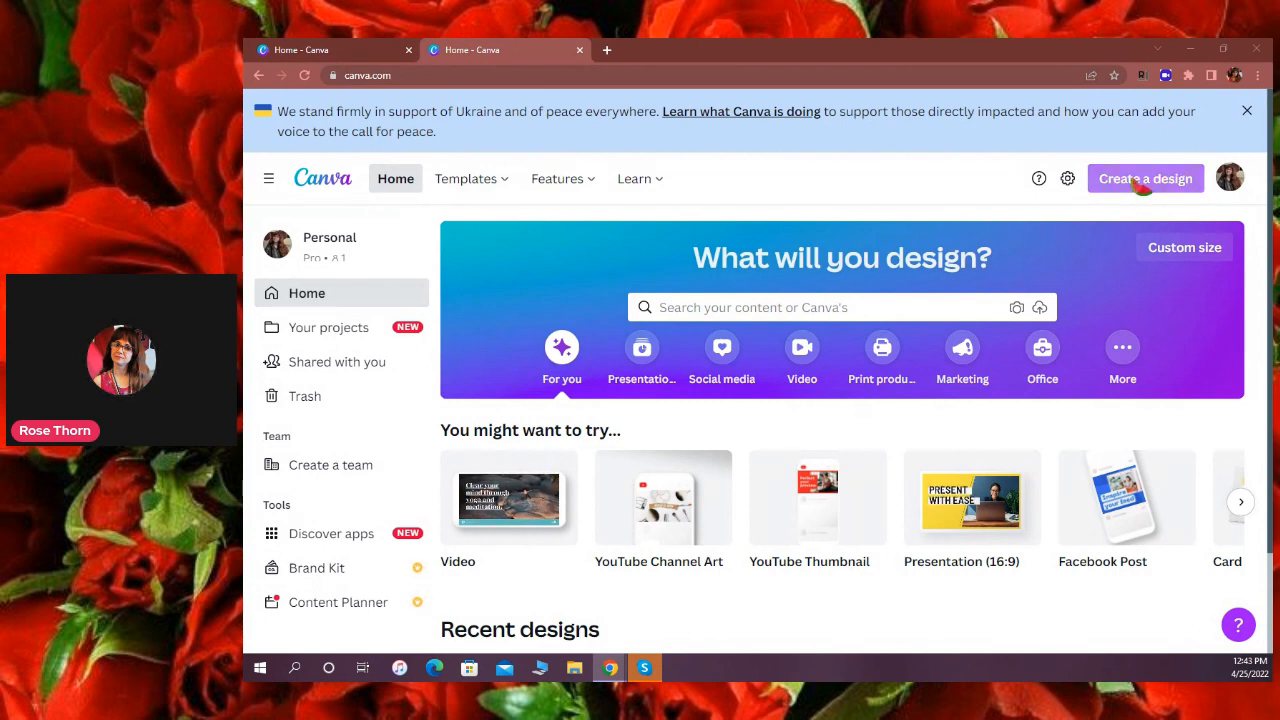
# Create a YouTube Thumbnail design and apply the recently used "Stars Fizzing to Life" template.
pyautogui.click(1143, 183)
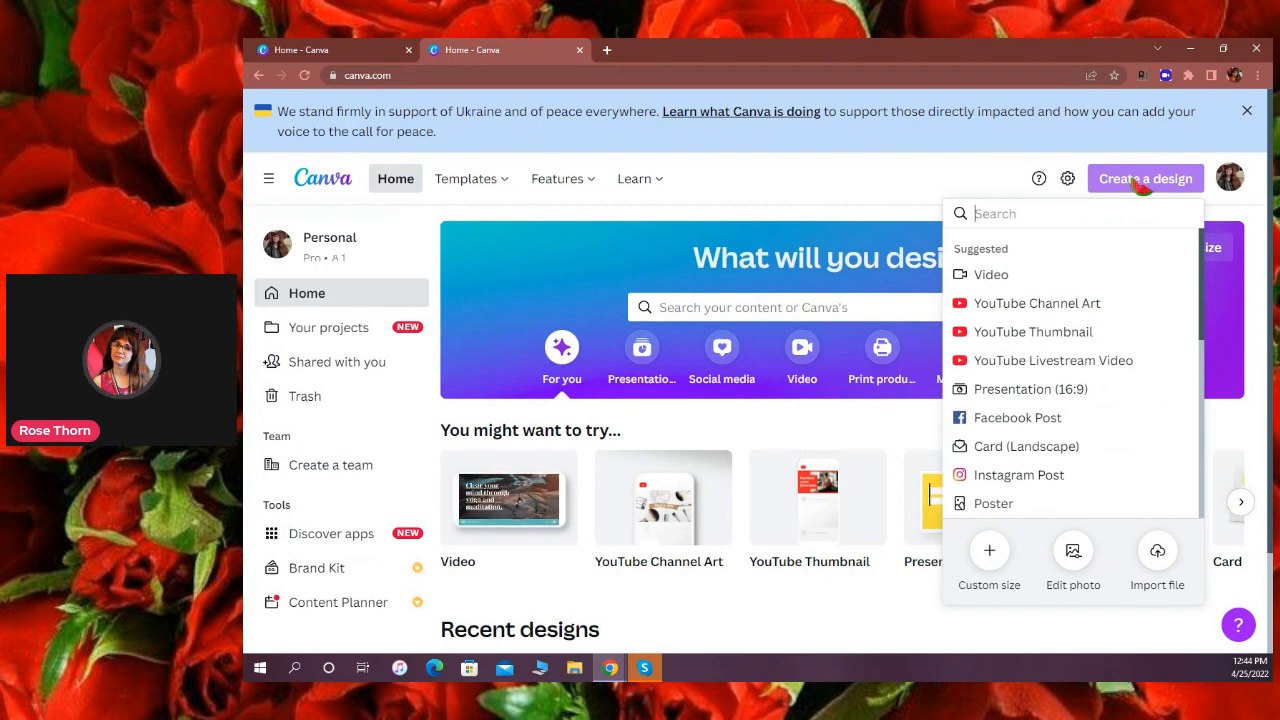
pyautogui.click(1016, 336)
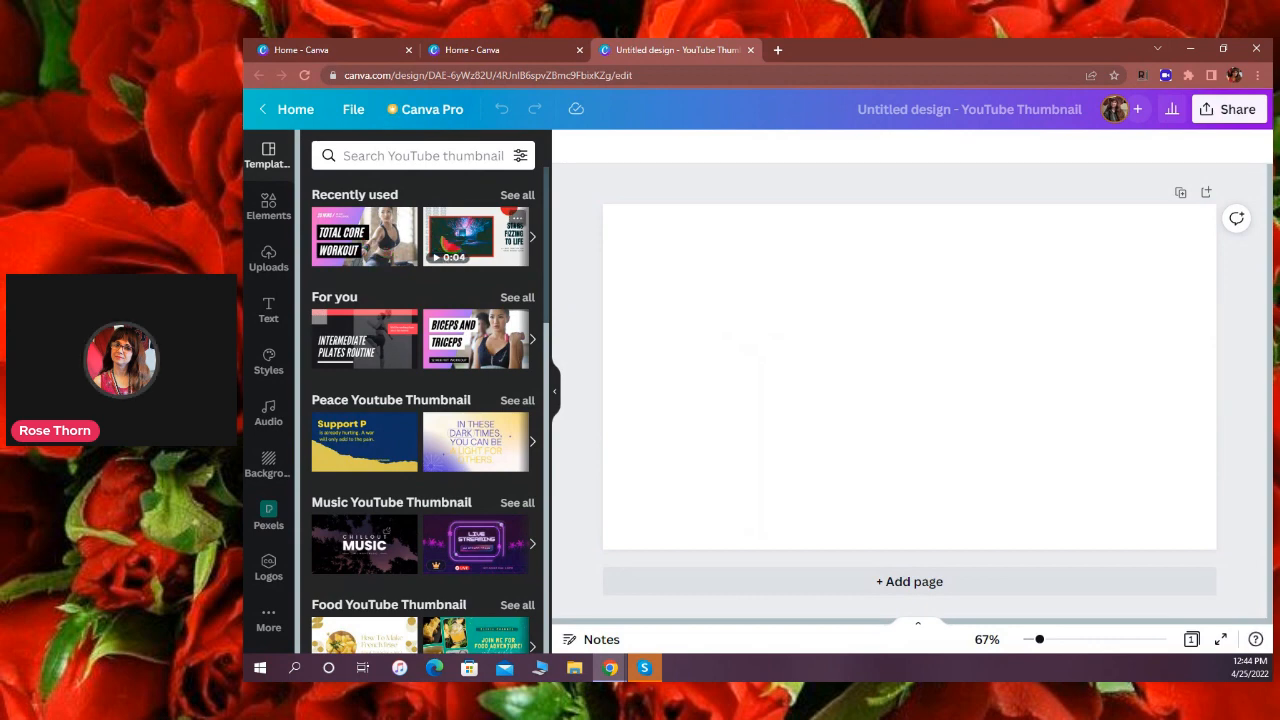
pyautogui.click(447, 247)
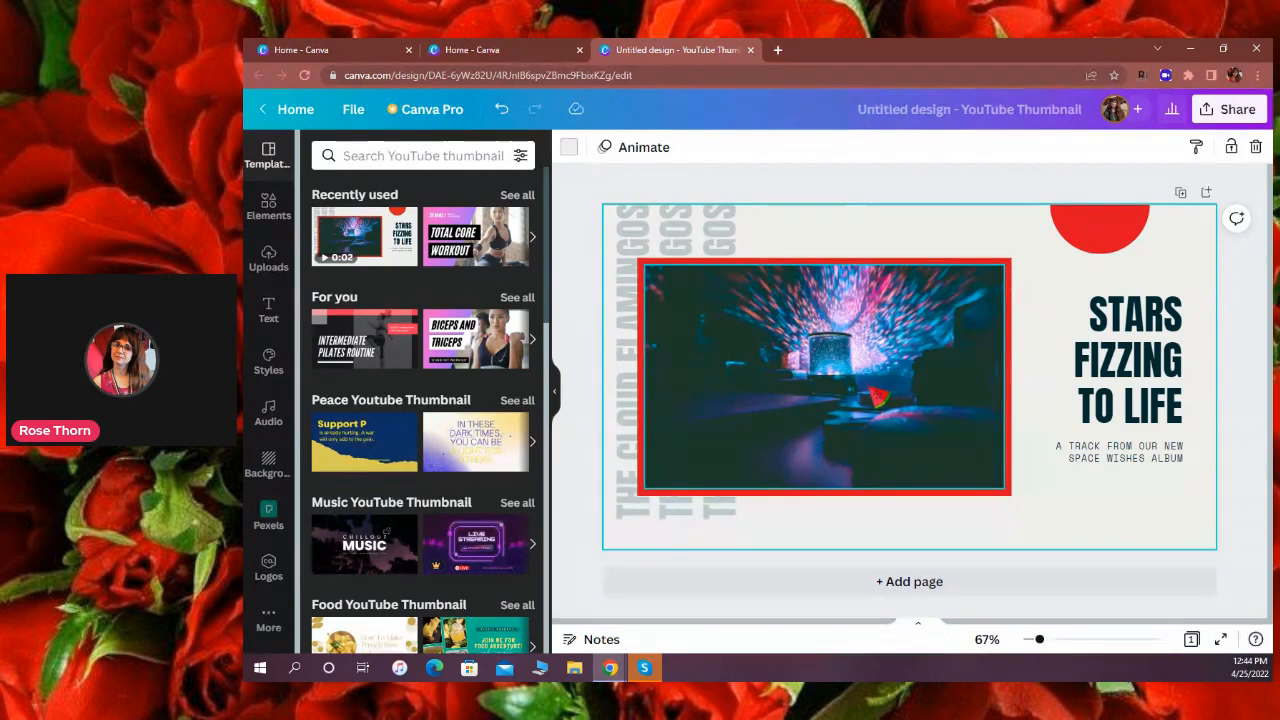
# Remove the framed photo, the texts and the red circle from the template page, leaving only its plain background.
pyautogui.moveTo(818, 384); pyautogui.dragTo(370, 384)
pyautogui.moveTo(940, 412); pyautogui.dragTo(383, 410)
pyautogui.moveTo(667, 392); pyautogui.dragTo(400, 394)
pyautogui.moveTo(1110, 402); pyautogui.dragTo(340, 400)
pyautogui.moveTo(1092, 258); pyautogui.dragTo(404, 319)
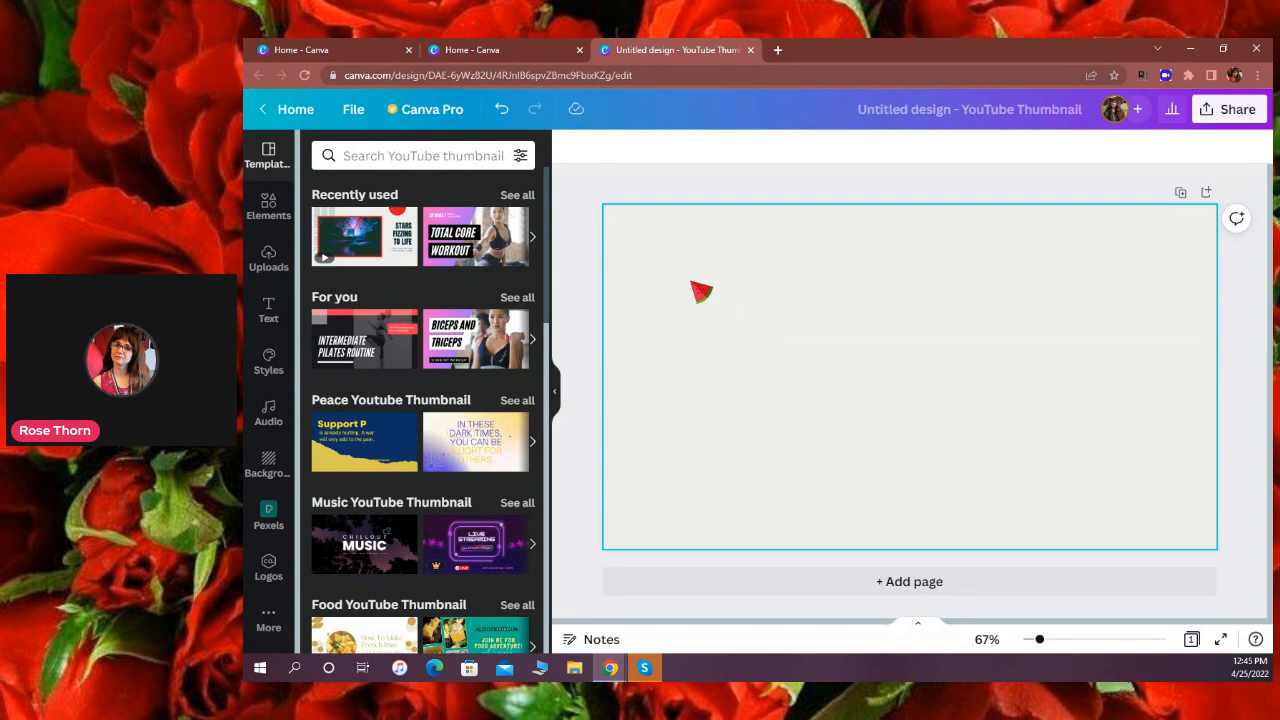
# Try several bright, muted and dark green shades as a custom page background colour.
pyautogui.click(701, 291)
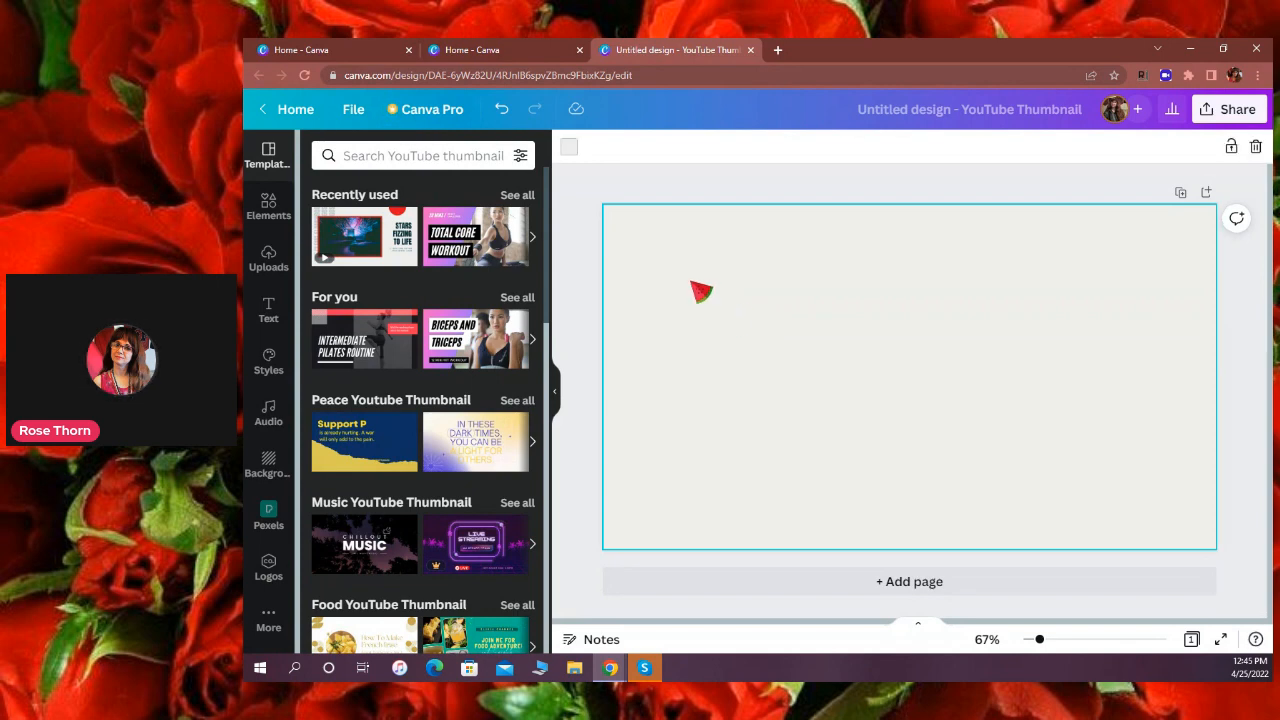
pyautogui.click(569, 148)
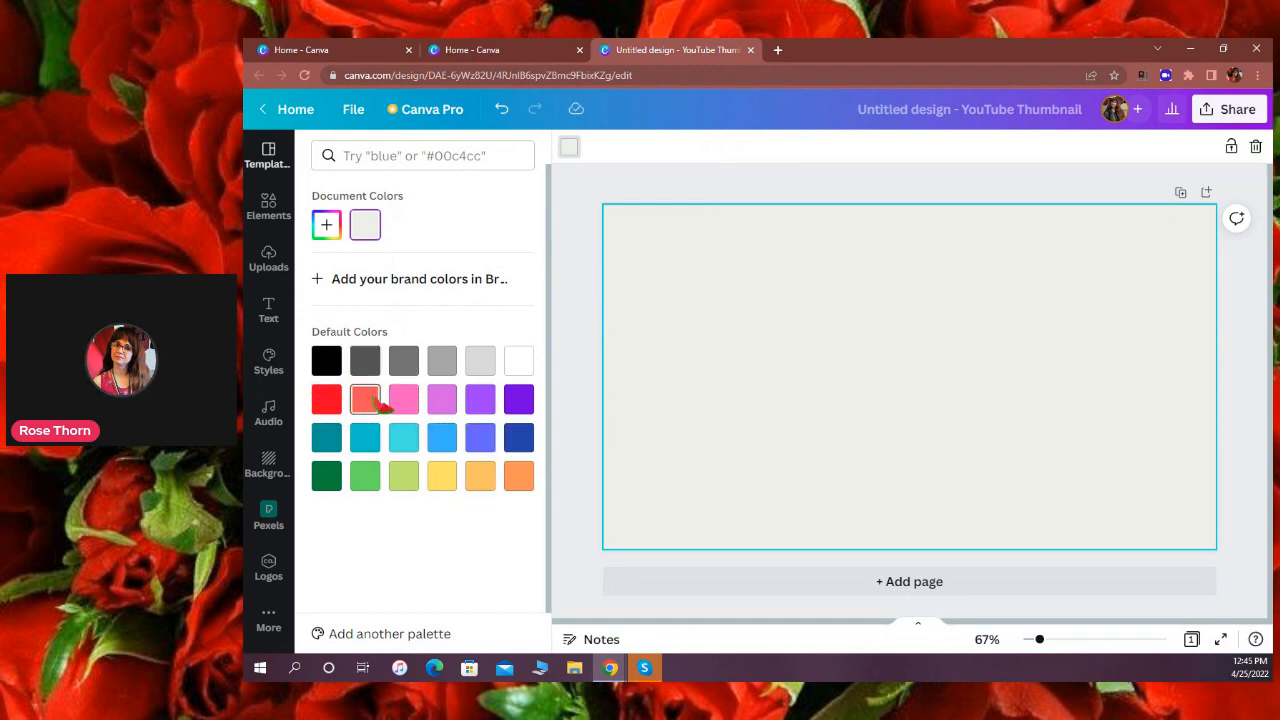
pyautogui.click(327, 227)
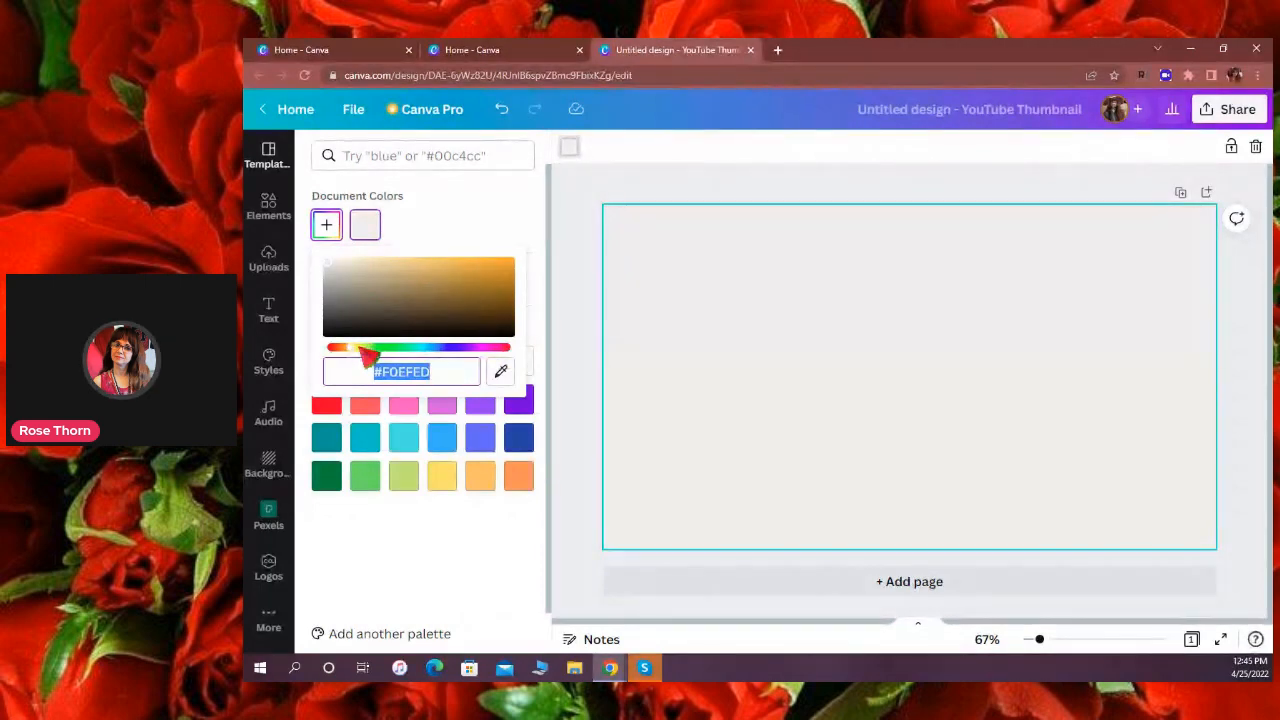
pyautogui.moveTo(363, 350); pyautogui.dragTo(390, 354)
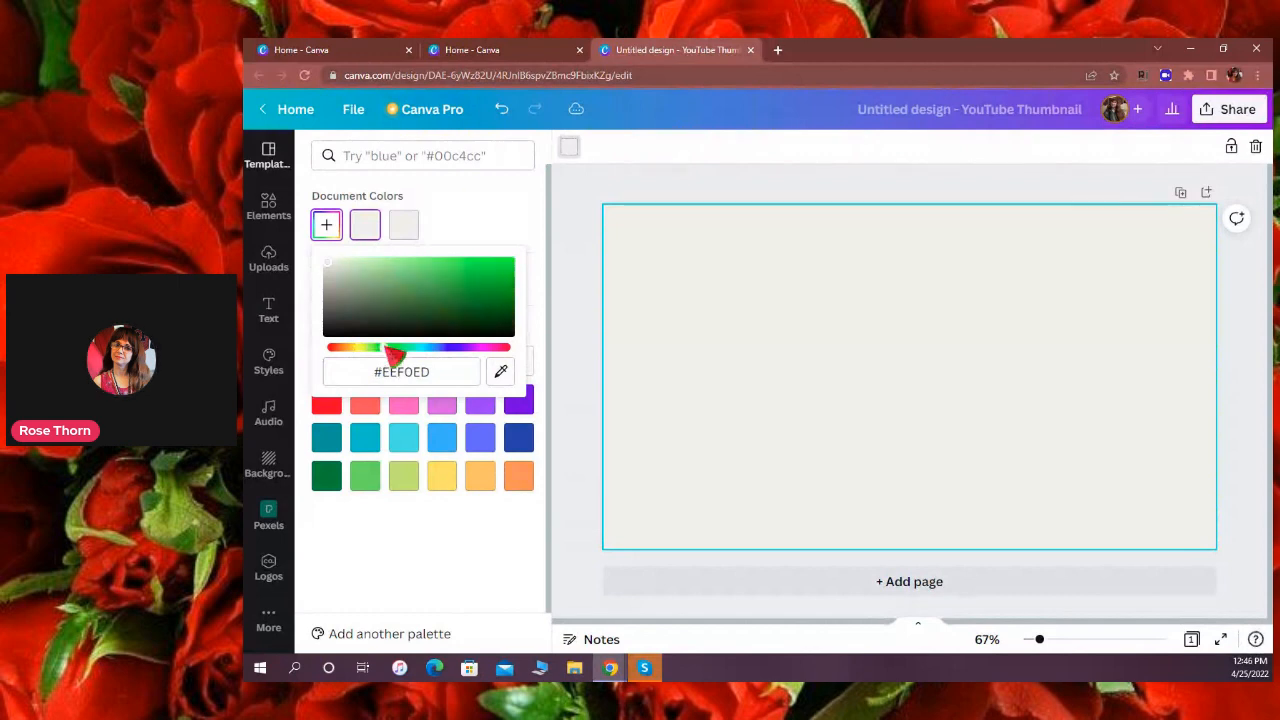
pyautogui.click(467, 268)
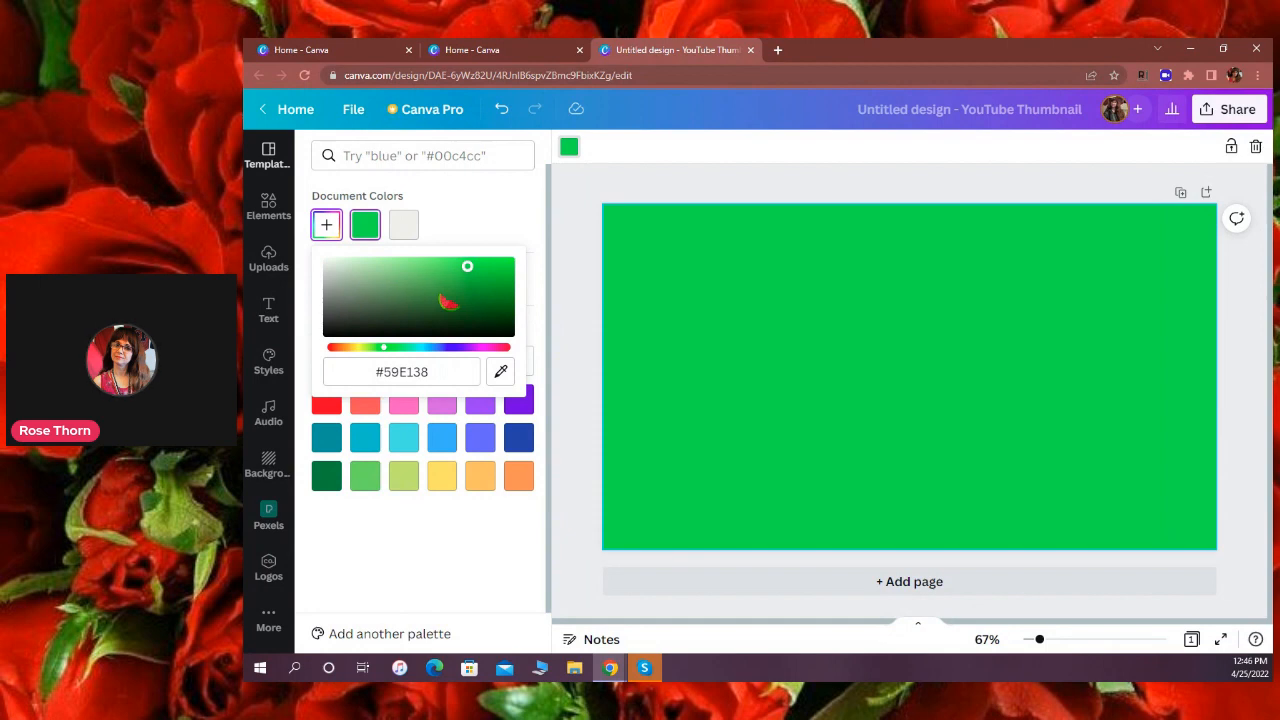
pyautogui.click(438, 291)
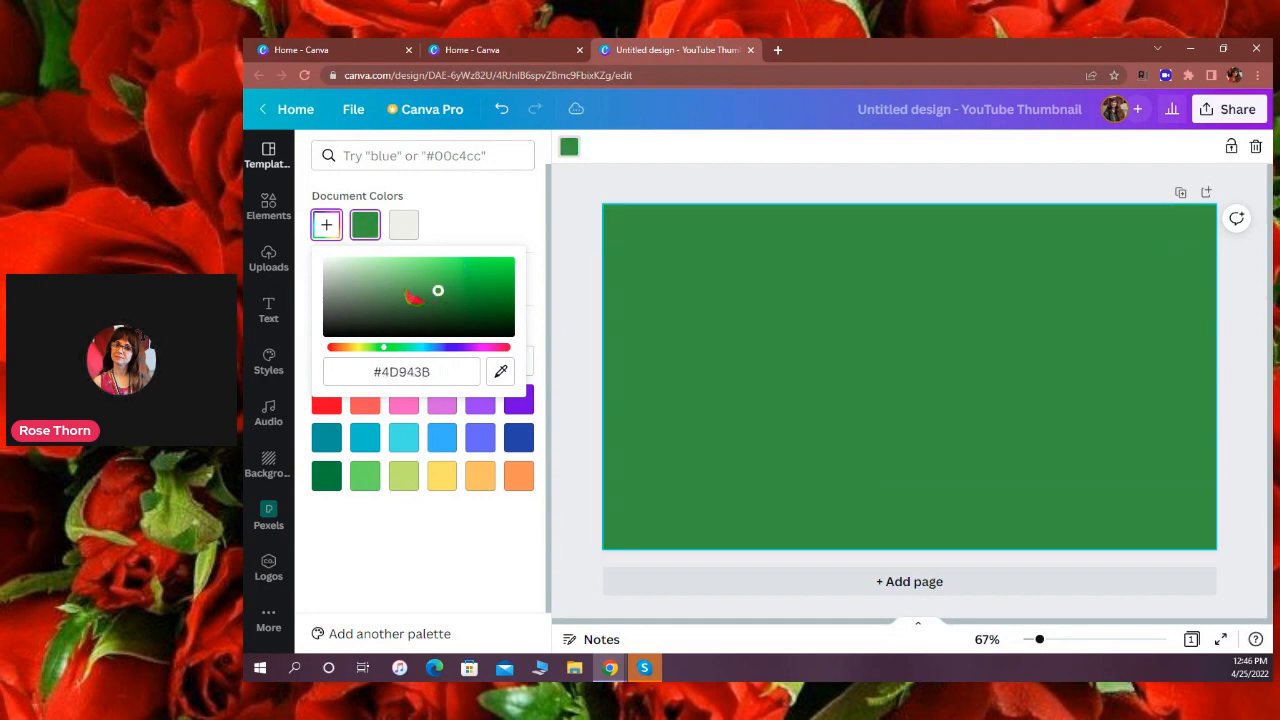
pyautogui.click(404, 288)
pyautogui.click(366, 303)
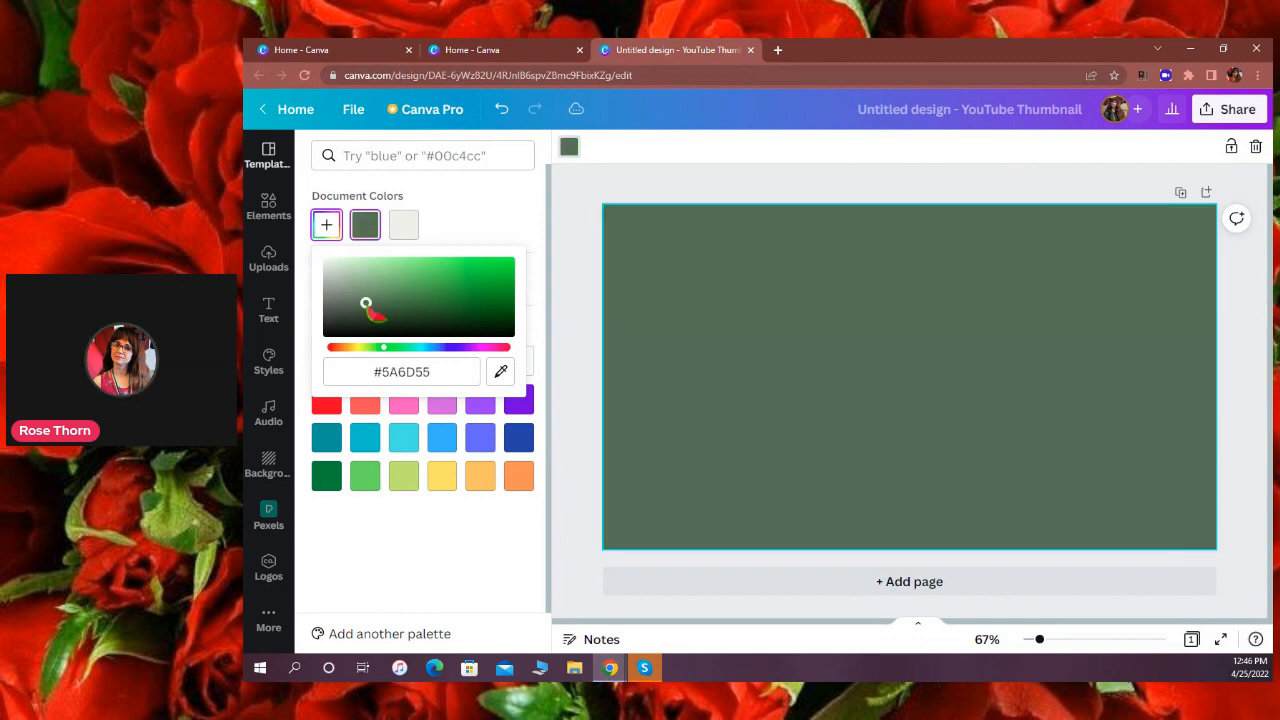
pyautogui.click(405, 311)
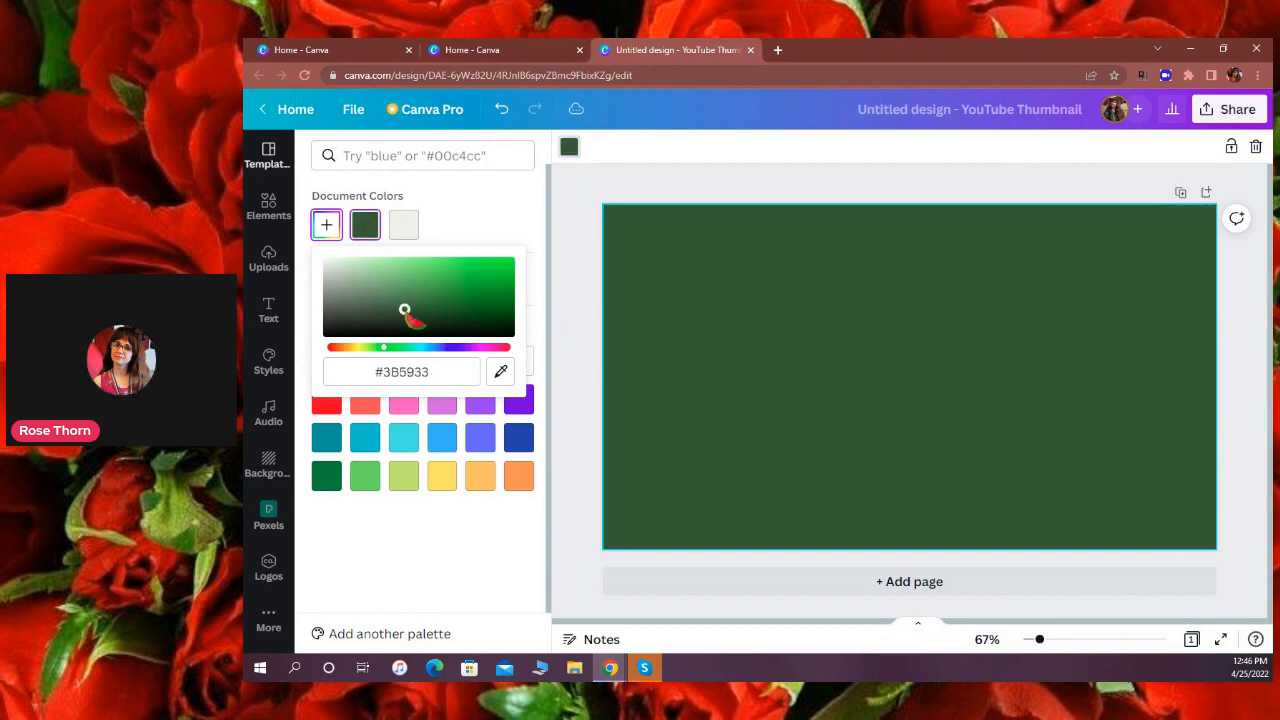
pyautogui.click(470, 307)
# Try light and dark purple shades for the page background, ending on dark purple #2C0C44.
pyautogui.click(463, 347)
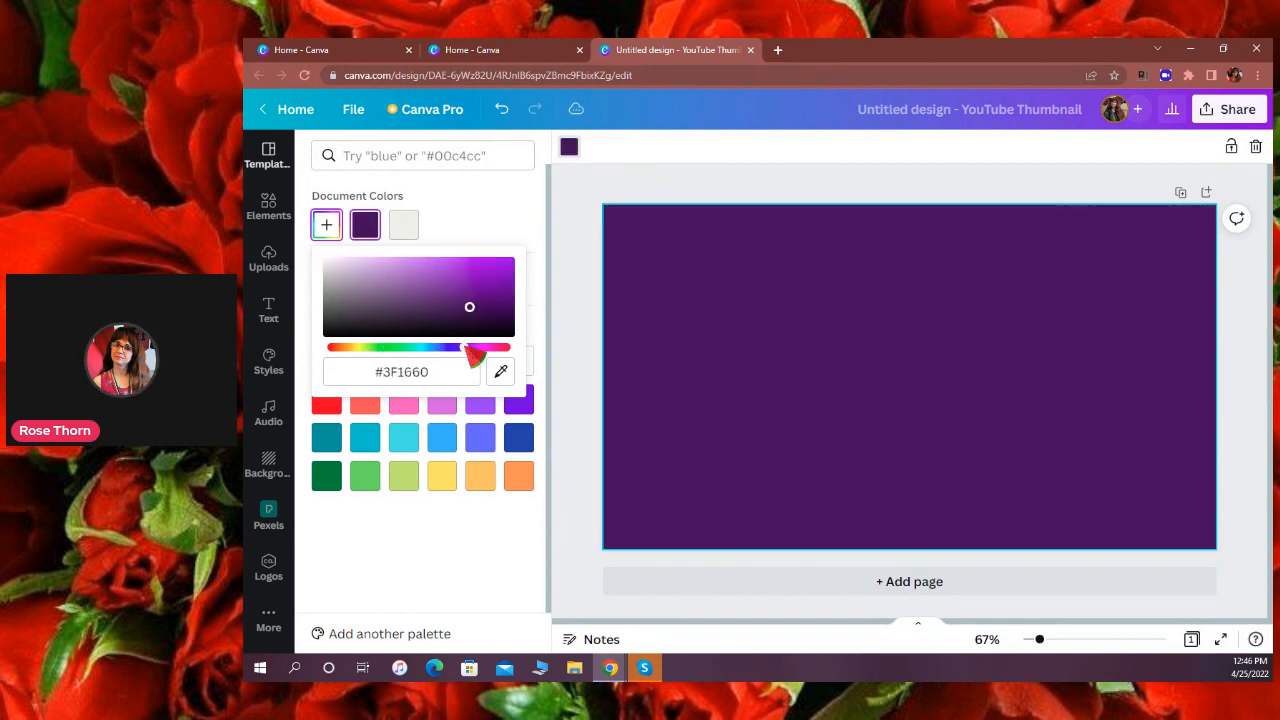
pyautogui.click(401, 279)
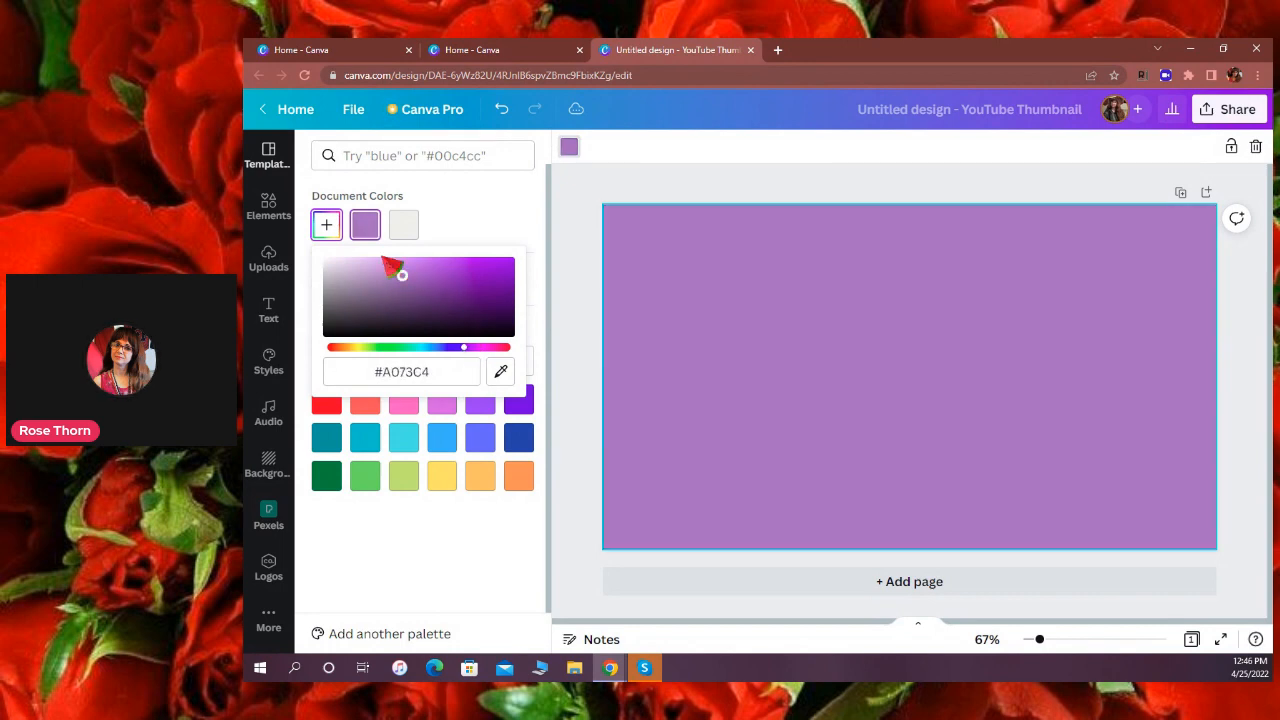
pyautogui.click(372, 262)
pyautogui.click(479, 317)
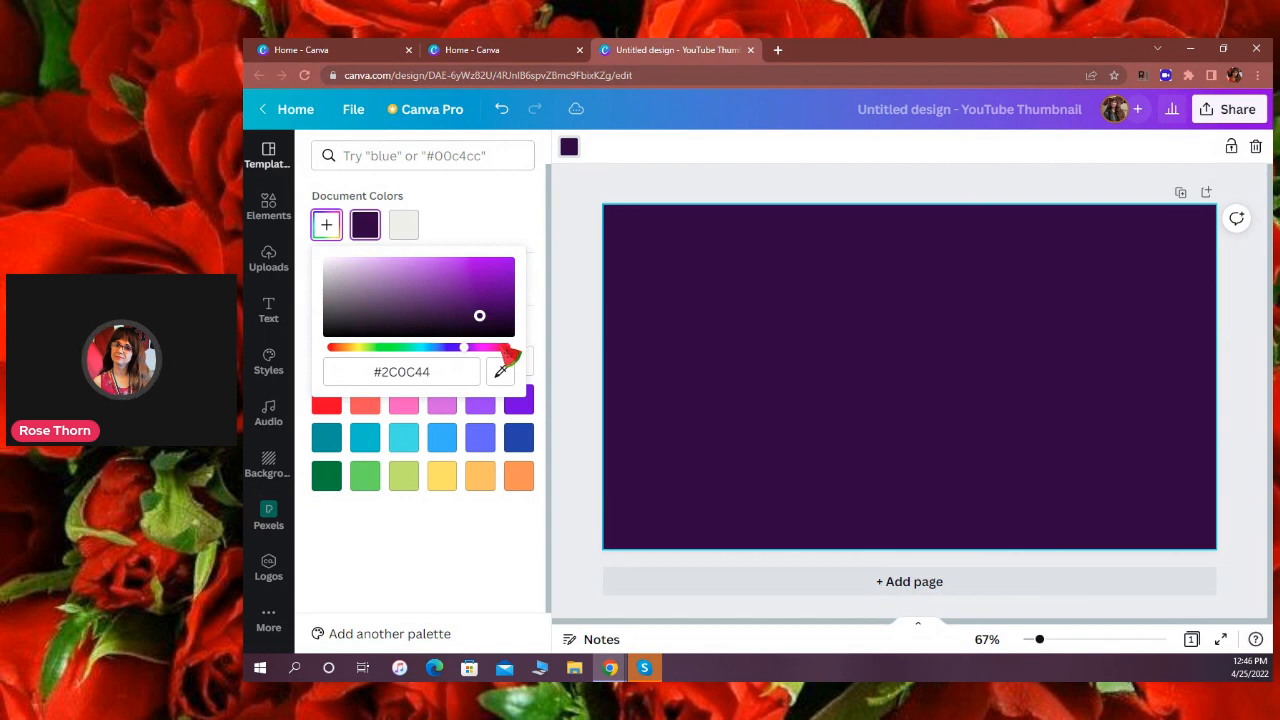
# Try red, pink and dusky rose shades for the page background, ending on crimson #CF244D.
pyautogui.click(500, 347)
pyautogui.click(497, 274)
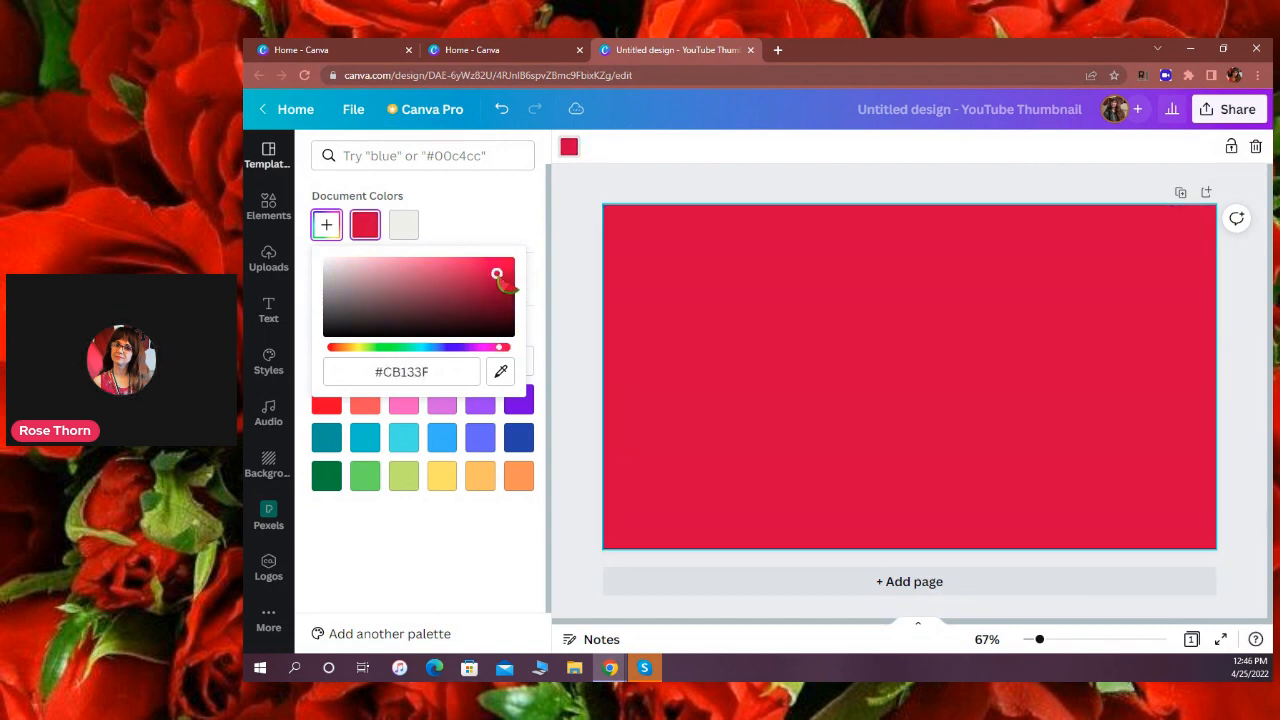
pyautogui.click(436, 279)
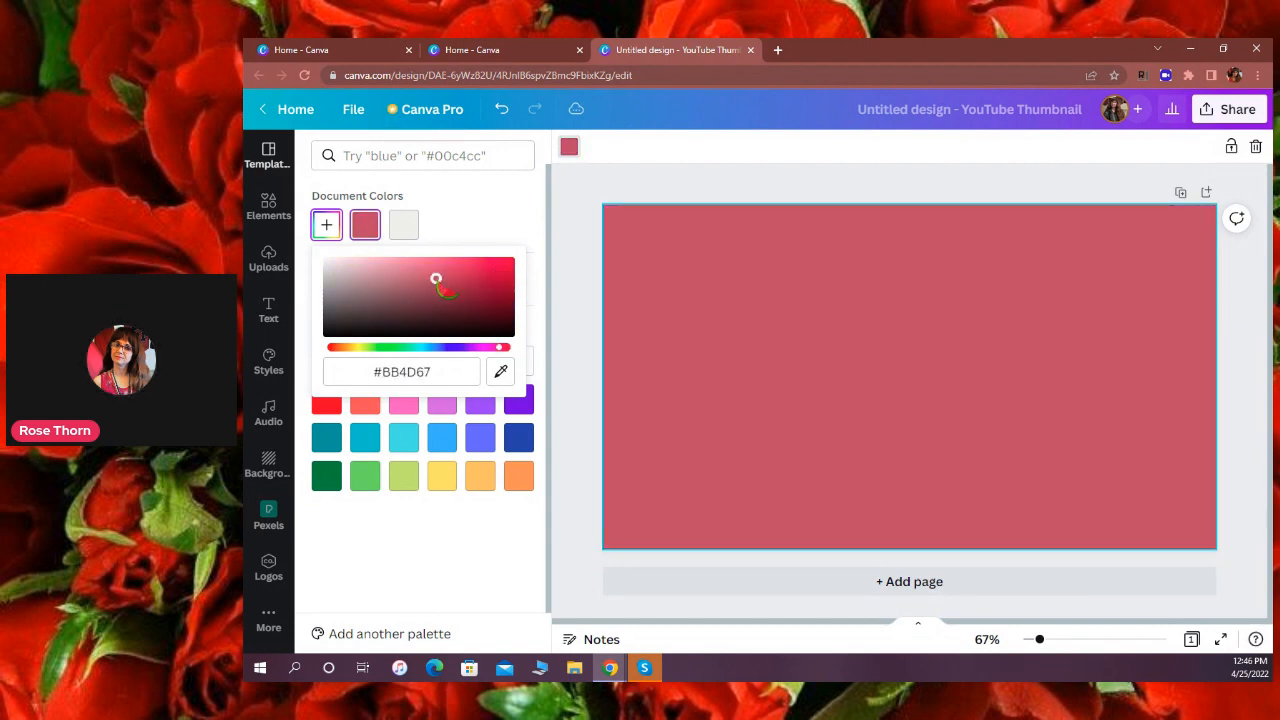
pyautogui.click(403, 294)
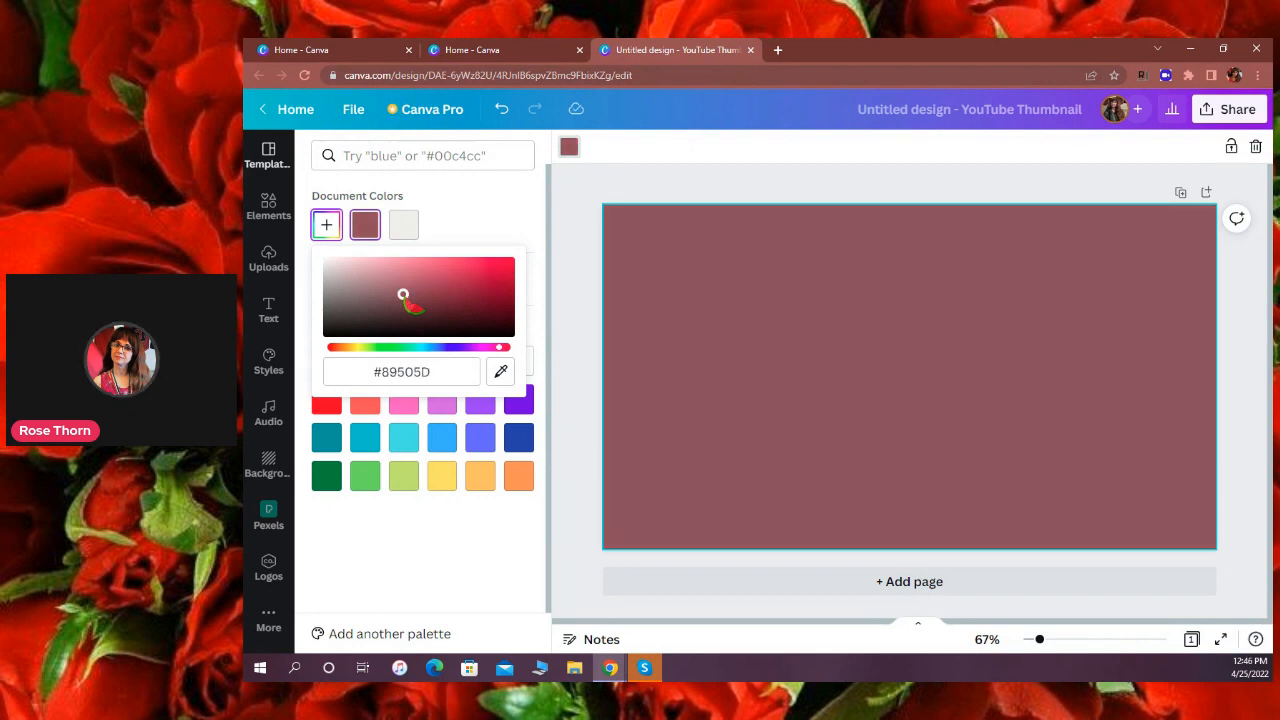
pyautogui.click(429, 267)
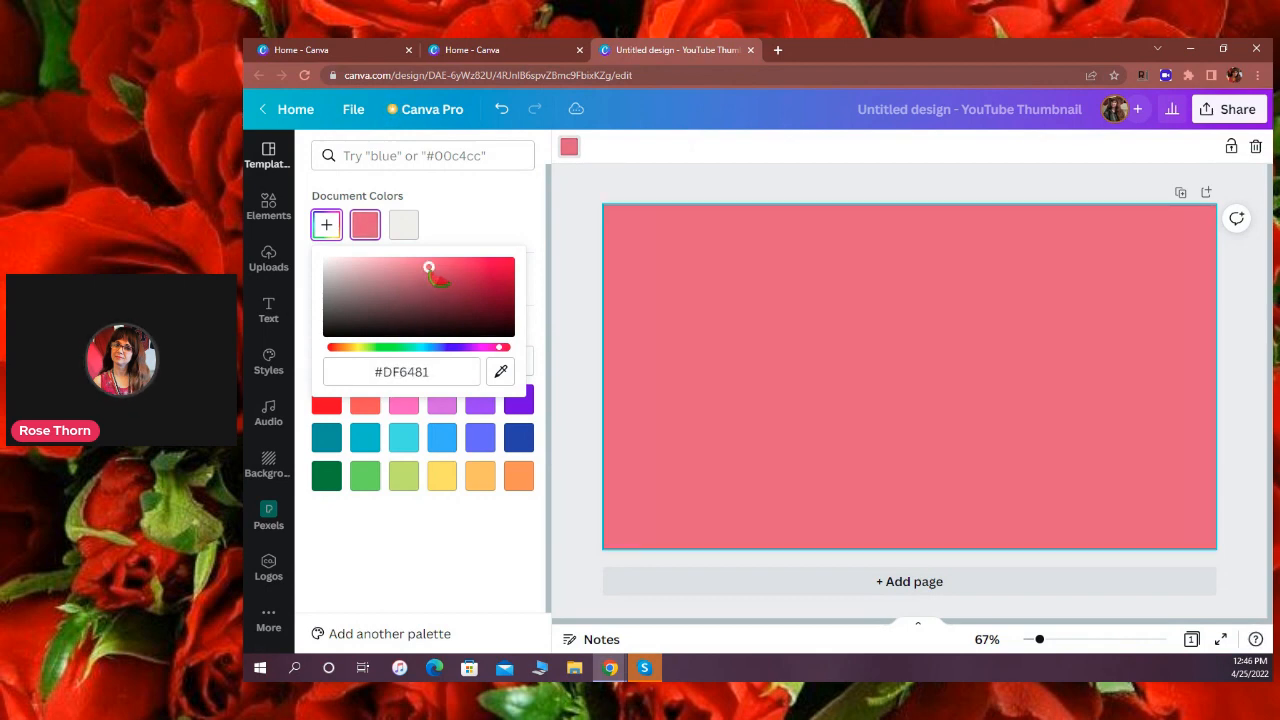
pyautogui.click(454, 287)
pyautogui.click(481, 272)
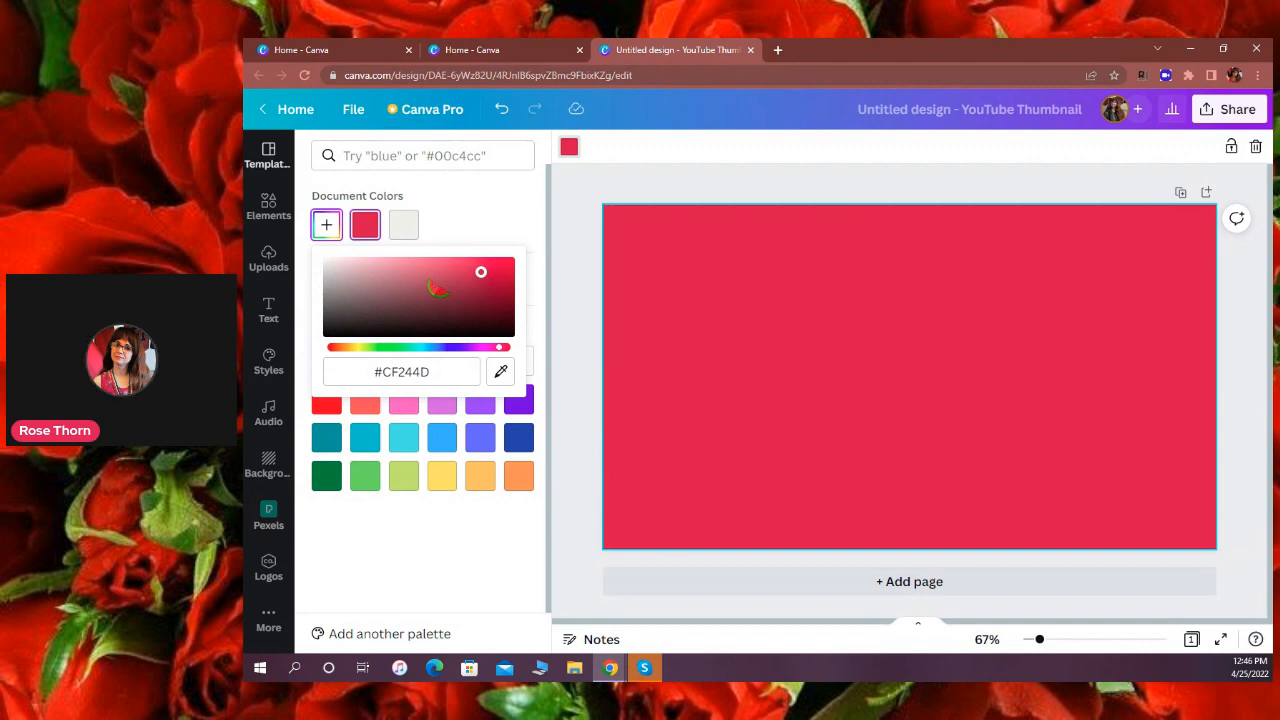
# Set the page background to white from the default colours.
pyautogui.click(640, 327)
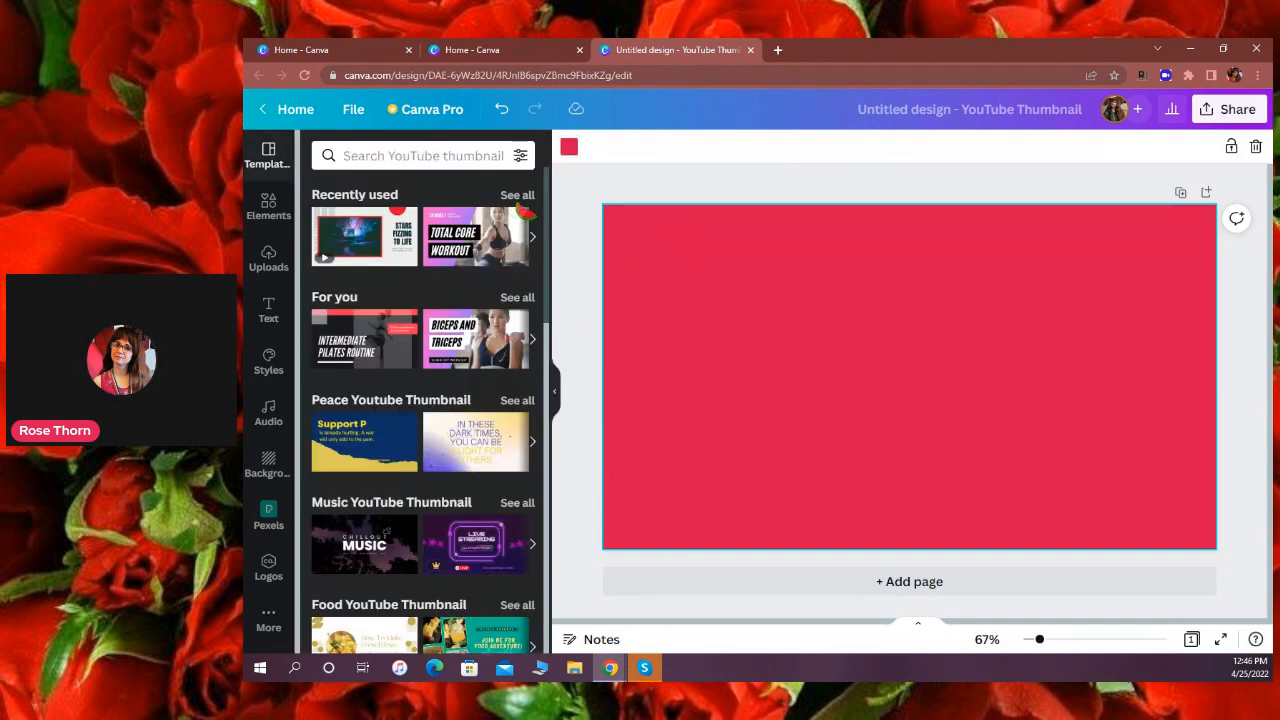
pyautogui.click(569, 148)
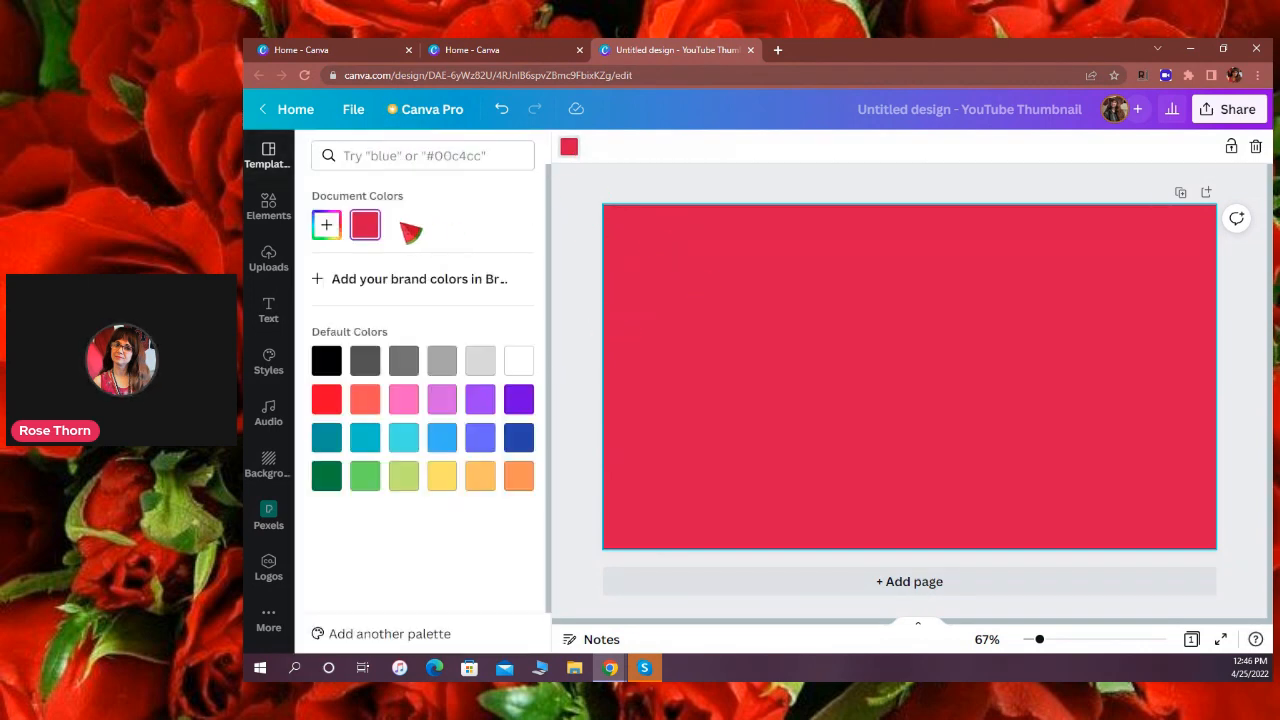
pyautogui.click(531, 368)
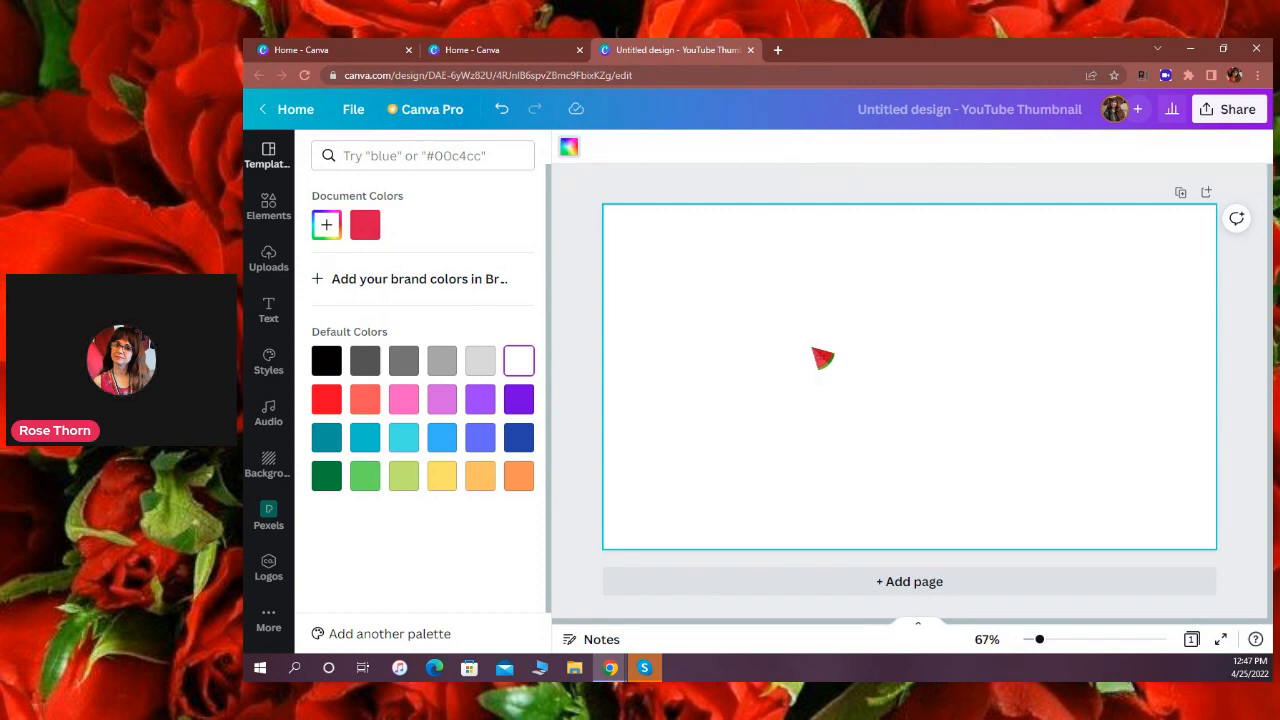
# Upload the donkey photo from the Pictures folder and add it to the page.
pyautogui.click(269, 262)
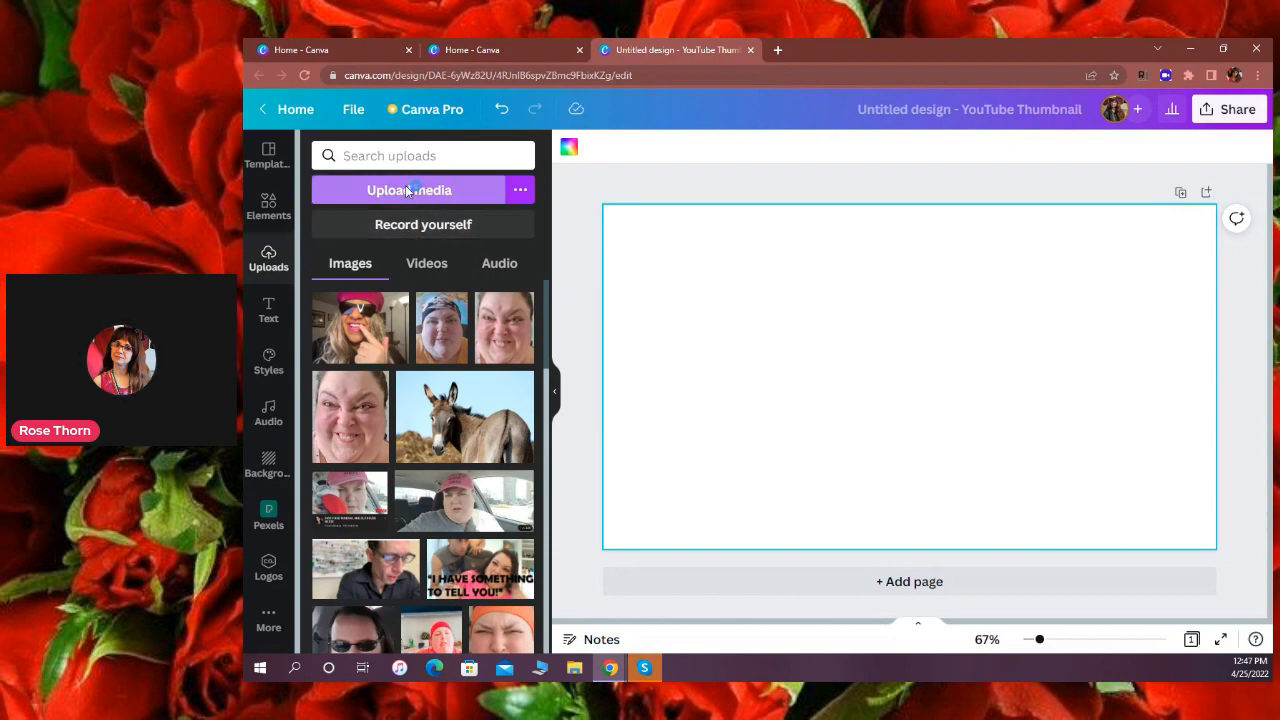
pyautogui.click(412, 192)
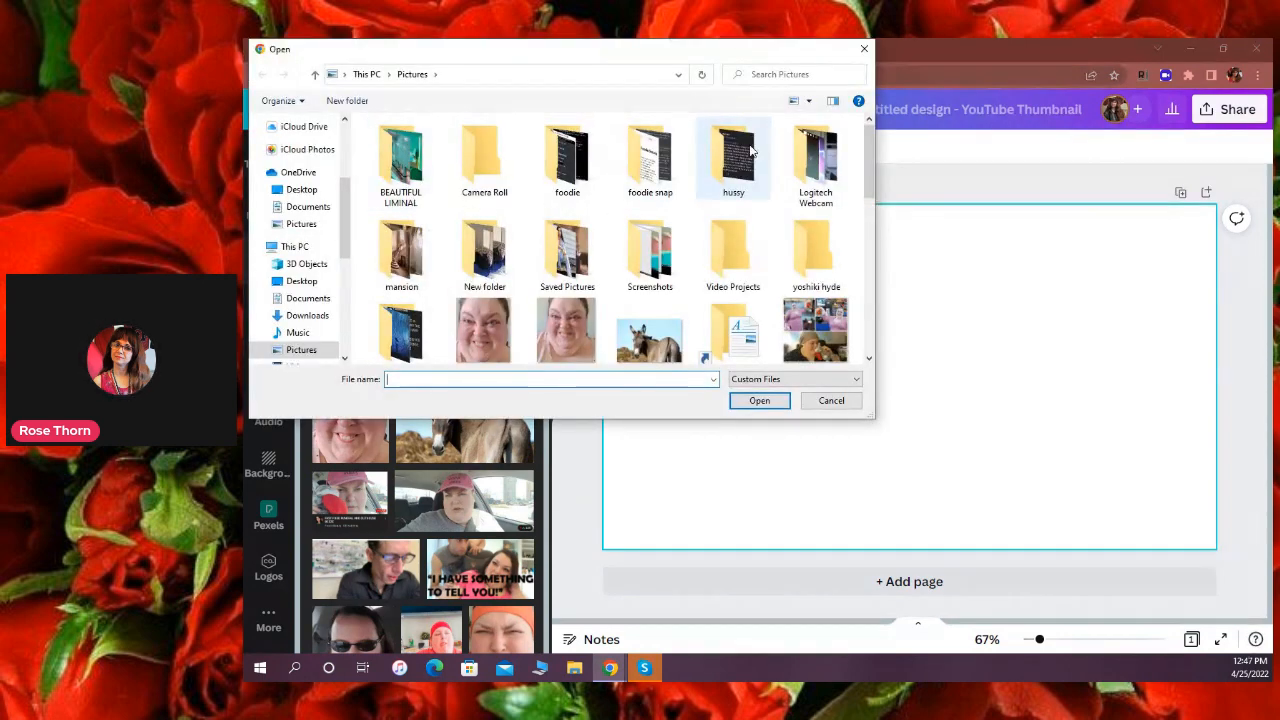
pyautogui.click(641, 345)
pyautogui.click(760, 400)
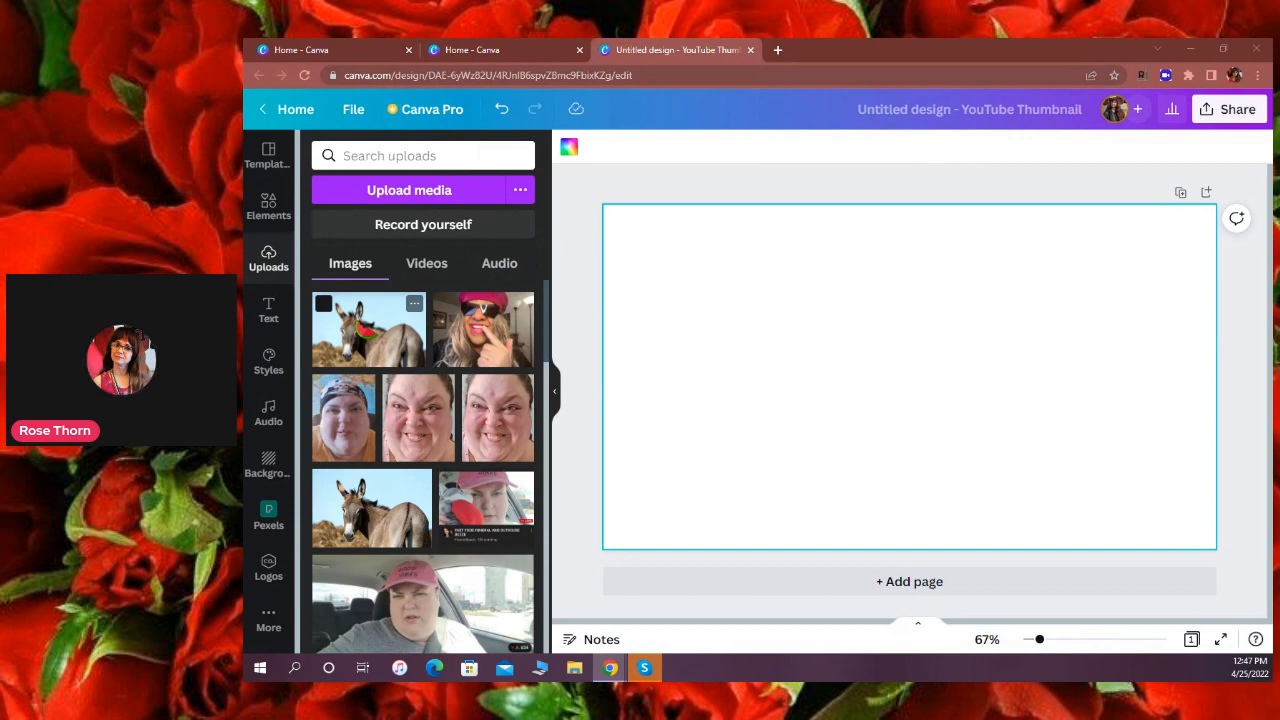
pyautogui.click(365, 328)
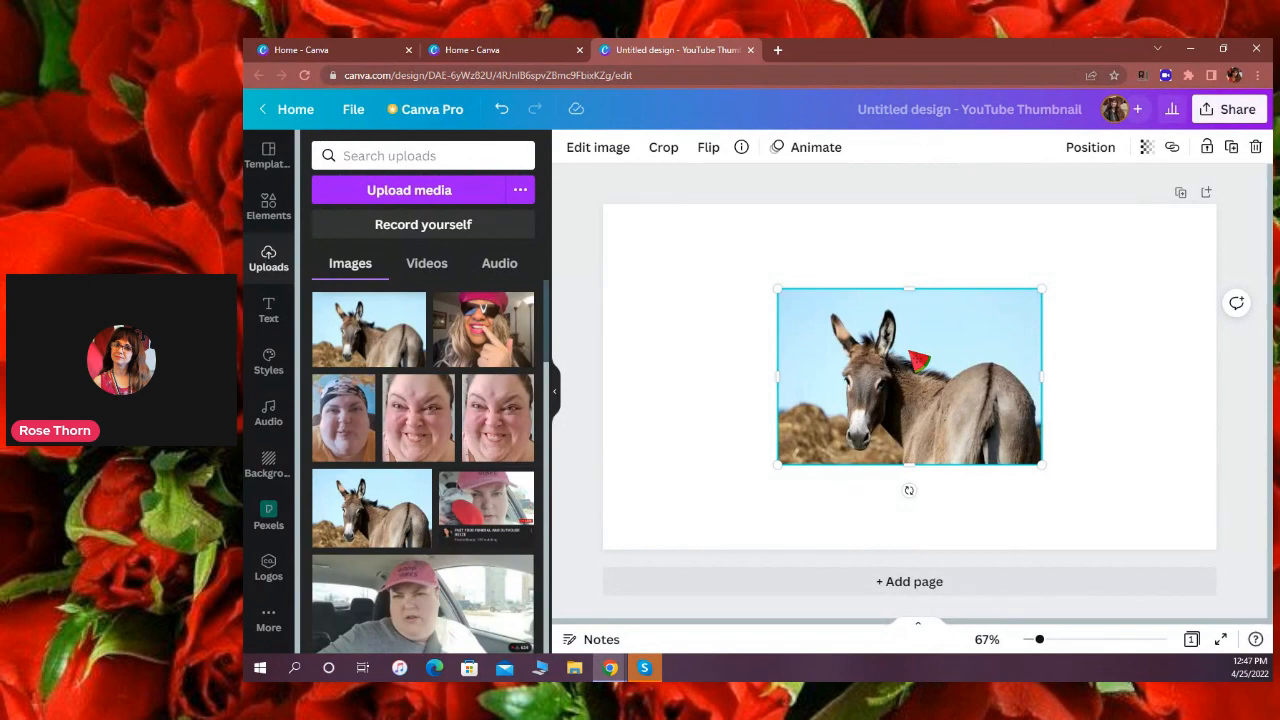
# Move and enlarge the donkey photo until its edges fill the whole page.
pyautogui.moveTo(886, 360); pyautogui.dragTo(866, 358)
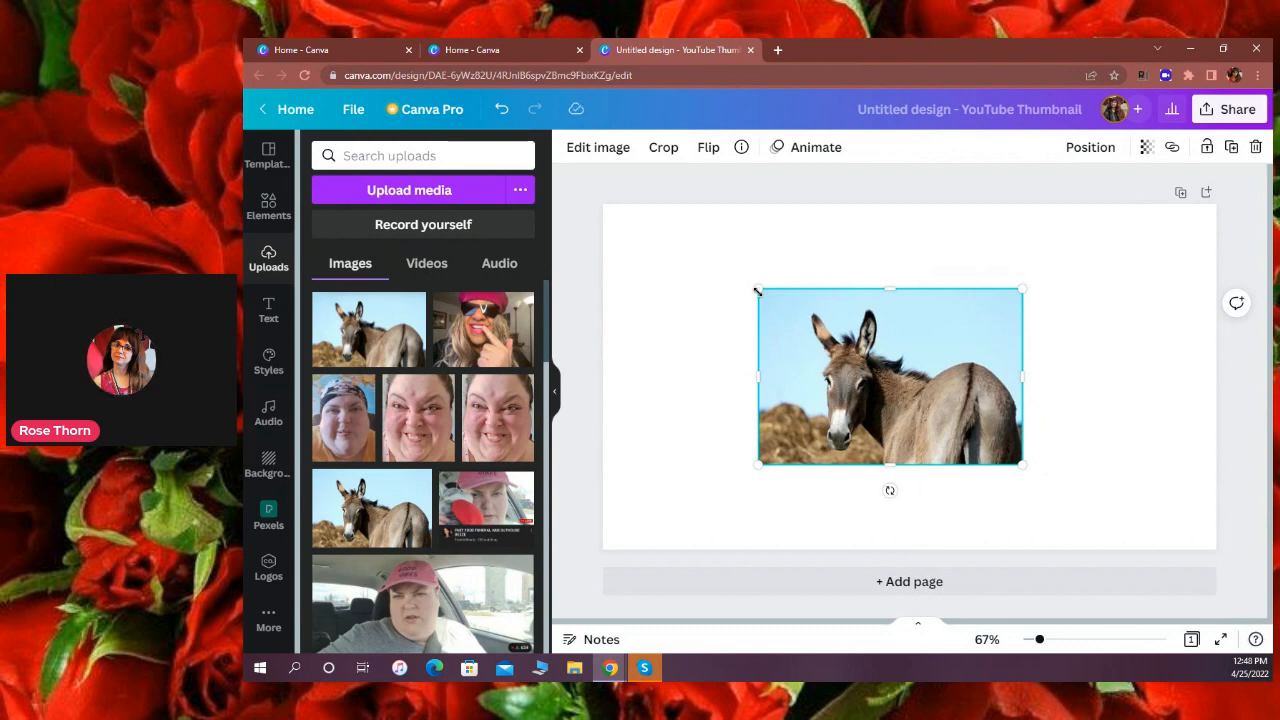
pyautogui.moveTo(757, 291); pyautogui.dragTo(674, 233)
pyautogui.moveTo(1022, 463); pyautogui.dragTo(1149, 548)
pyautogui.moveTo(912, 232); pyautogui.dragTo(911, 204)
pyautogui.moveTo(674, 377); pyautogui.dragTo(605, 377)
pyautogui.moveTo(1149, 377); pyautogui.dragTo(1214, 383)
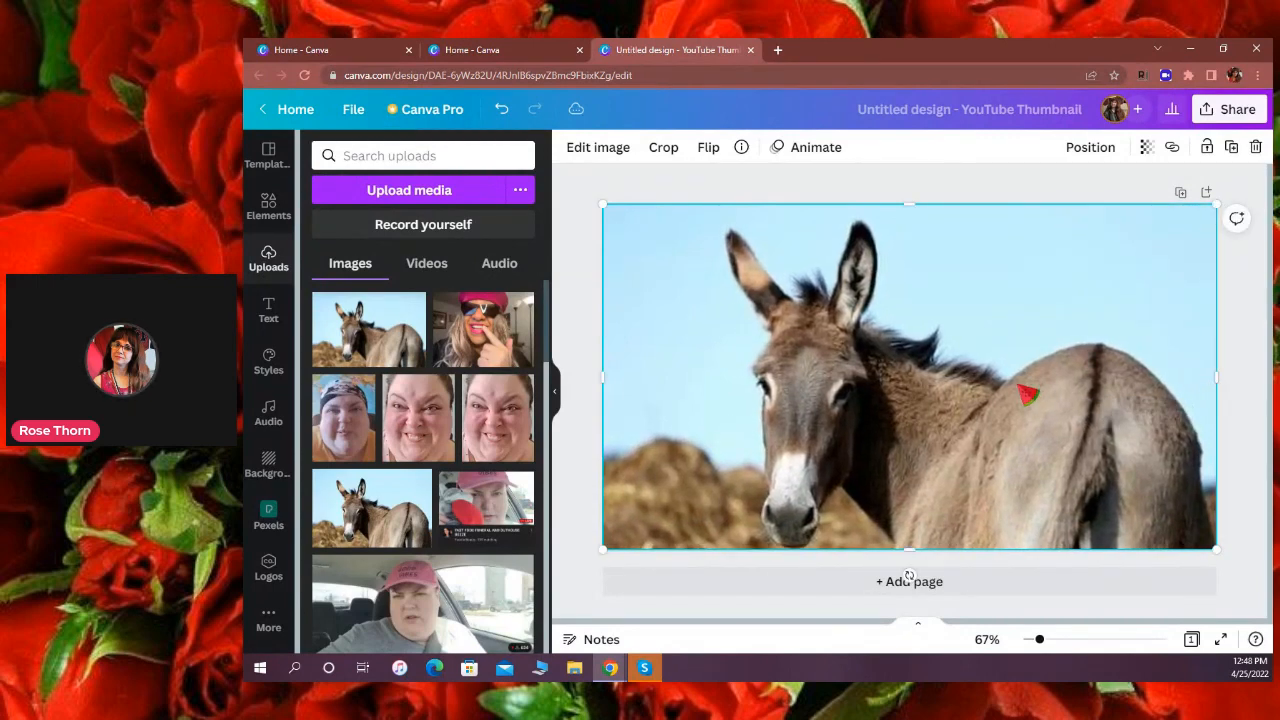
# Try shrinking, moving and slightly rotating the donkey photo, and straighten it again.
pyautogui.moveTo(615, 220); pyautogui.dragTo(729, 276)
pyautogui.moveTo(887, 416); pyautogui.dragTo(846, 375)
pyautogui.moveTo(933, 536)
pyautogui.mouseDown()
pyautogui.moveTo(955, 557)
pyautogui.moveTo(931, 536)
pyautogui.mouseUp()
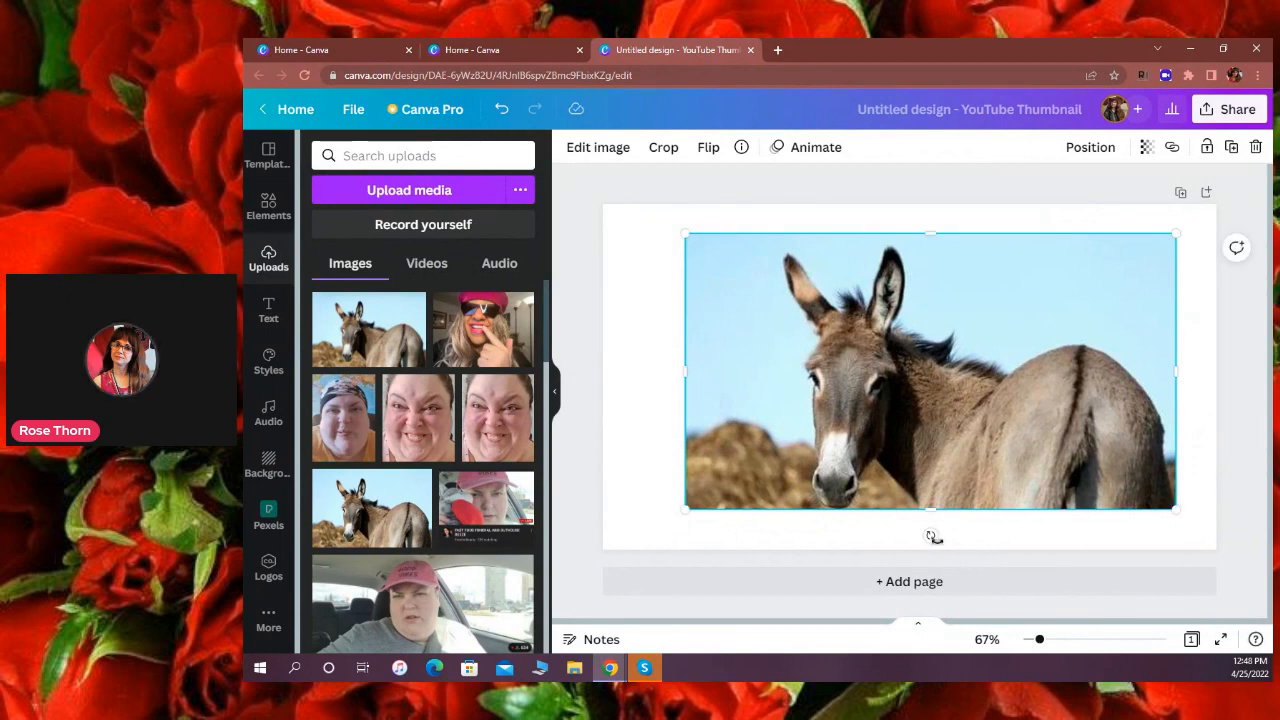
pyautogui.moveTo(912, 464)
pyautogui.mouseDown()
pyautogui.moveTo(926, 451)
pyautogui.moveTo(907, 466)
pyautogui.mouseUp()
pyautogui.moveTo(926, 533)
pyautogui.mouseDown()
pyautogui.moveTo(985, 485)
pyautogui.moveTo(1000, 412)
pyautogui.moveTo(990, 460)
pyautogui.moveTo(930, 518)
pyautogui.mouseUp()
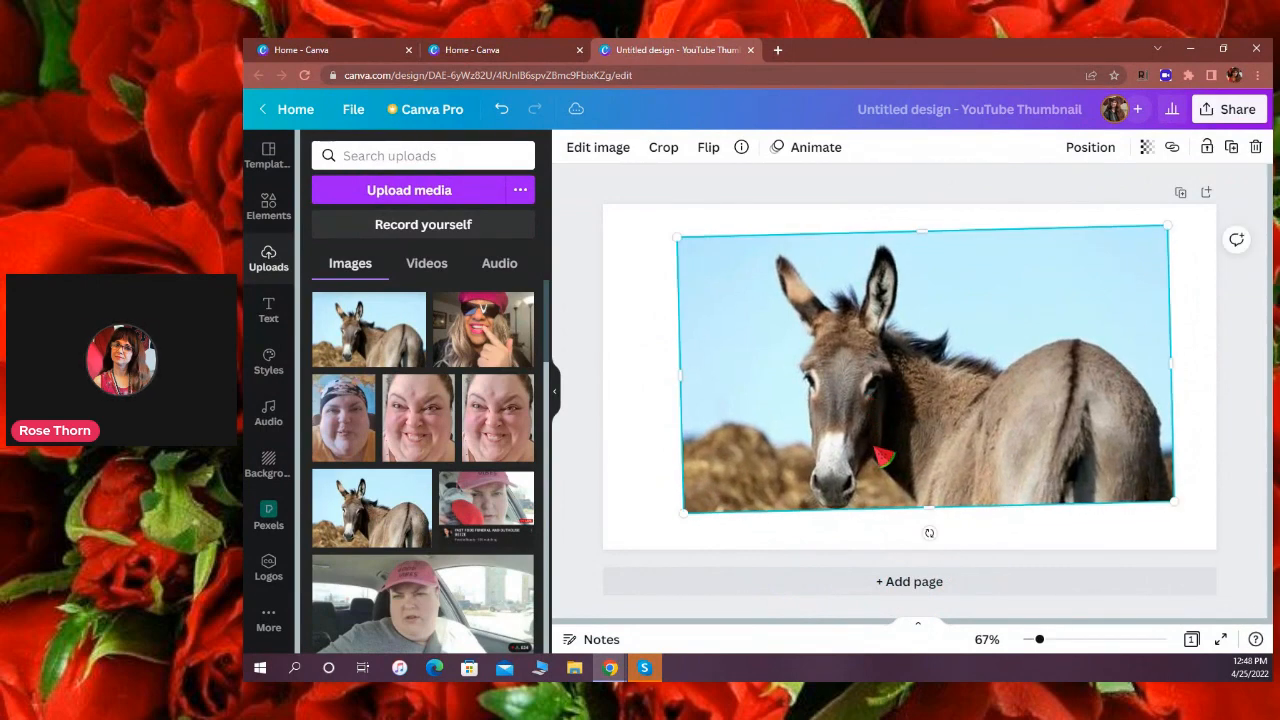
pyautogui.moveTo(789, 458); pyautogui.dragTo(783, 457)
pyautogui.moveTo(927, 535); pyautogui.dragTo(921, 532)
# Stretch all four sides of the donkey photo out to the page edges so it covers the page.
pyautogui.moveTo(676, 367); pyautogui.dragTo(604, 362)
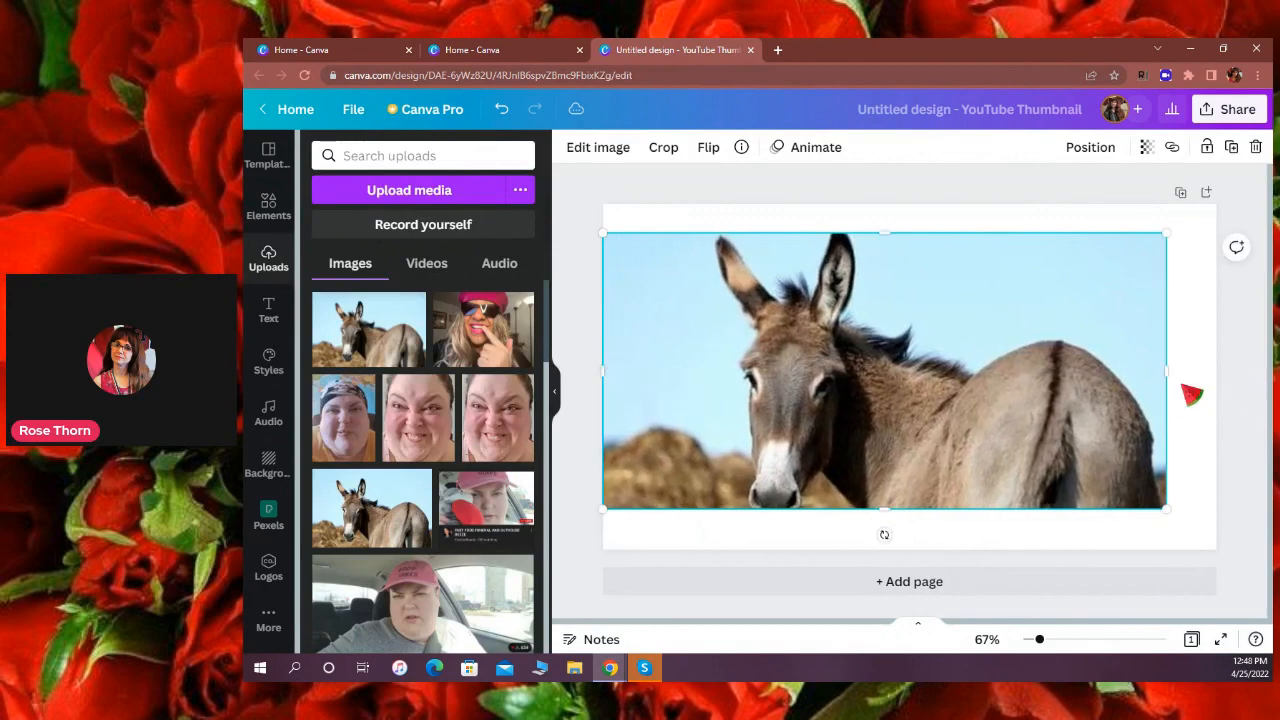
pyautogui.moveTo(1169, 372); pyautogui.dragTo(1222, 367)
pyautogui.click(1221, 383)
pyautogui.click(1168, 370)
pyautogui.moveTo(905, 231); pyautogui.dragTo(904, 204)
pyautogui.moveTo(910, 509); pyautogui.dragTo(911, 545)
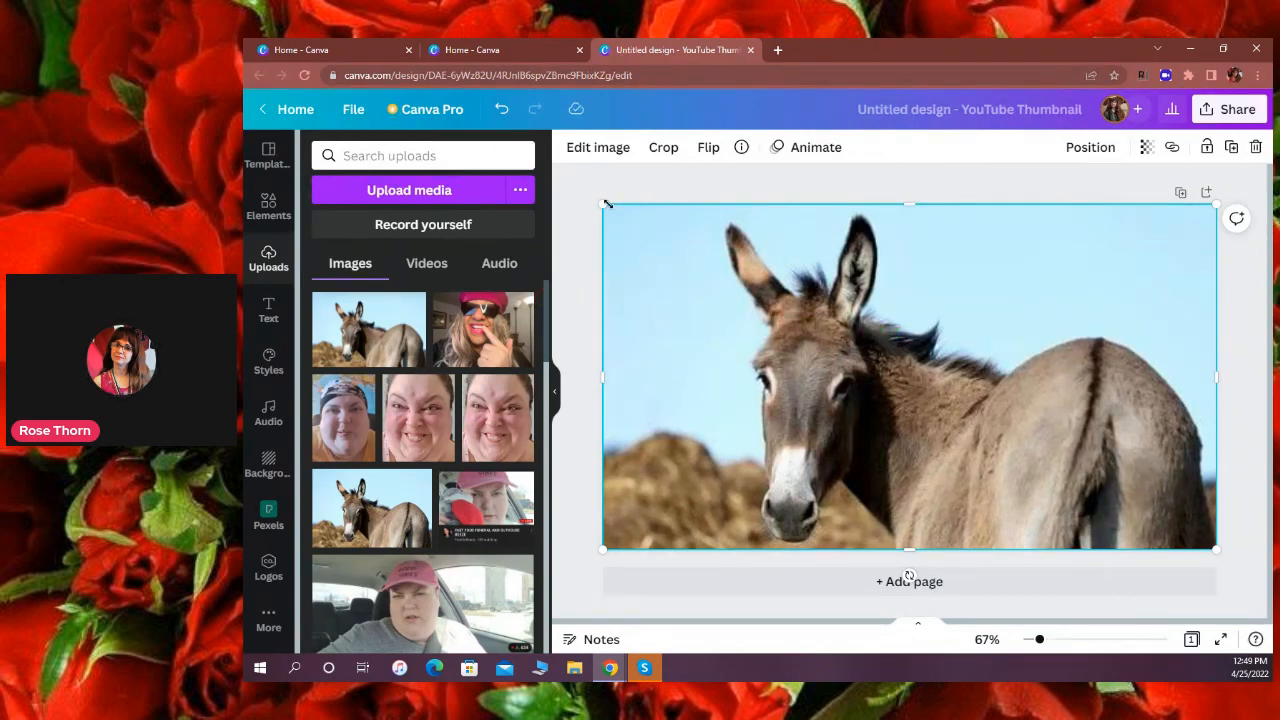
# Add a heading text over the sky in the upper-right part of the donkey photo.
pyautogui.click(268, 312)
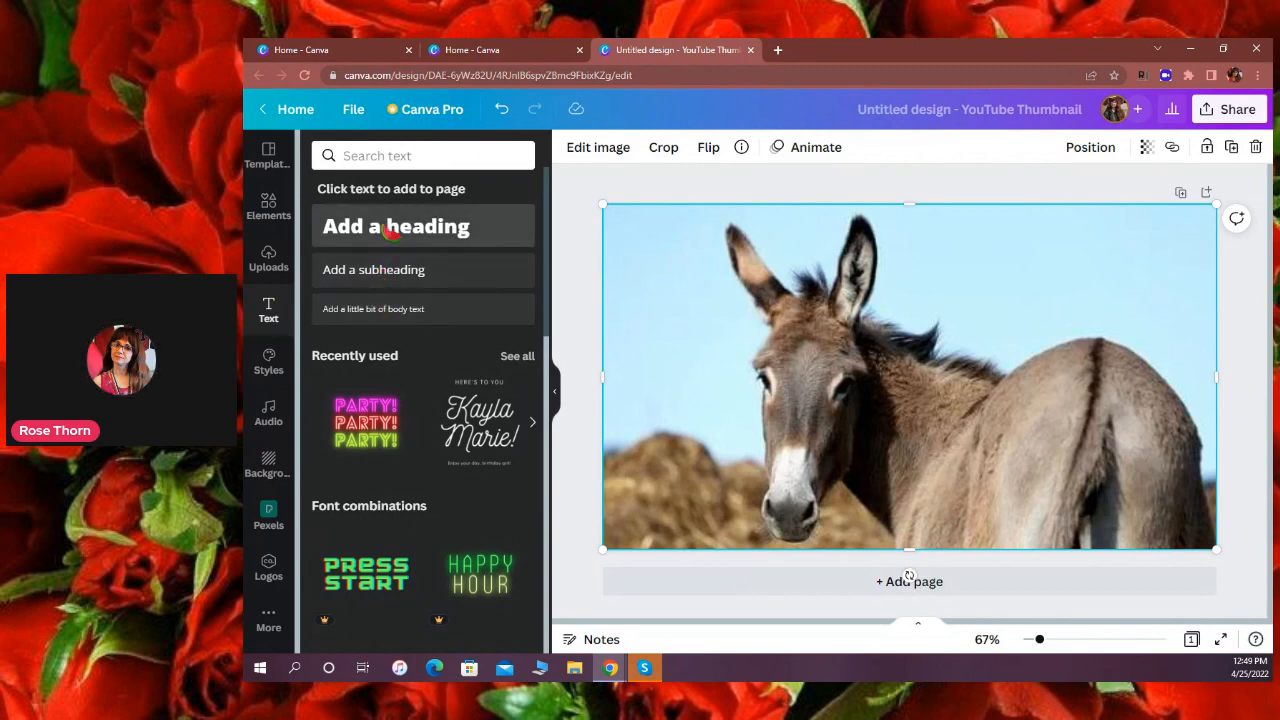
pyautogui.moveTo(385, 232); pyautogui.dragTo(1022, 230)
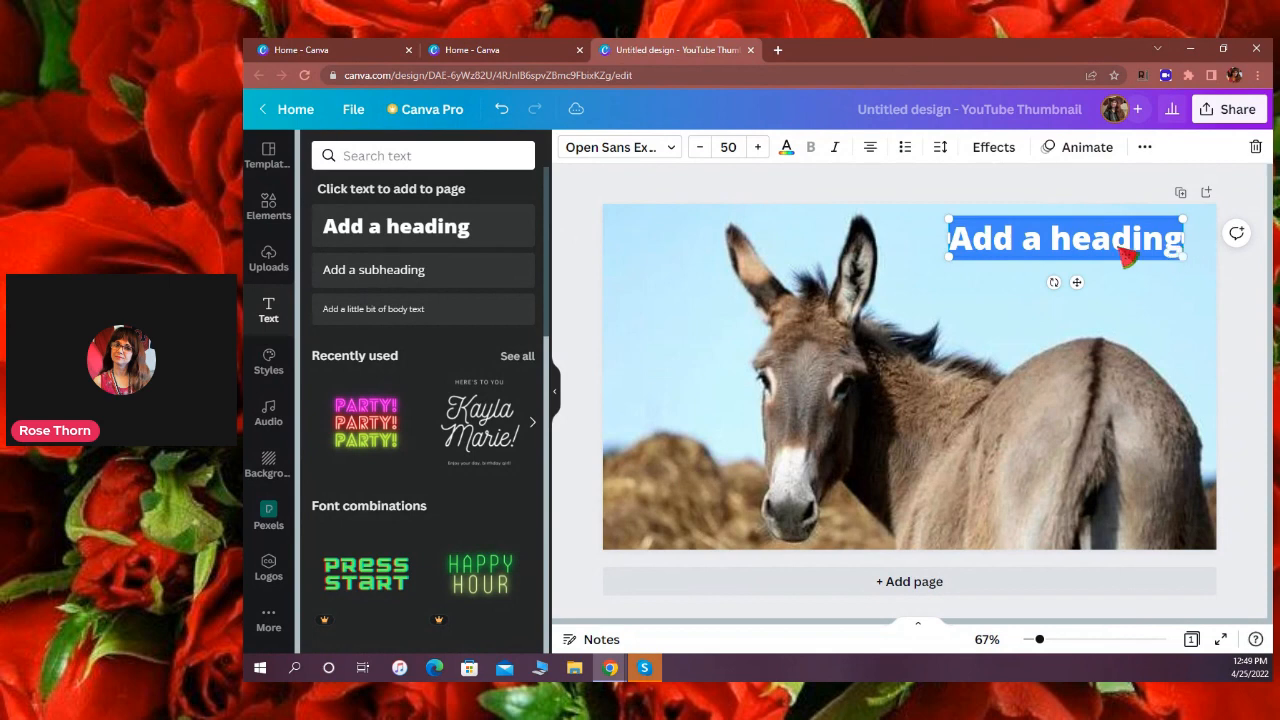
pyautogui.click(1051, 249)
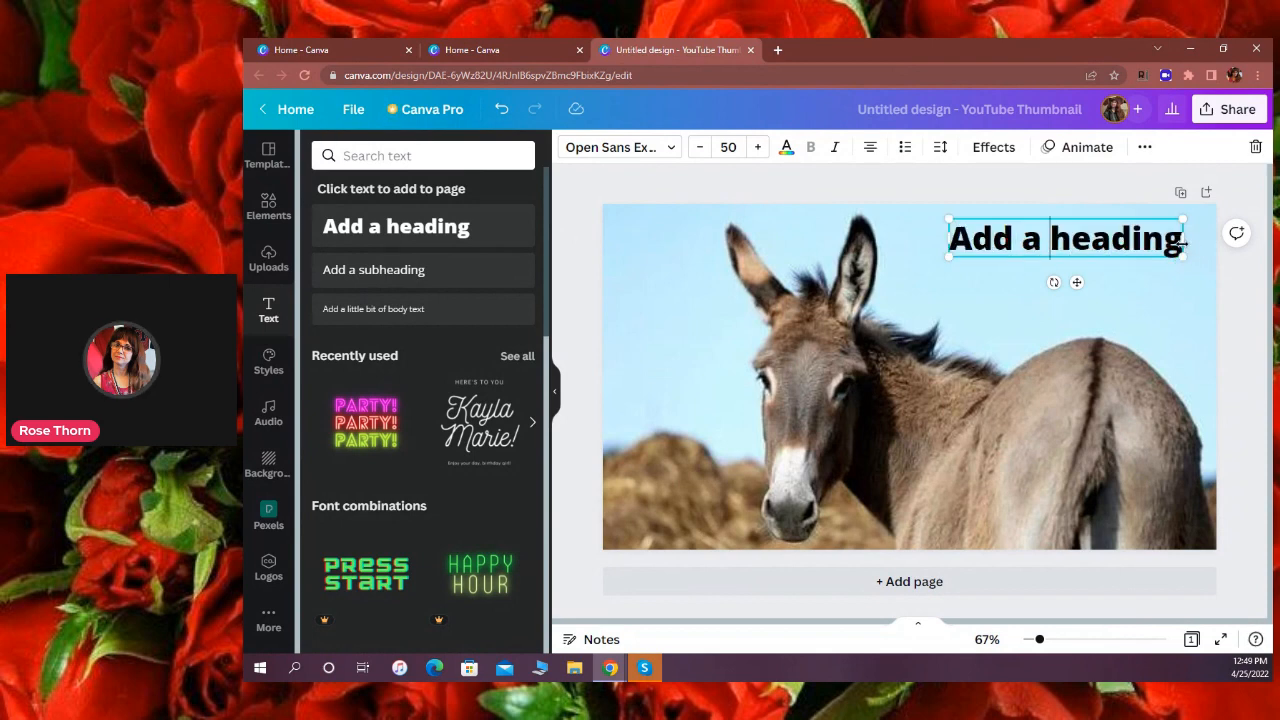
# Color the heading Coral red #ff5757 and enlarge it to a font size of about 62.
pyautogui.click(787, 148)
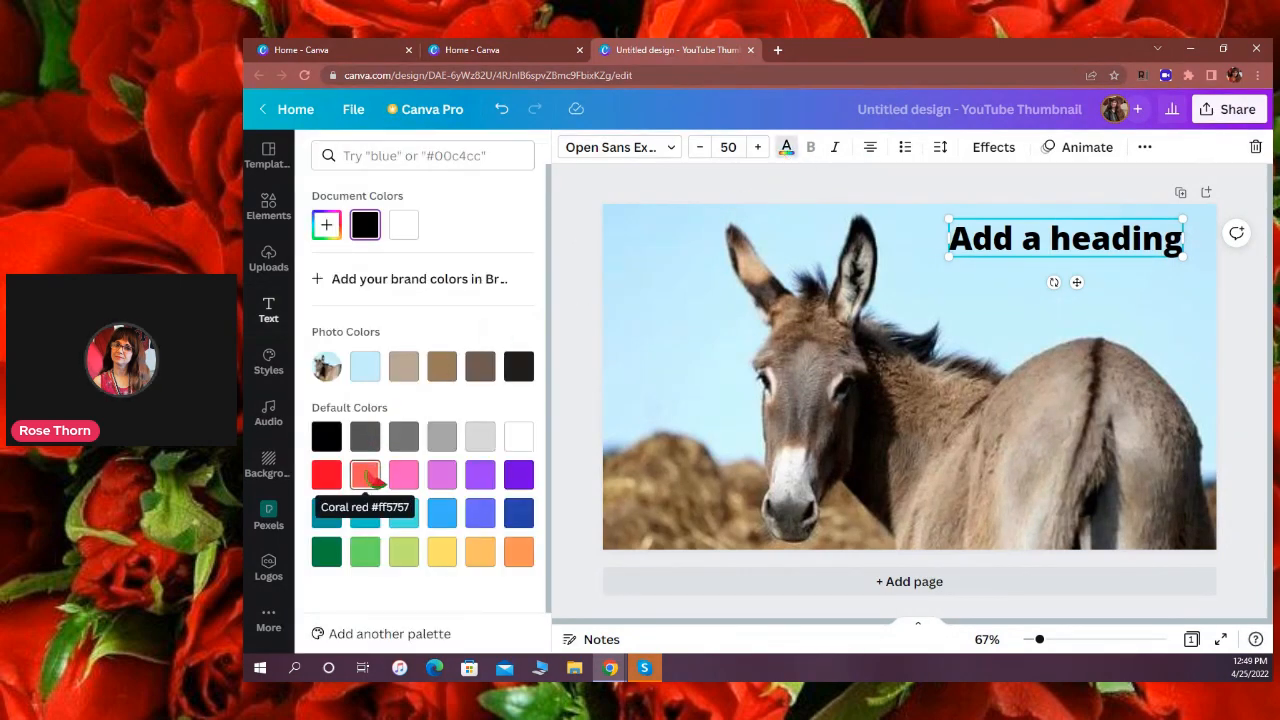
pyautogui.click(365, 475)
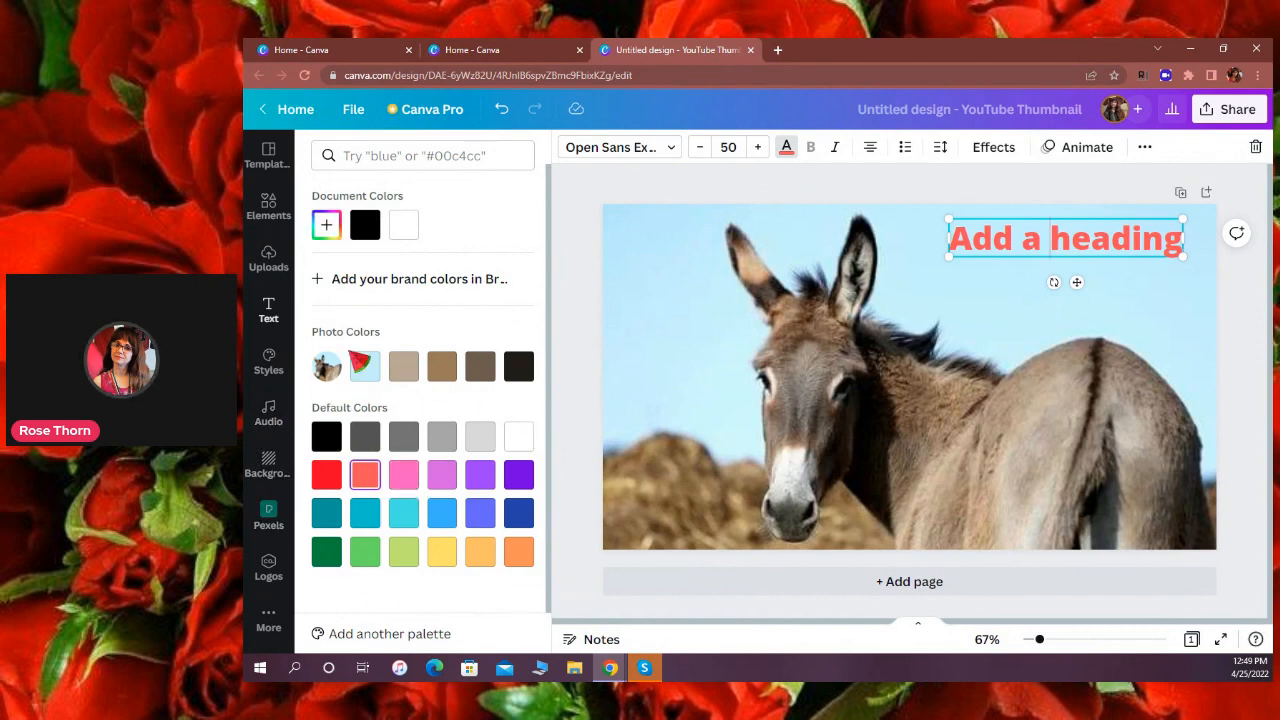
pyautogui.click(330, 227)
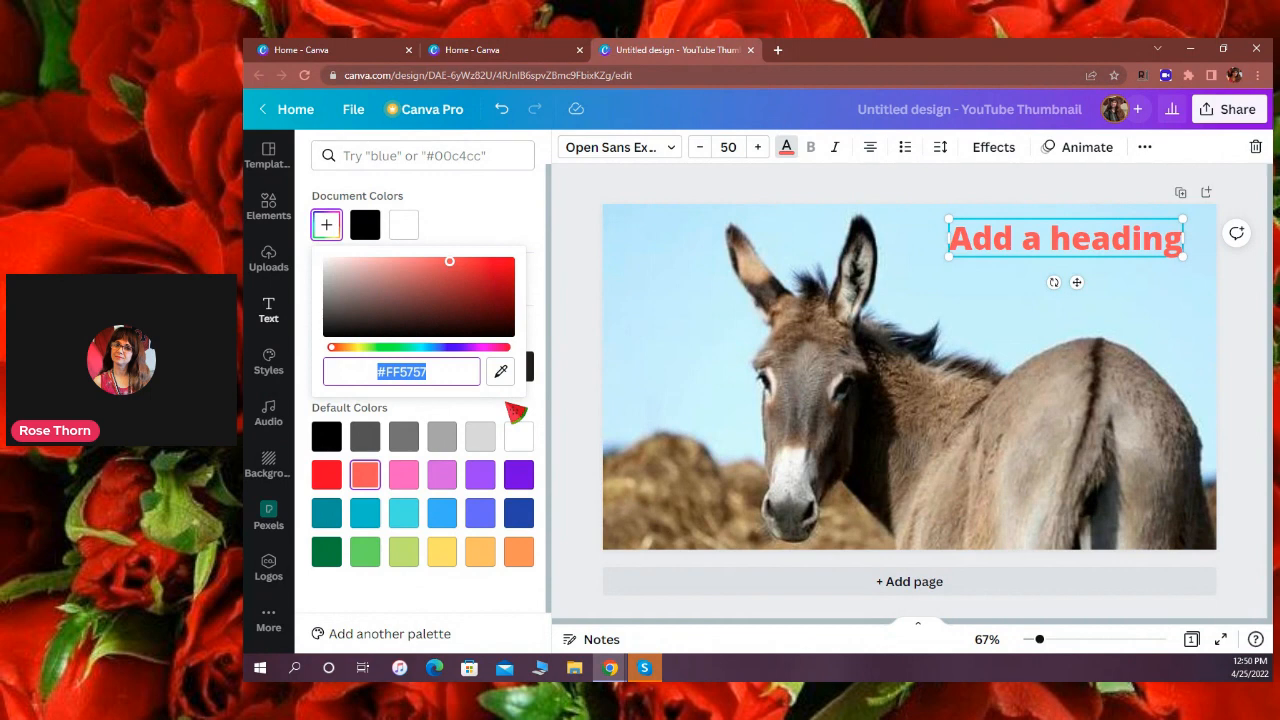
pyautogui.click(508, 405)
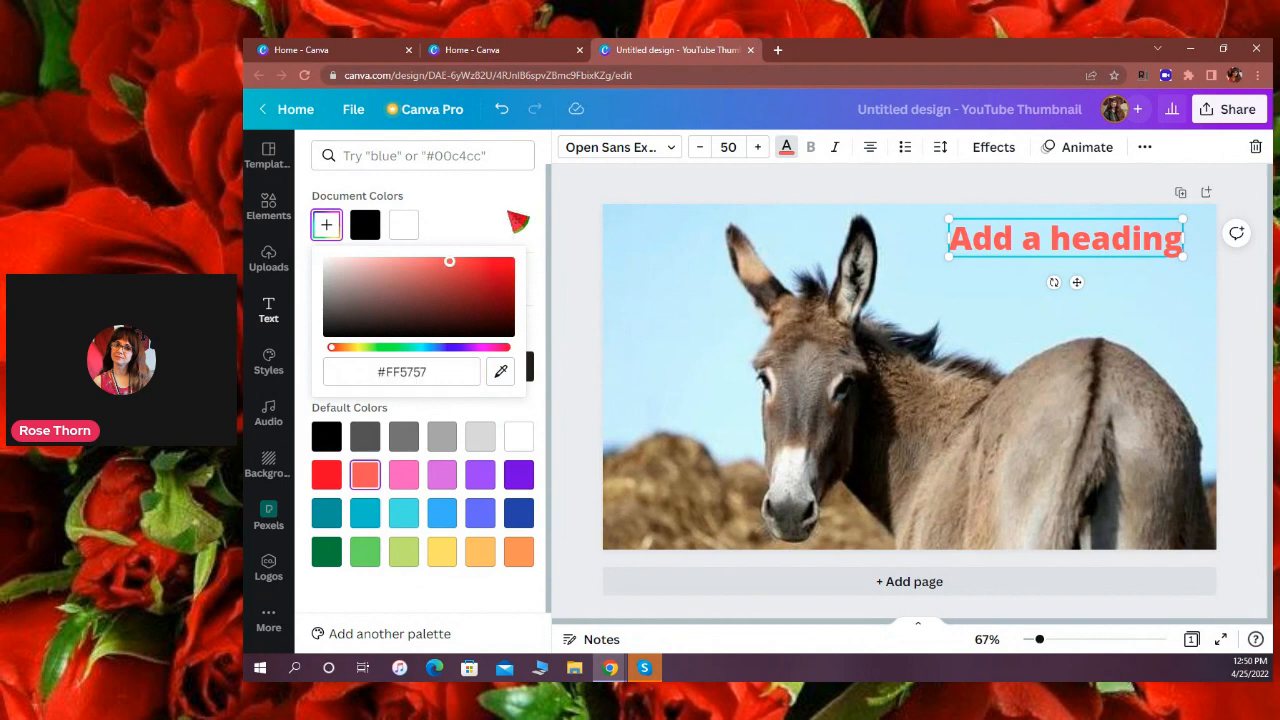
pyautogui.click(518, 222)
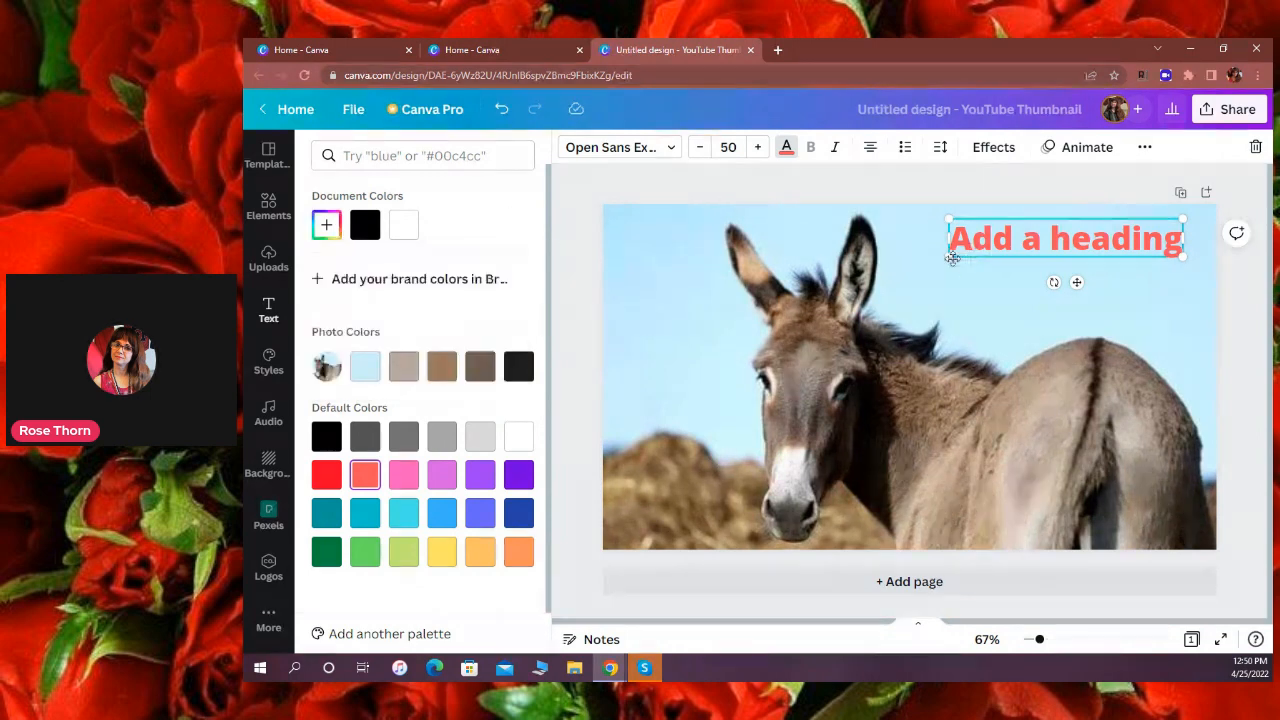
pyautogui.moveTo(950, 255); pyautogui.dragTo(882, 286)
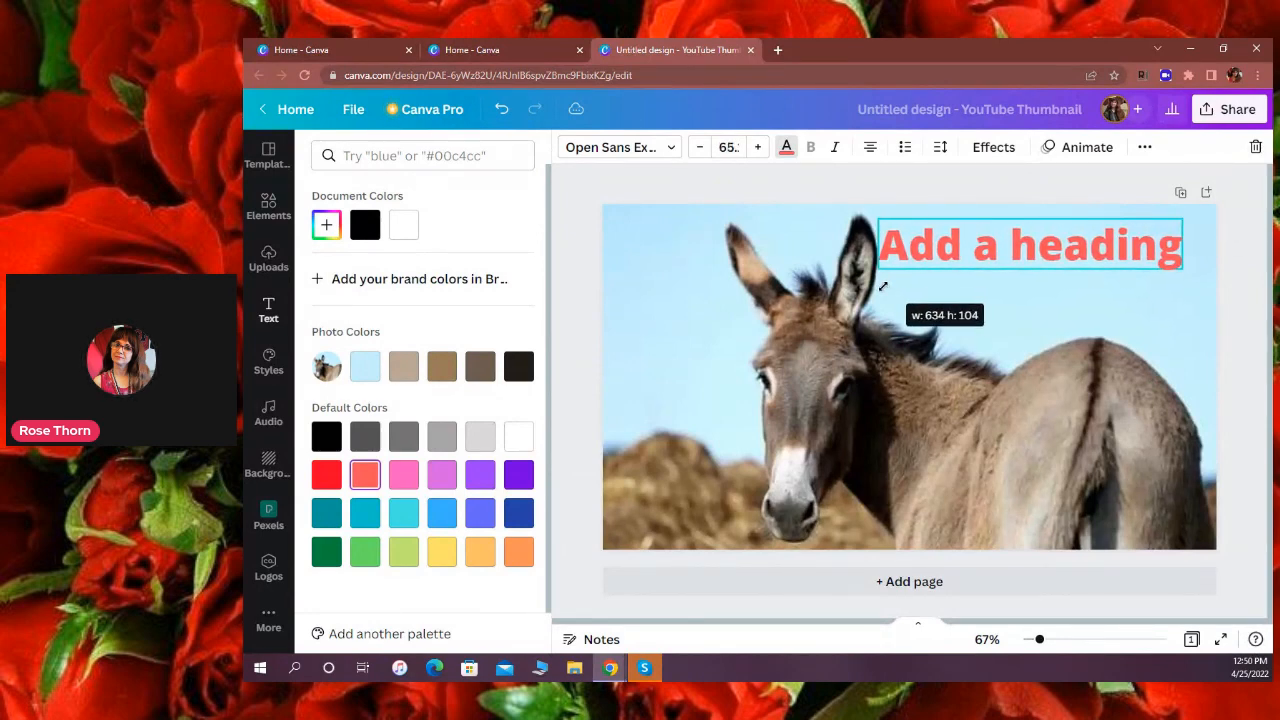
pyautogui.moveTo(883, 286); pyautogui.dragTo(891, 267)
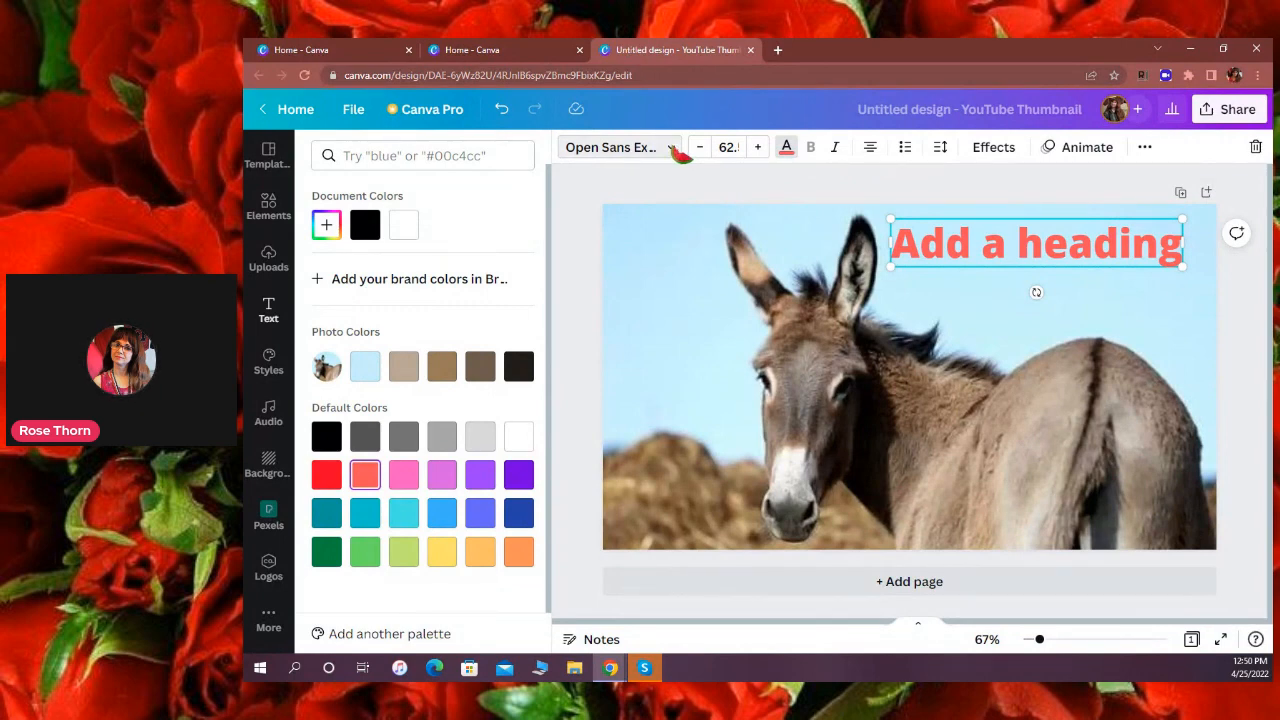
# Try the fonts Gagalin, Bukhari Script, Anton, Archivo Black and Cheque on the heading.
pyautogui.click(678, 148)
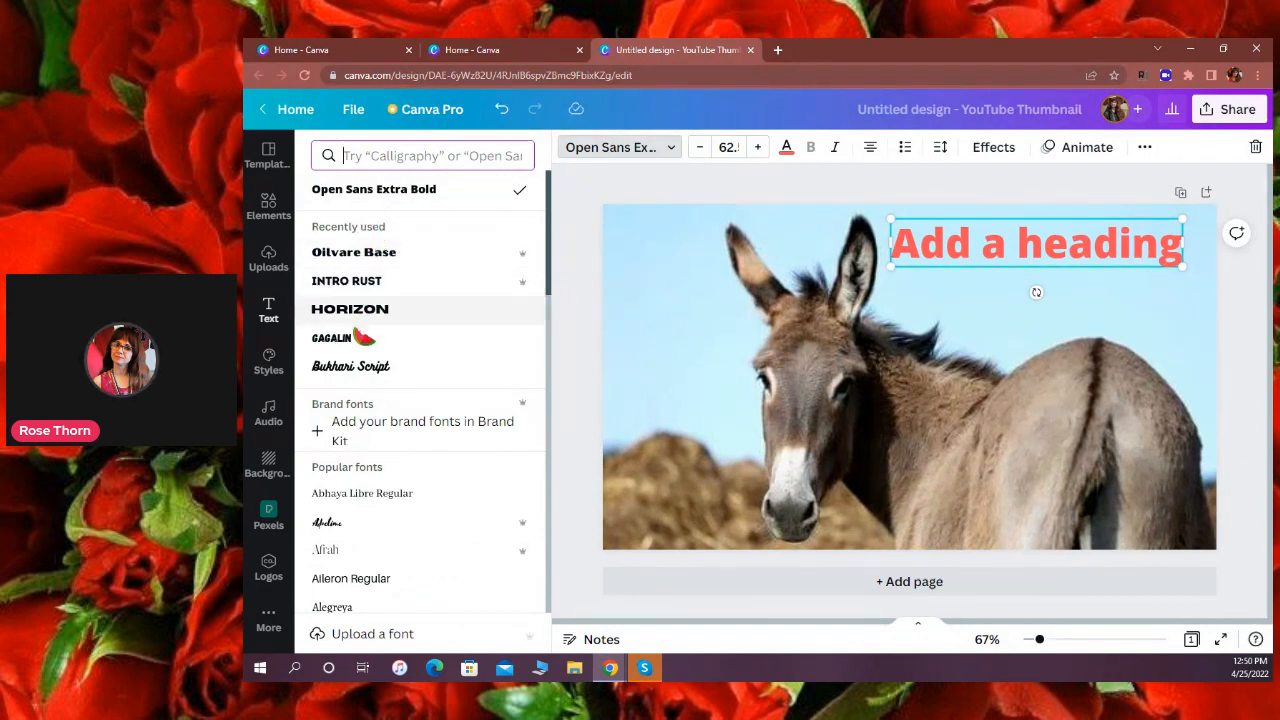
pyautogui.click(352, 344)
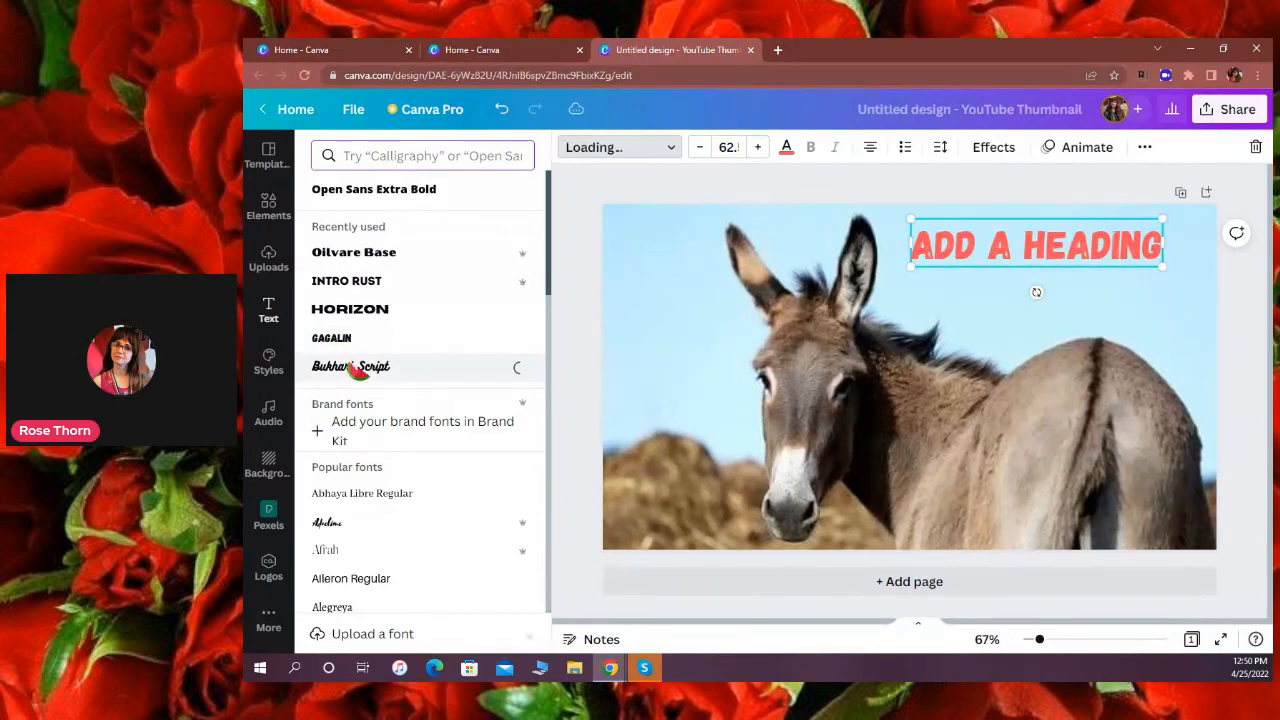
pyautogui.click(352, 368)
pyautogui.moveTo(557, 286); pyautogui.dragTo(557, 371)
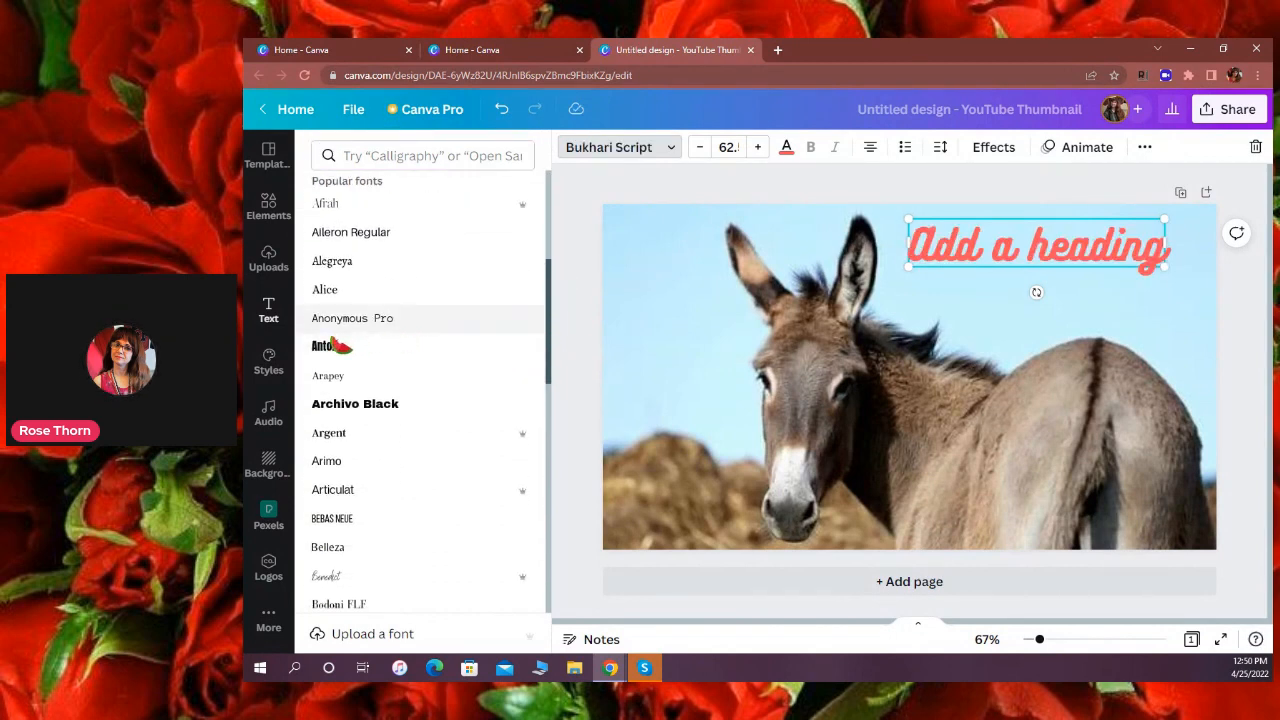
pyautogui.click(333, 345)
pyautogui.click(368, 406)
pyautogui.moveTo(557, 378); pyautogui.dragTo(566, 466)
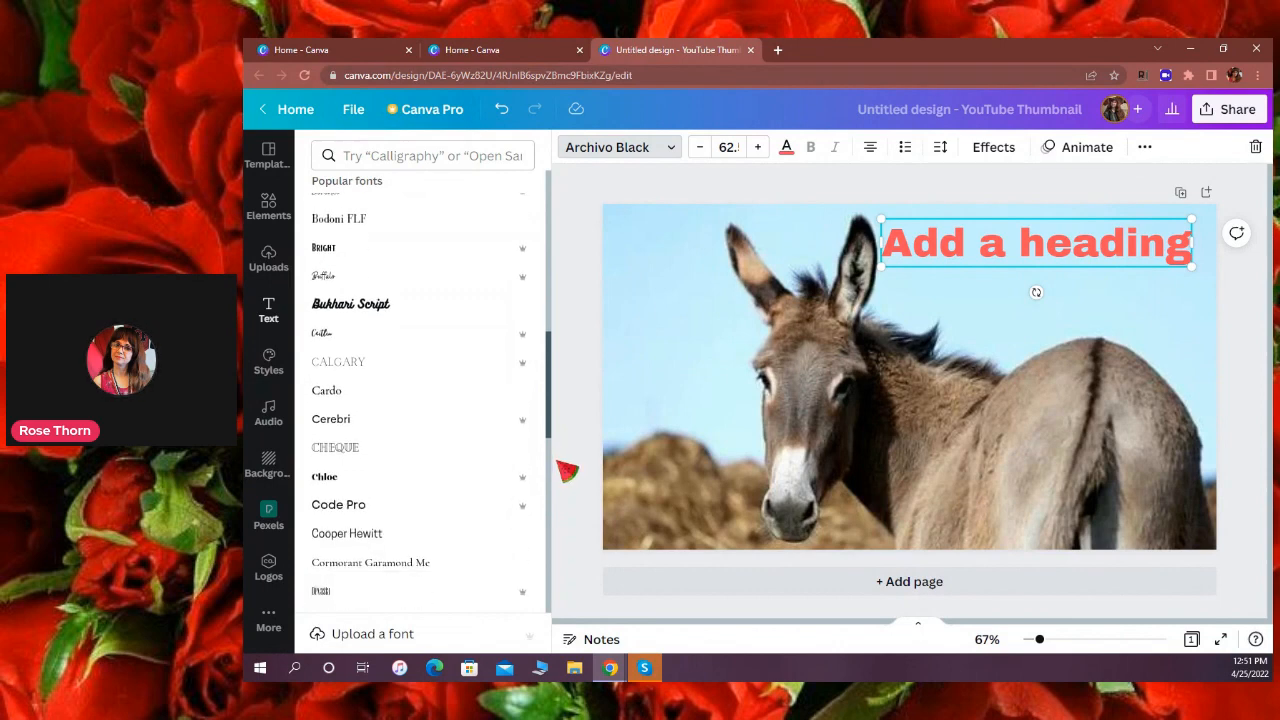
pyautogui.click(356, 437)
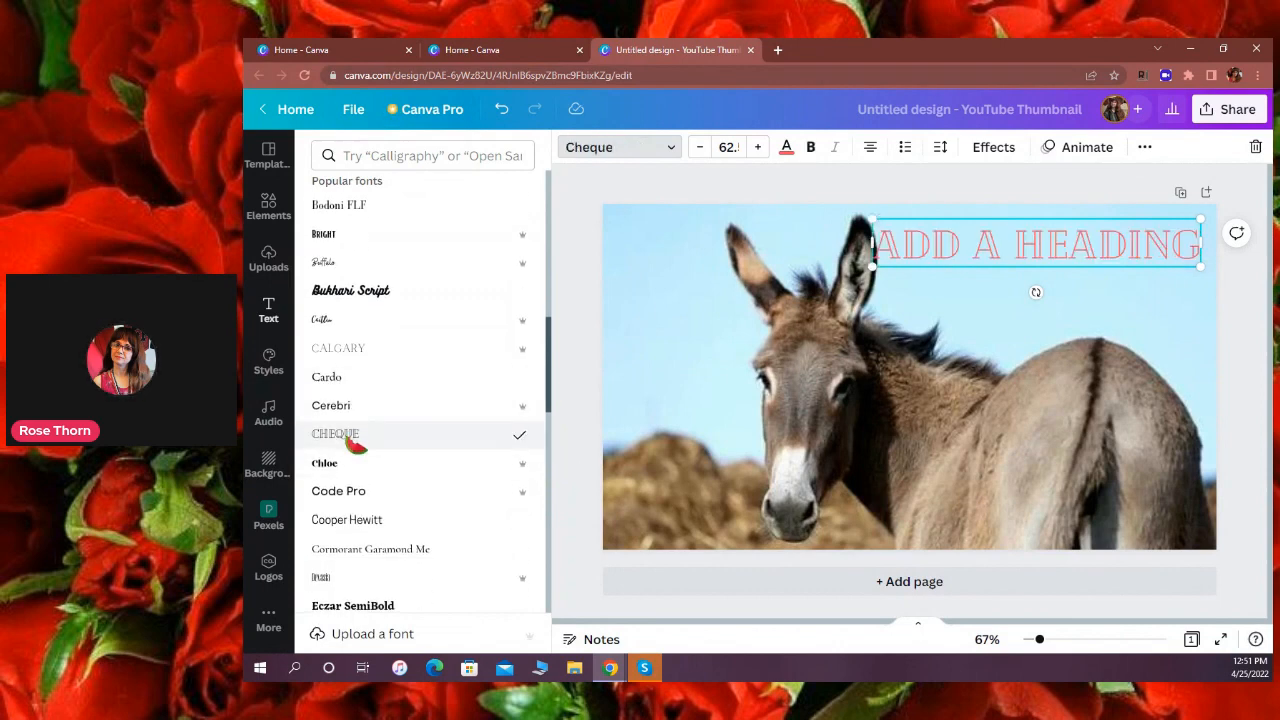
pyautogui.moveTo(557, 389); pyautogui.dragTo(562, 460)
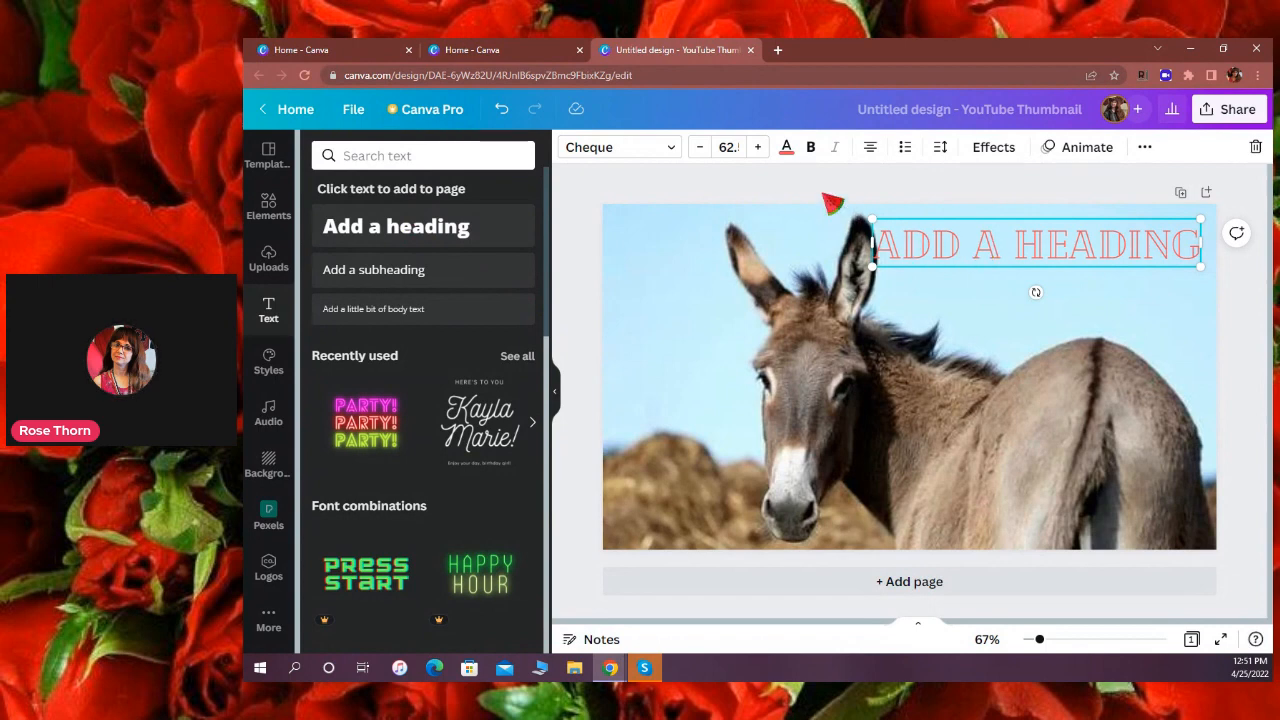
# Set the heading's font to Norwester.
pyautogui.click(672, 150)
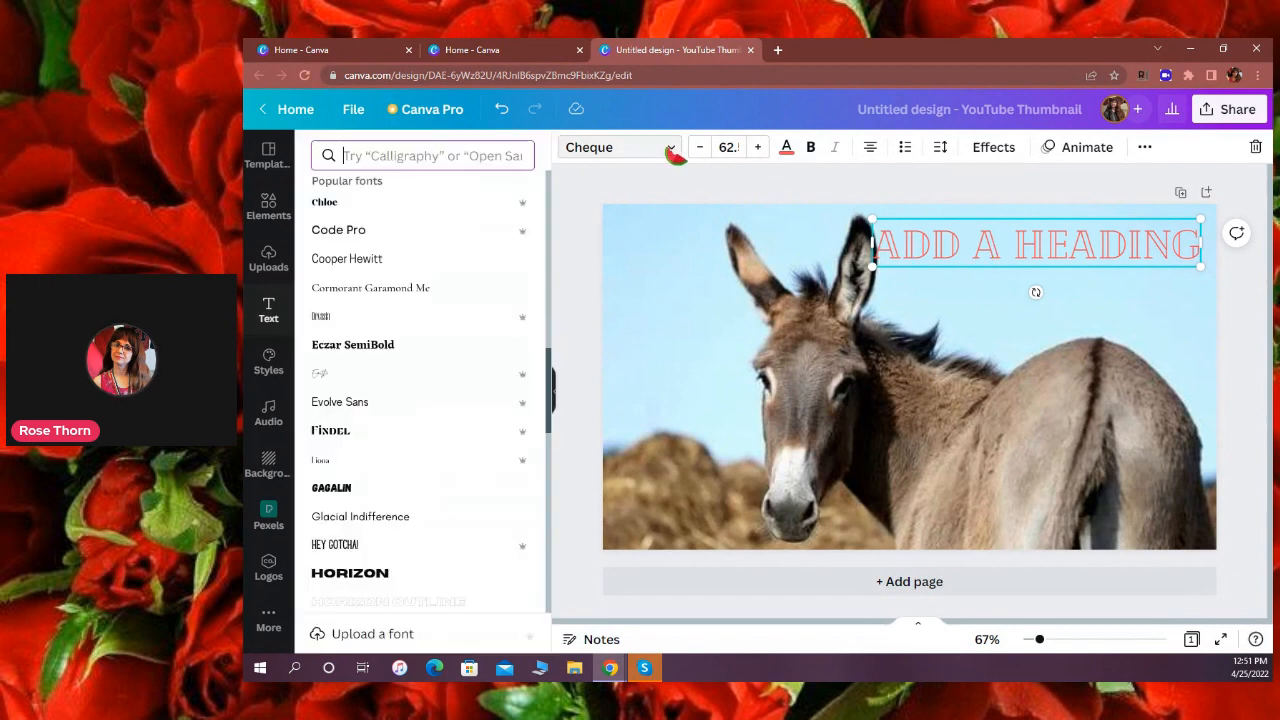
pyautogui.moveTo(550, 388); pyautogui.dragTo(561, 554)
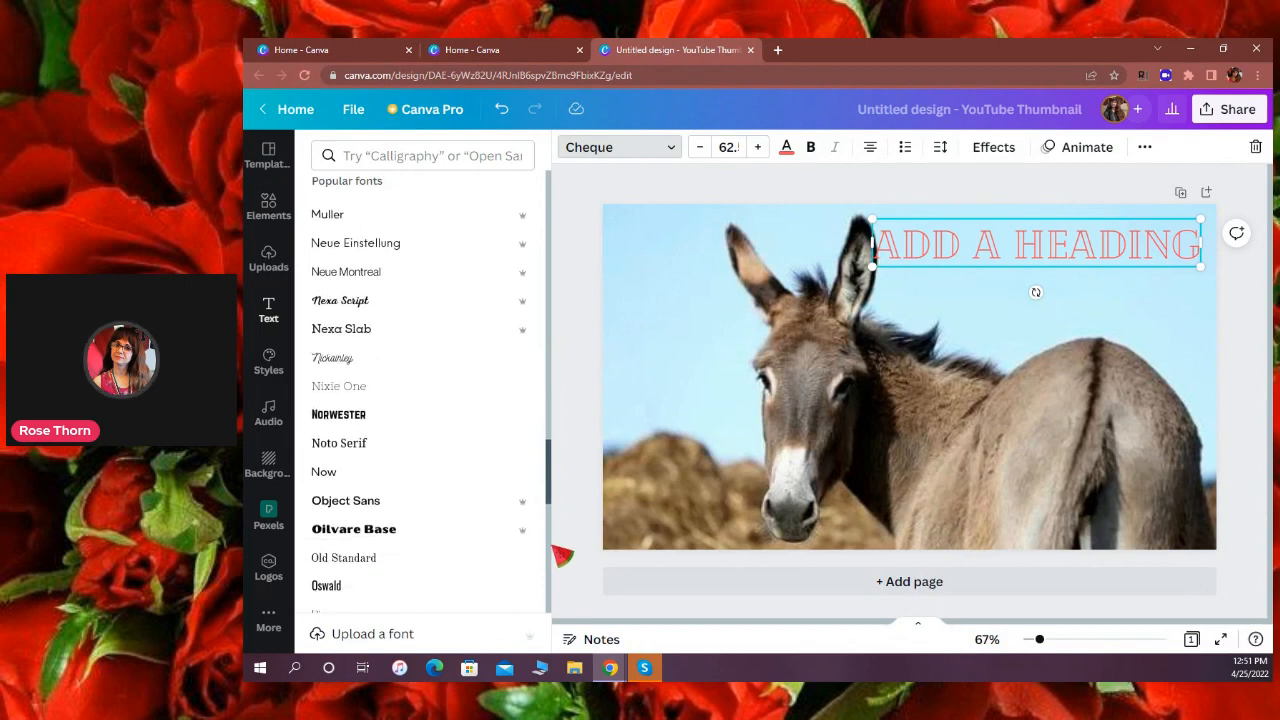
pyautogui.click(360, 414)
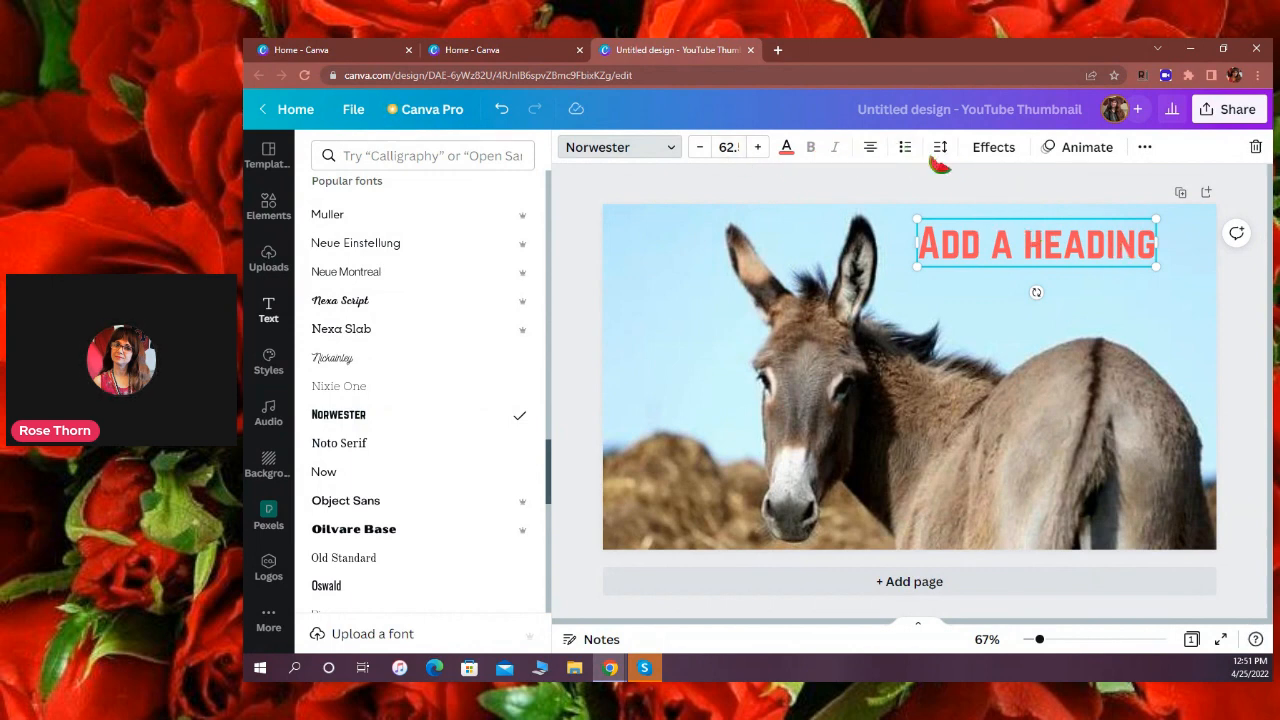
# Increase the heading's font size in single steps to about 70.
pyautogui.click(759, 148)
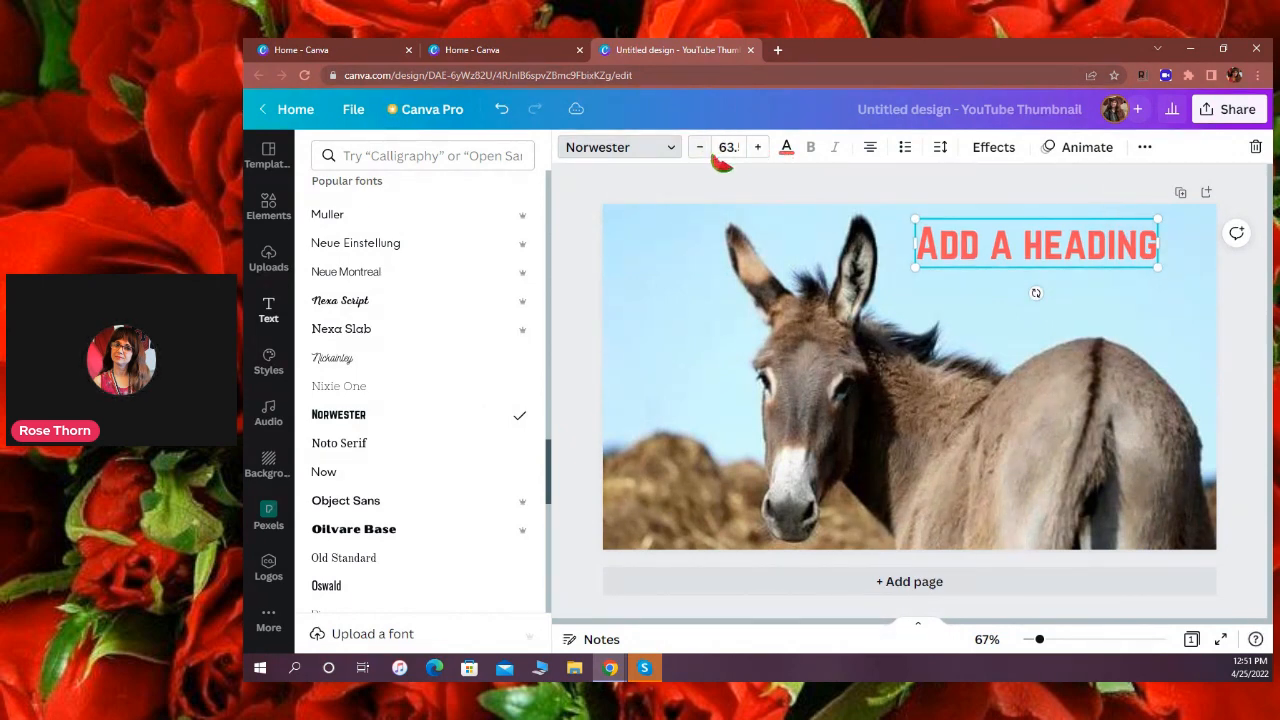
pyautogui.click(759, 148)
pyautogui.click(759, 148)
pyautogui.click(759, 148)
pyautogui.click(759, 148)
pyautogui.click(759, 148)
pyautogui.click(759, 148)
pyautogui.click(759, 148)
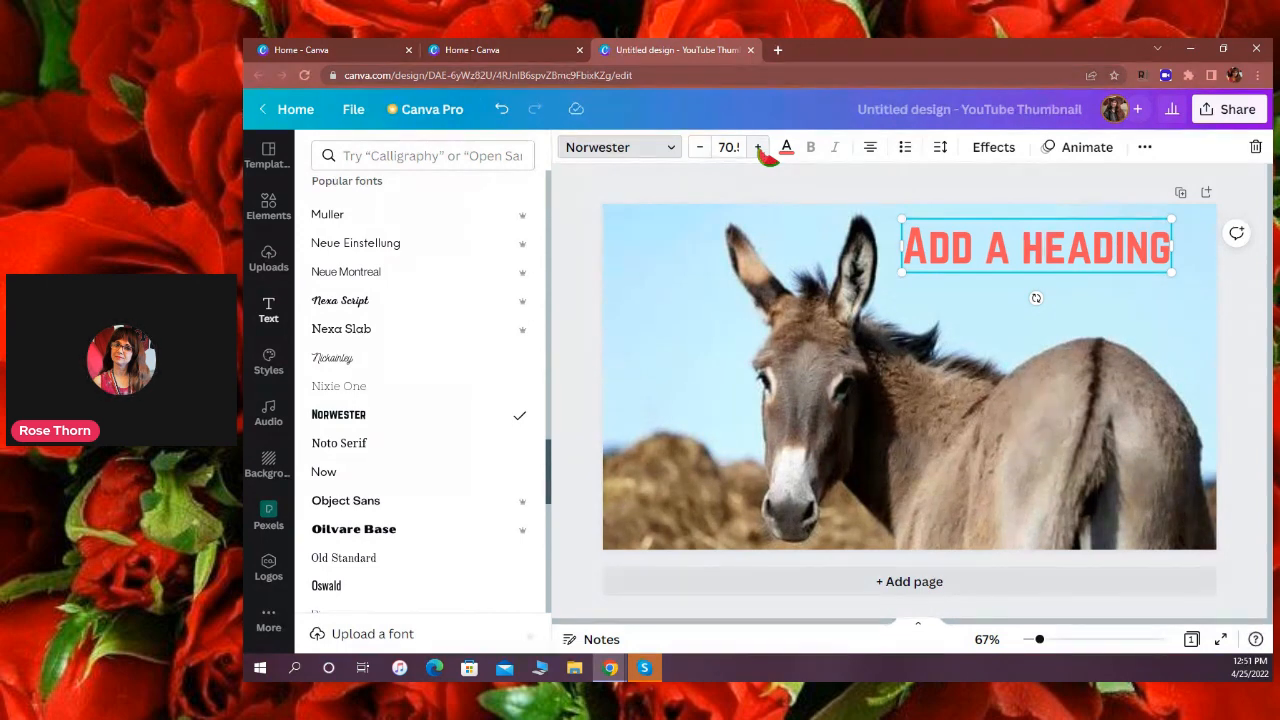
# Remove the heading from the thumbnail by moving it off the page.
pyautogui.click(936, 257)
pyautogui.moveTo(946, 271); pyautogui.dragTo(264, 277)
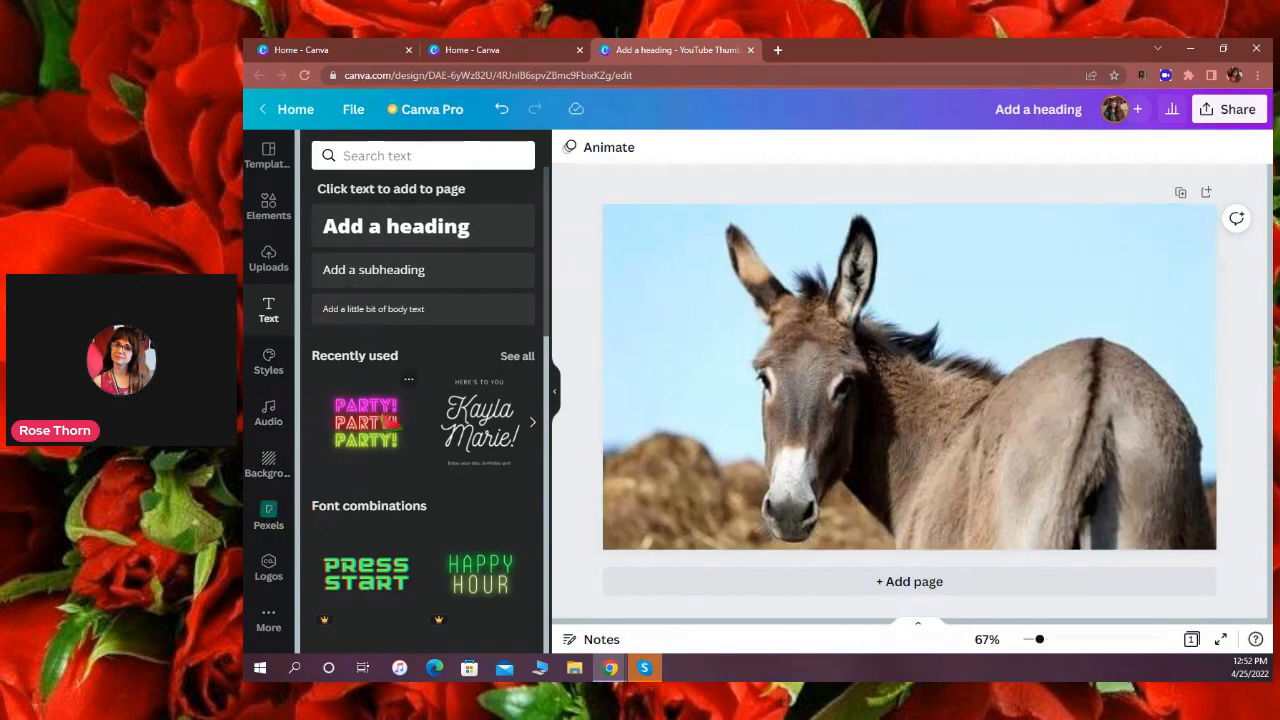
# Search the design elements for "FLY".
pyautogui.click(268, 207)
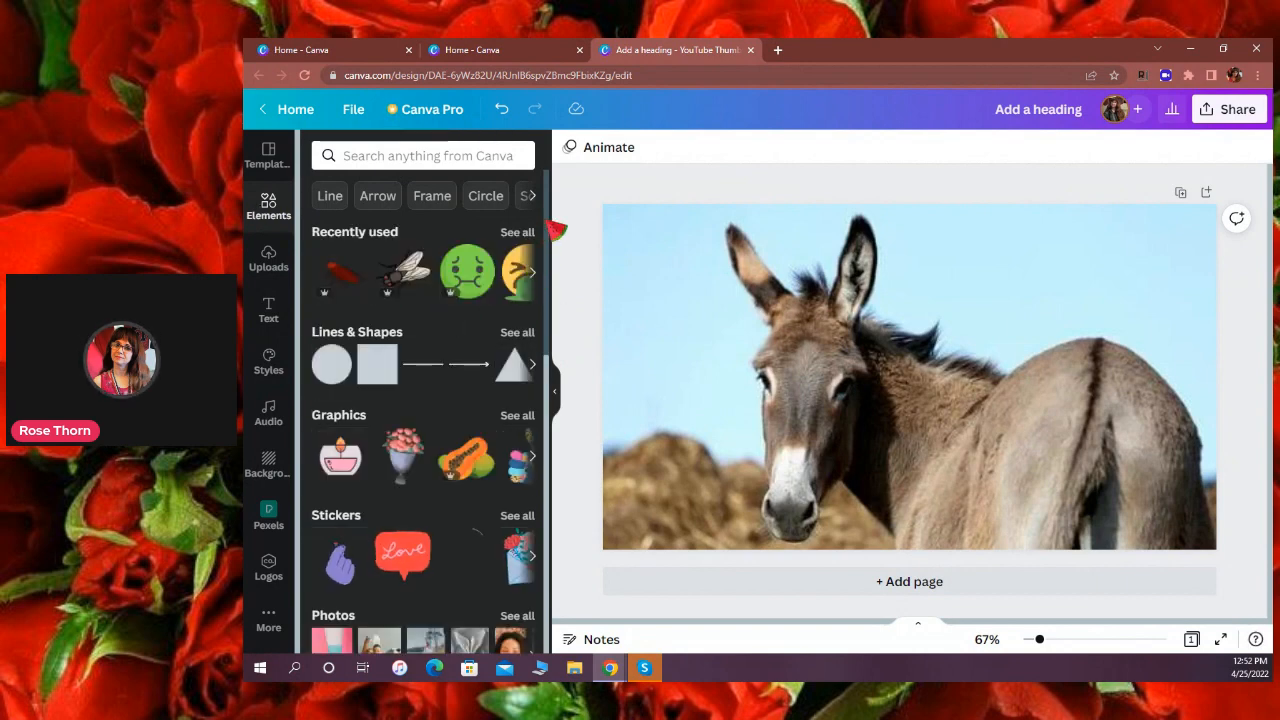
pyautogui.moveTo(547, 222); pyautogui.dragTo(558, 358)
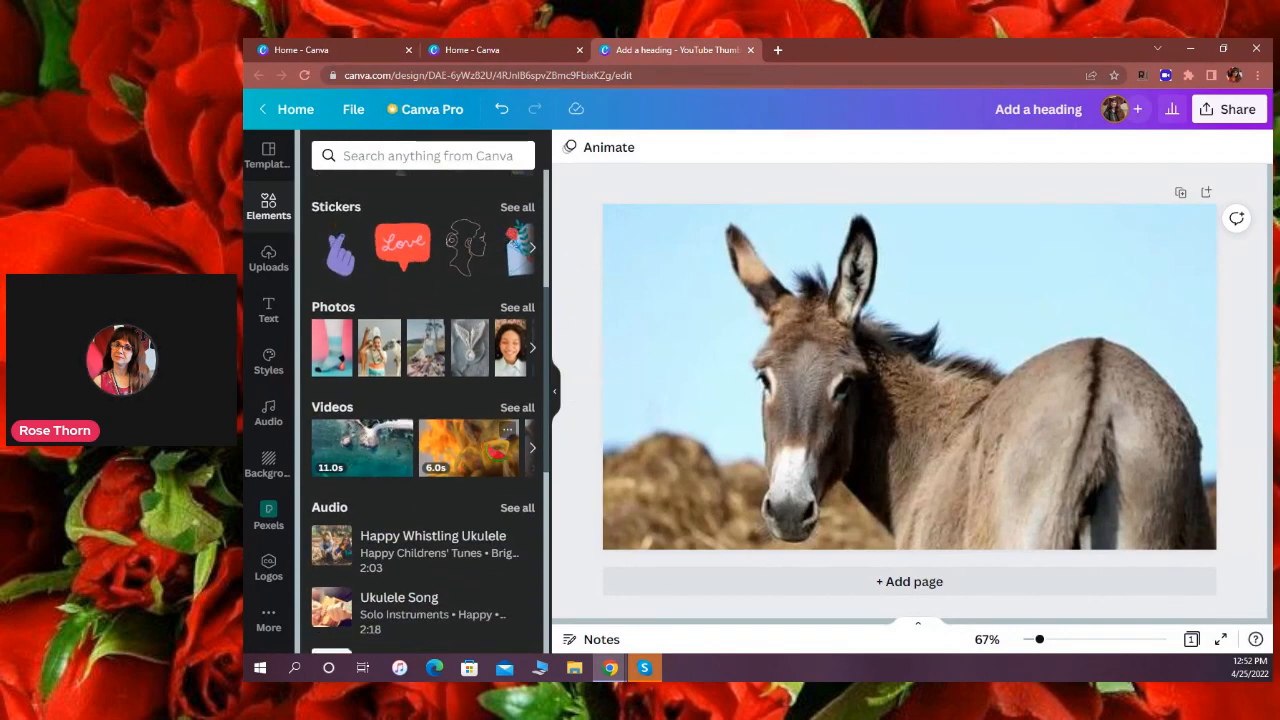
pyautogui.click(358, 154)
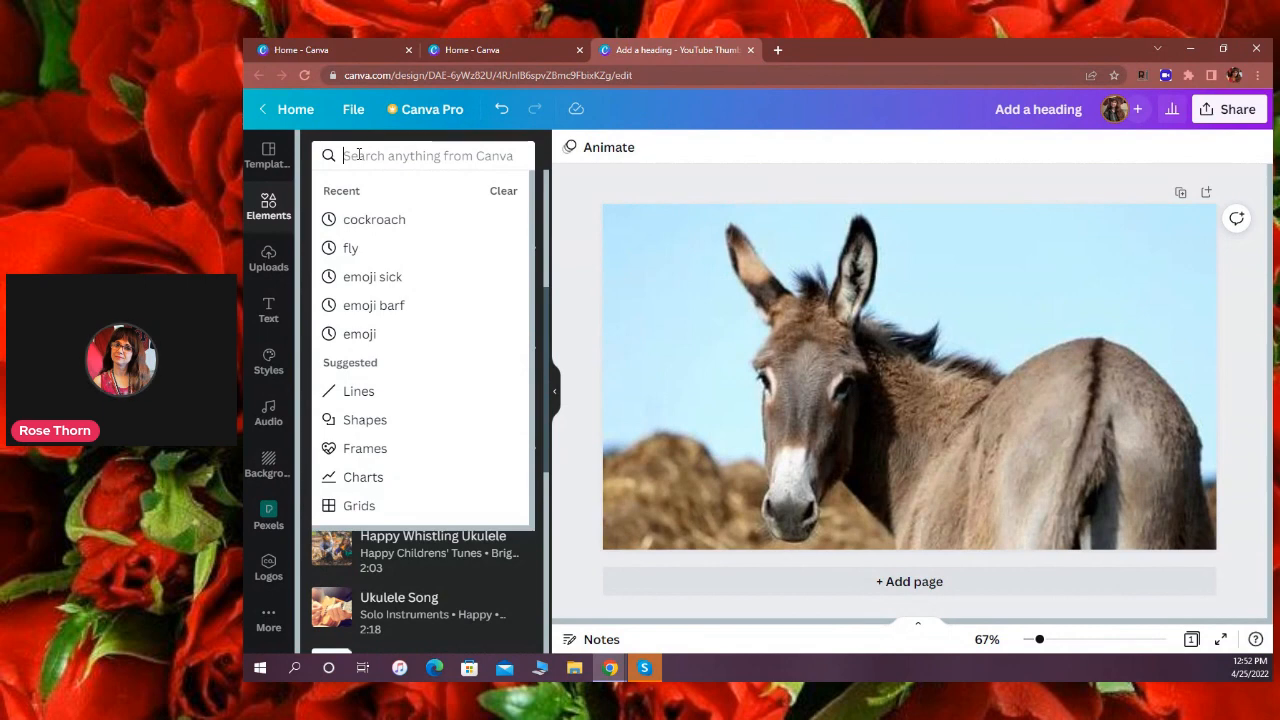
pyautogui.write('FLY')
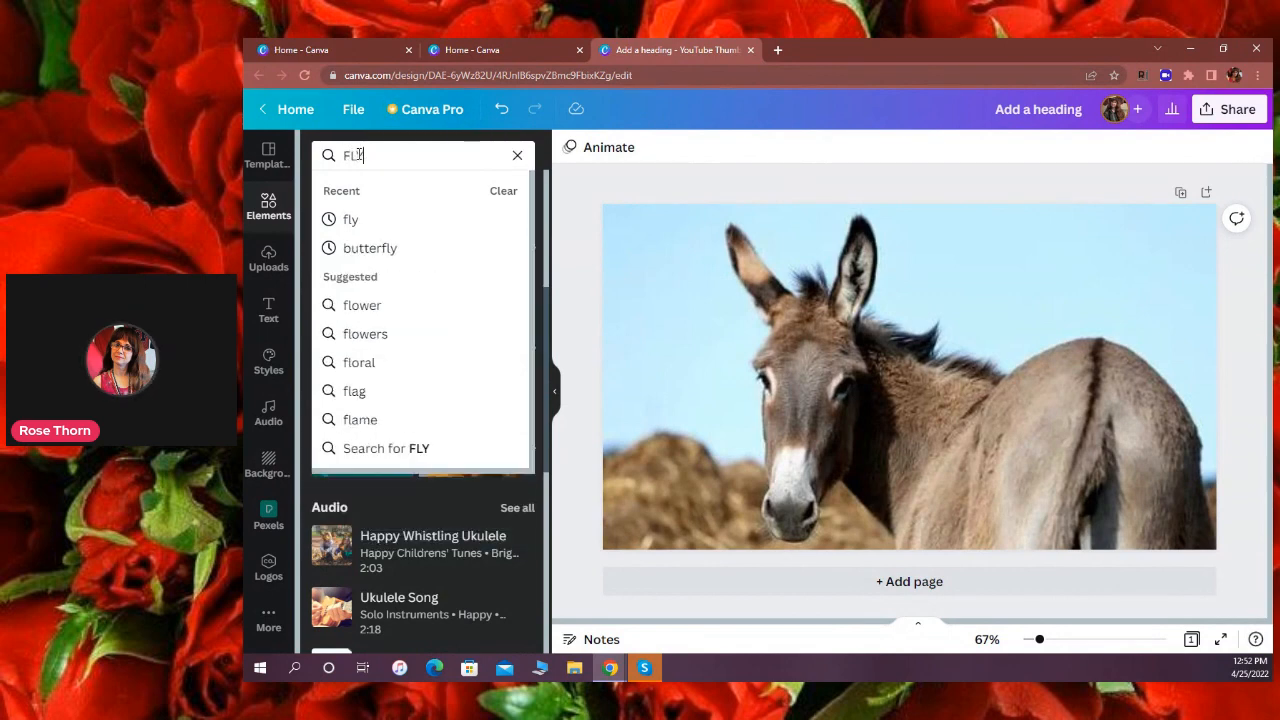
pyautogui.press('Return')
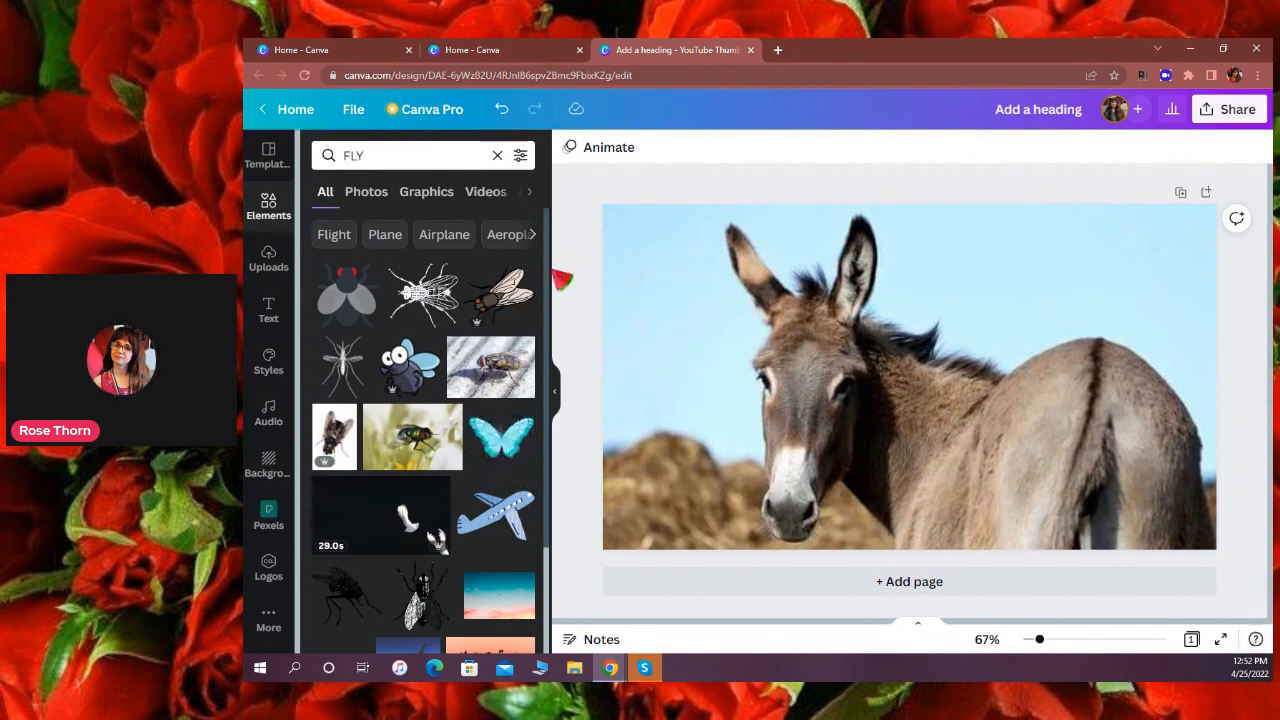
# Browse the fly search results and place the dark fly graphic with red eyes beside the donkey's head.
pyautogui.scroll(-3, 540, 300)
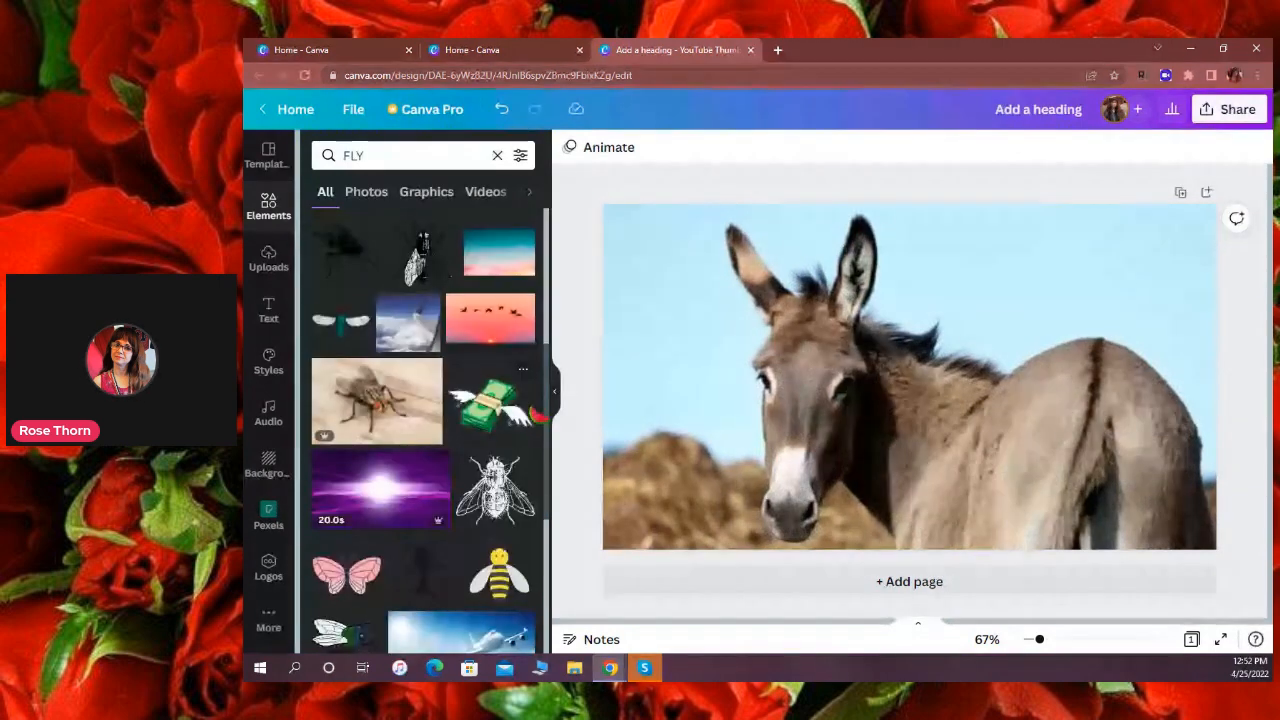
pyautogui.scroll(-2, 550, 400)
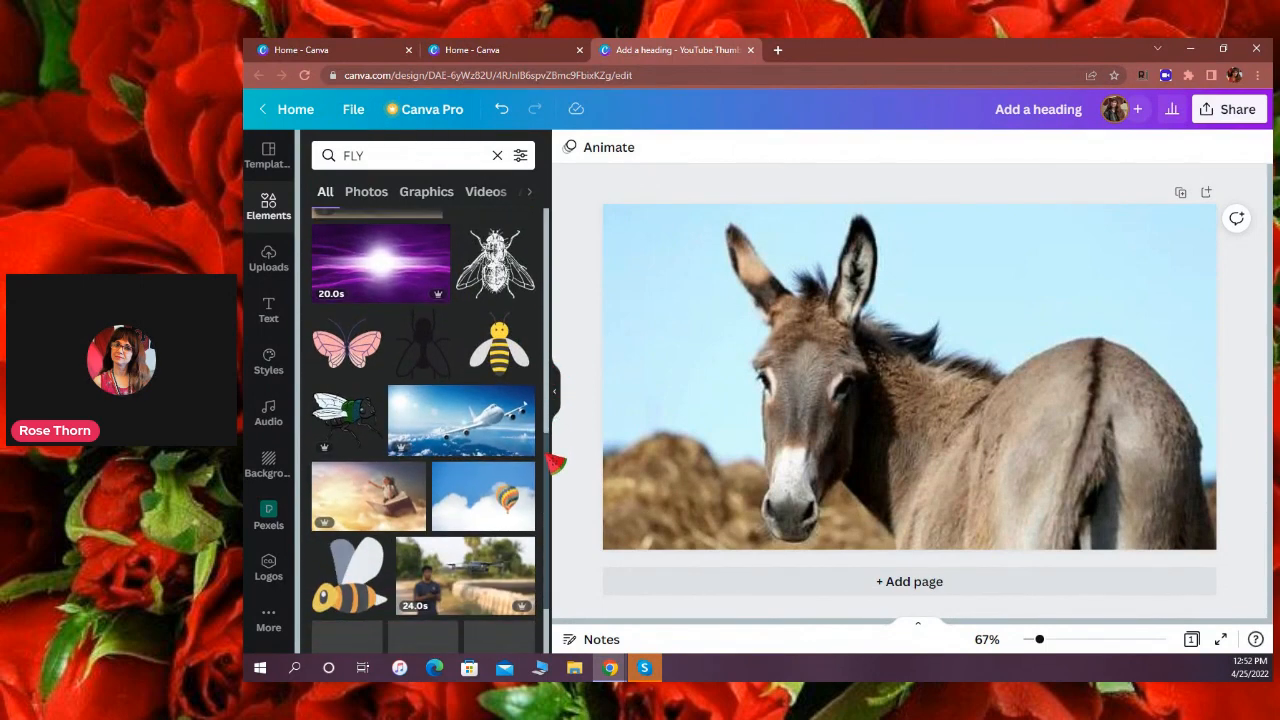
pyautogui.scroll(-1, 556, 465)
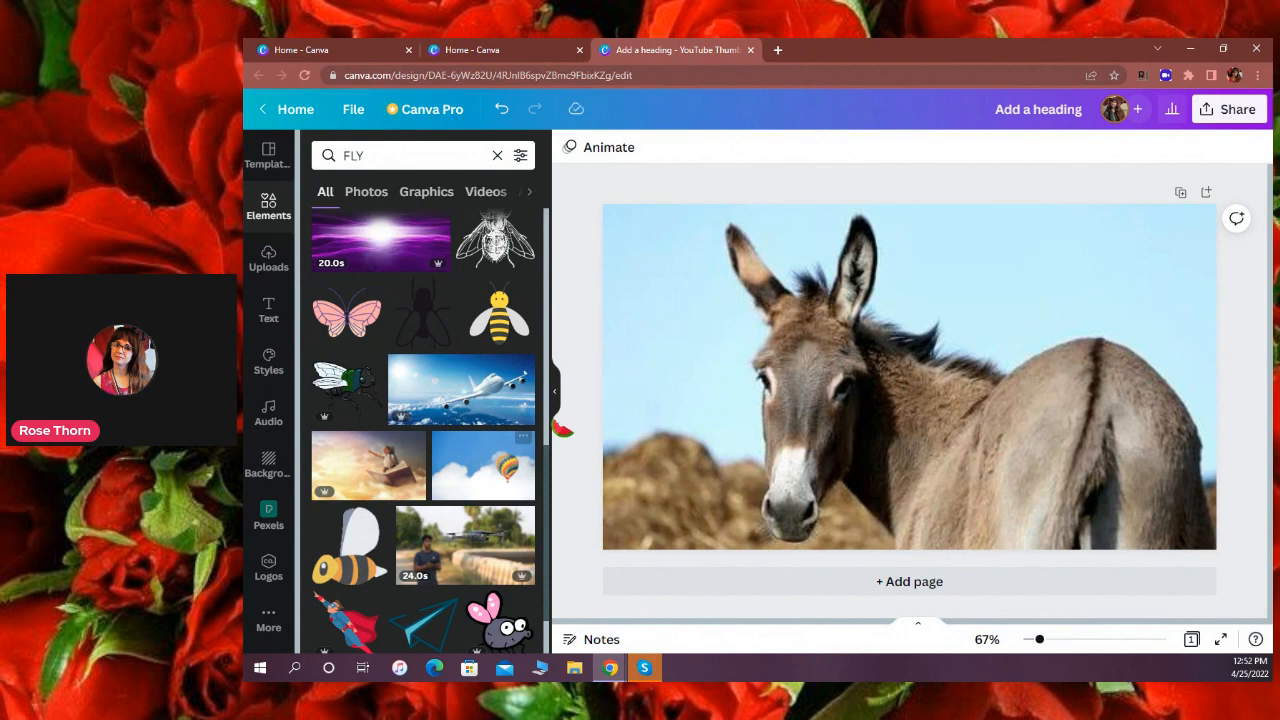
pyautogui.moveTo(554, 420); pyautogui.dragTo(550, 215)
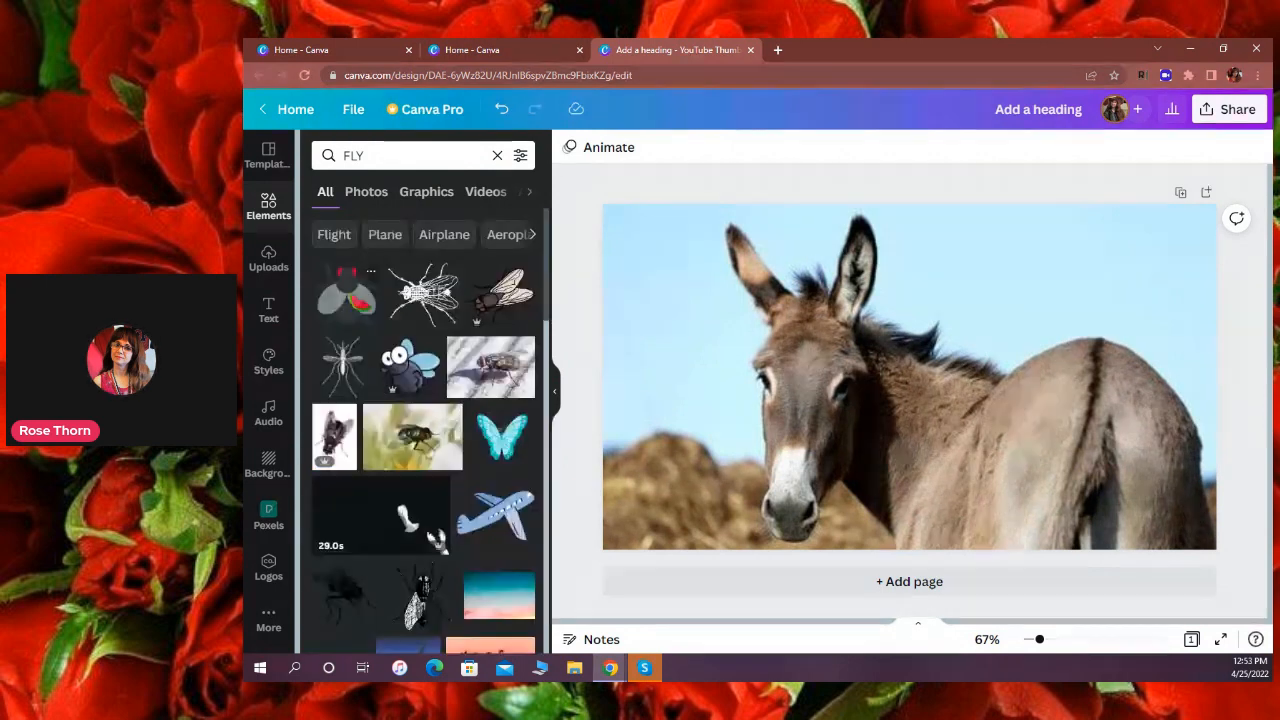
pyautogui.moveTo(346, 296); pyautogui.dragTo(662, 308)
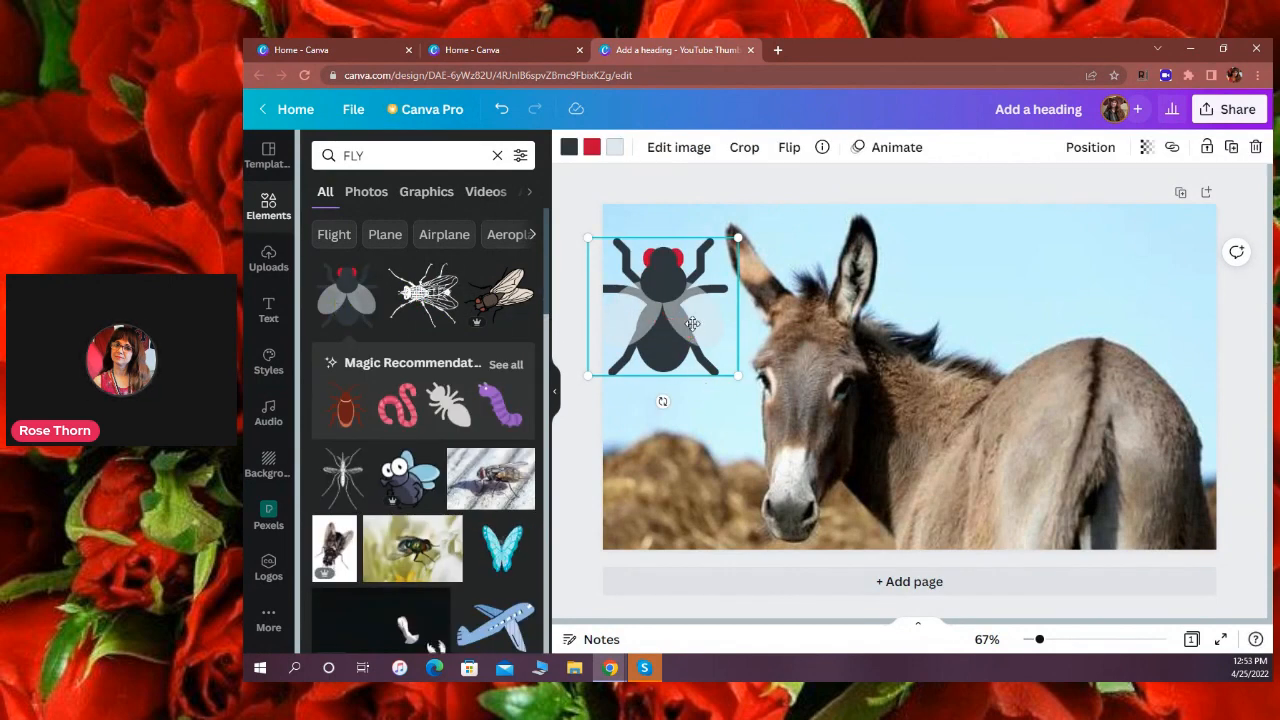
# Shrink the fly graphic to a small size and move it into the sky above the donkey's back.
pyautogui.moveTo(650, 320); pyautogui.dragTo(684, 332)
pyautogui.moveTo(624, 387); pyautogui.dragTo(684, 331)
pyautogui.moveTo(692, 288); pyautogui.dragTo(1010, 330)
pyautogui.click(1070, 270)
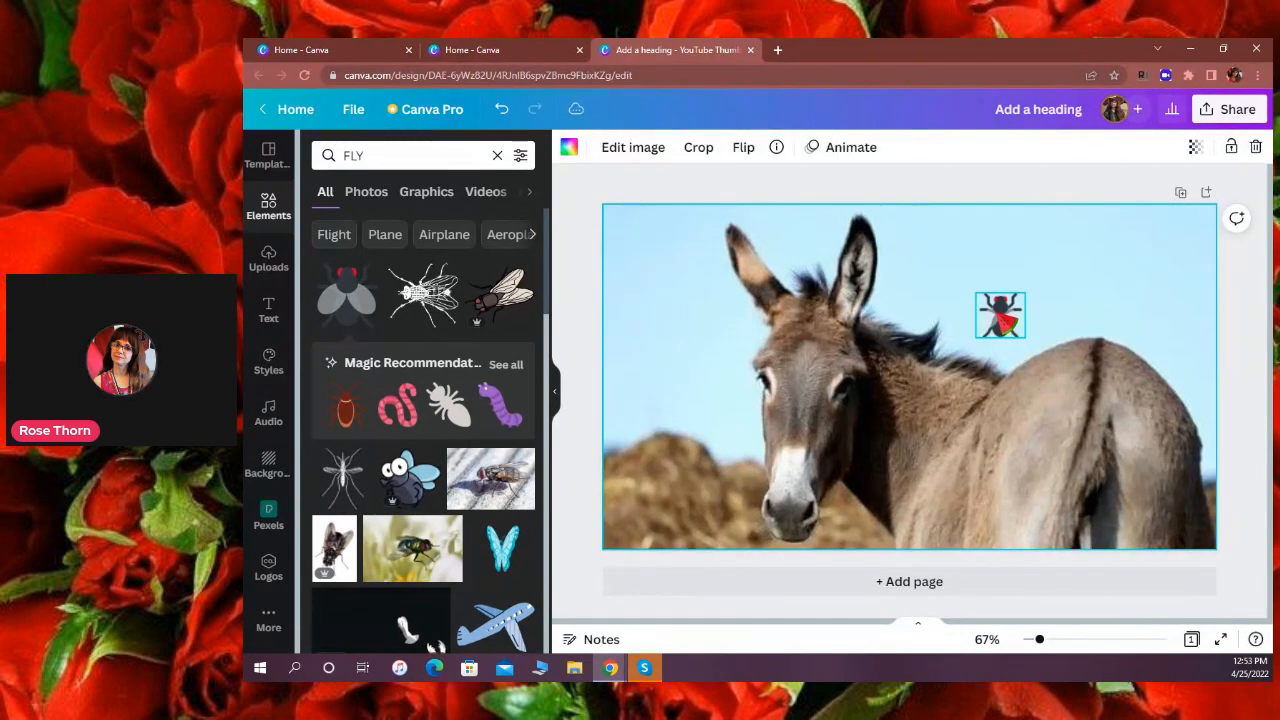
# Remove the fly graphic by moving it off the page, and select the donkey photo.
pyautogui.moveTo(1008, 318); pyautogui.dragTo(552, 320)
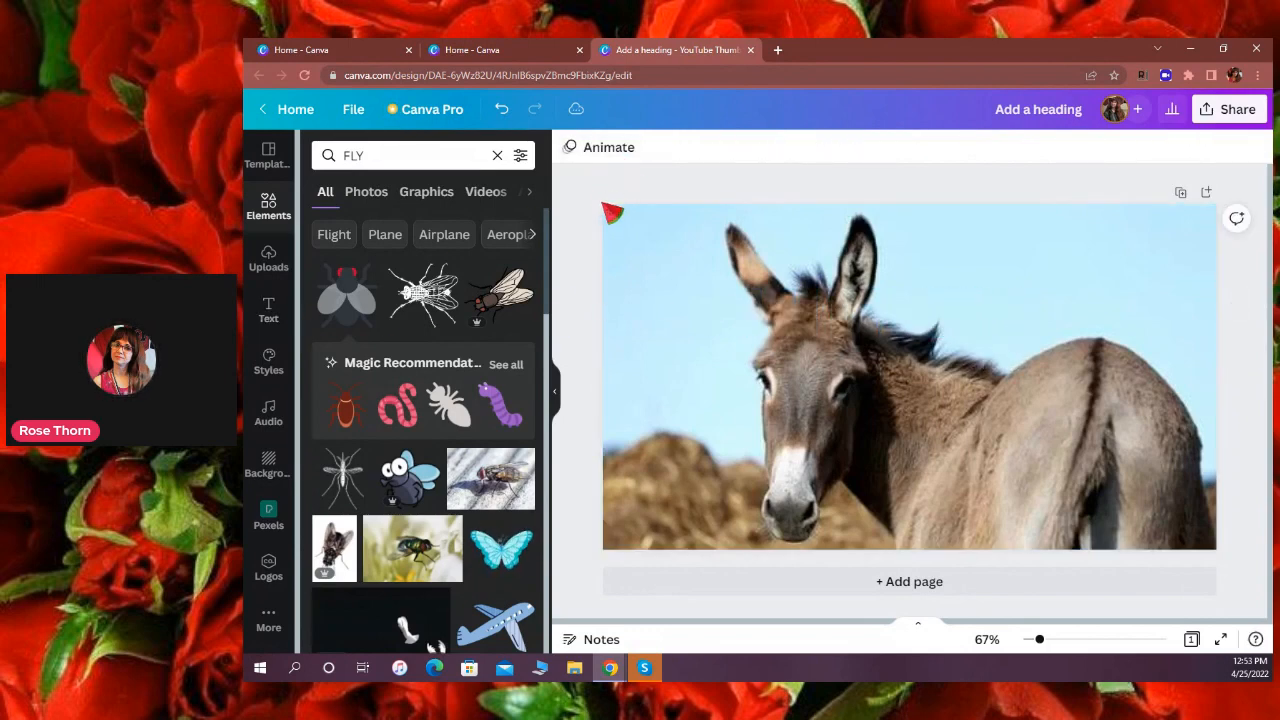
pyautogui.click(668, 260)
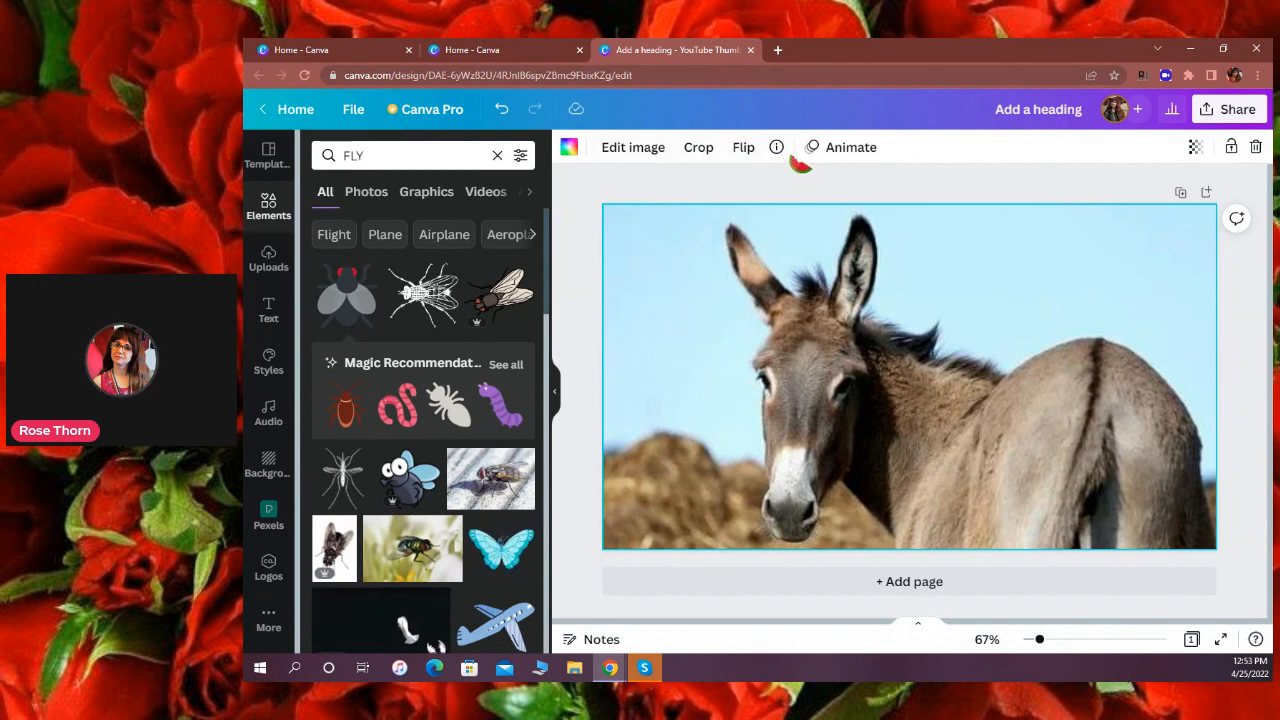
# Try several preset filters on the donkey photo, including Festive and Summer.
pyautogui.click(633, 150)
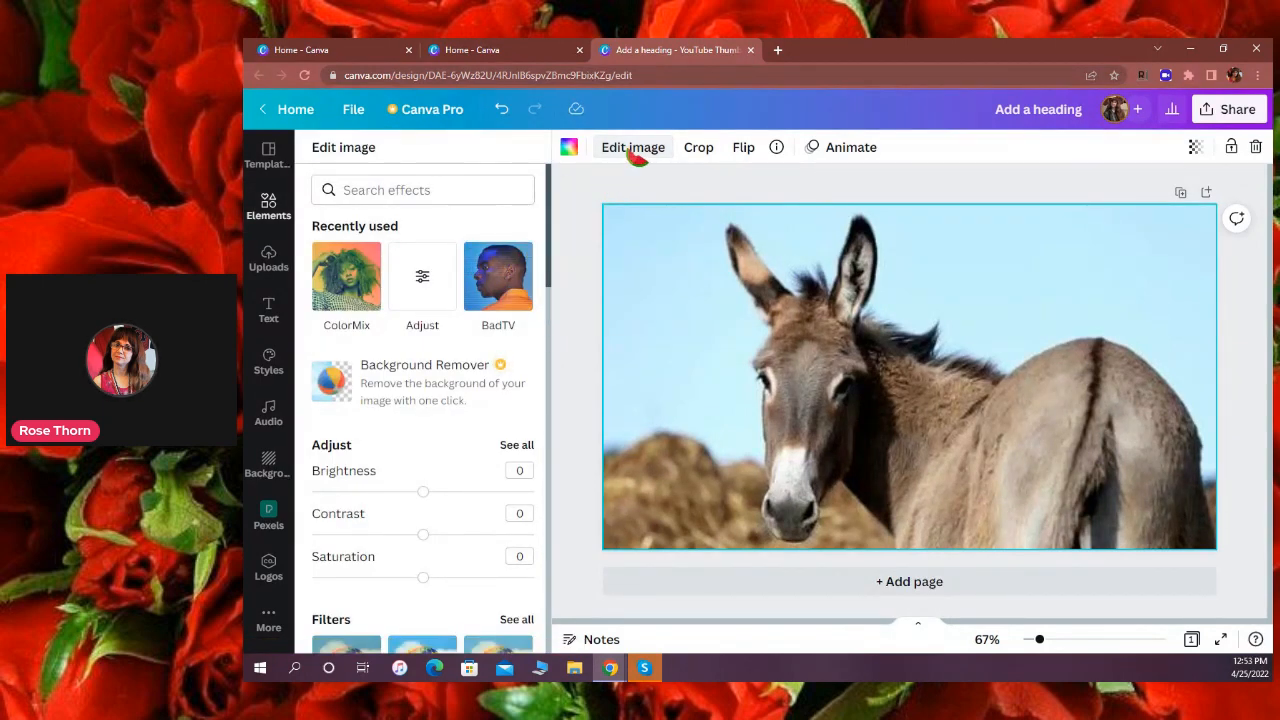
pyautogui.scroll(-1, 551, 286)
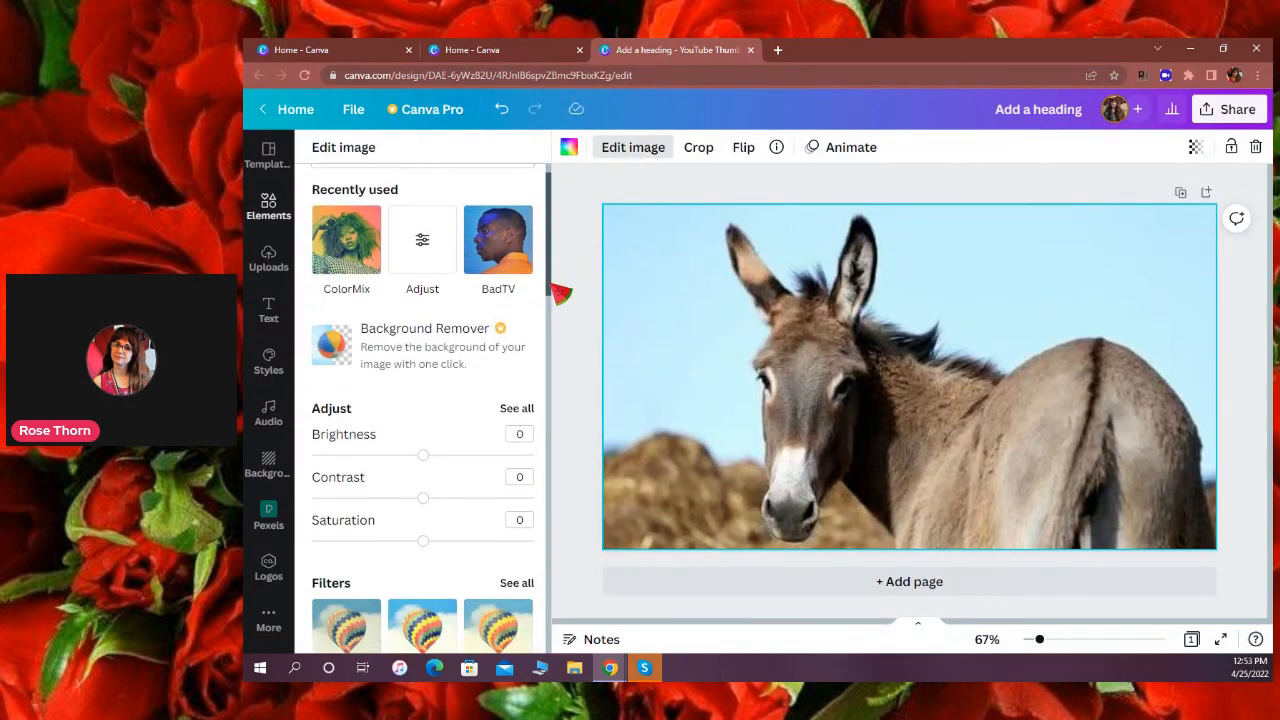
pyautogui.moveTo(555, 292); pyautogui.dragTo(561, 362)
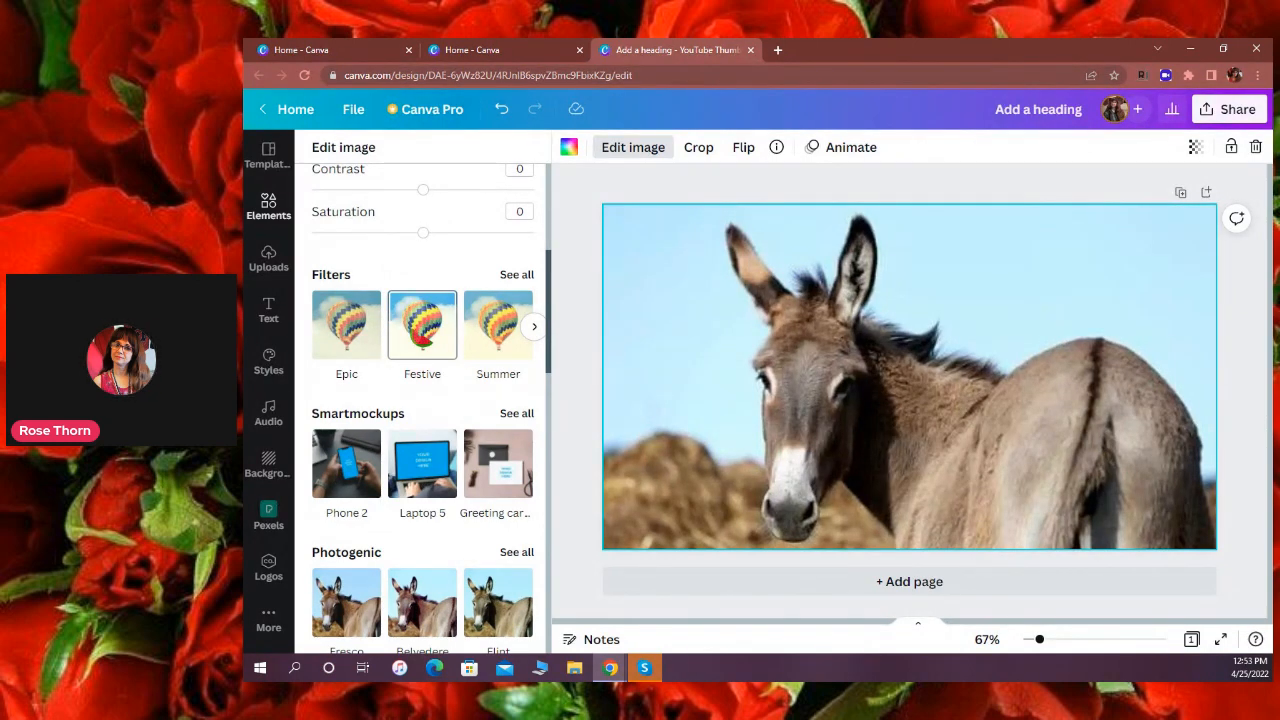
pyautogui.click(422, 324)
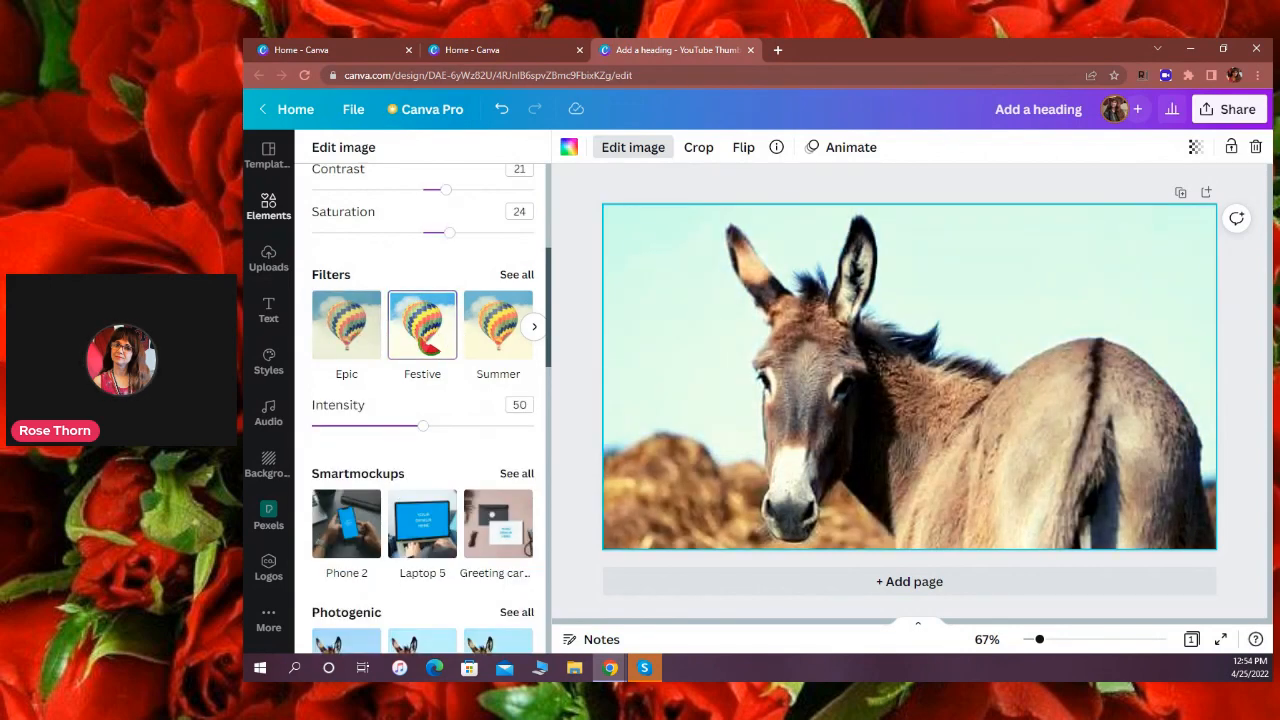
pyautogui.click(348, 342)
pyautogui.click(433, 342)
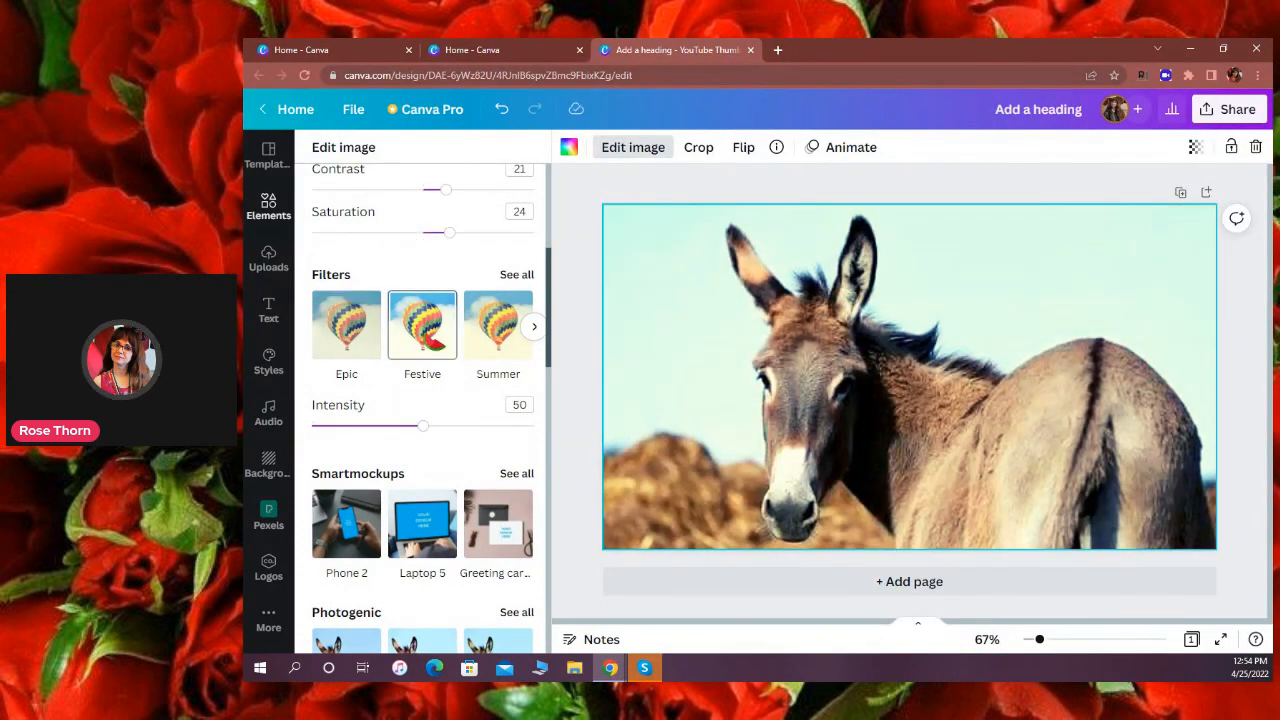
pyautogui.click(502, 340)
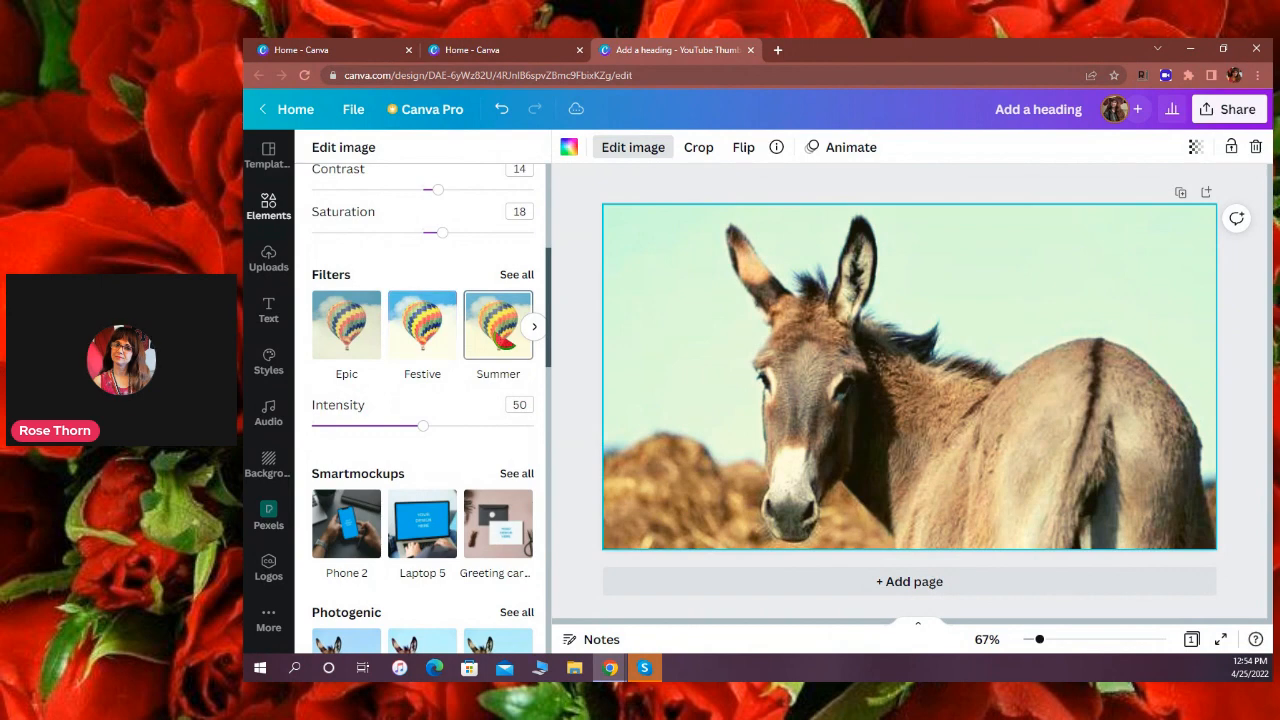
pyautogui.click(535, 328)
pyautogui.click(522, 340)
pyautogui.click(420, 342)
# Try the BadTV effects Retro, Rerun and Tube on the donkey photo.
pyautogui.moveTo(556, 326); pyautogui.dragTo(551, 394)
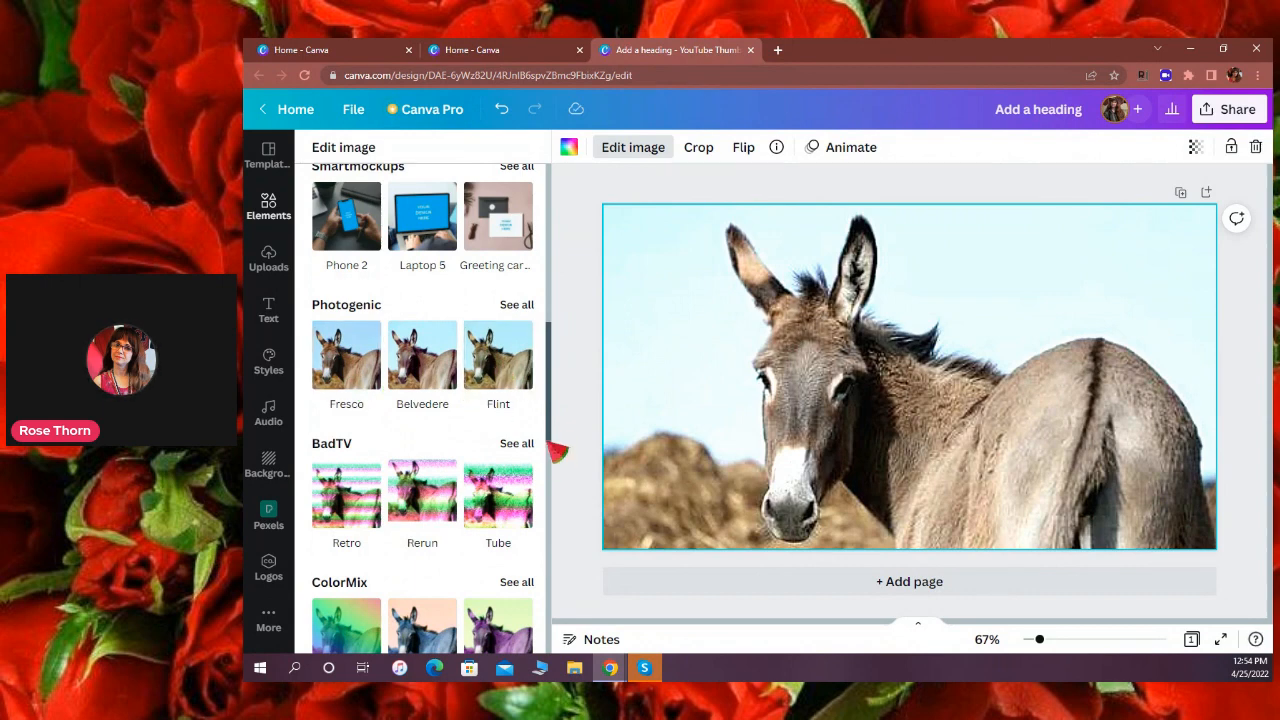
pyautogui.moveTo(557, 429); pyautogui.dragTo(569, 466)
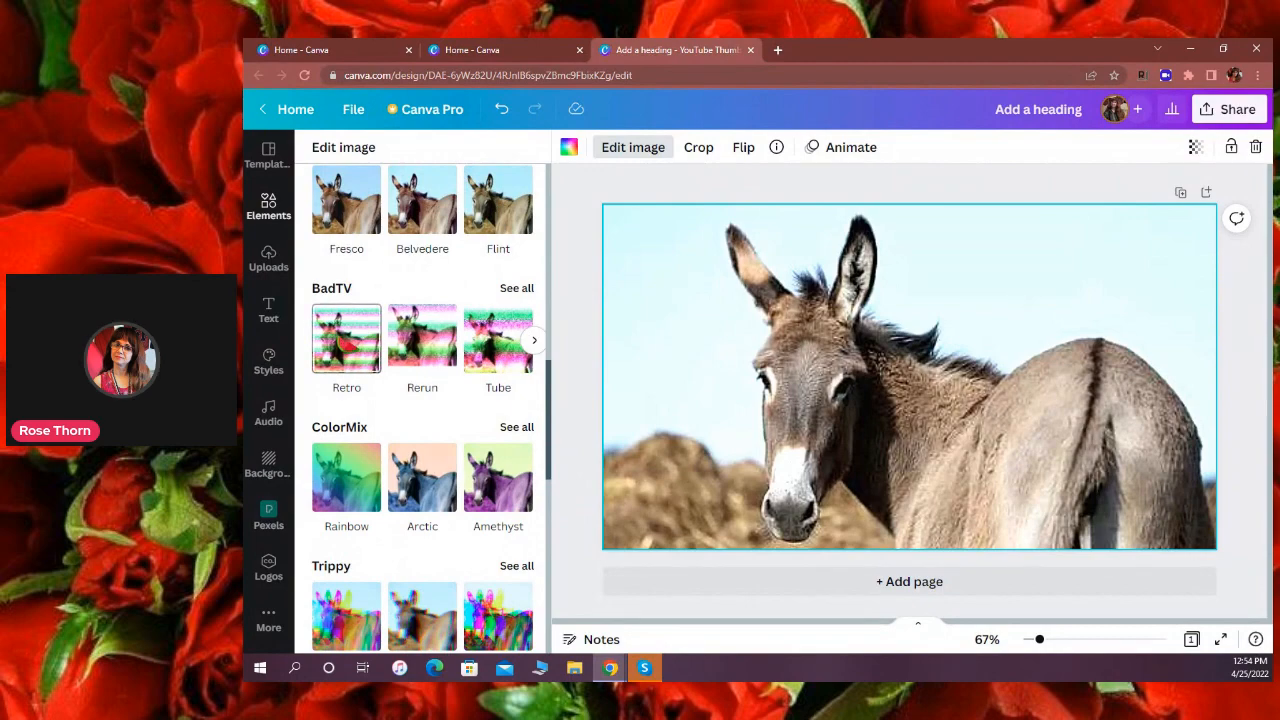
pyautogui.click(346, 340)
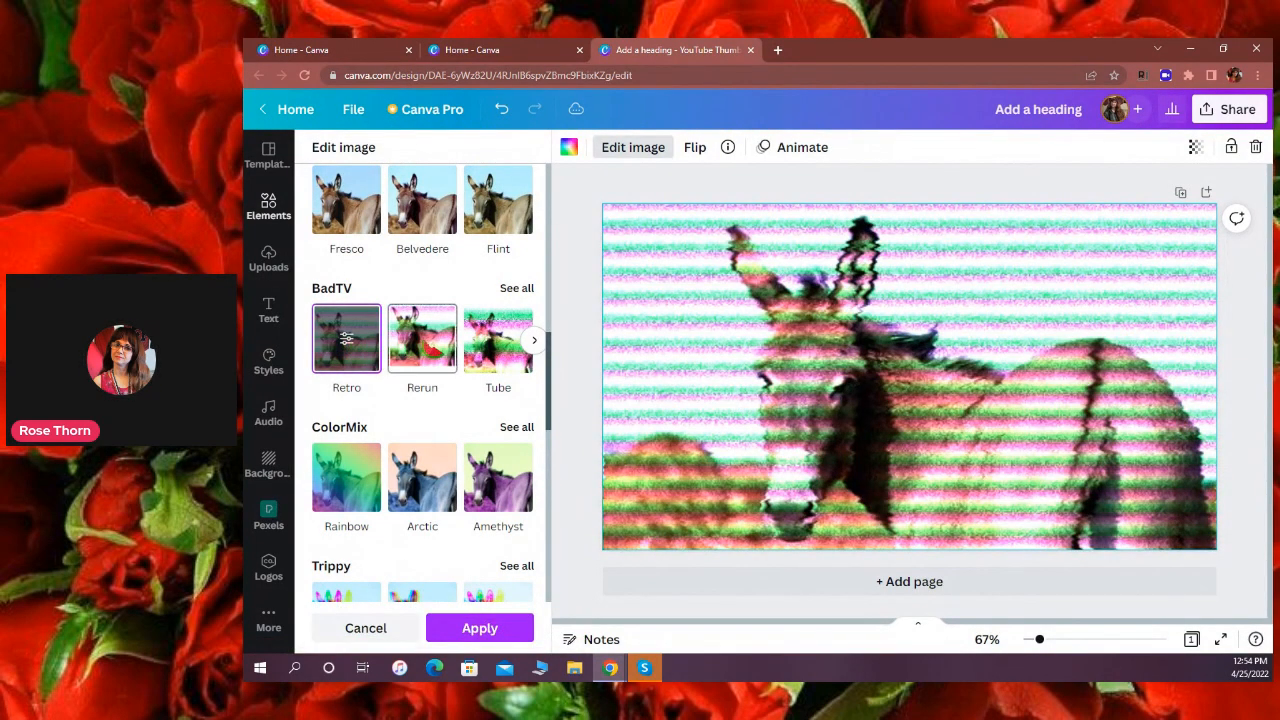
pyautogui.click(422, 340)
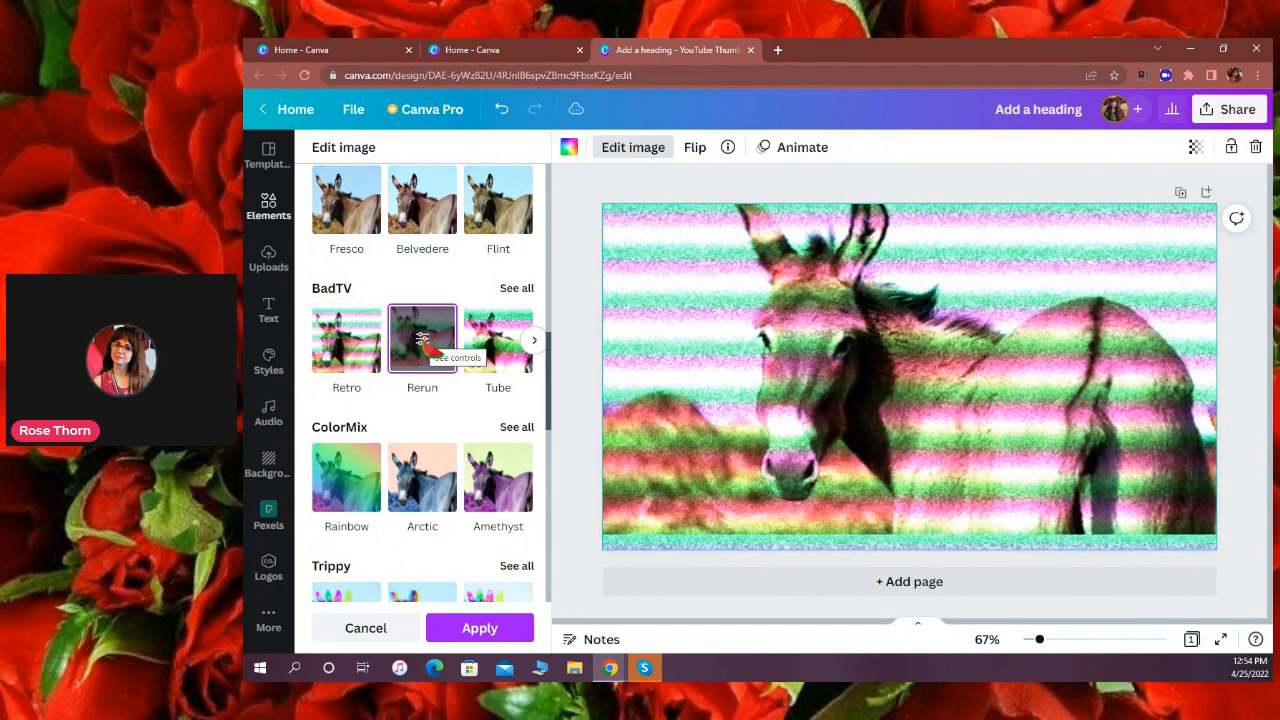
pyautogui.click(498, 340)
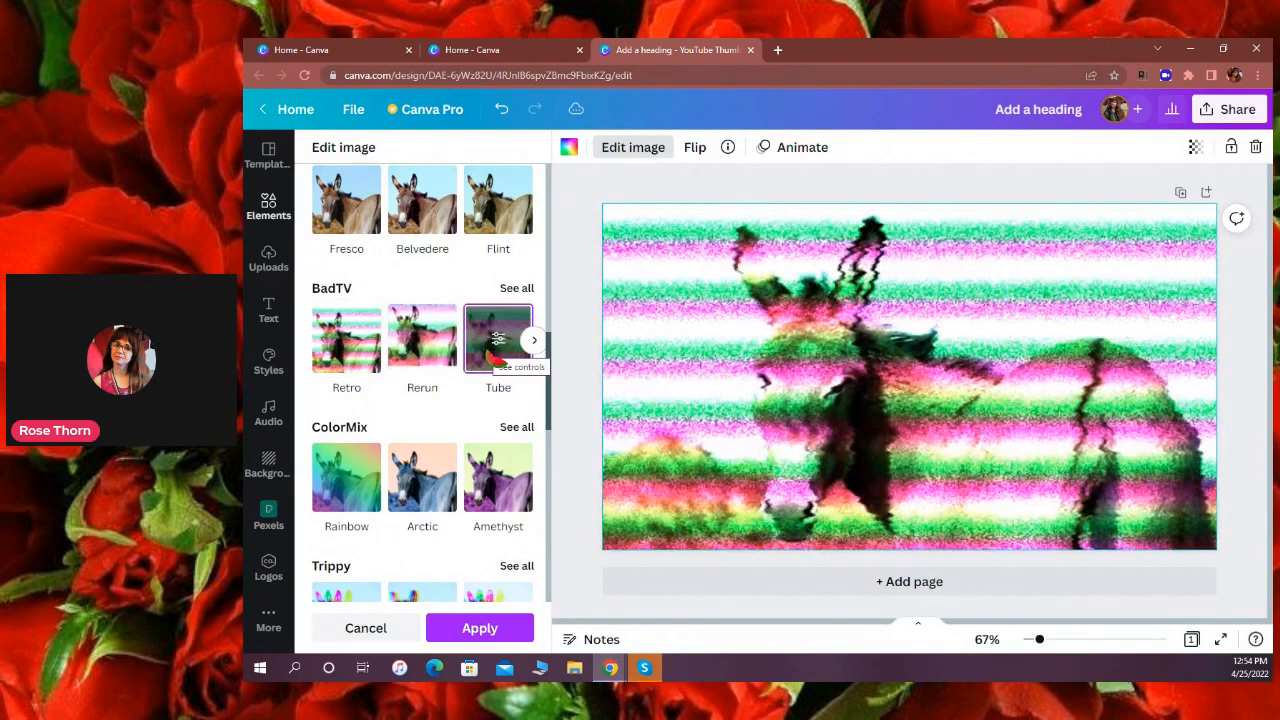
pyautogui.click(534, 340)
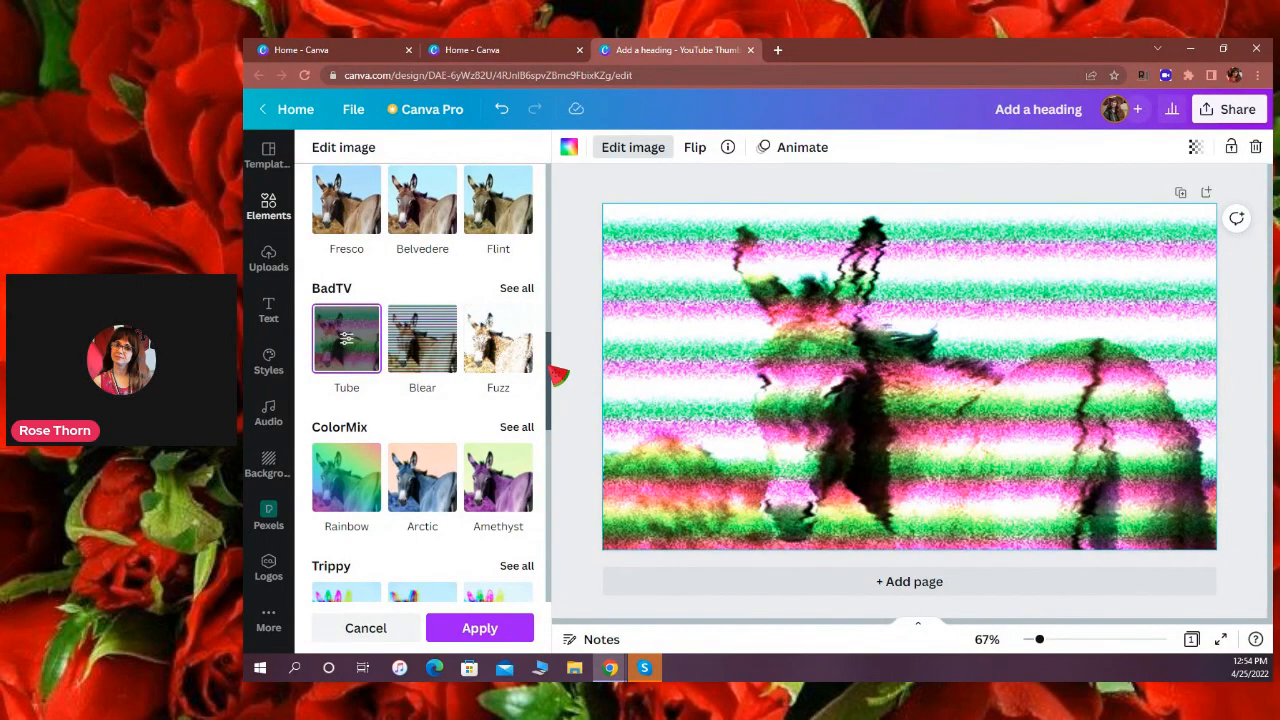
# Try the ColorMix effects Rainbow, Arctic and Amethyst on the donkey photo.
pyautogui.scroll(-1, 557, 372)
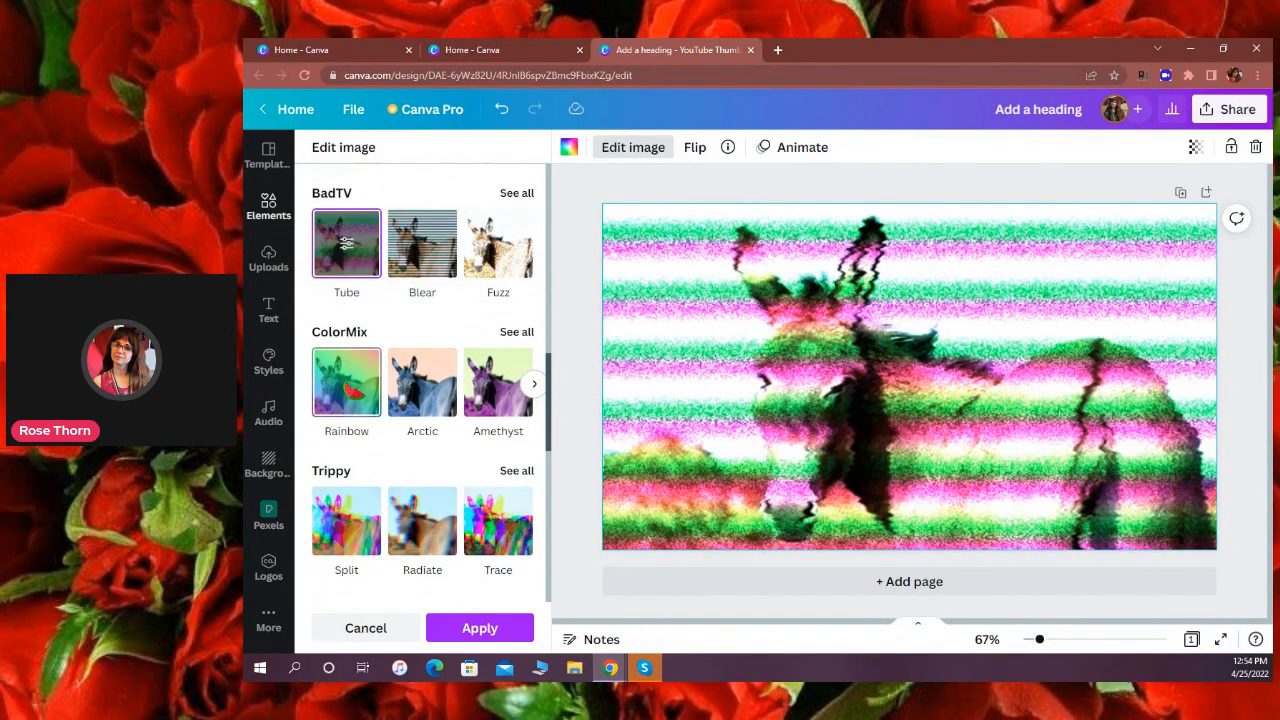
pyautogui.click(349, 389)
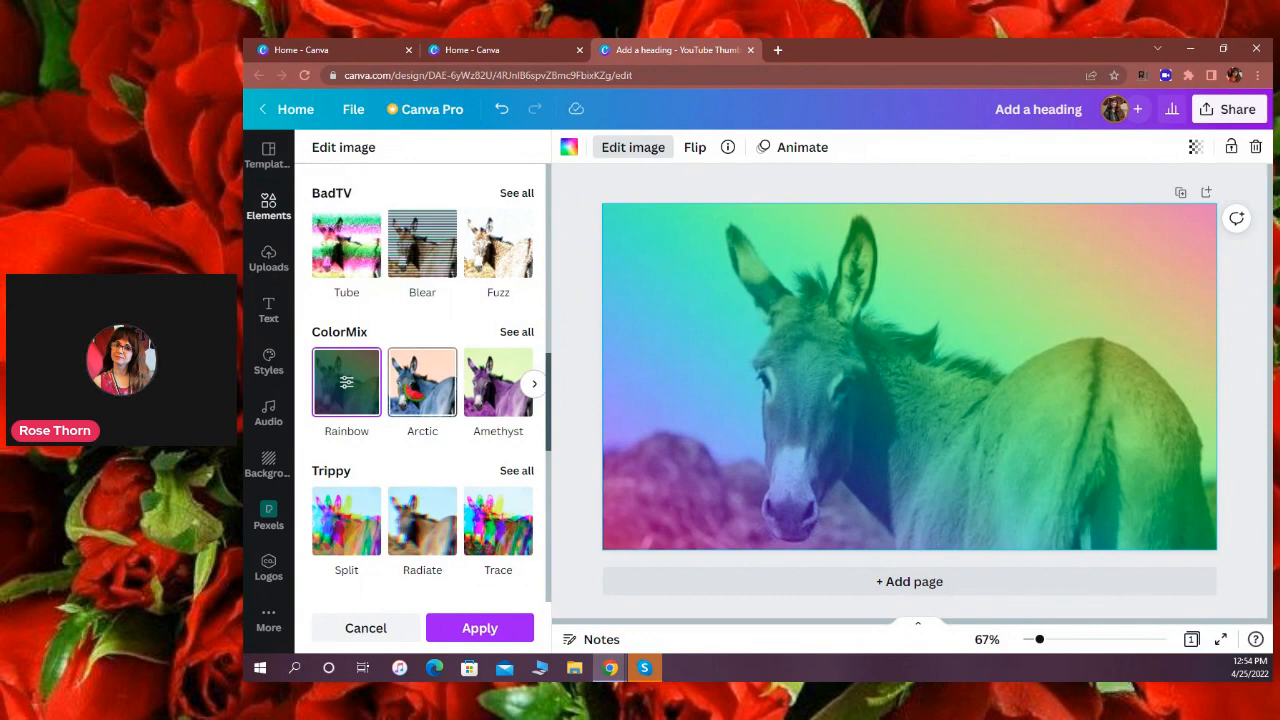
pyautogui.click(414, 388)
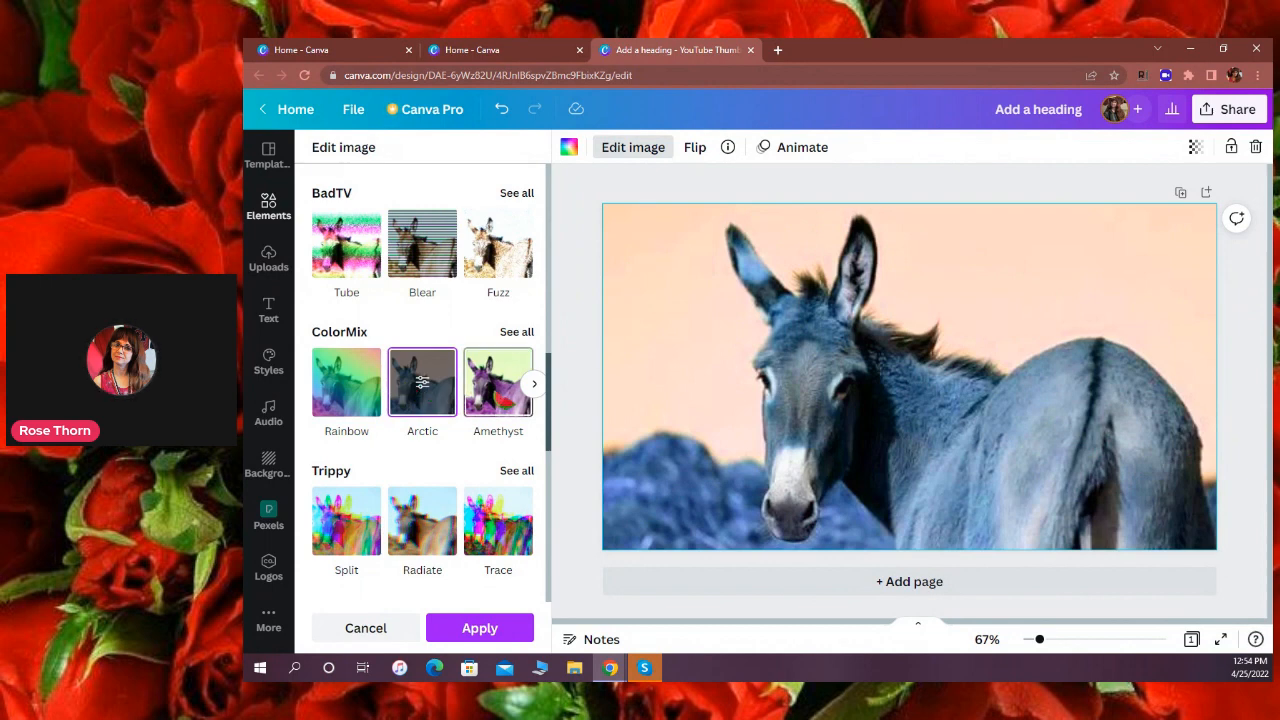
pyautogui.click(497, 395)
pyautogui.moveTo(541, 397)
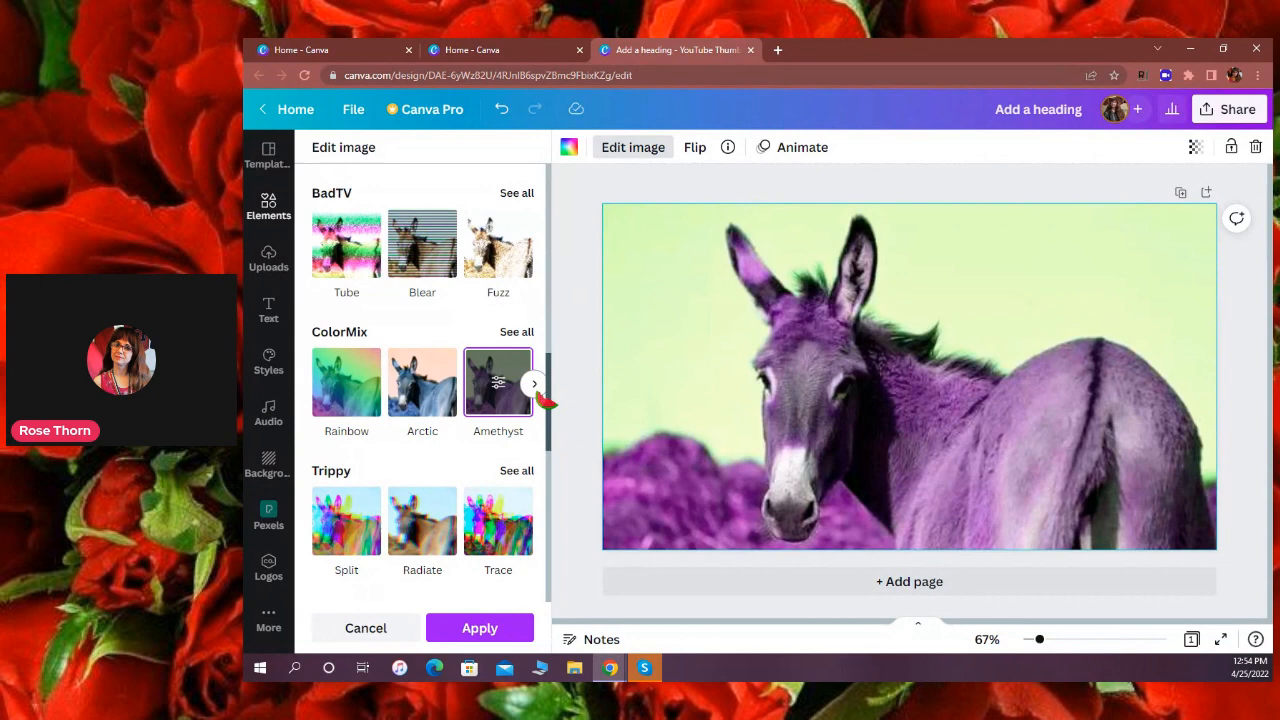
pyautogui.click(535, 385)
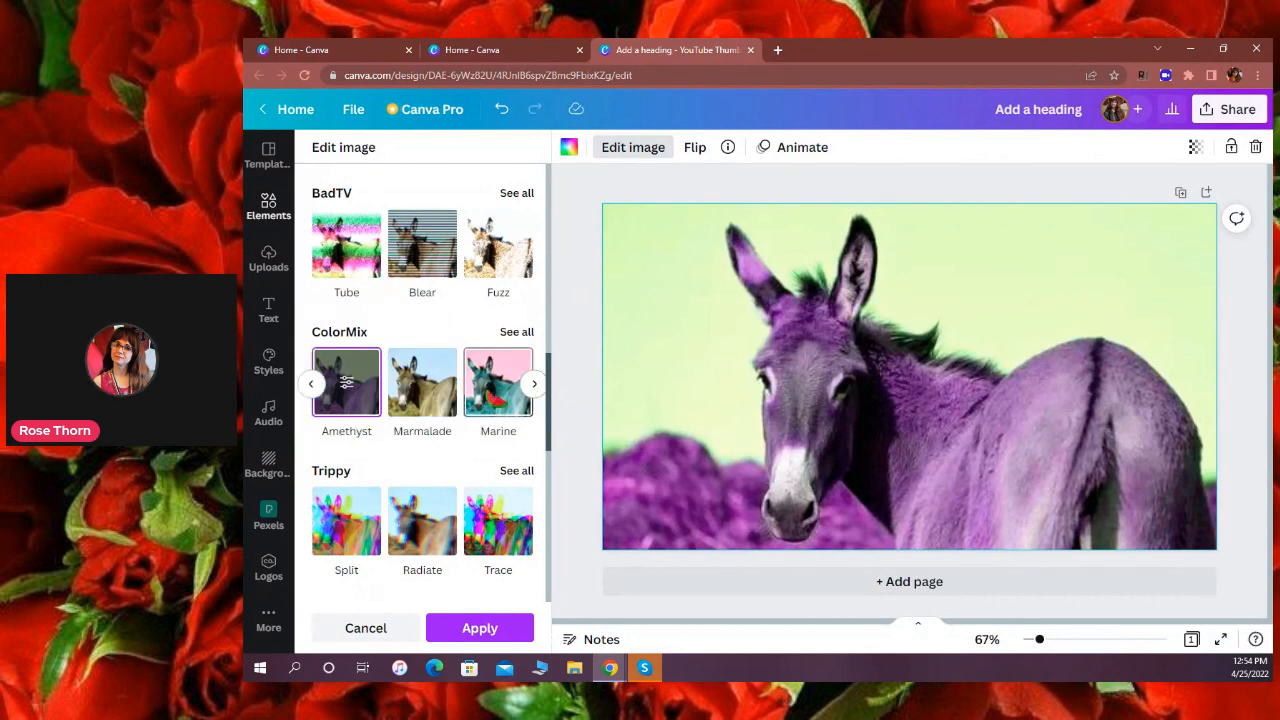
# Try the Trippy effects Split, Stencil and Opal on the donkey photo.
pyautogui.scroll(-2, 495, 398)
pyautogui.click(348, 368)
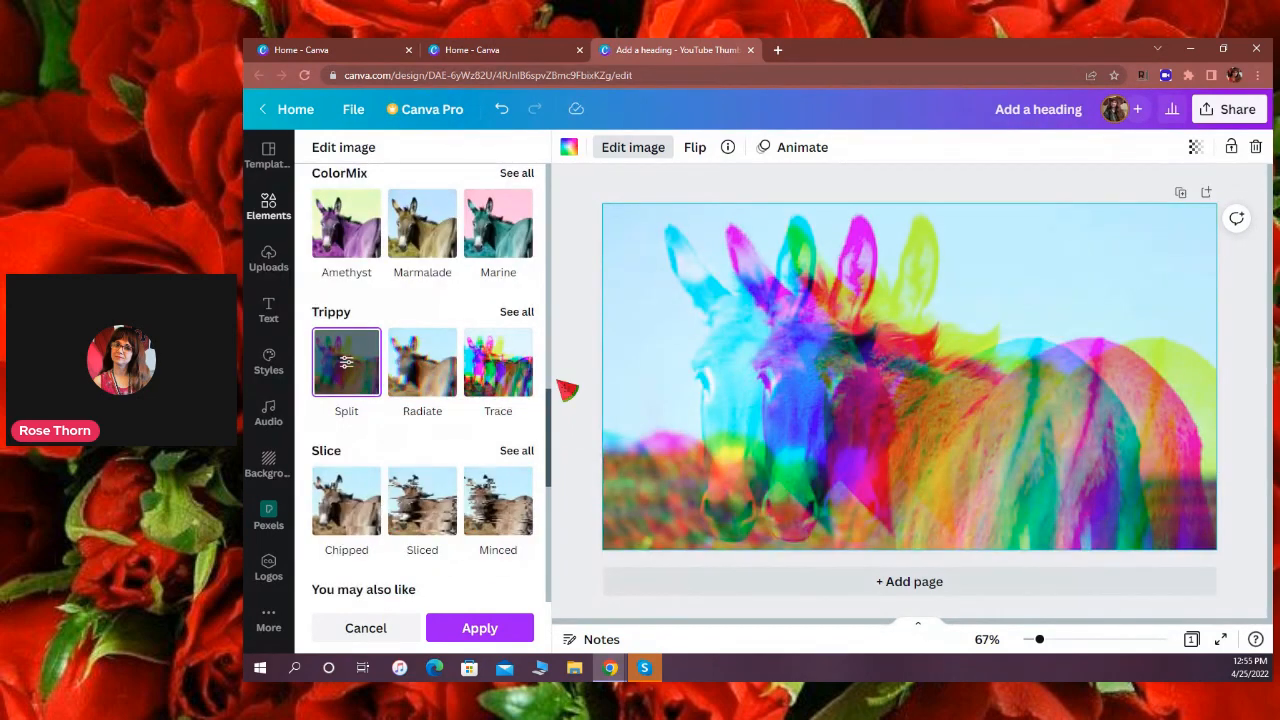
pyautogui.click(533, 366)
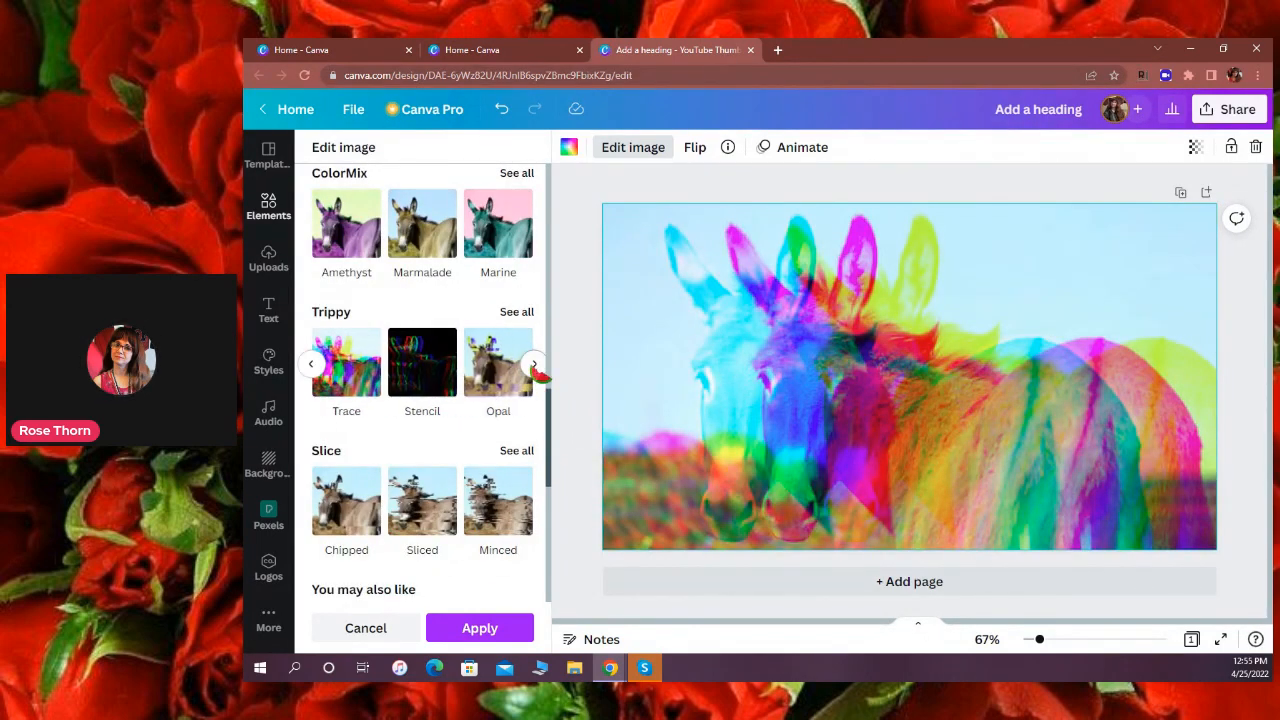
pyautogui.click(428, 370)
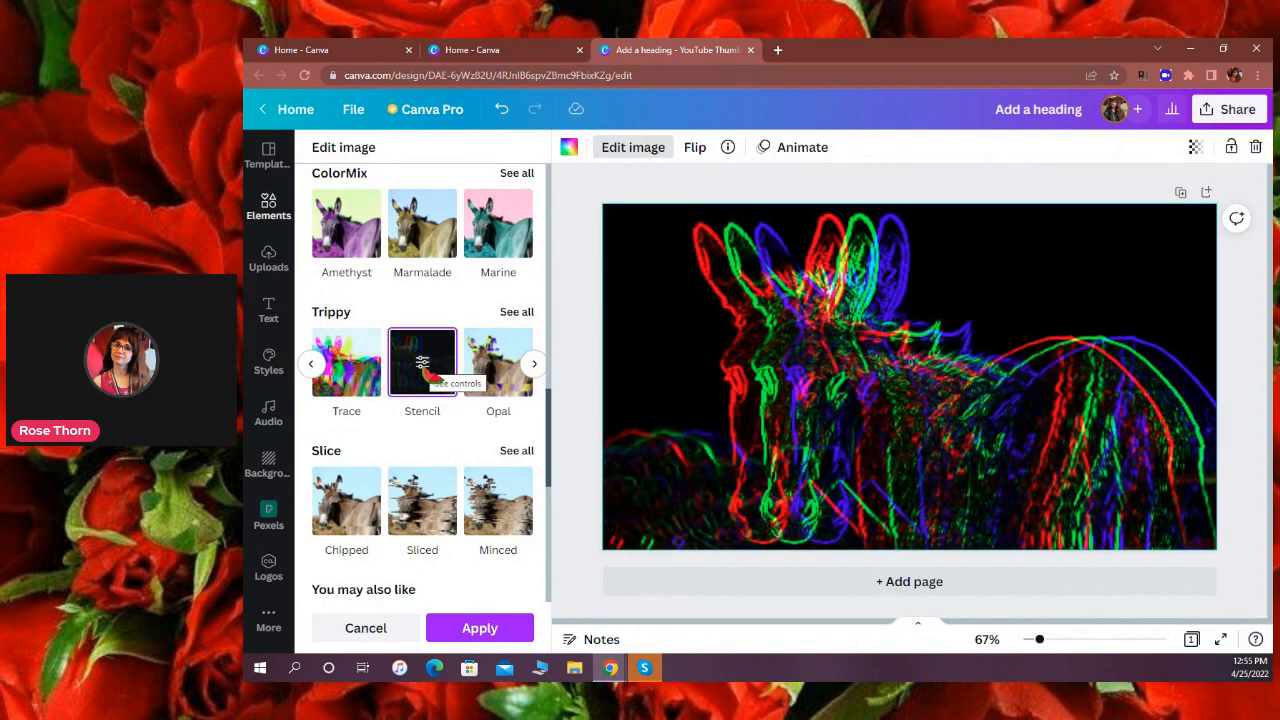
pyautogui.click(498, 364)
# Look through the remaining image effects and view the Letter Mosaic app's description without using it.
pyautogui.moveTo(548, 432); pyautogui.dragTo(548, 488)
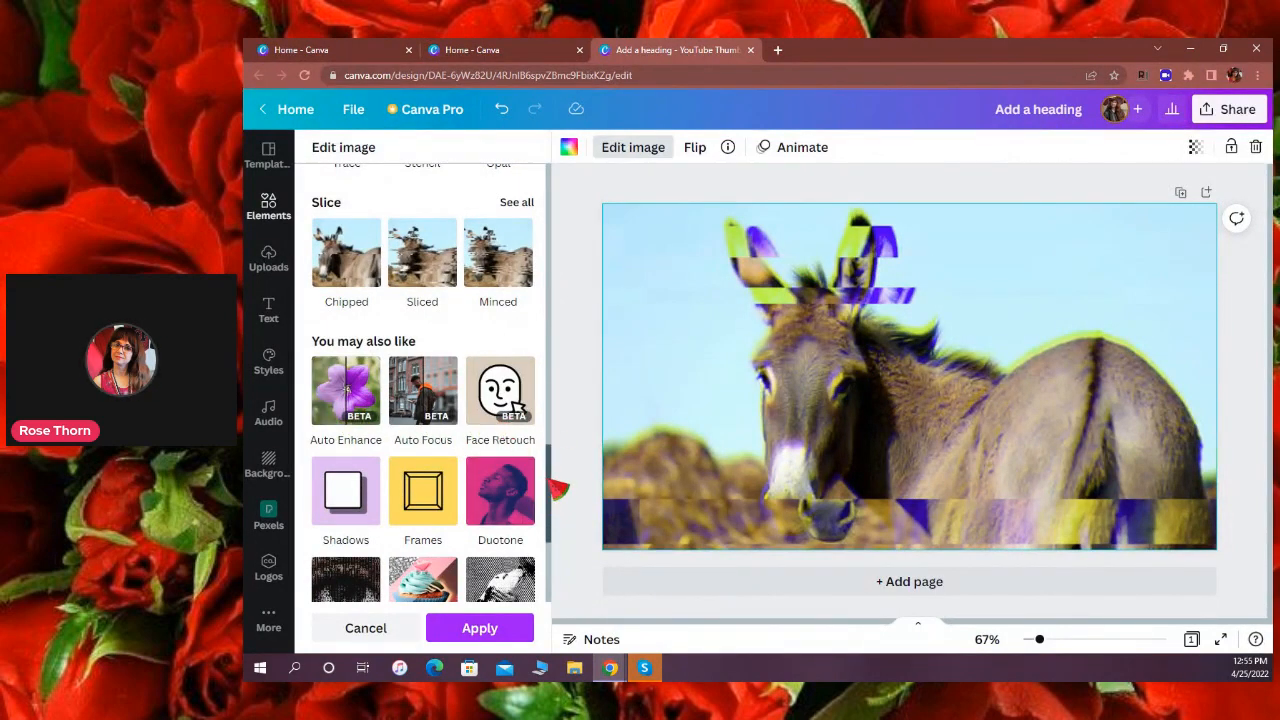
pyautogui.moveTo(558, 487); pyautogui.dragTo(558, 540)
pyautogui.click(355, 381)
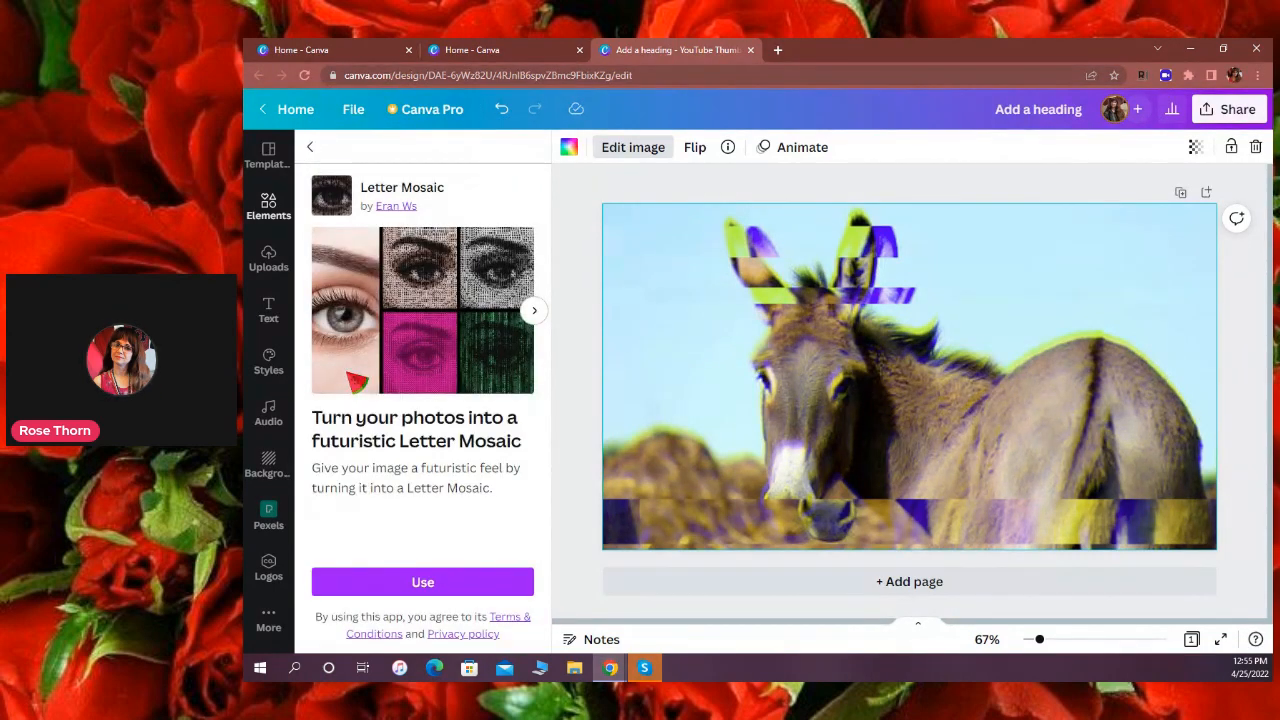
pyautogui.click(311, 147)
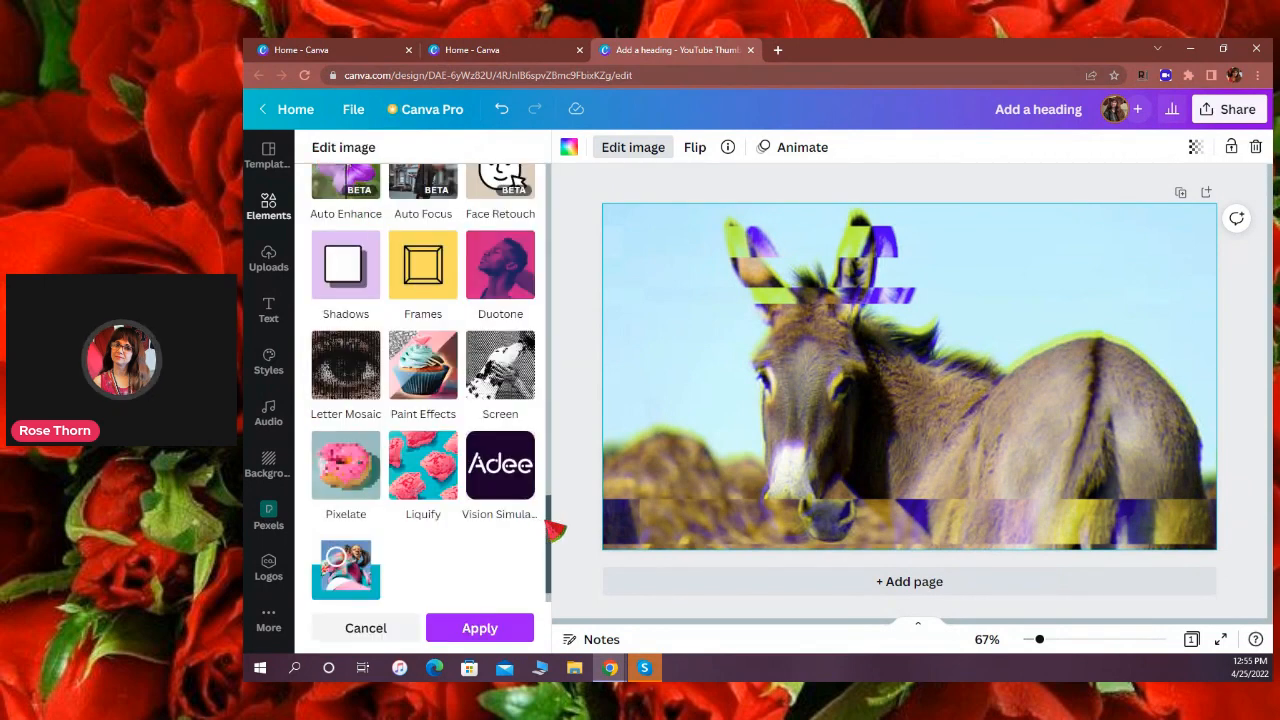
pyautogui.scroll(-1, 556, 530)
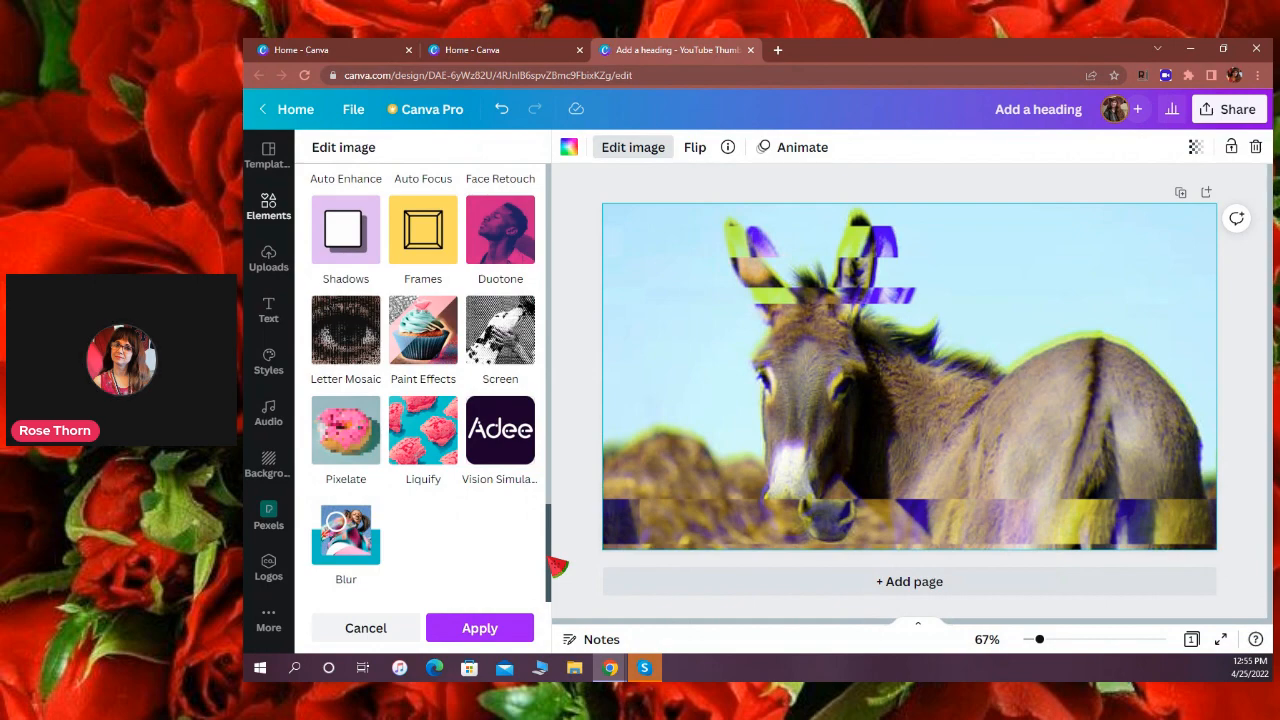
pyautogui.moveTo(551, 543); pyautogui.dragTo(571, 346)
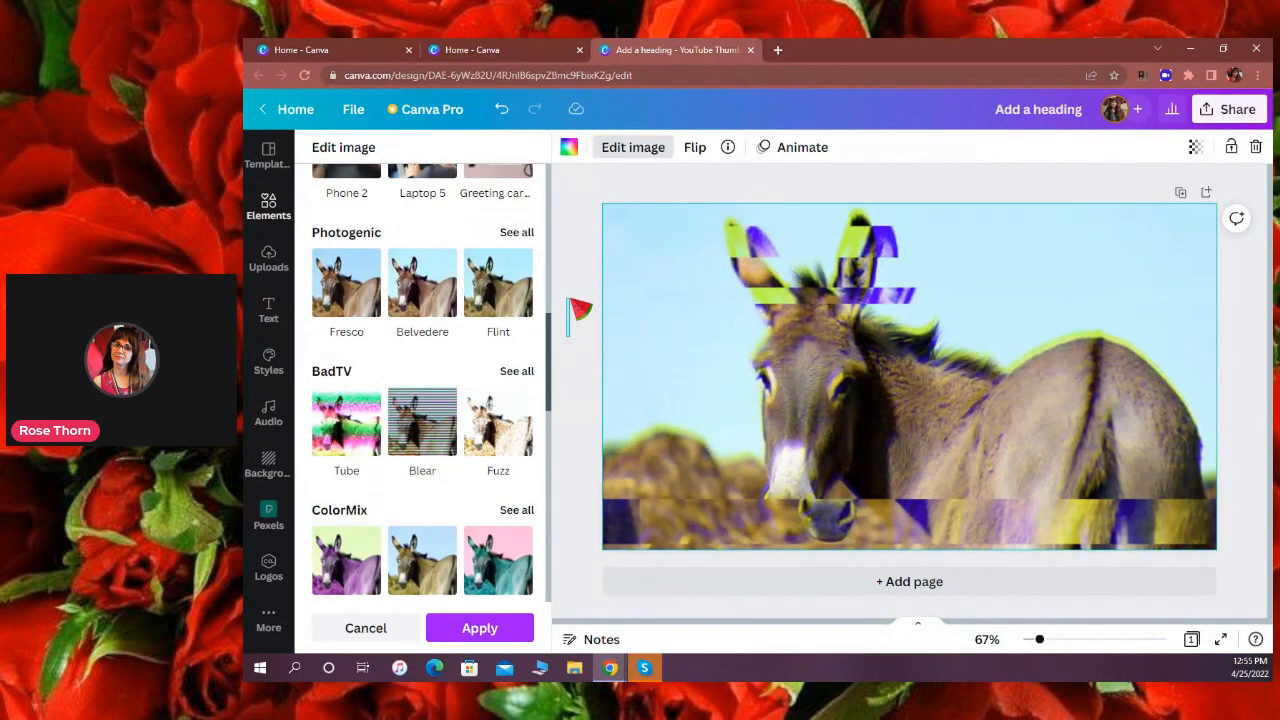
# Leave image editing and undo the filter and effect changes on the donkey photo.
pyautogui.moveTo(571, 299); pyautogui.dragTo(570, 303)
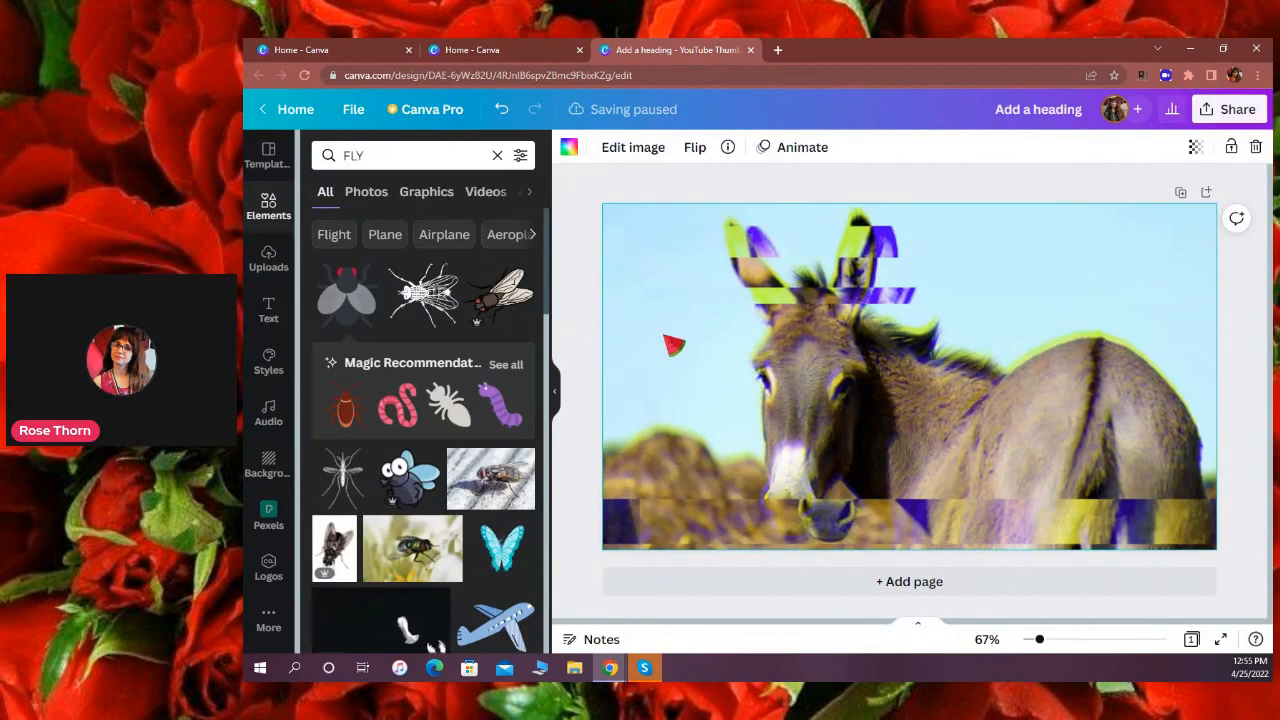
pyautogui.click(502, 110)
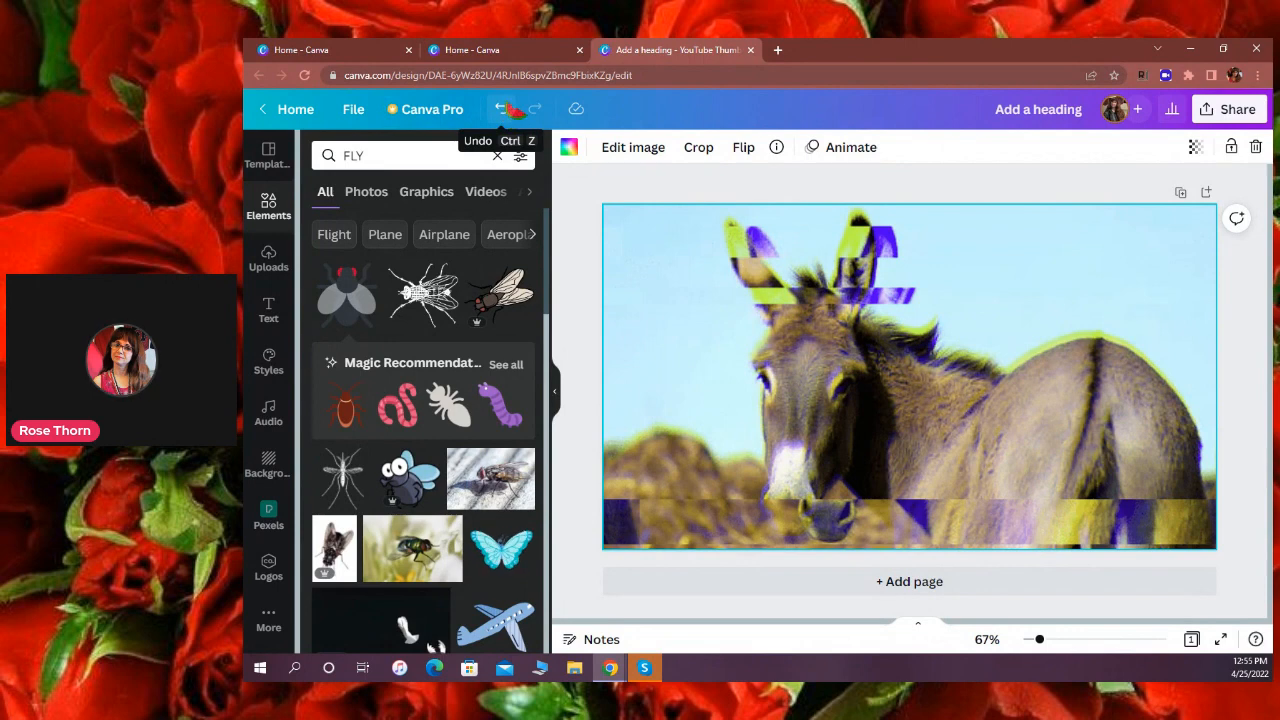
pyautogui.click(502, 110)
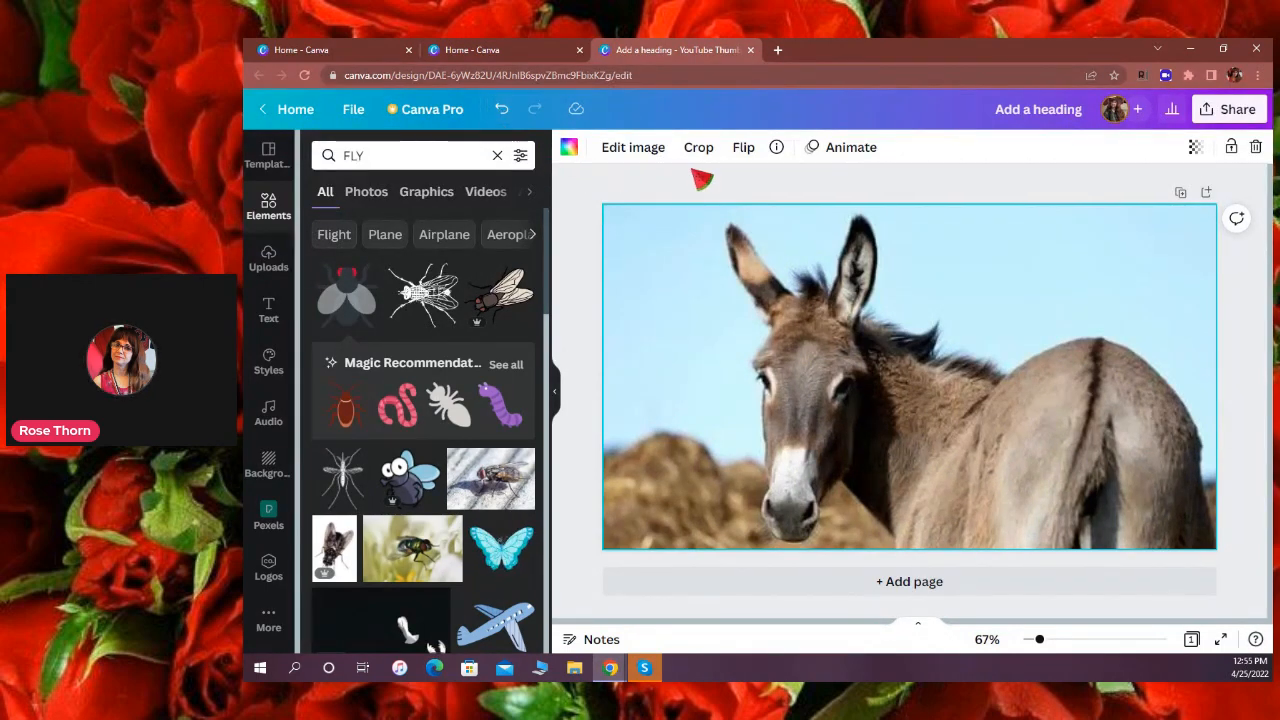
# Try flipping the donkey photo horizontally and vertically, and flip it back to its original orientation.
pyautogui.click(745, 150)
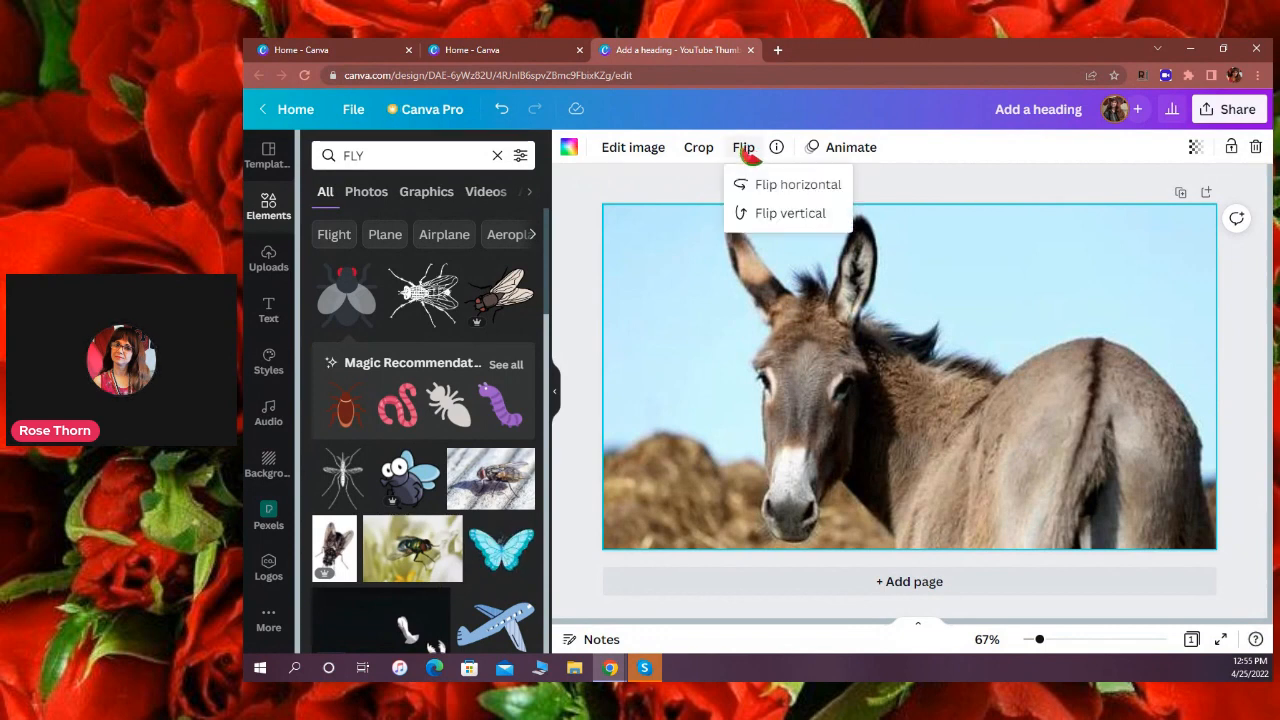
pyautogui.click(760, 188)
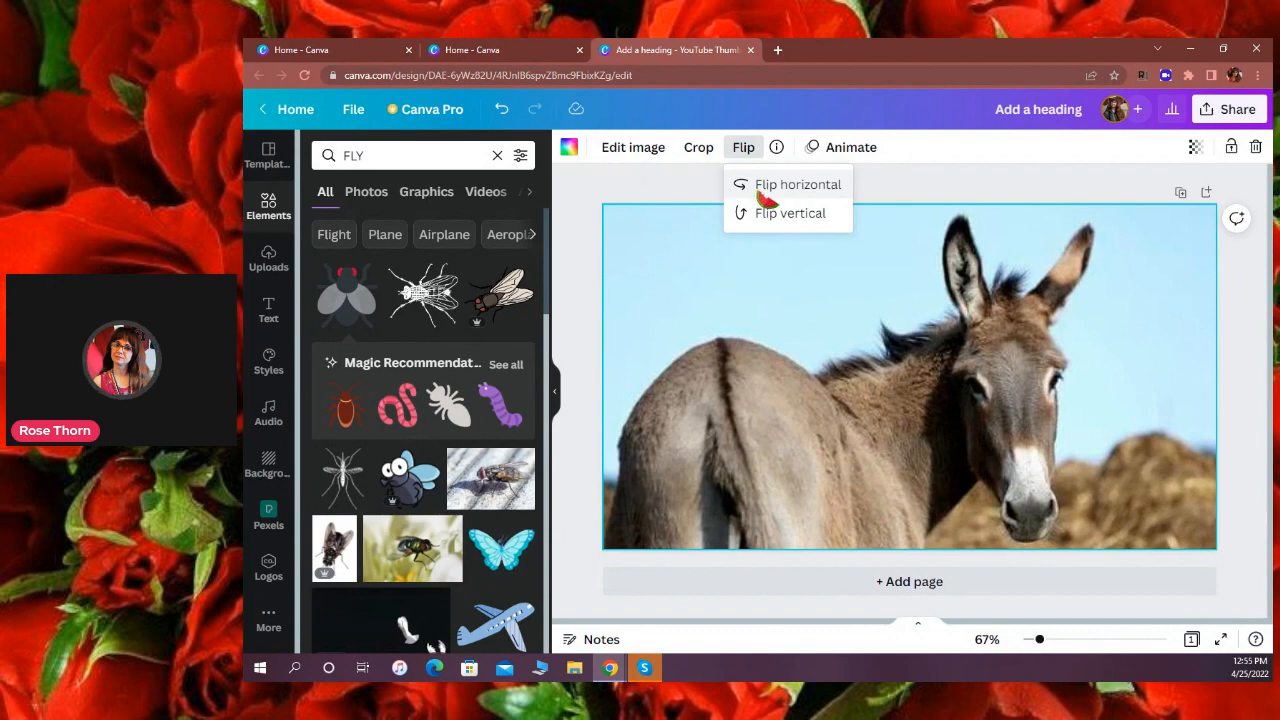
pyautogui.click(763, 212)
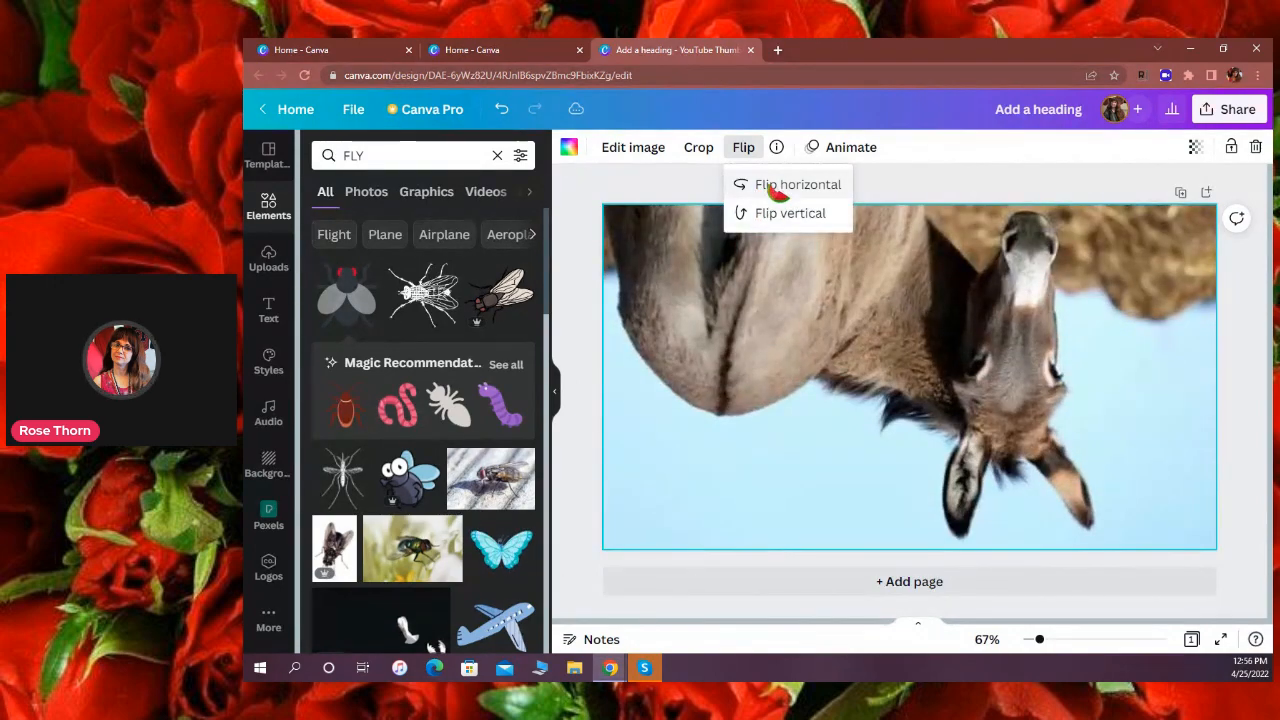
pyautogui.click(778, 188)
pyautogui.click(782, 215)
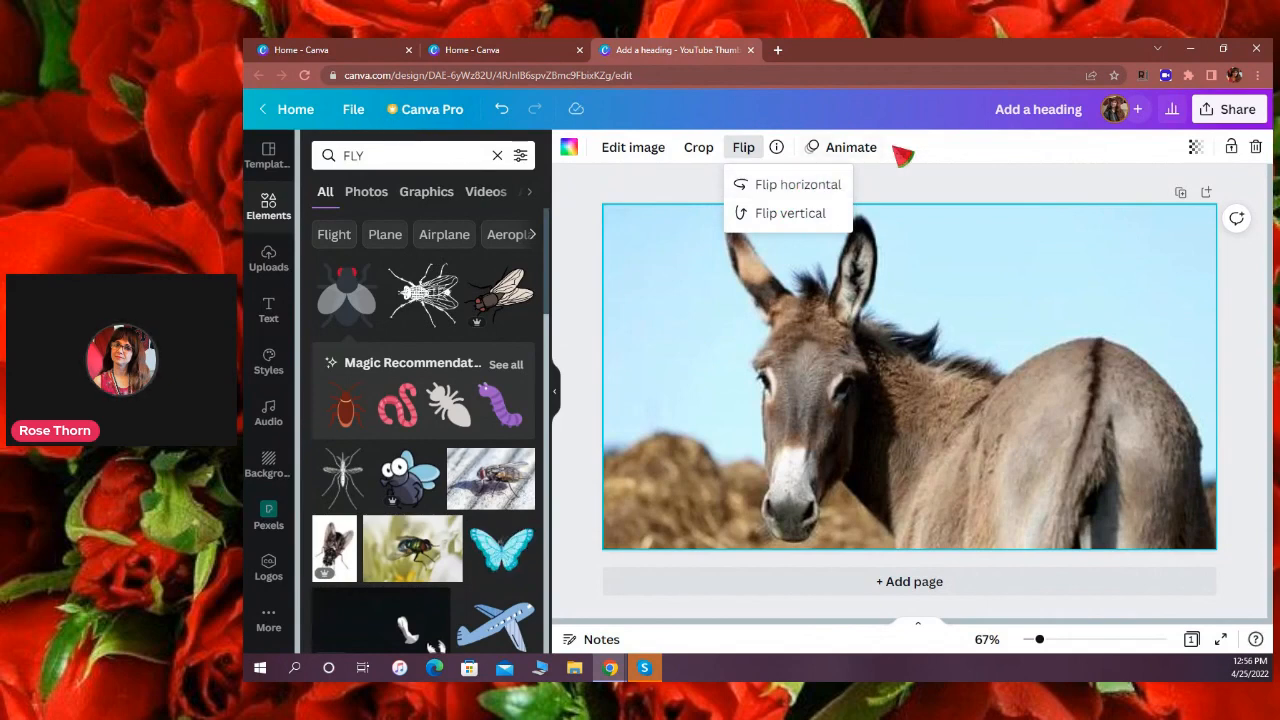
pyautogui.click(903, 155)
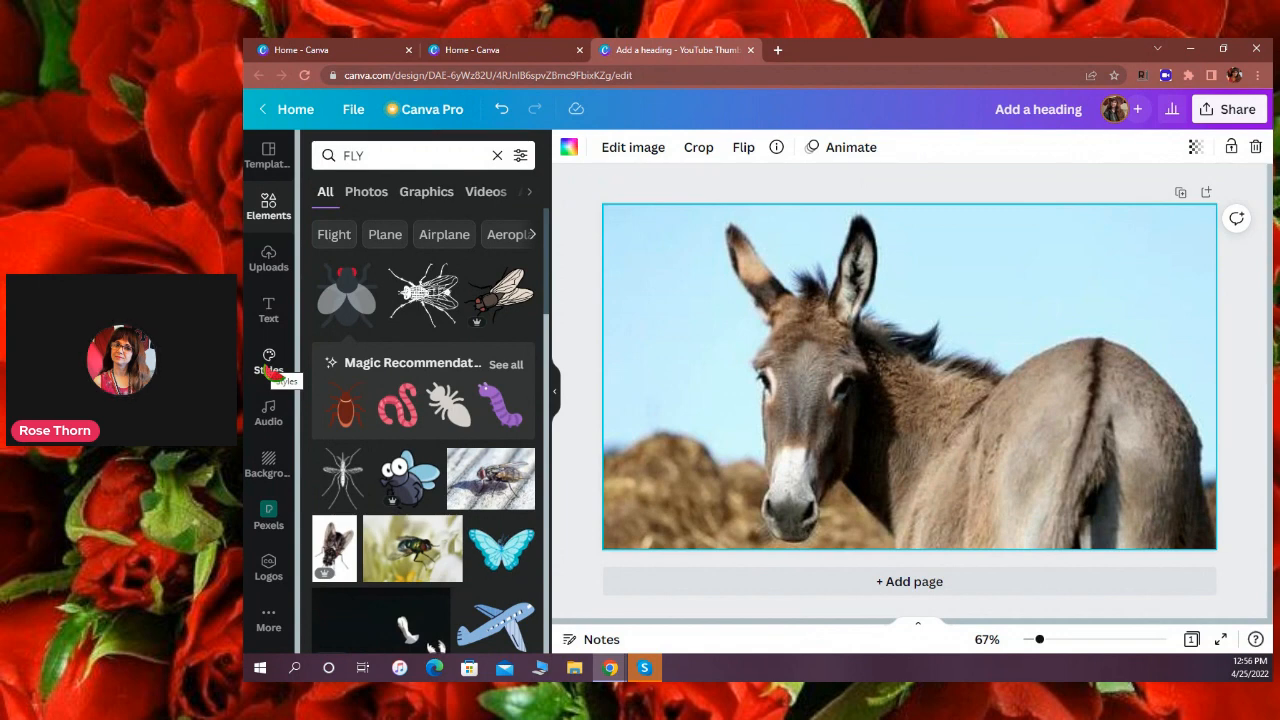
# Look through the trending style sets with their font pairings and colour palettes.
pyautogui.click(268, 362)
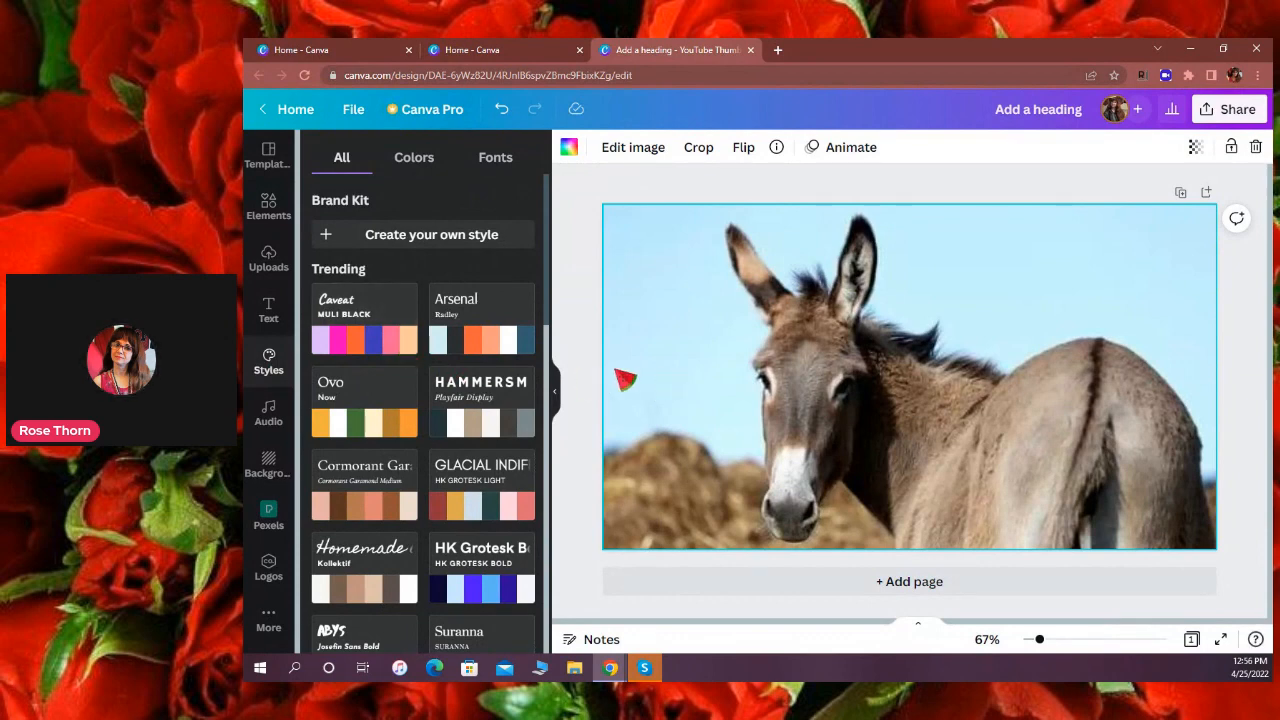
pyautogui.scroll(-2, 462, 372)
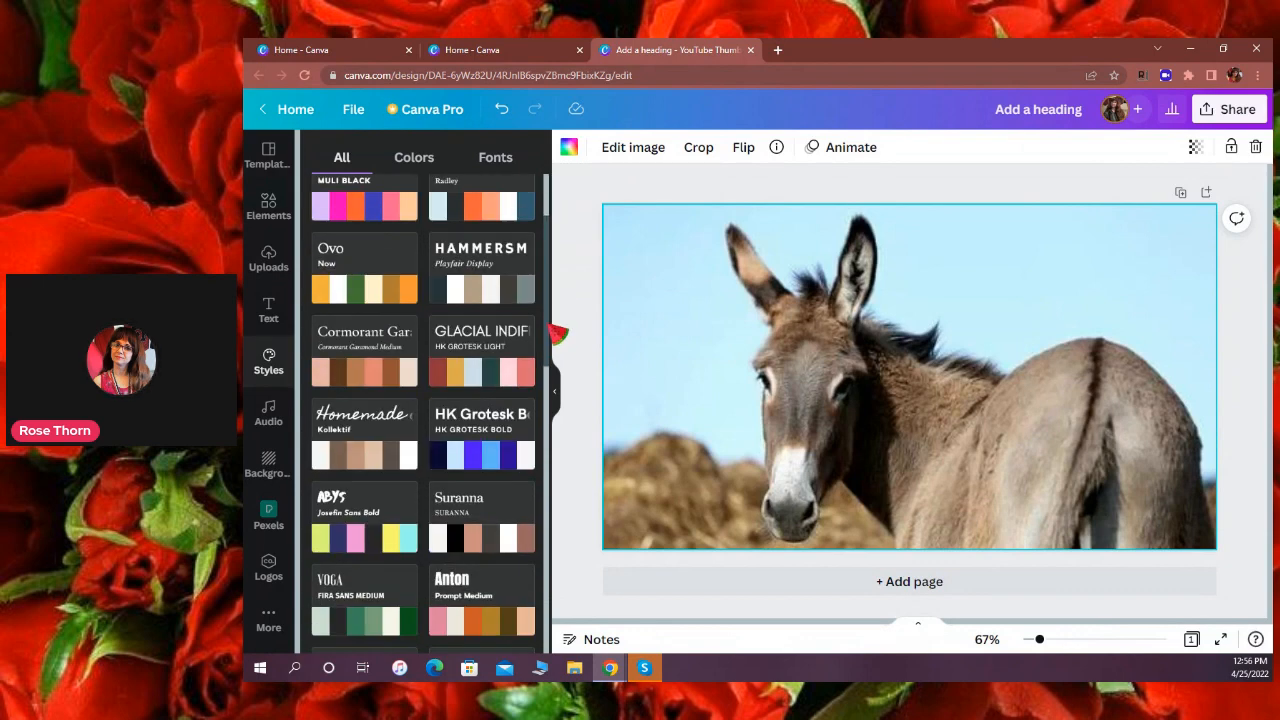
pyautogui.moveTo(549, 326); pyautogui.dragTo(546, 200)
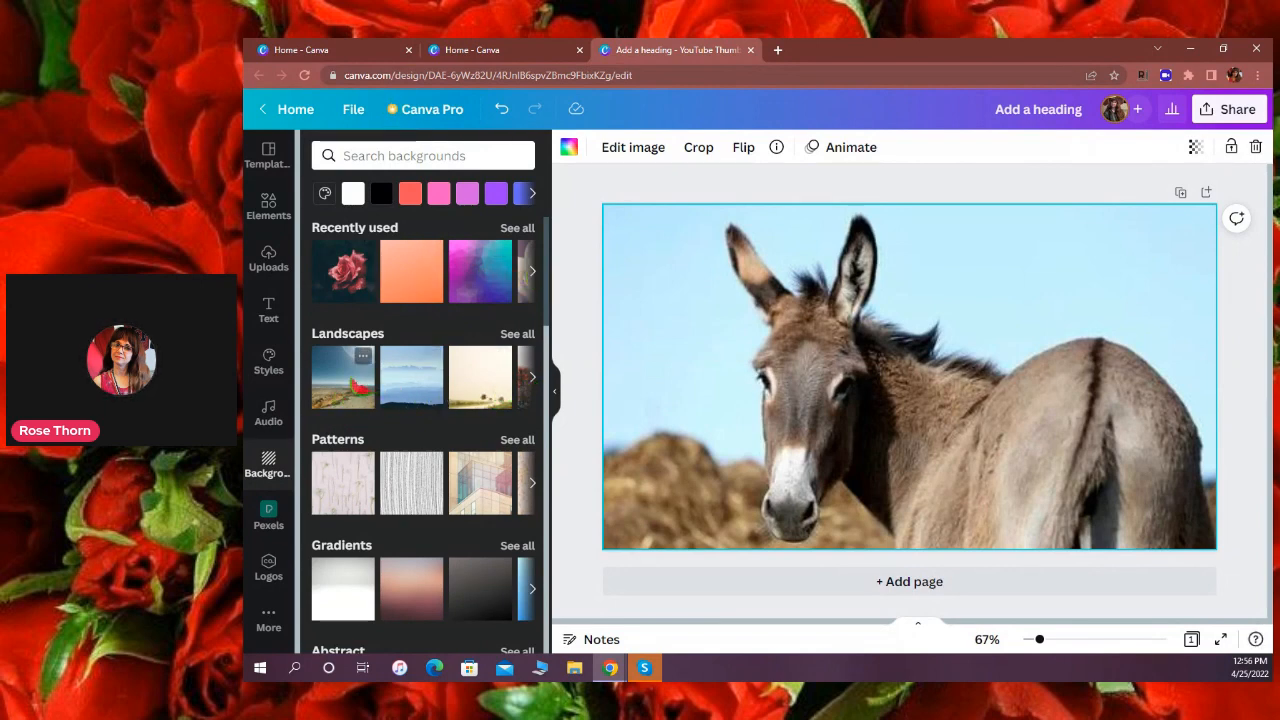
# Browse the background library, including the landscape images and the other background categories.
pyautogui.click(532, 377)
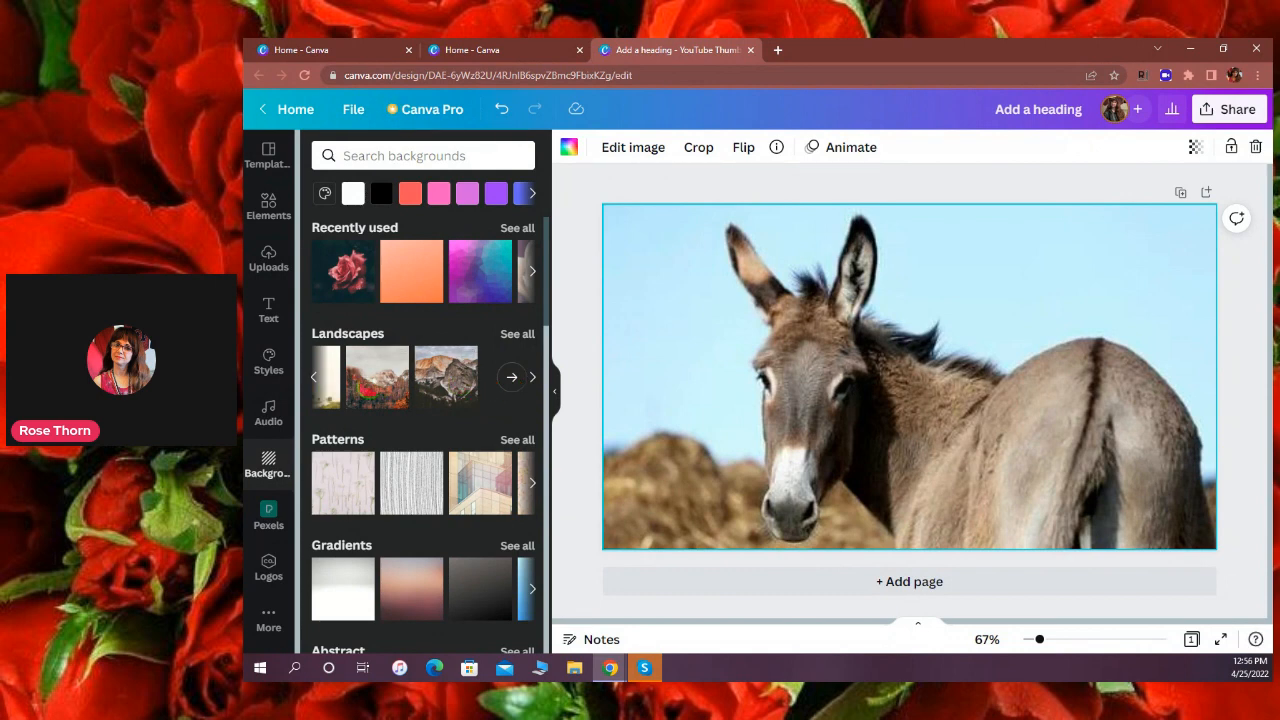
pyautogui.moveTo(547, 315); pyautogui.dragTo(563, 630)
pyautogui.click(547, 359)
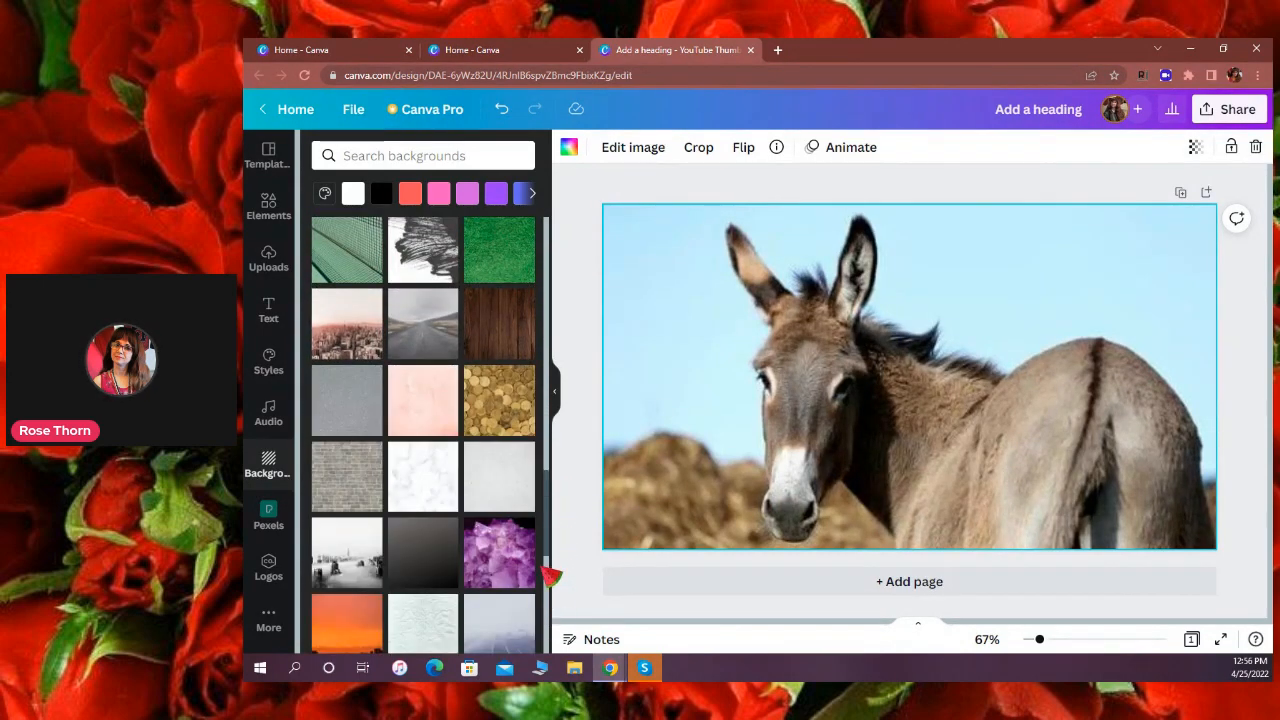
pyautogui.moveTo(553, 530); pyautogui.dragTo(561, 247)
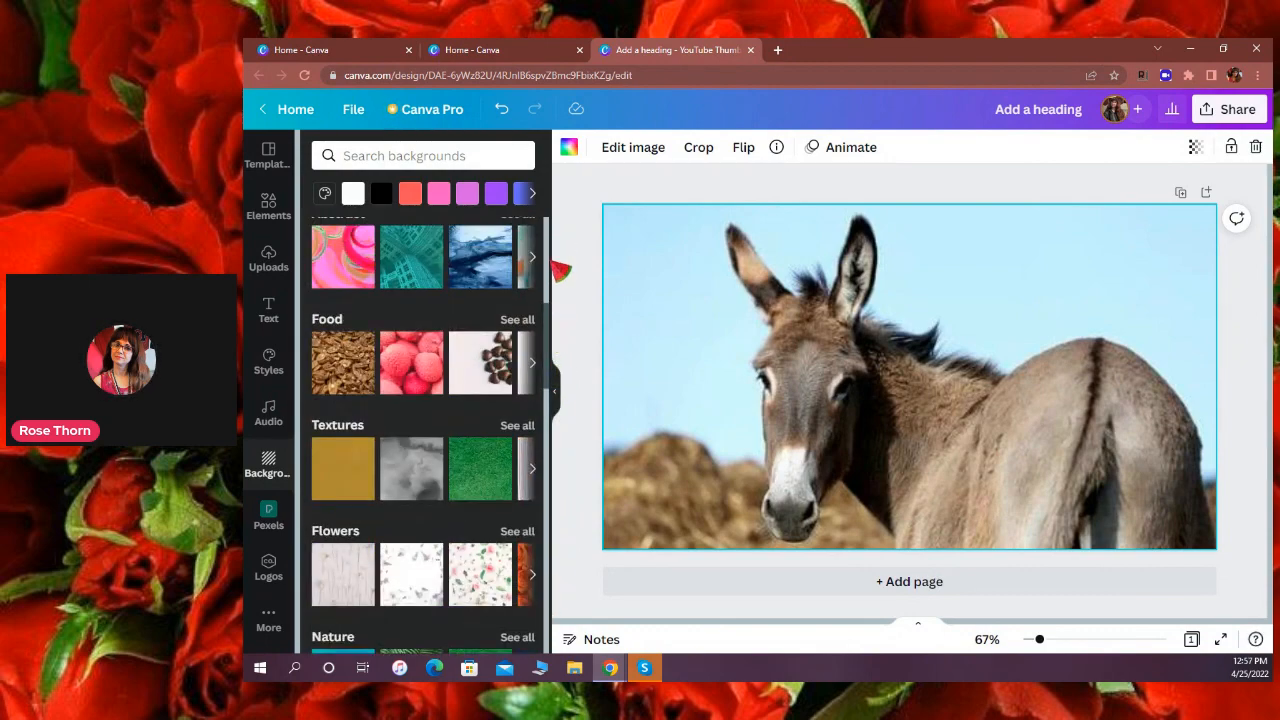
pyautogui.moveTo(548, 317); pyautogui.dragTo(549, 228)
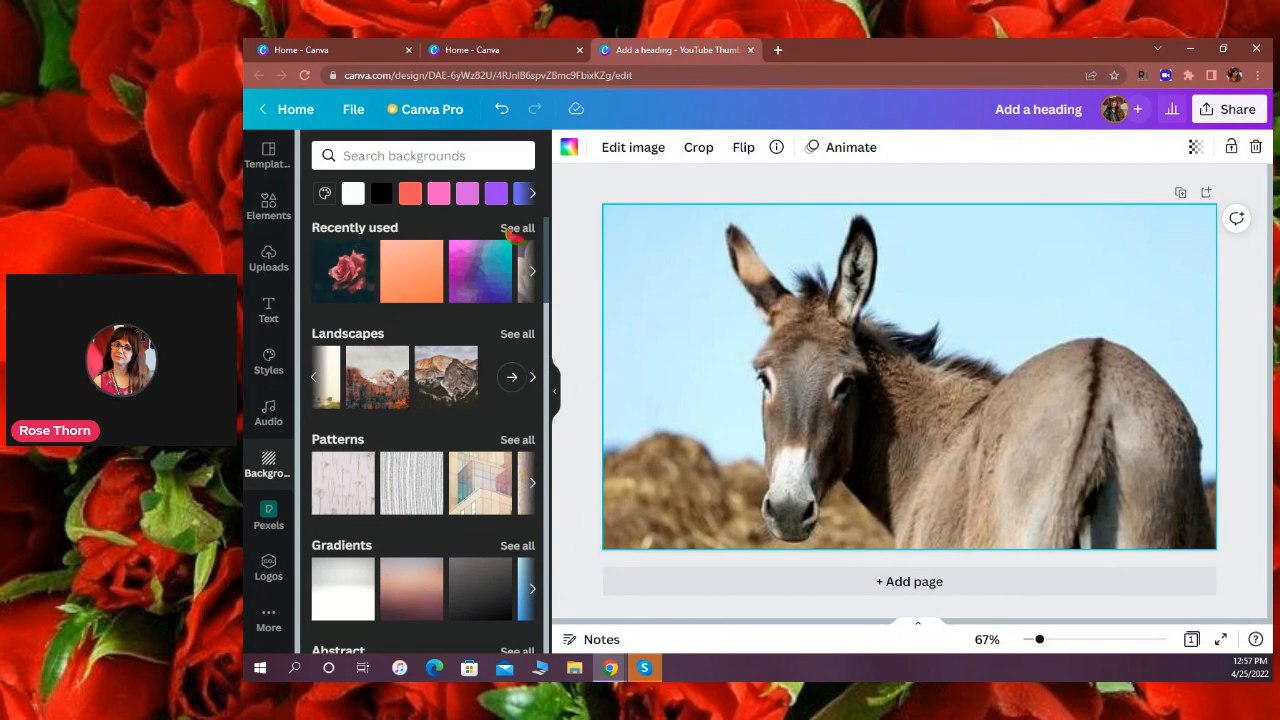
# Search the elements for DONKEY in place of FLY and look through the results.
pyautogui.click(268, 208)
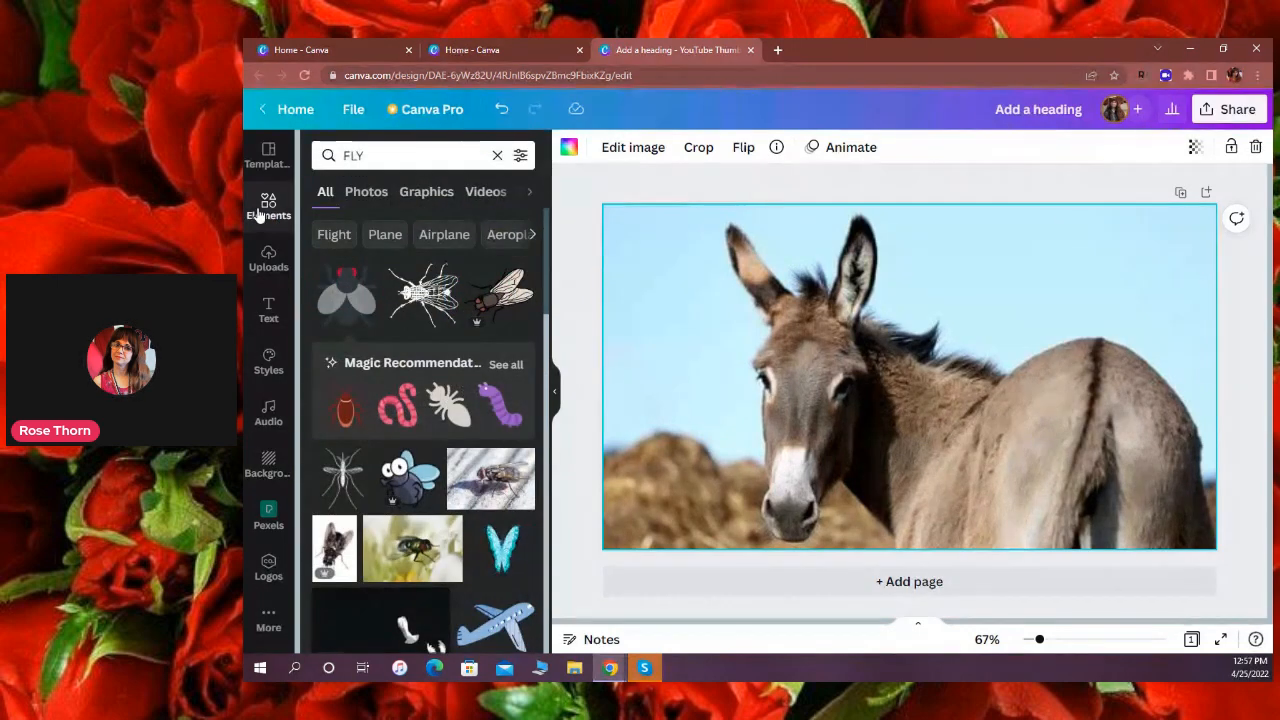
pyautogui.click(369, 157)
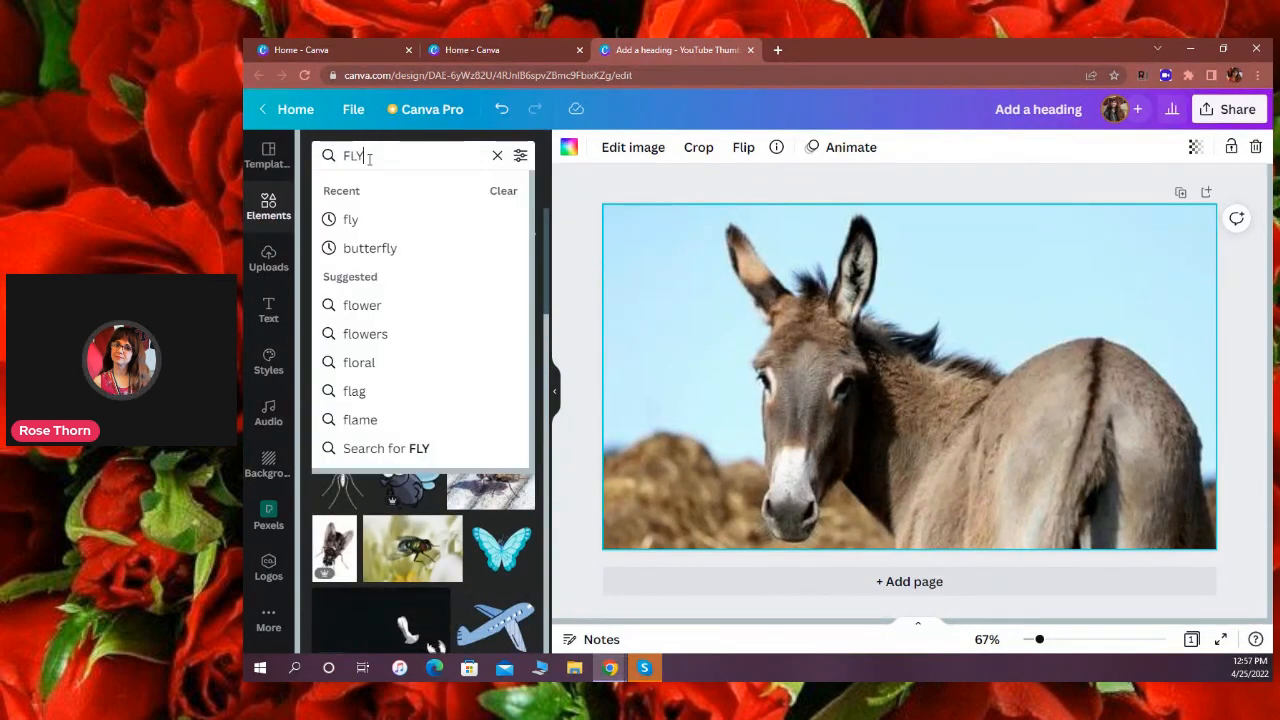
pyautogui.press('BackSpace')
pyautogui.press('BackSpace')
pyautogui.press('BackSpace')
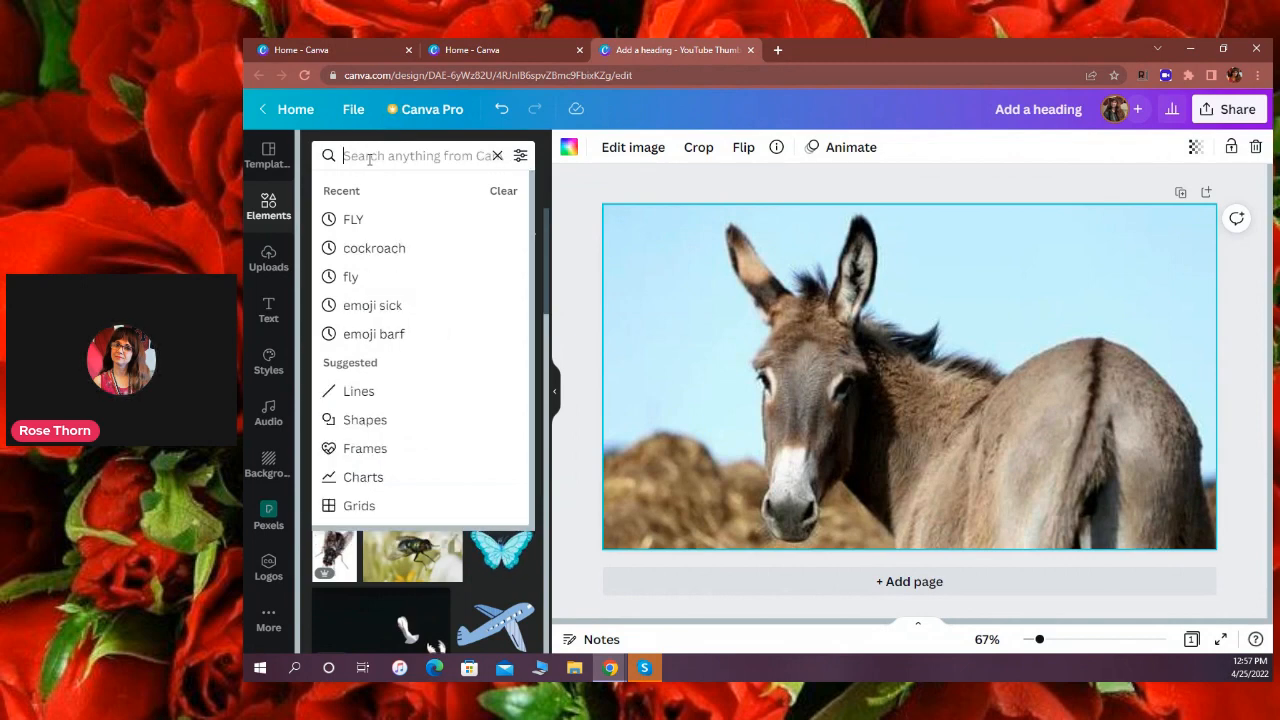
pyautogui.write('DONKEY')
pyautogui.press('Return')
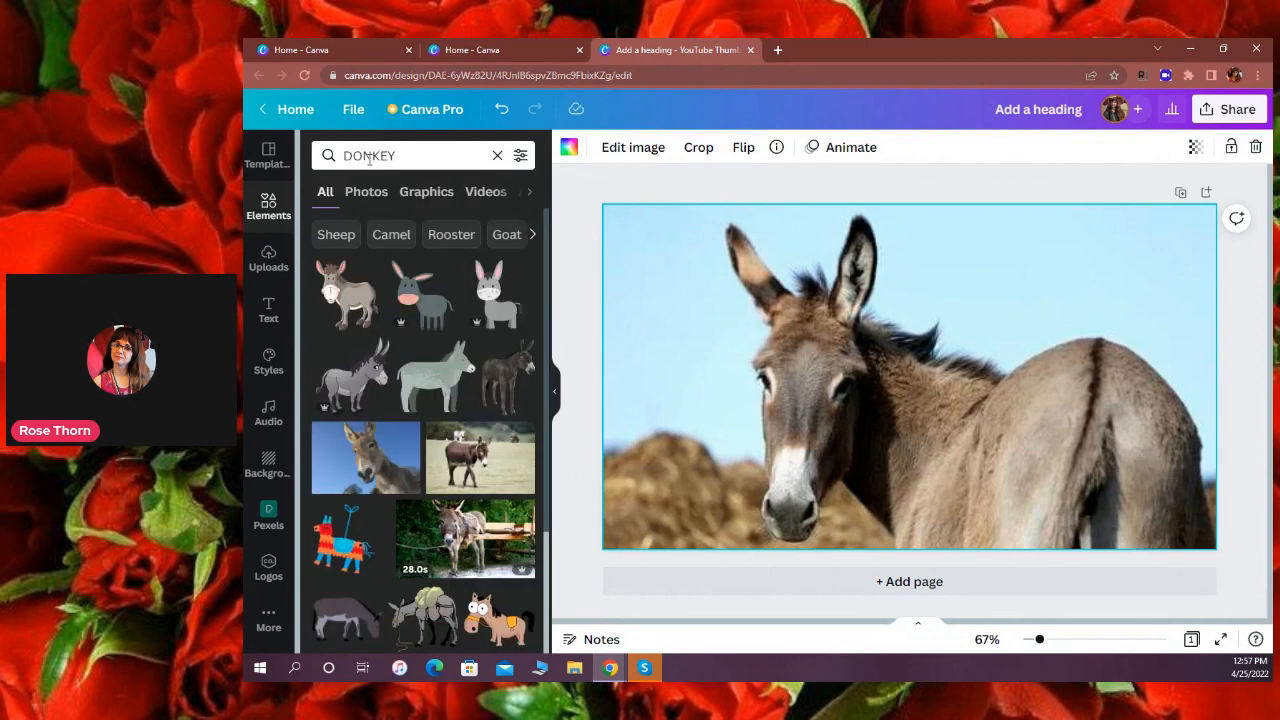
pyautogui.scroll(-2, 551, 362)
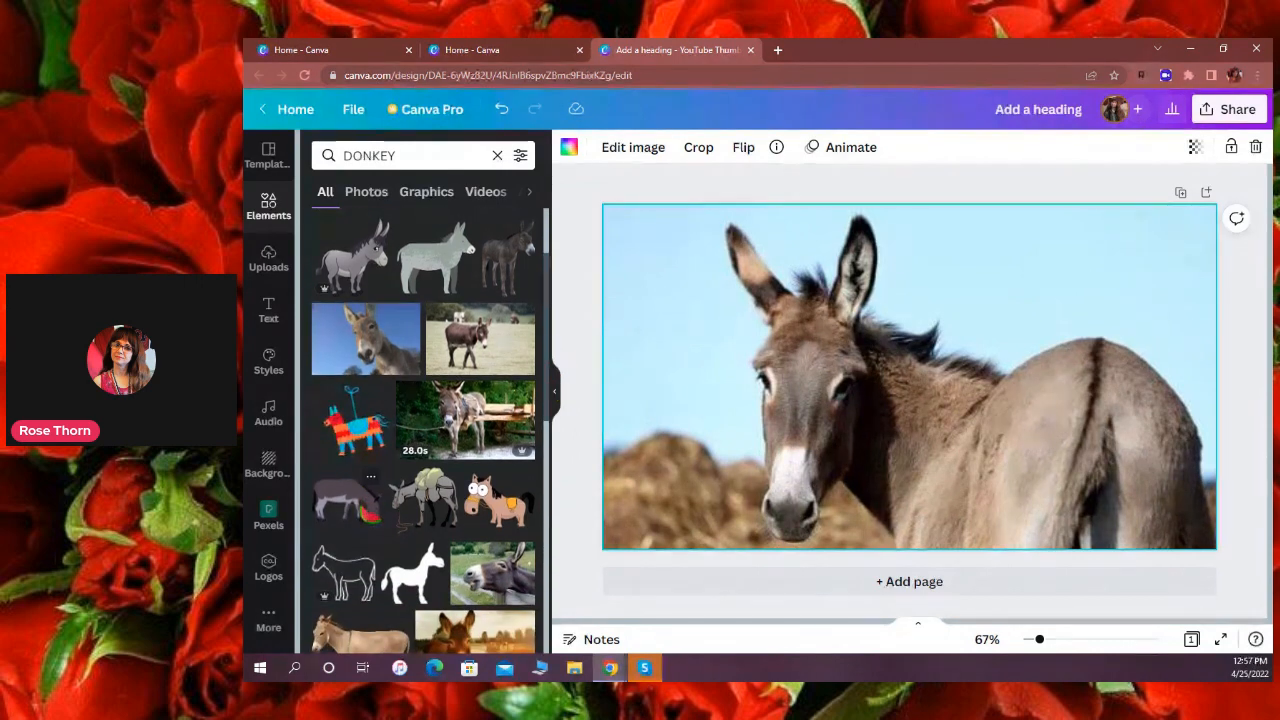
# Search the elements for COFFEE and look through the graphics, photos and videos found.
pyautogui.click(412, 153)
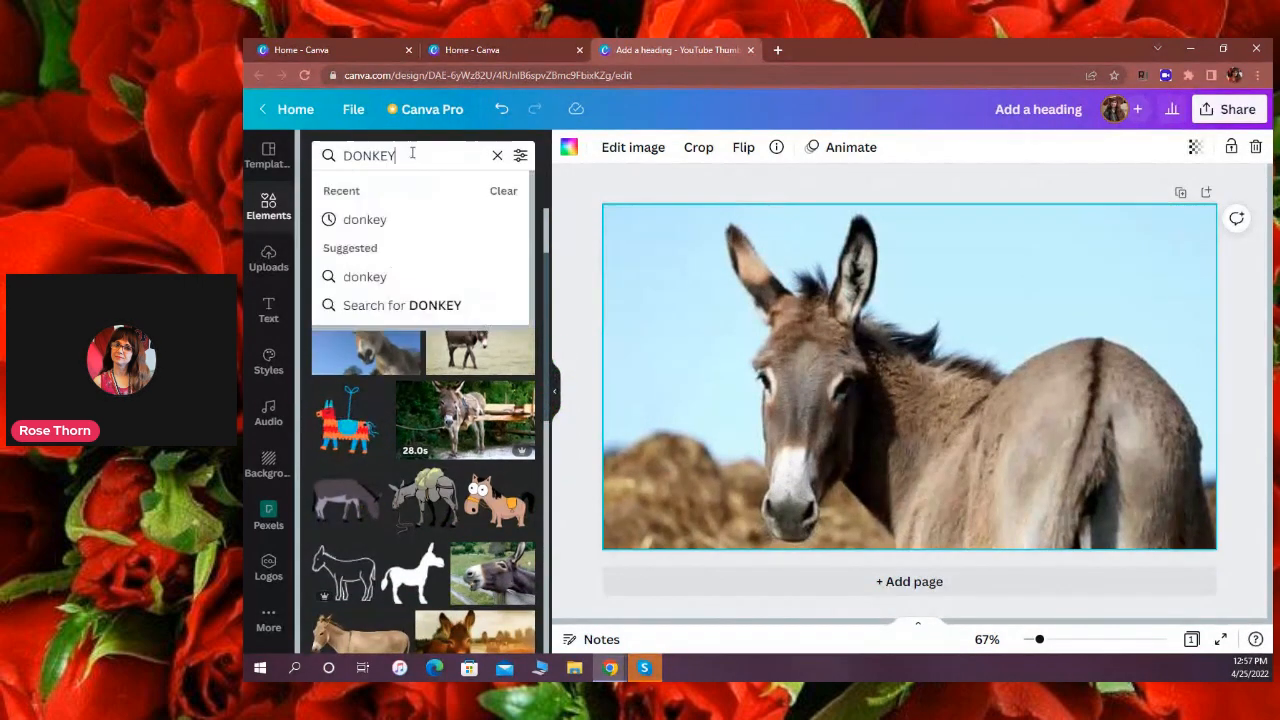
pyautogui.press('BackSpace')
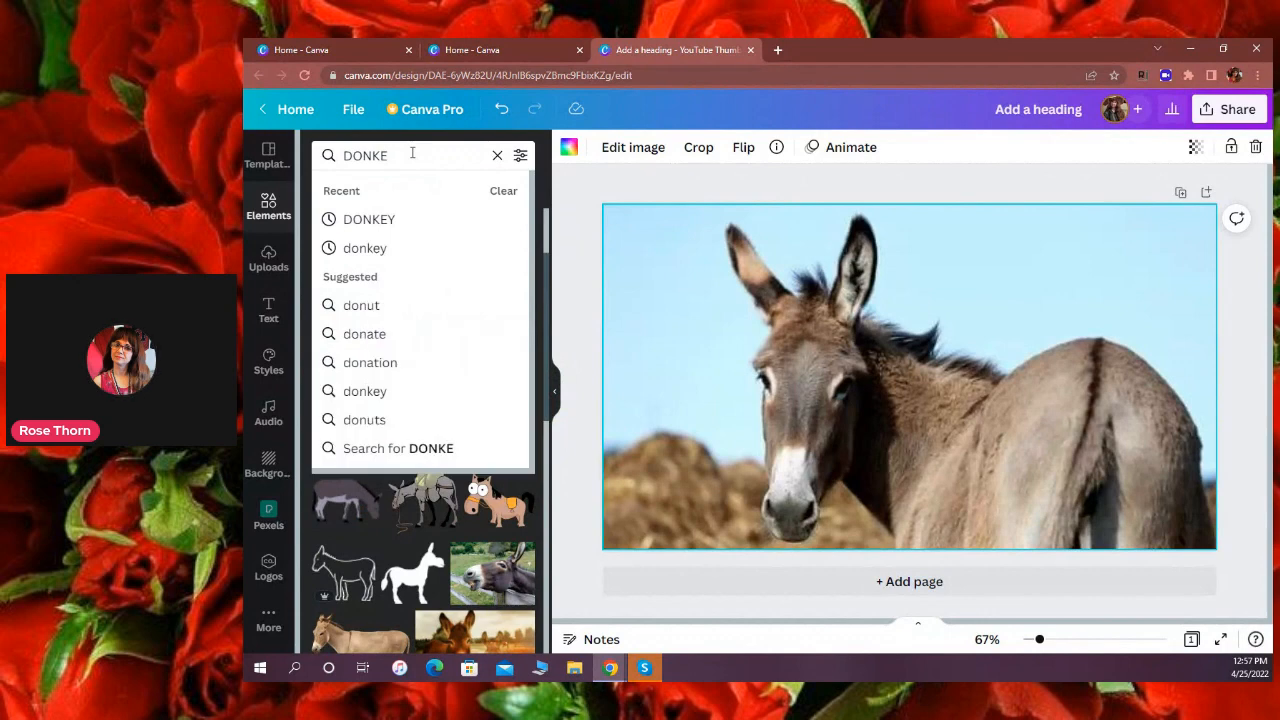
pyautogui.press('BackSpace')
pyautogui.press('BackSpace')
pyautogui.press('BackSpace')
pyautogui.press('BackSpace')
pyautogui.press('BackSpace')
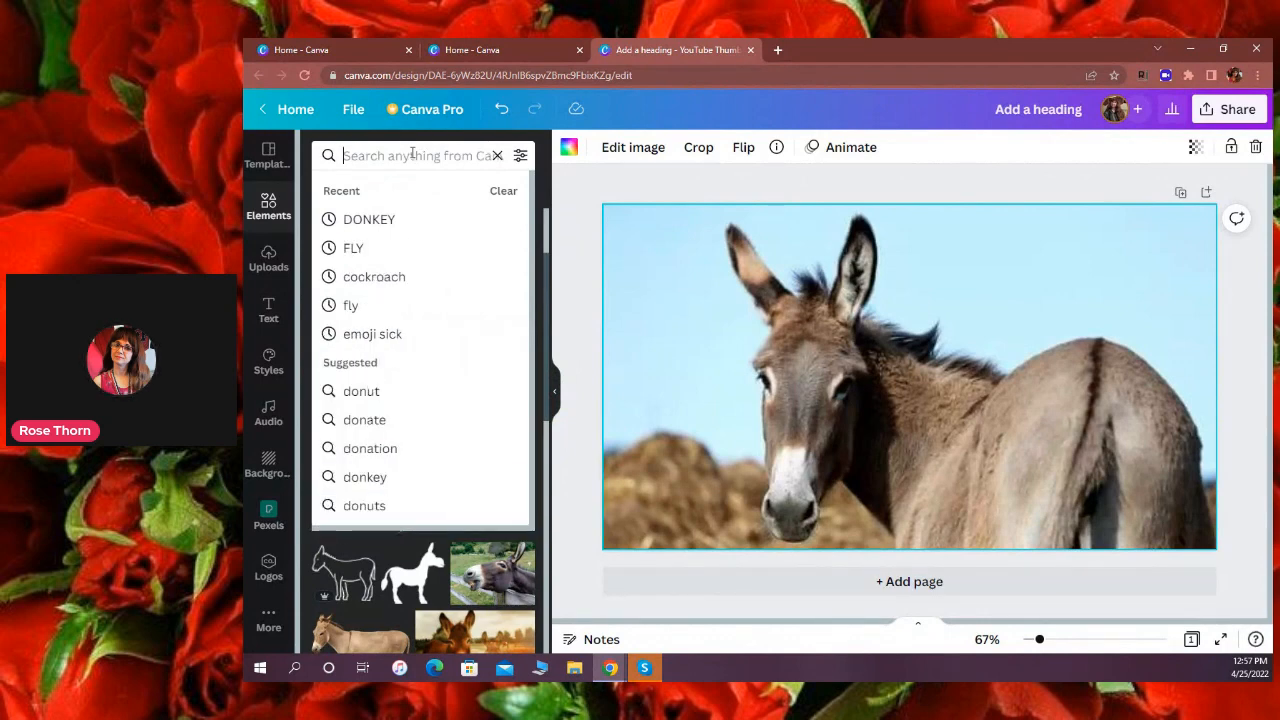
pyautogui.write('COFFEE')
pyautogui.press('Return')
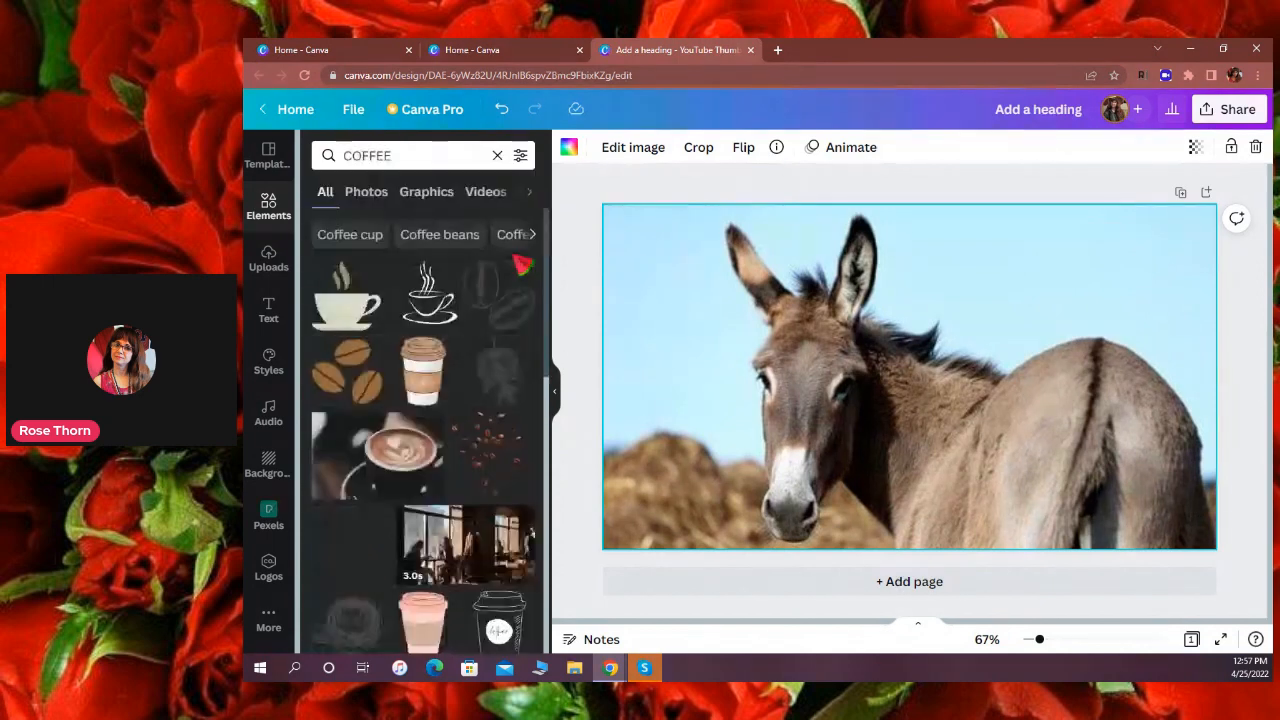
pyautogui.scroll(-1, 550, 272)
pyautogui.scroll(-3, 556, 274)
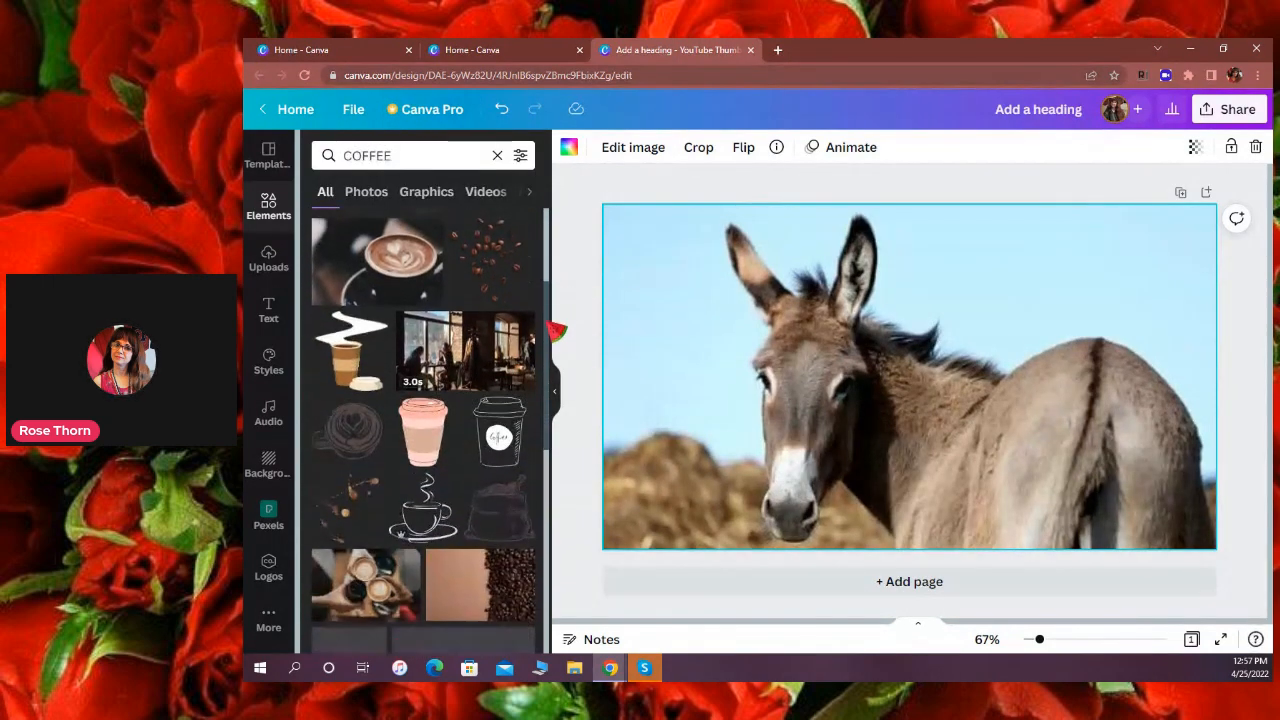
pyautogui.moveTo(548, 333); pyautogui.dragTo(549, 409)
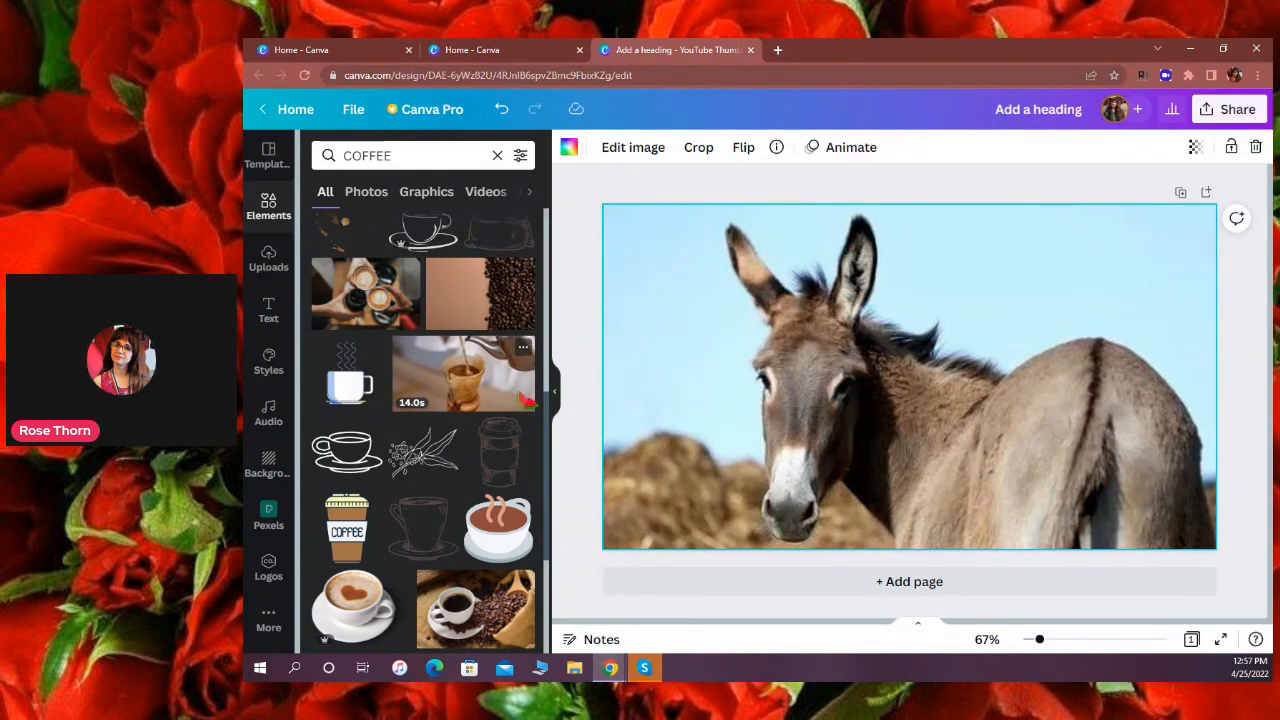
pyautogui.moveTo(553, 422); pyautogui.dragTo(557, 214)
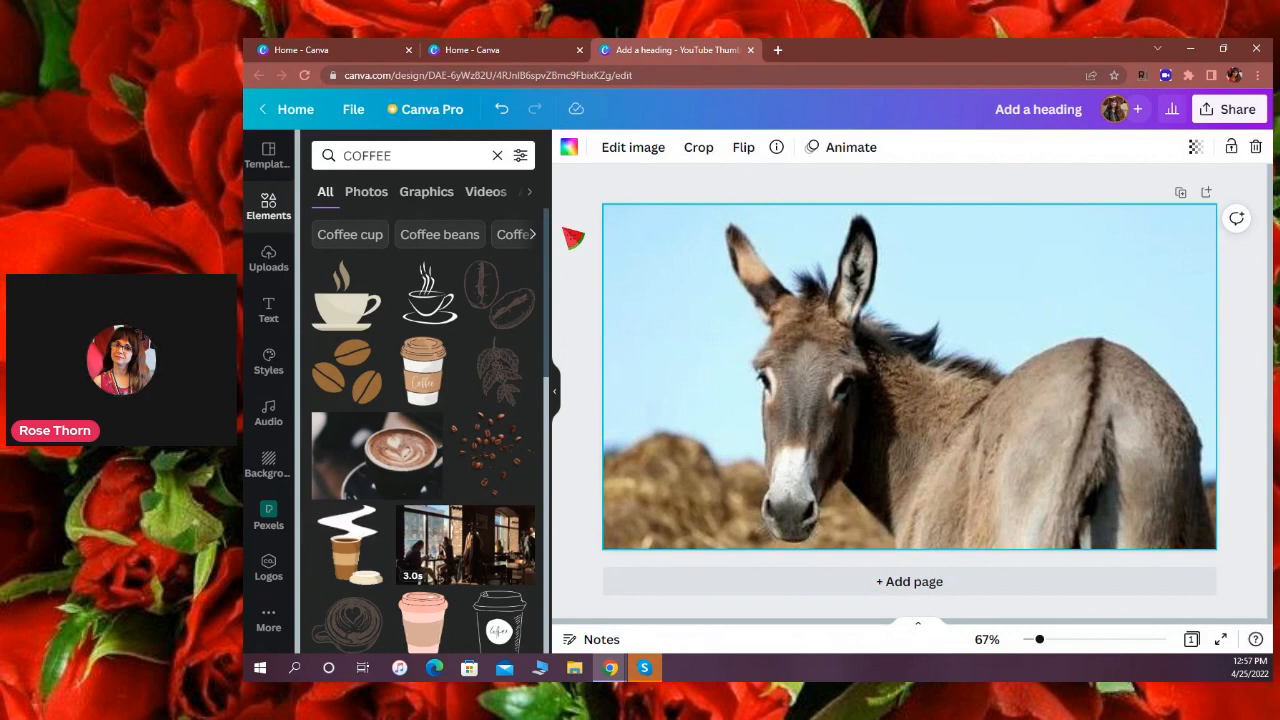
# Add a heading text in the sky to the right of the donkey's ears and start editing it.
pyautogui.click(270, 318)
pyautogui.moveTo(366, 240); pyautogui.dragTo(958, 240)
pyautogui.click(1156, 254)
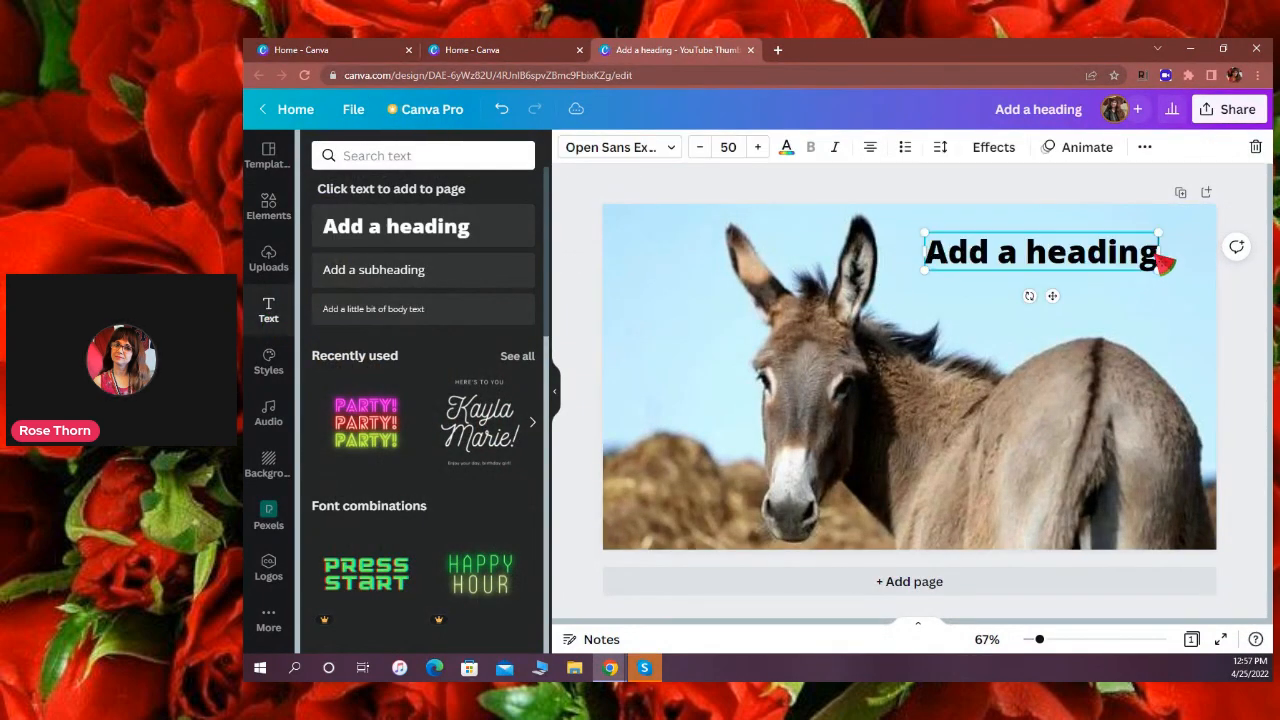
# Replace the heading's text with DONKEY and move it slightly up and right, near the photo's upper right corner.
pyautogui.press('BackSpace')
pyautogui.press('BackSpace')
pyautogui.press('BackSpace')
pyautogui.press('BackSpace')
pyautogui.press('BackSpace')
pyautogui.press('BackSpace')
pyautogui.press('BackSpace')
pyautogui.press('BackSpace')
pyautogui.press('BackSpace')
pyautogui.press('BackSpace')
pyautogui.press('BackSpace')
pyautogui.press('BackSpace')
pyautogui.press('BackSpace')
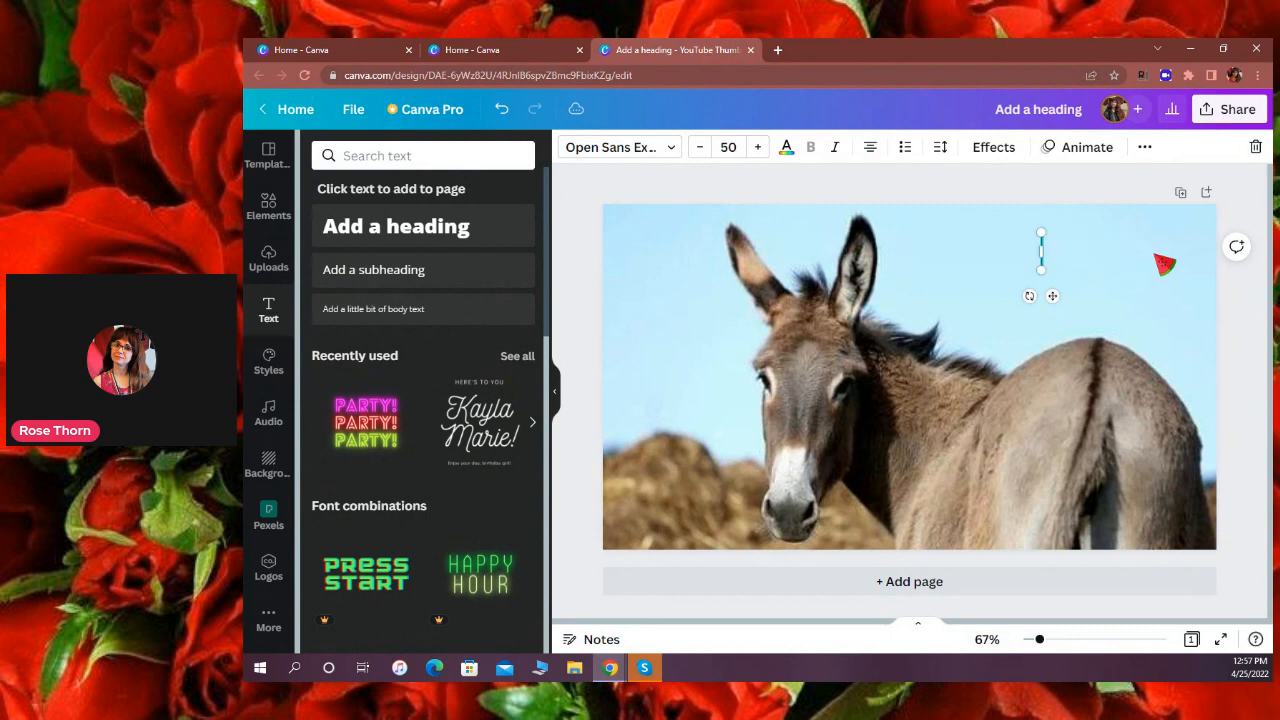
pyautogui.write('DONKEY')
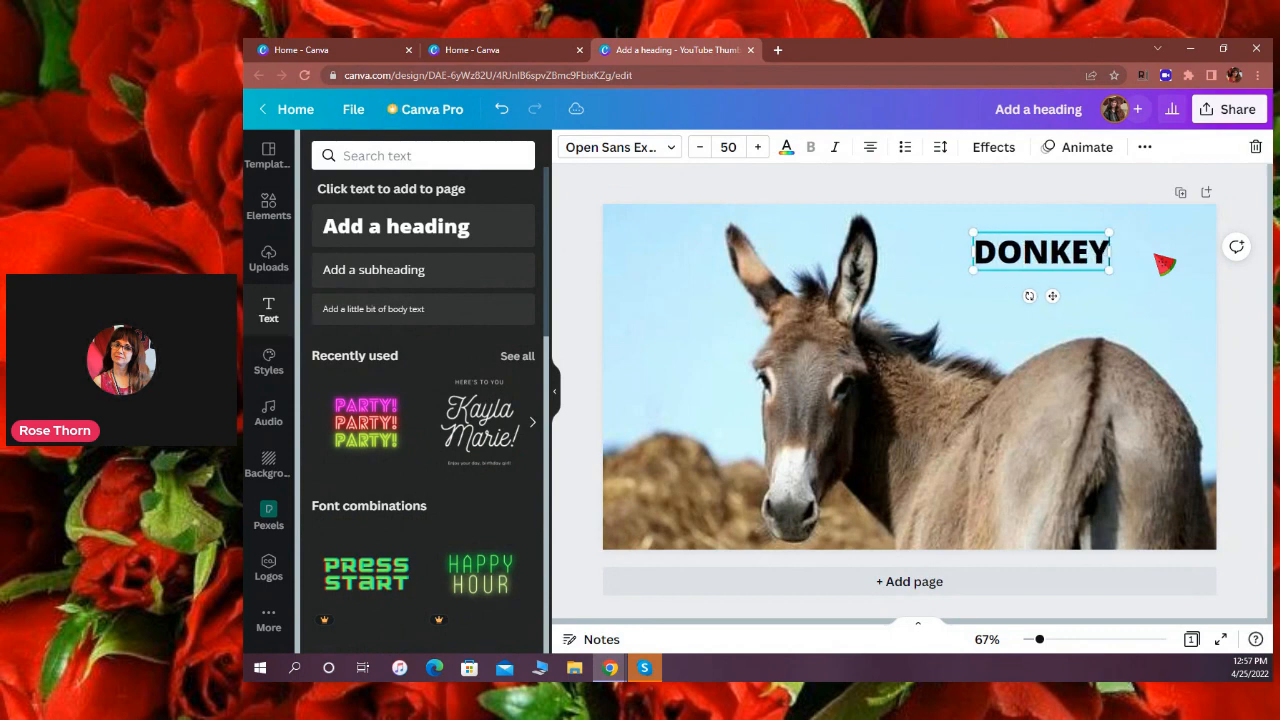
pyautogui.moveTo(1052, 296); pyautogui.dragTo(1065, 262)
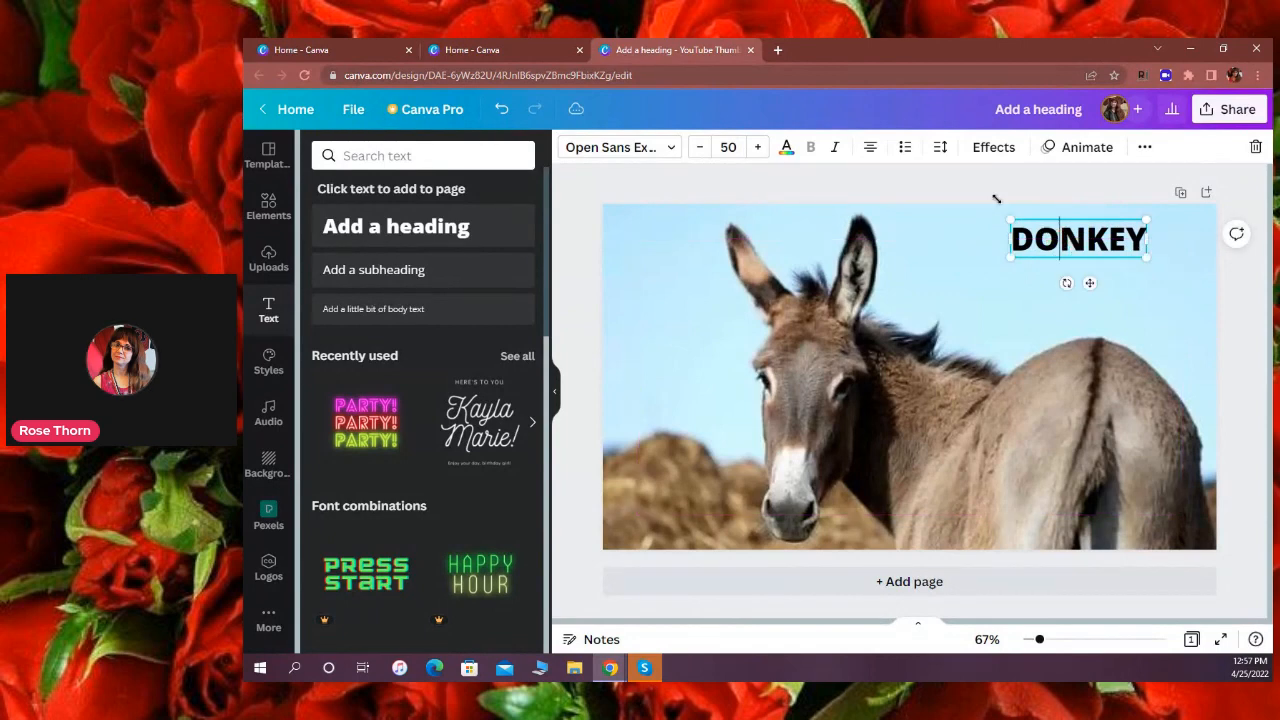
# Try the Norwester font on the DONKEY heading and set it to Oilvare Base.
pyautogui.click(667, 147)
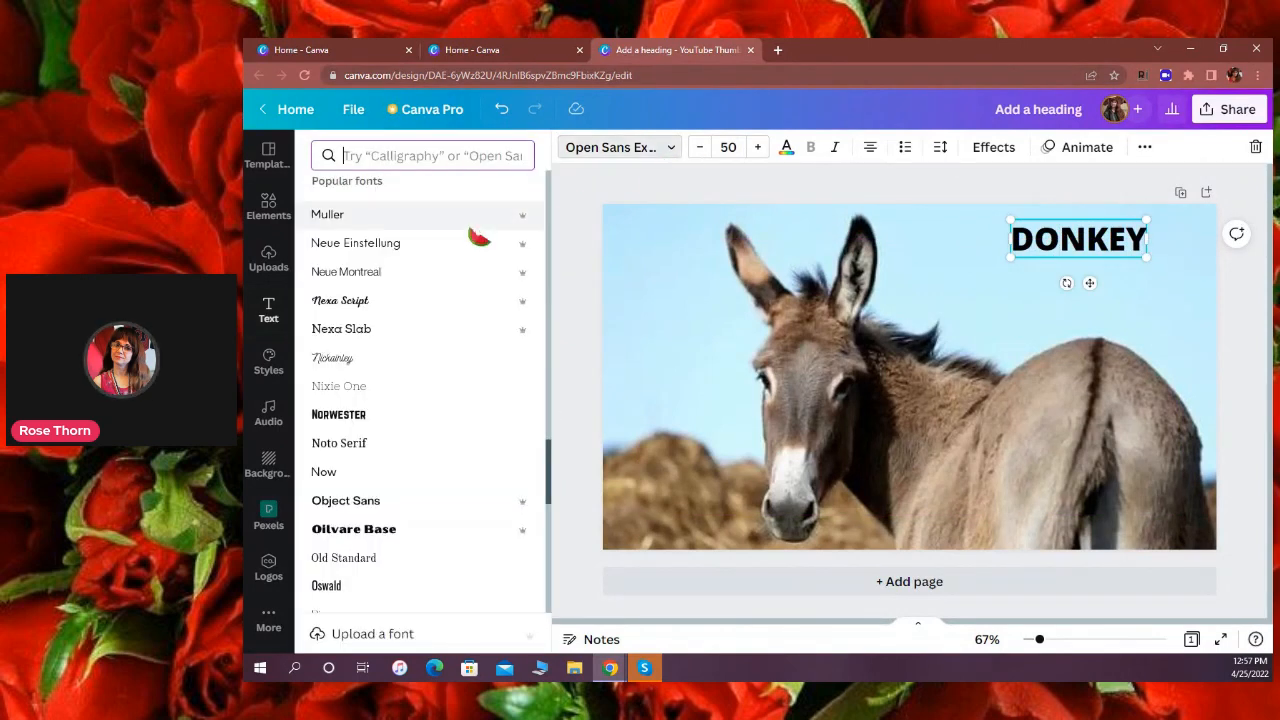
pyautogui.click(362, 418)
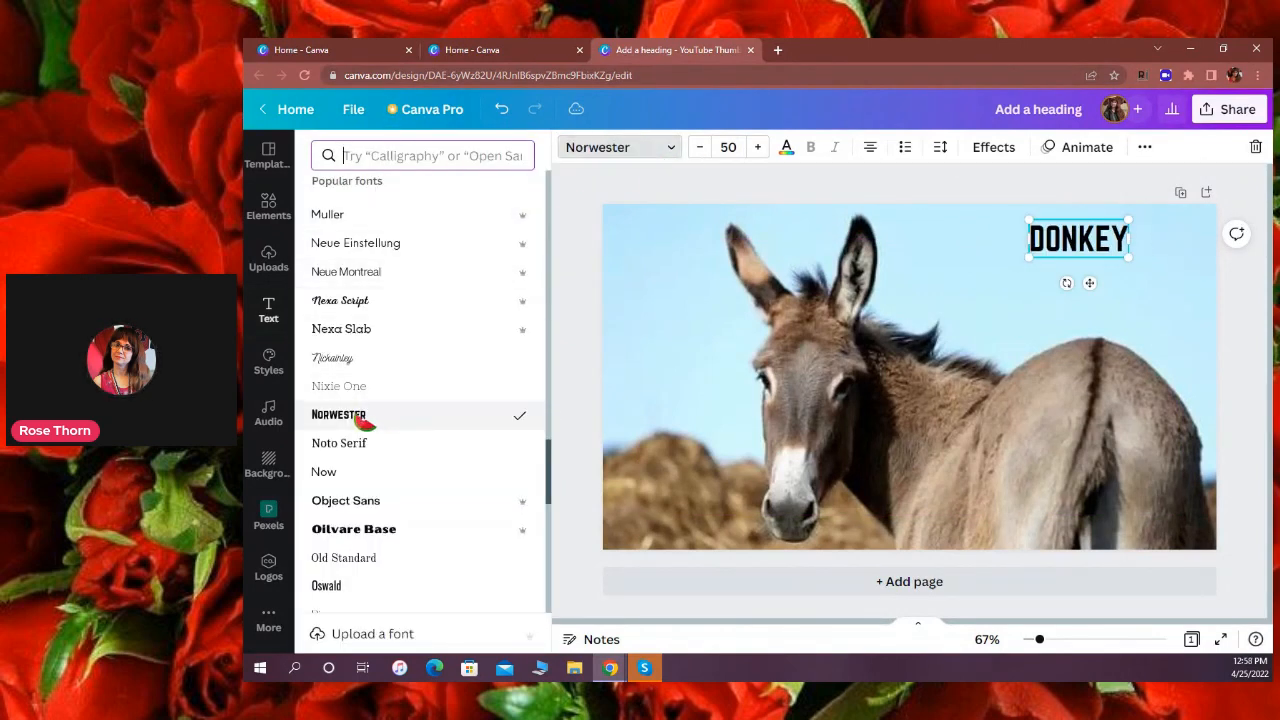
pyautogui.click(366, 530)
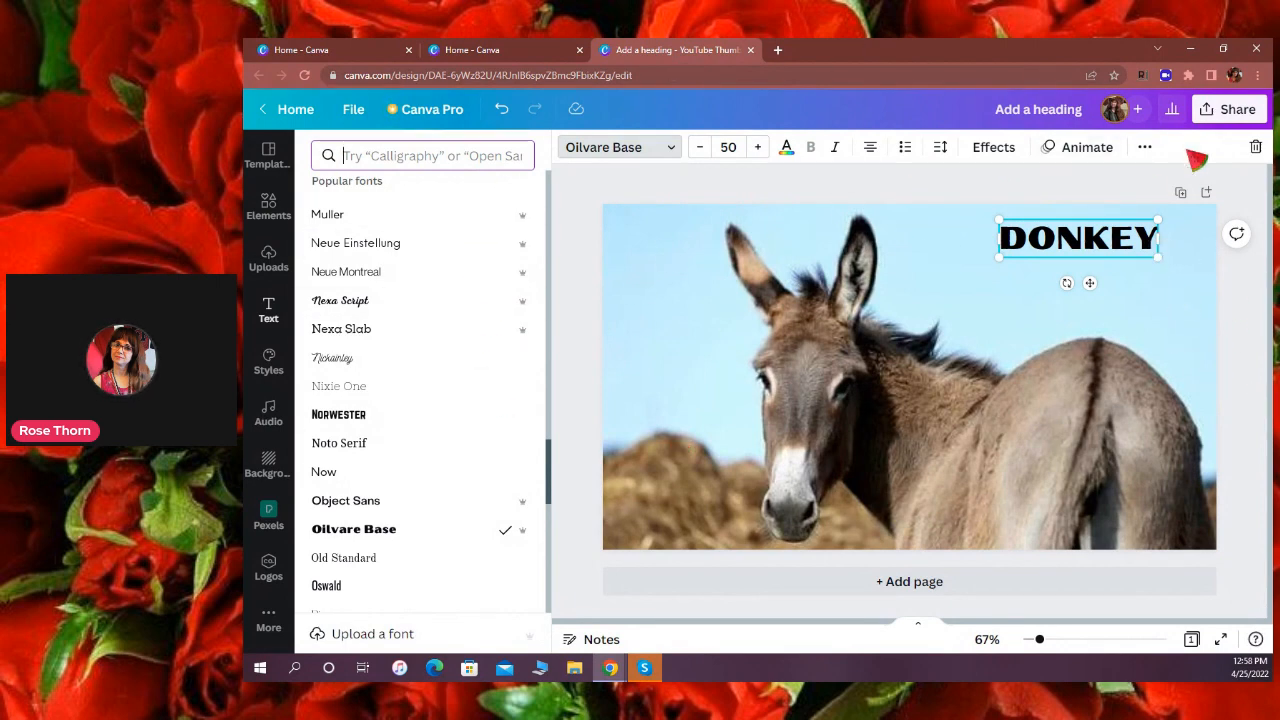
# Review the design's download settings and available file types, and close them without downloading.
pyautogui.click(1228, 117)
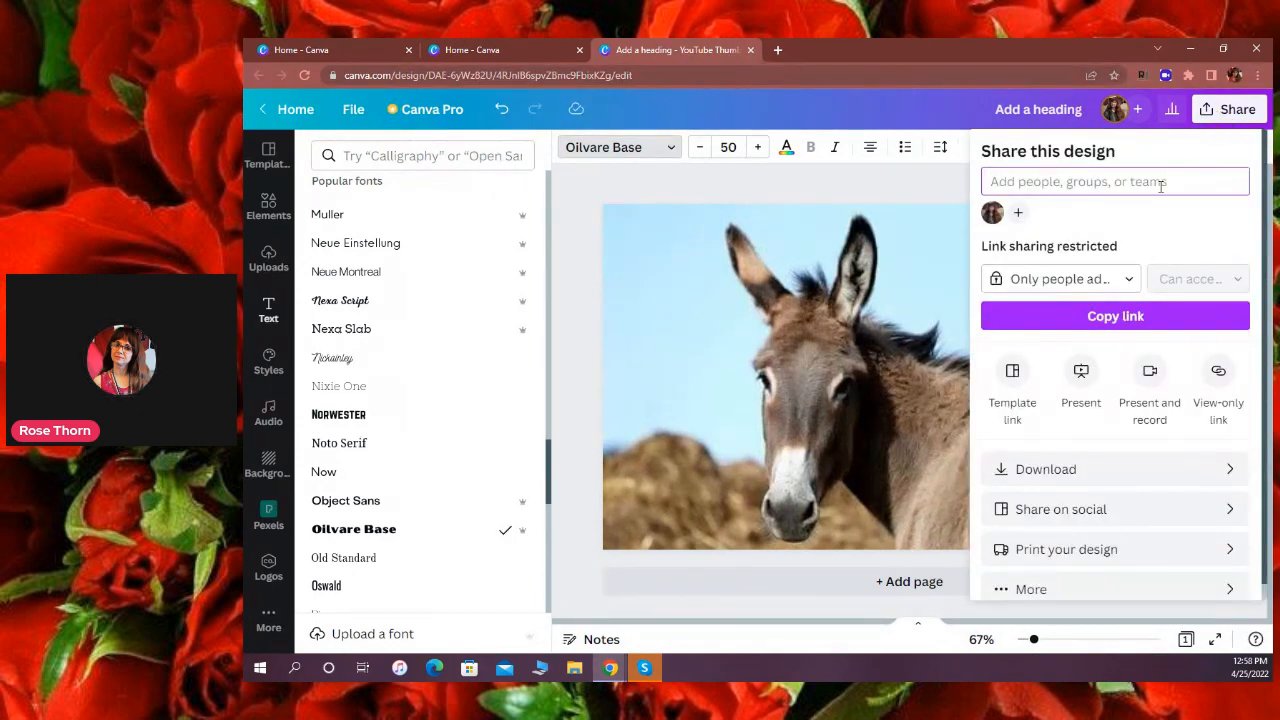
pyautogui.click(1060, 477)
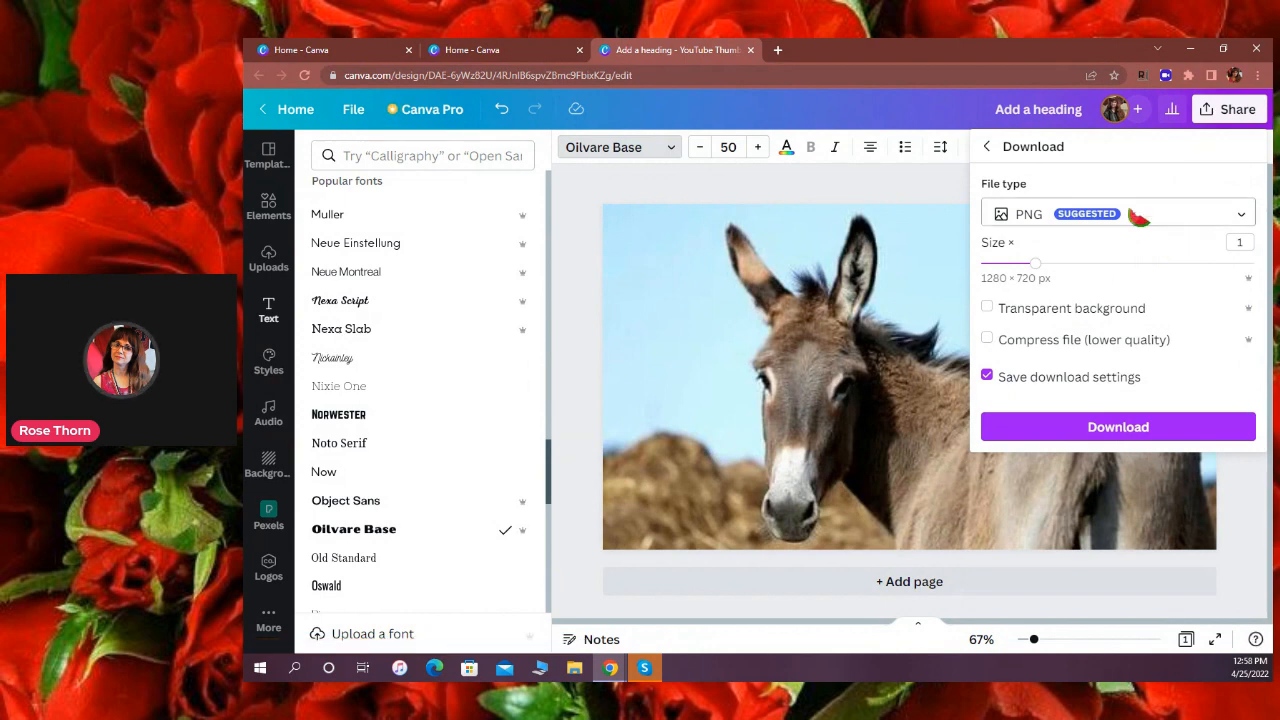
pyautogui.click(1240, 217)
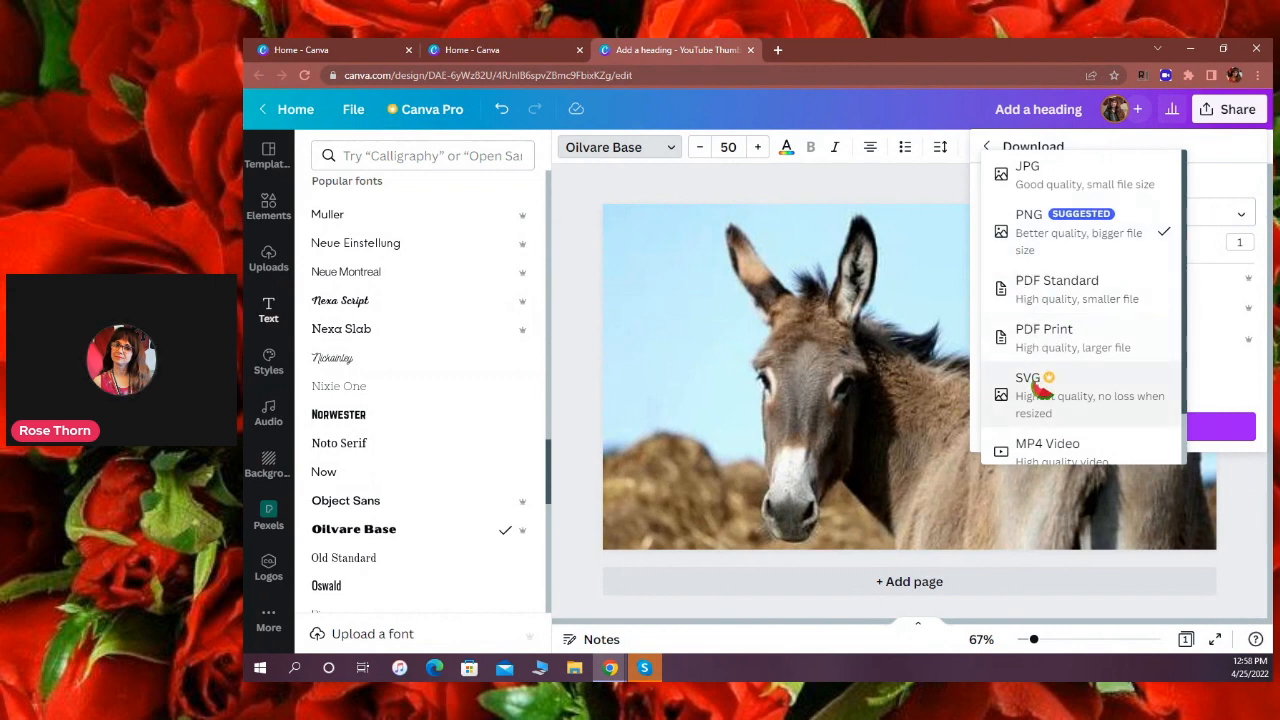
pyautogui.scroll(-1, 1040, 437)
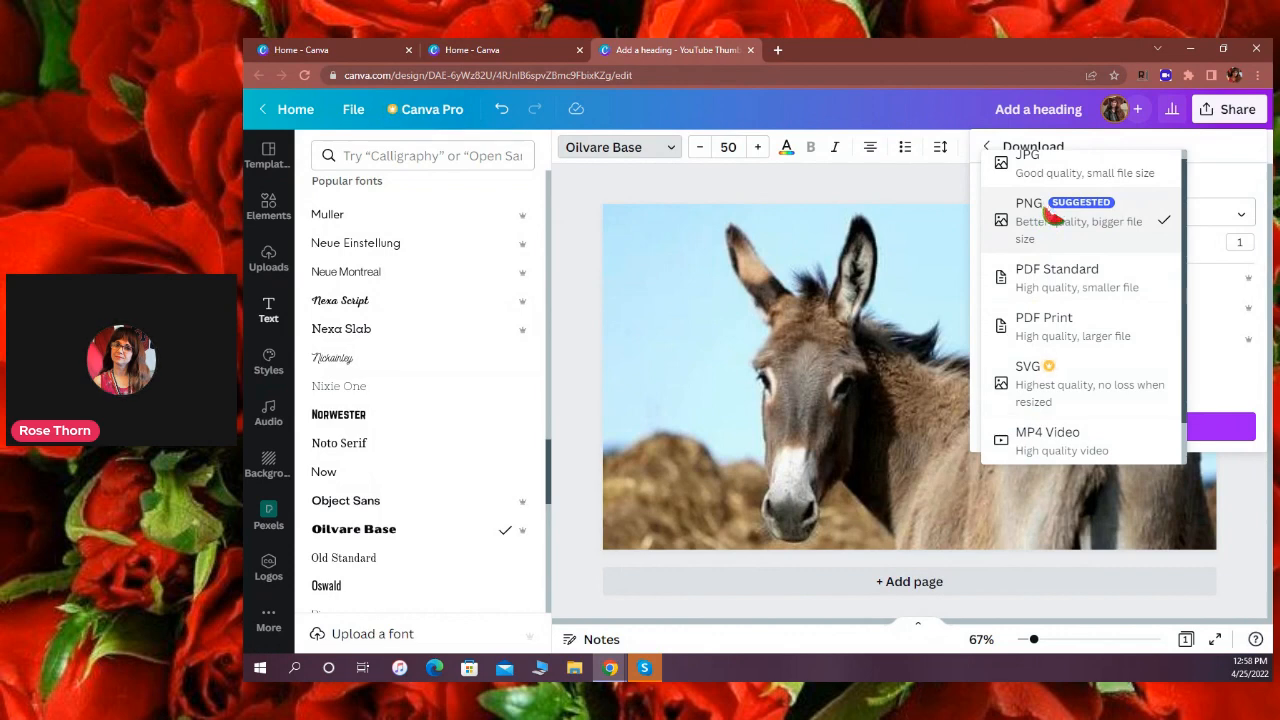
pyautogui.click(939, 186)
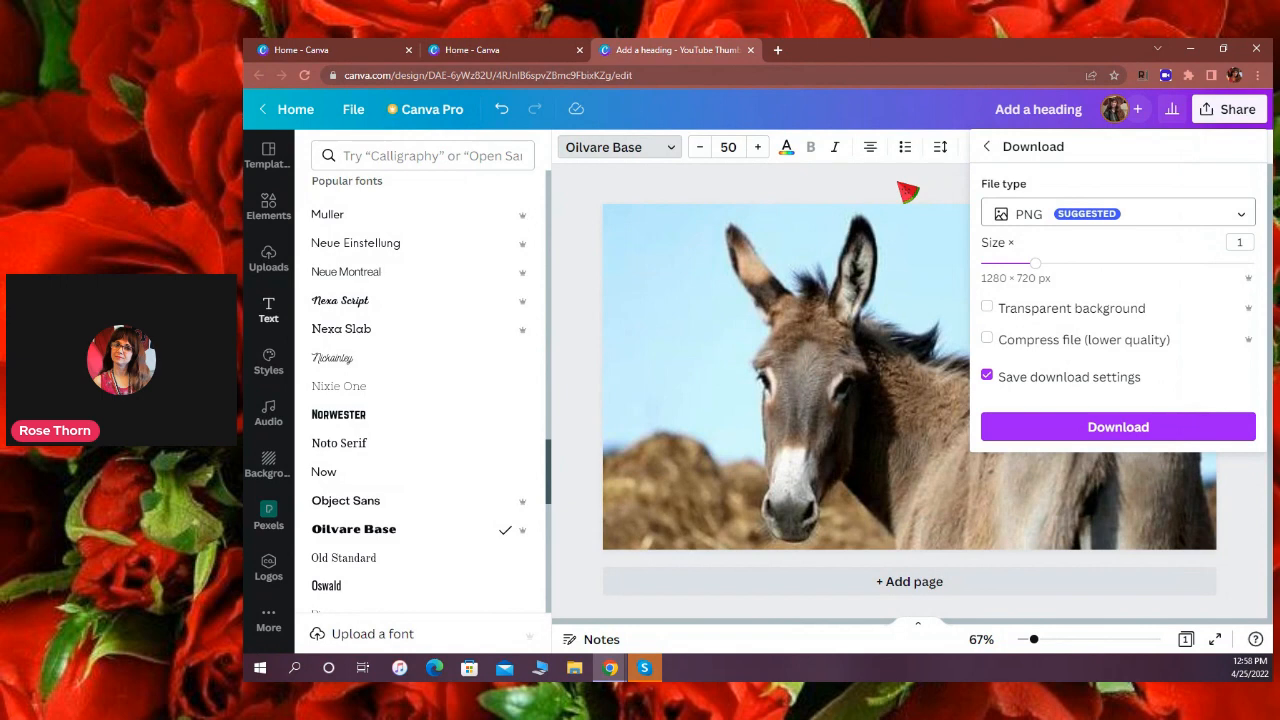
pyautogui.click(908, 192)
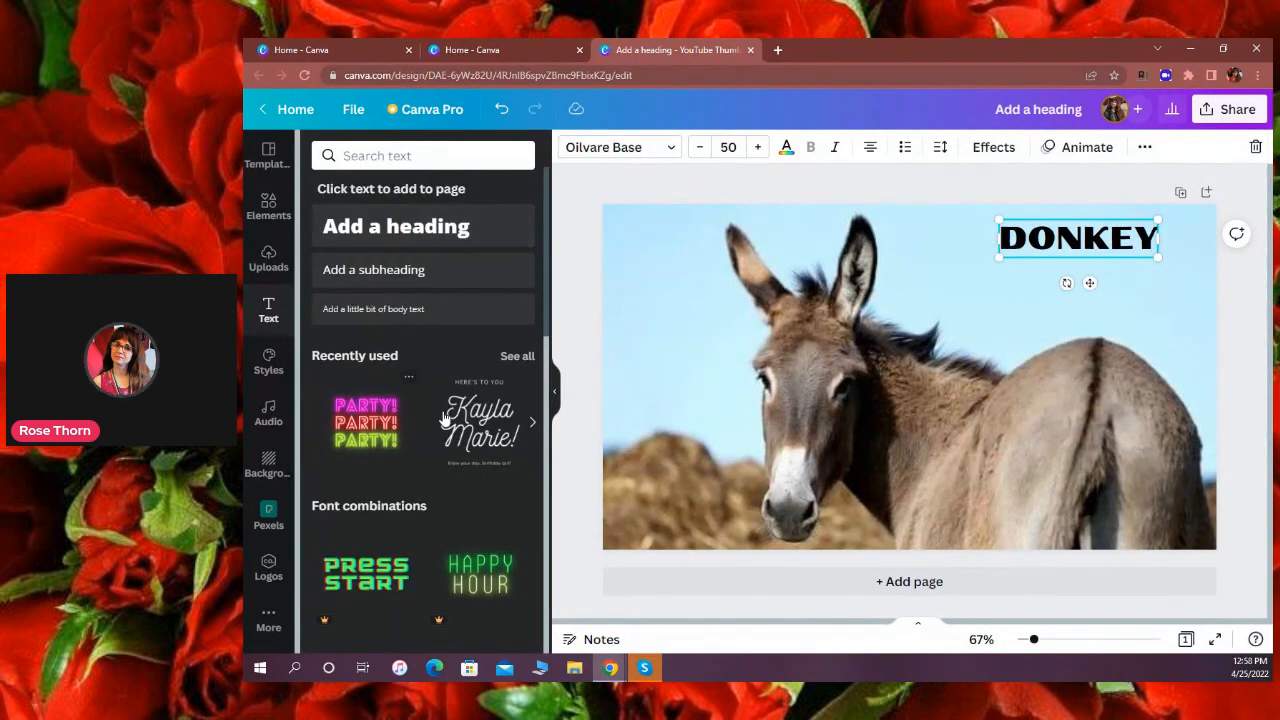
# Look through the ready-made font combinations and open the audio library.
pyautogui.scroll(-3, 560, 318)
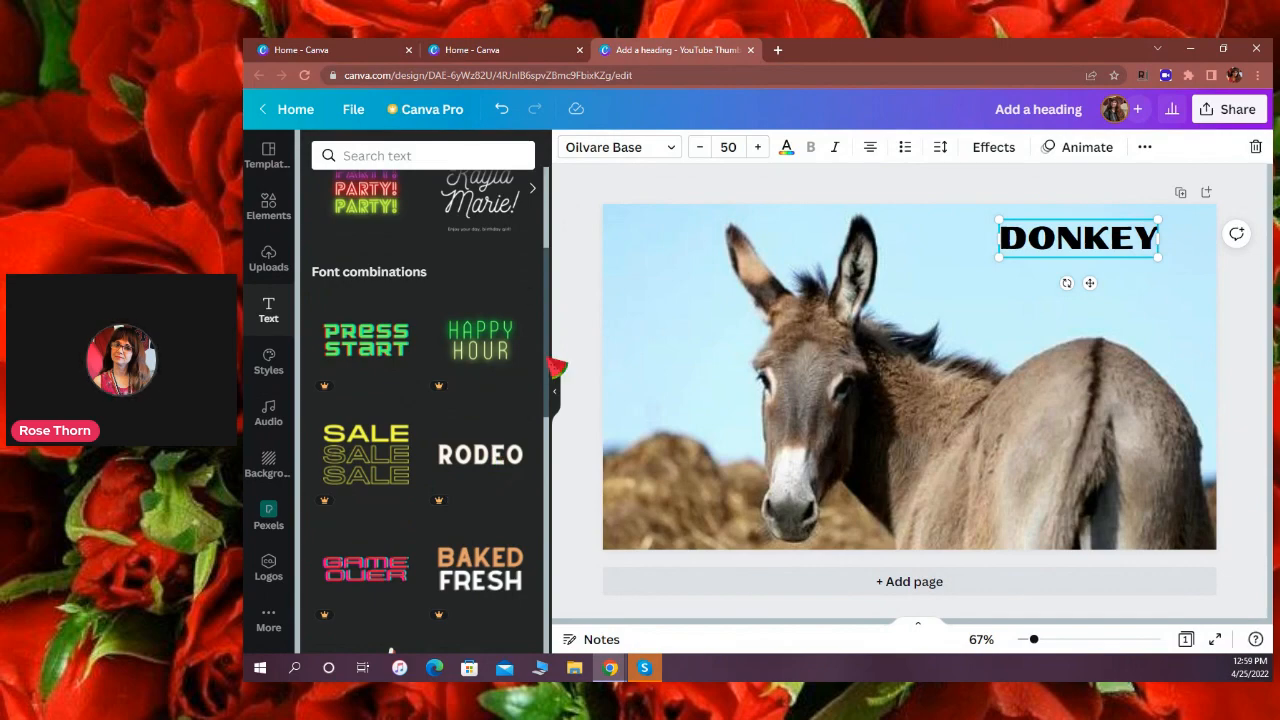
pyautogui.scroll(-5, 555, 367)
pyautogui.scroll(8, 563, 289)
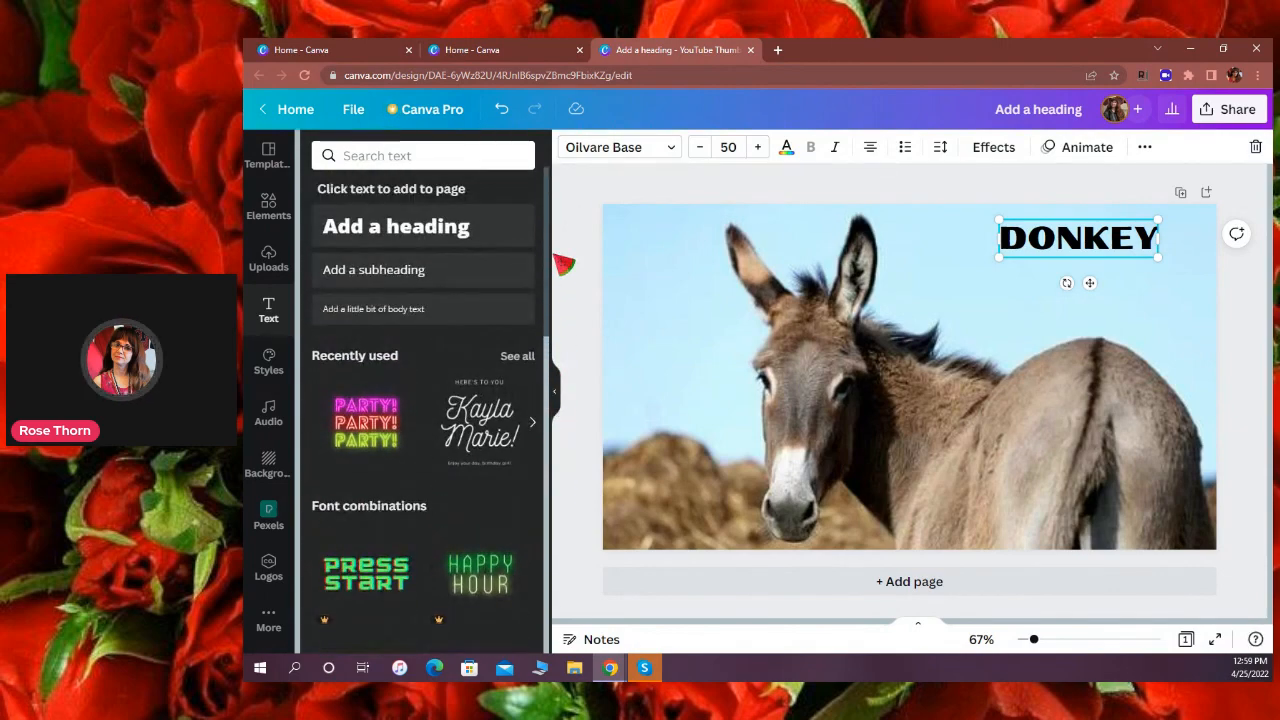
pyautogui.click(270, 415)
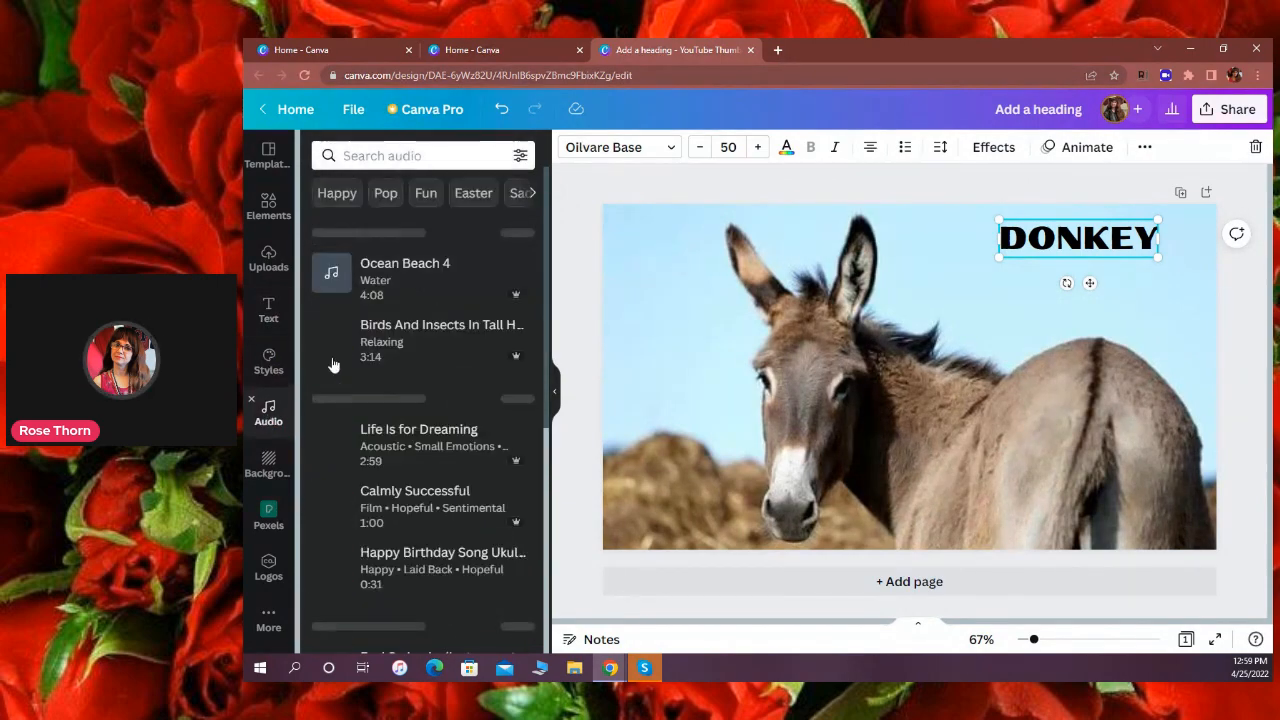
# Close the donkey thumbnail design and create a new YouTube Intro design at 1920 × 1080 px.
pyautogui.click(268, 205)
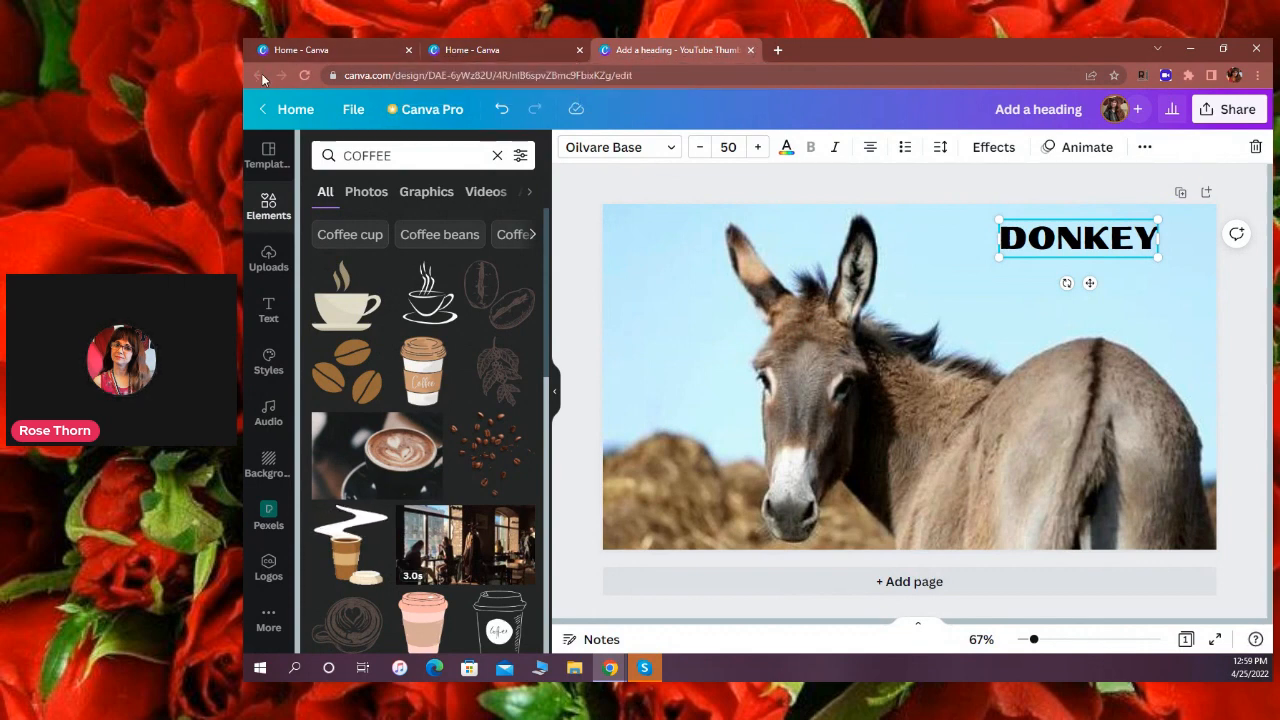
pyautogui.click(751, 50)
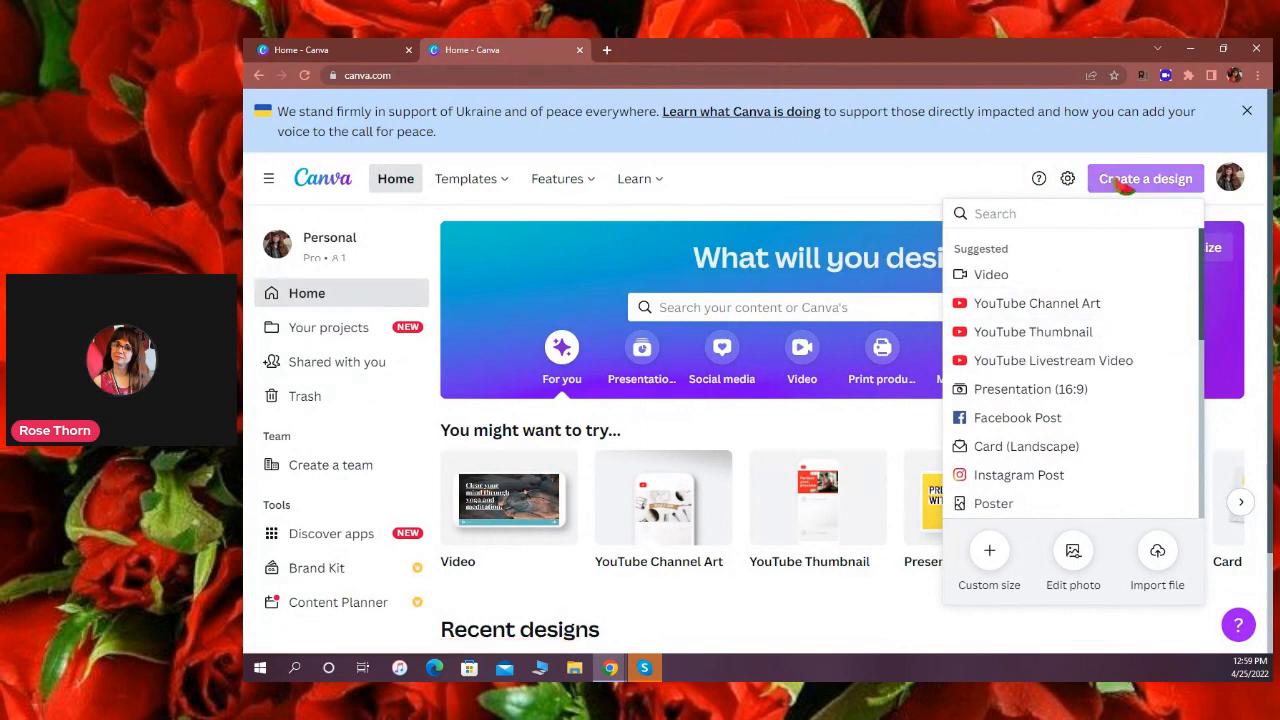
pyautogui.click(1018, 215)
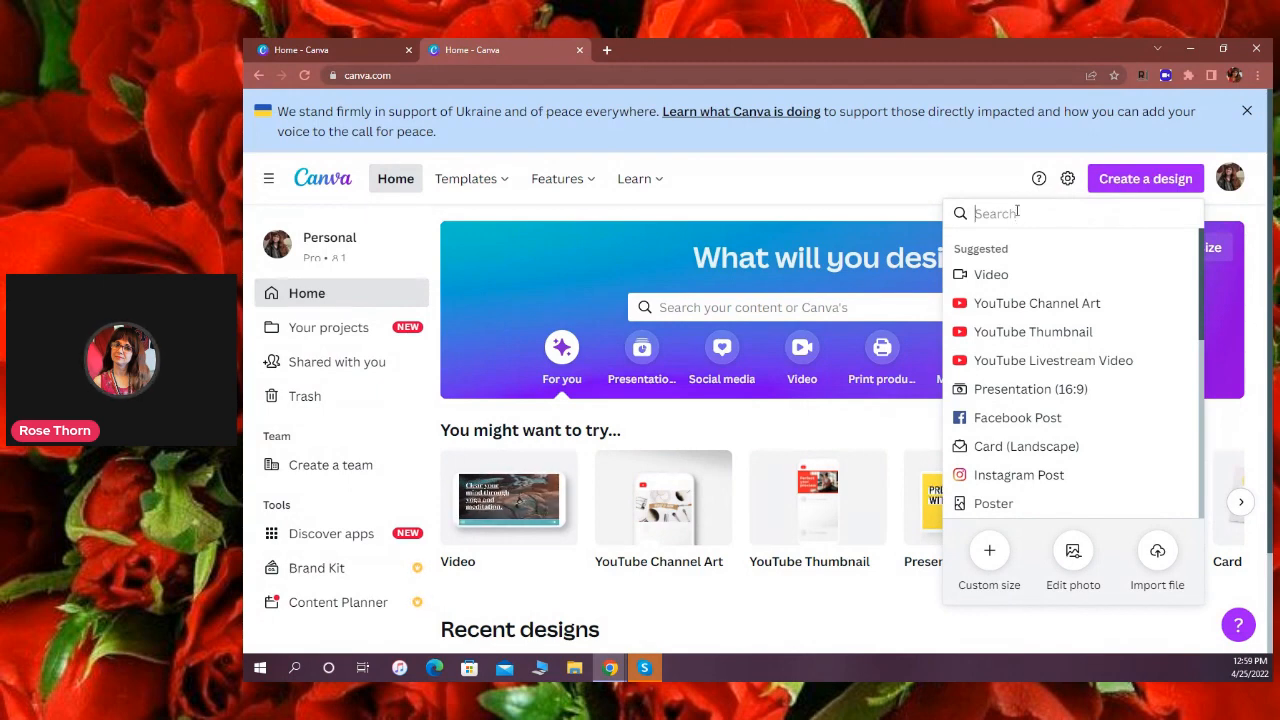
pyautogui.write('YOU')
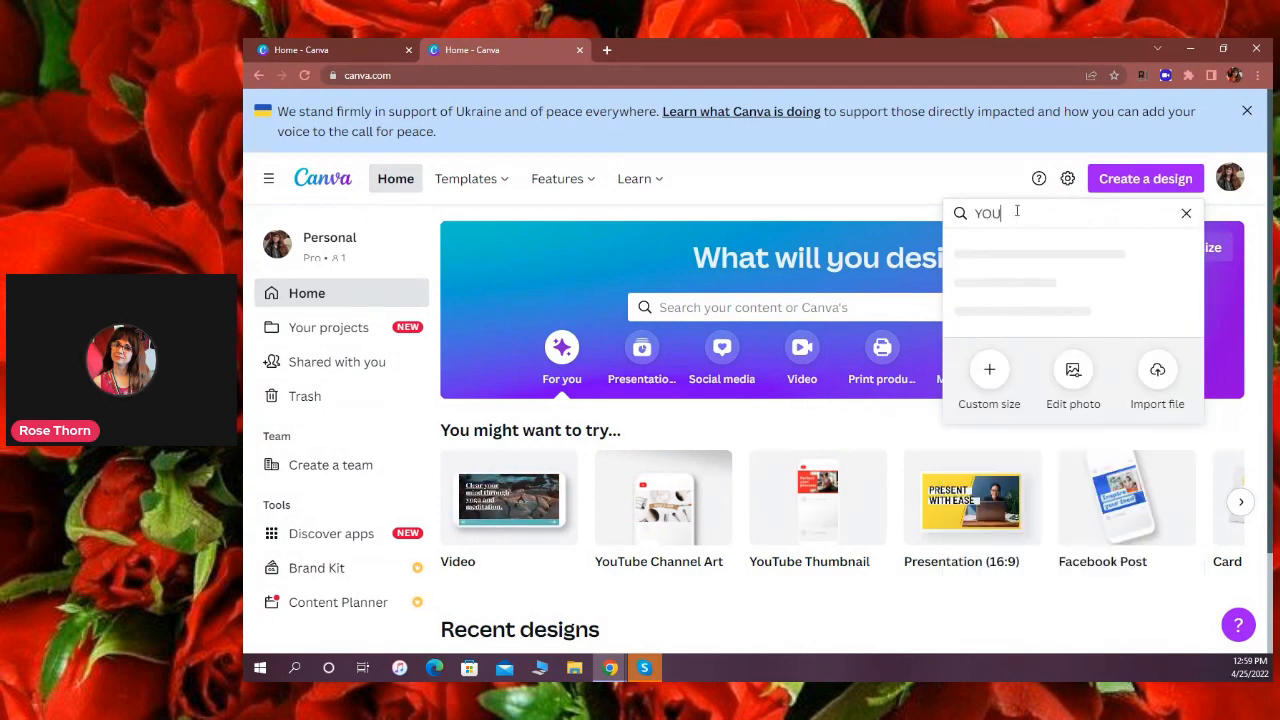
pyautogui.write('TUBE INTRO')
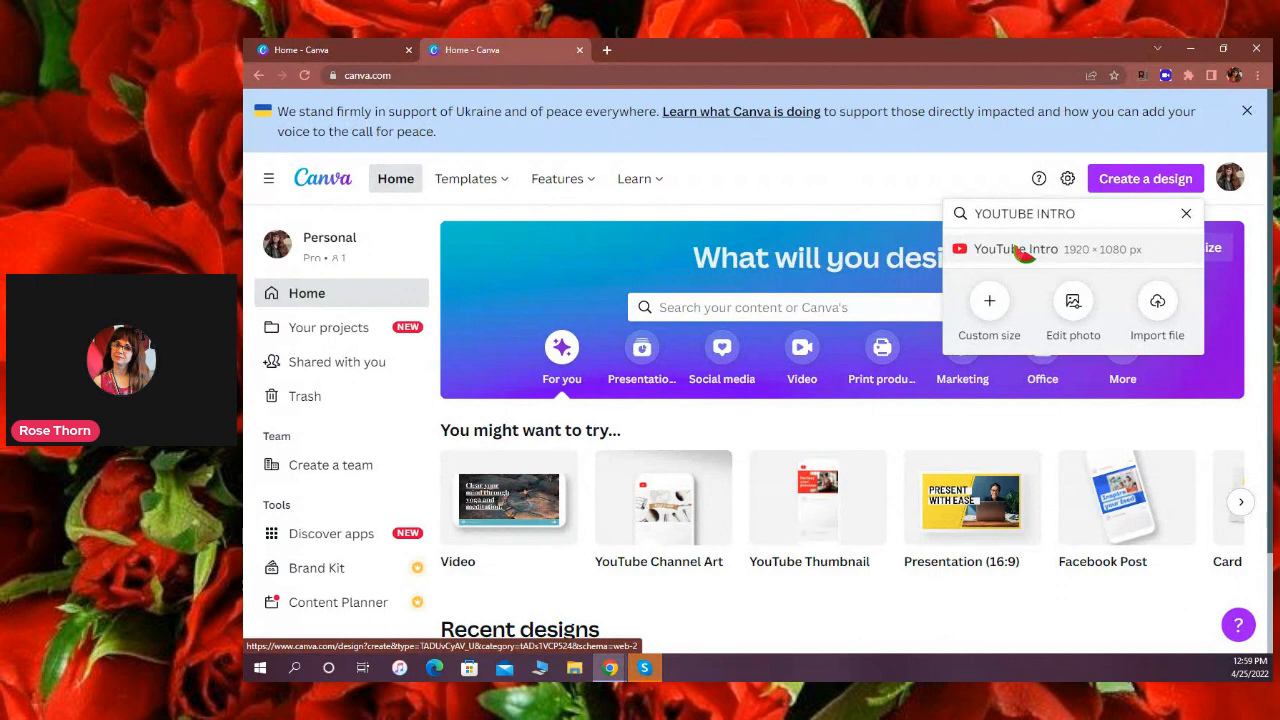
pyautogui.click(1016, 249)
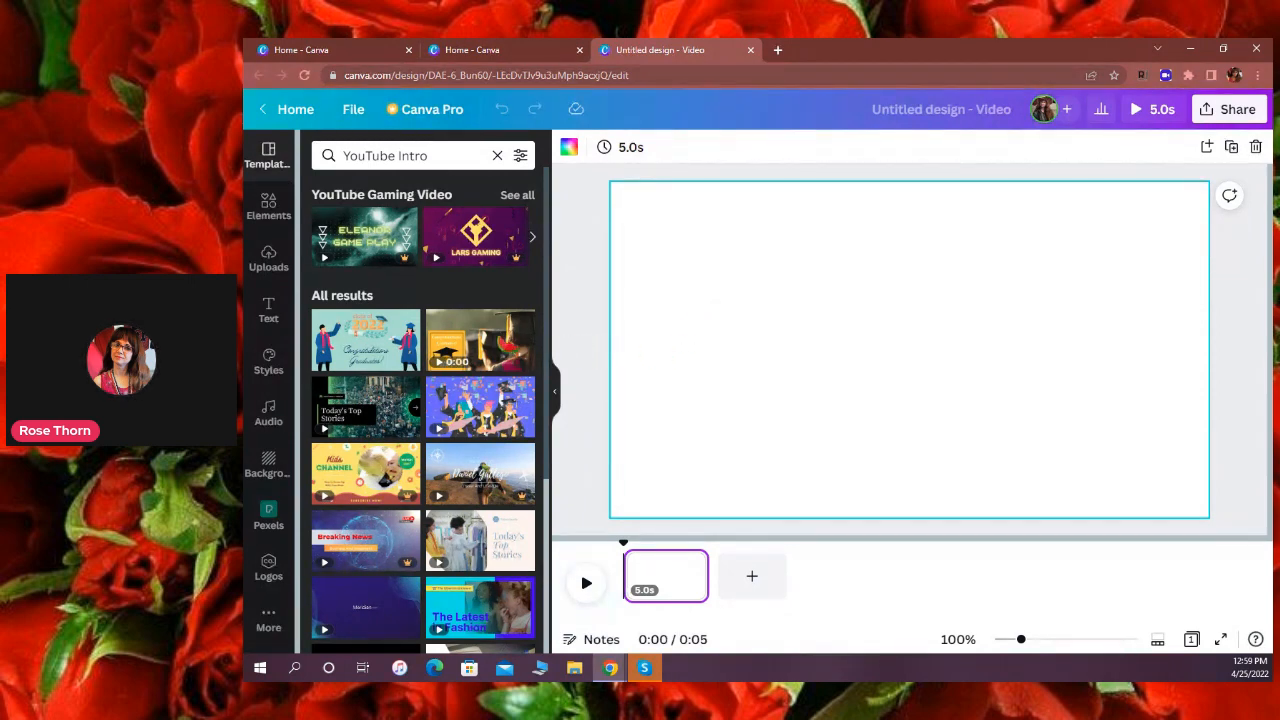
# Replace the YouTube Intro template search with a search for ROSES.
pyautogui.moveTo(549, 290)
pyautogui.mouseDown()
pyautogui.moveTo(543, 330)
pyautogui.moveTo(542, 267)
pyautogui.mouseUp()
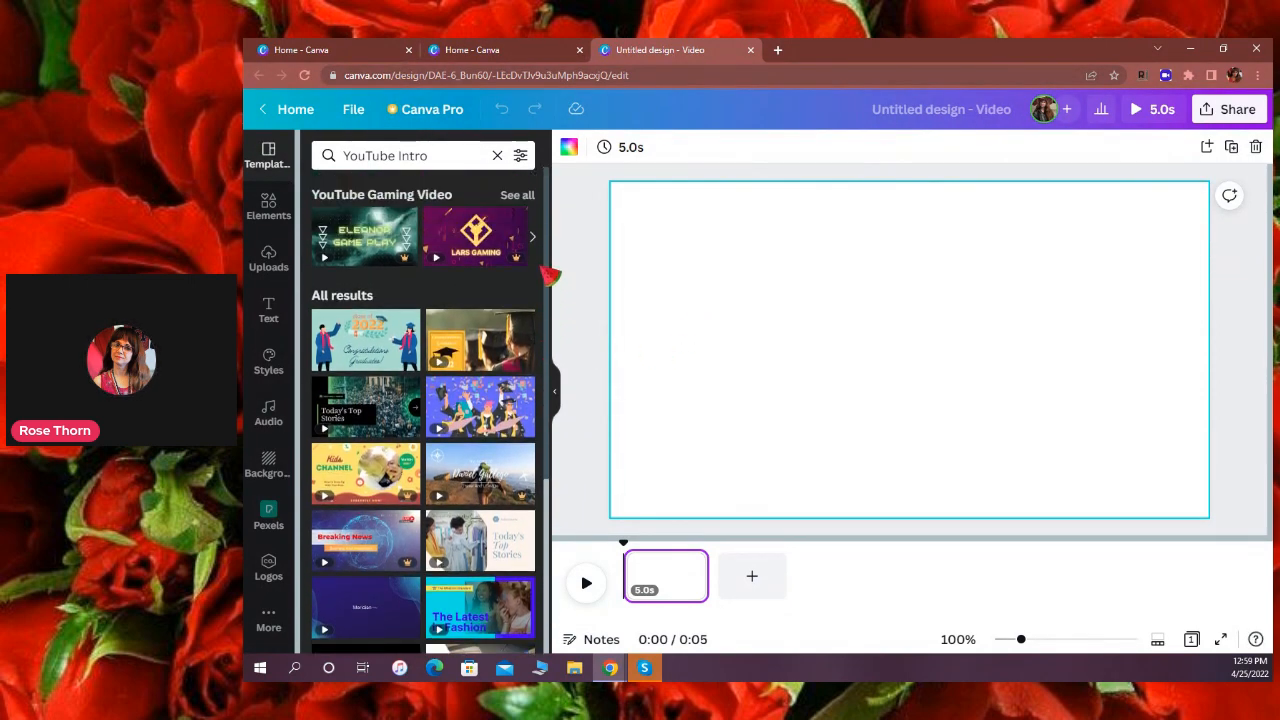
pyautogui.click(443, 158)
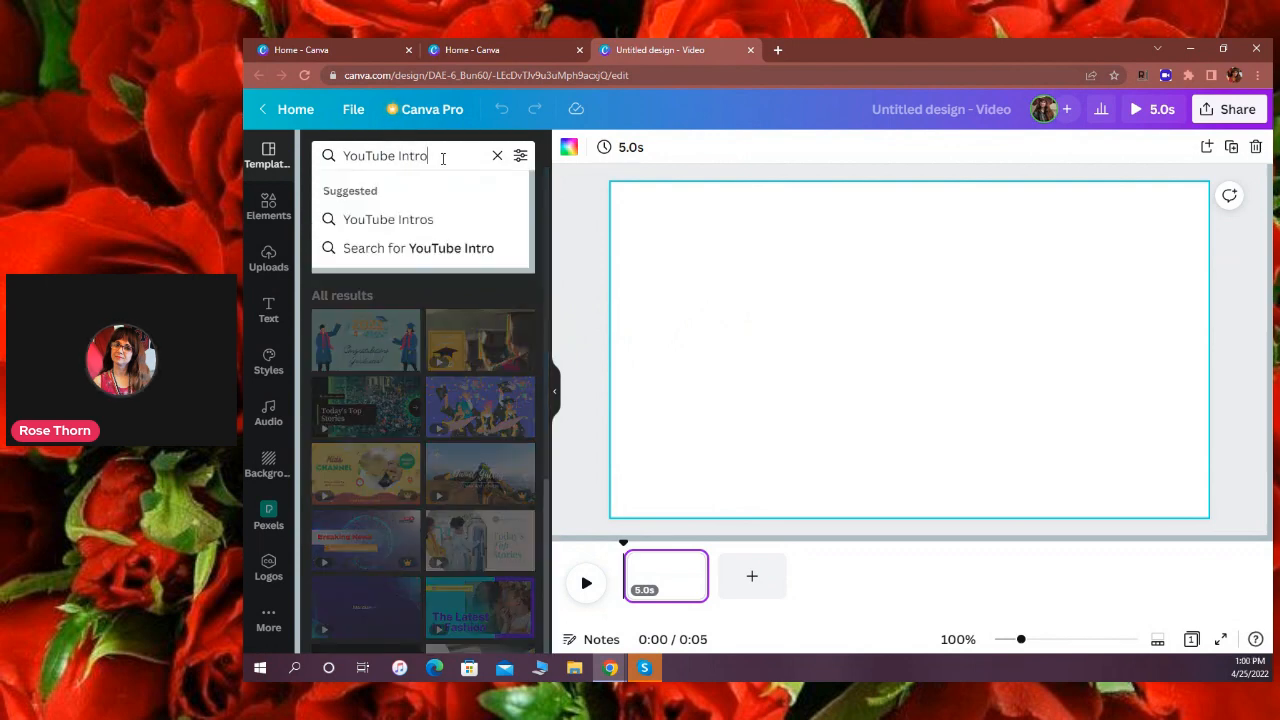
pyautogui.press('BackSpace')
pyautogui.press('BackSpace')
pyautogui.press('BackSpace')
pyautogui.press('BackSpace')
pyautogui.press('BackSpace')
pyautogui.press('BackSpace')
pyautogui.press('BackSpace')
pyautogui.press('BackSpace')
pyautogui.press('BackSpace')
pyautogui.press('BackSpace')
pyautogui.press('BackSpace')
pyautogui.press('BackSpace')
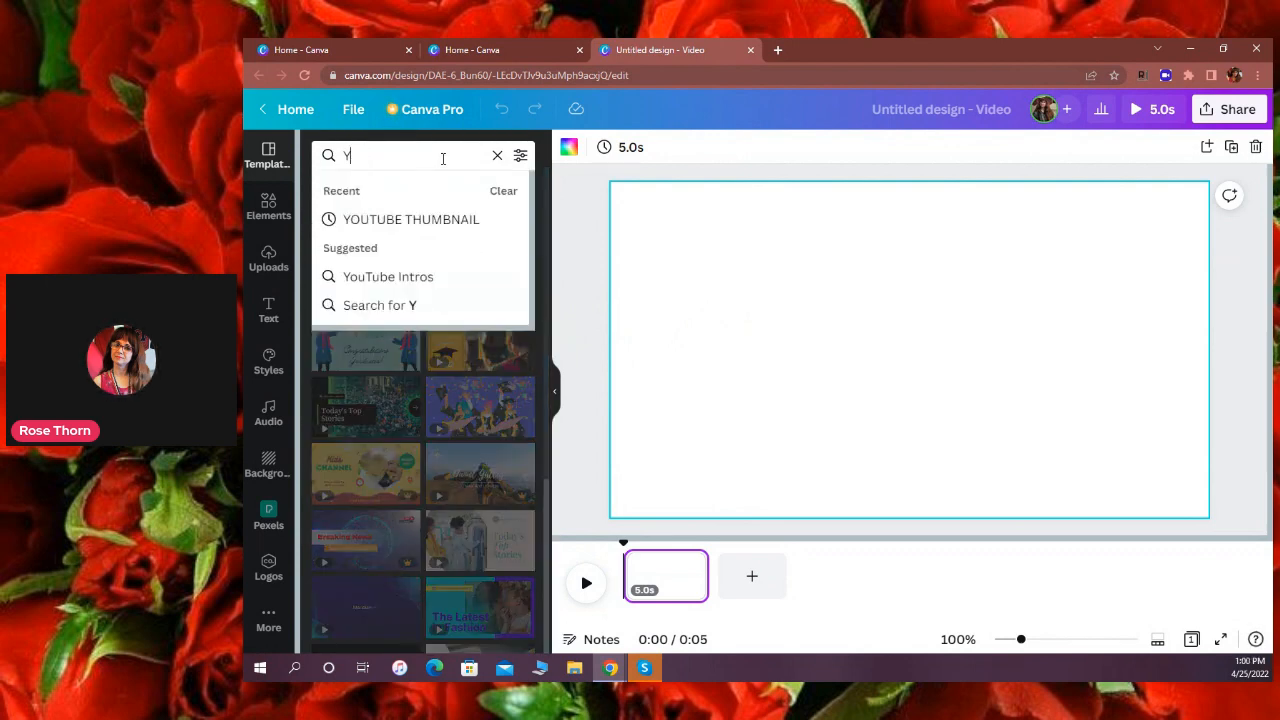
pyautogui.write('ROSES')
pyautogui.press('Return')
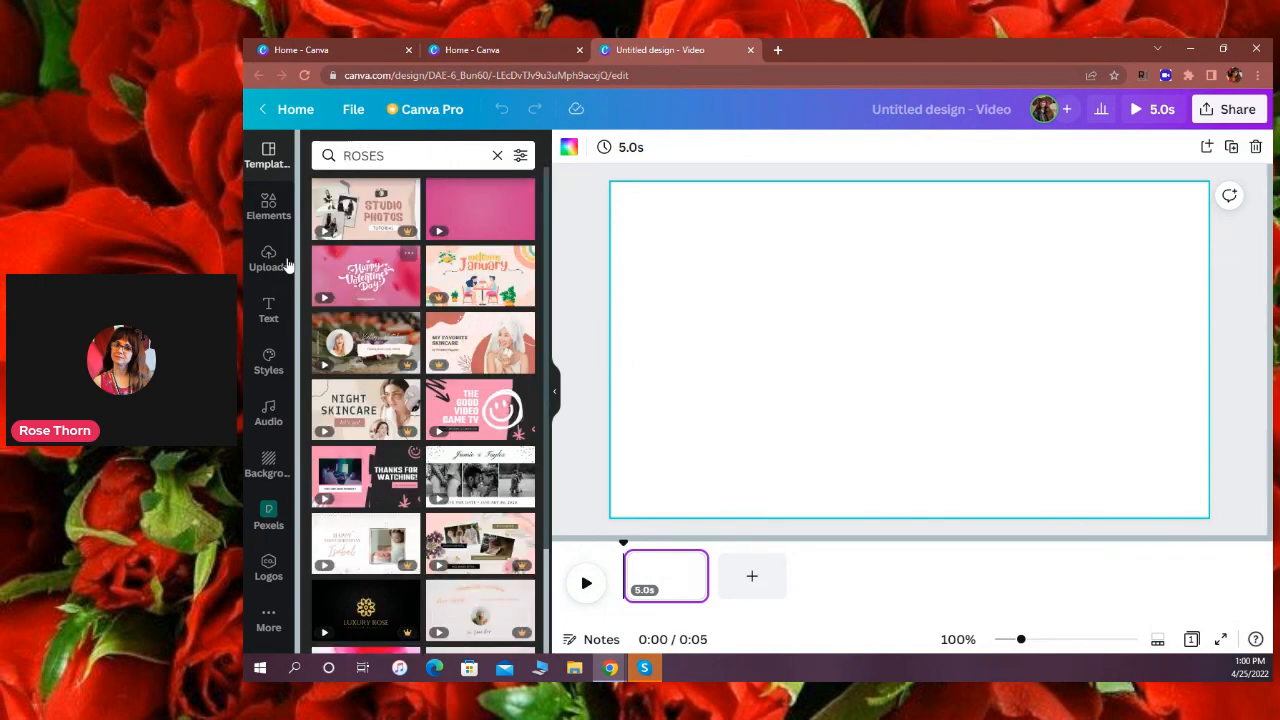
# Look through the uploaded images, videos and audio files available for the intro.
pyautogui.click(268, 215)
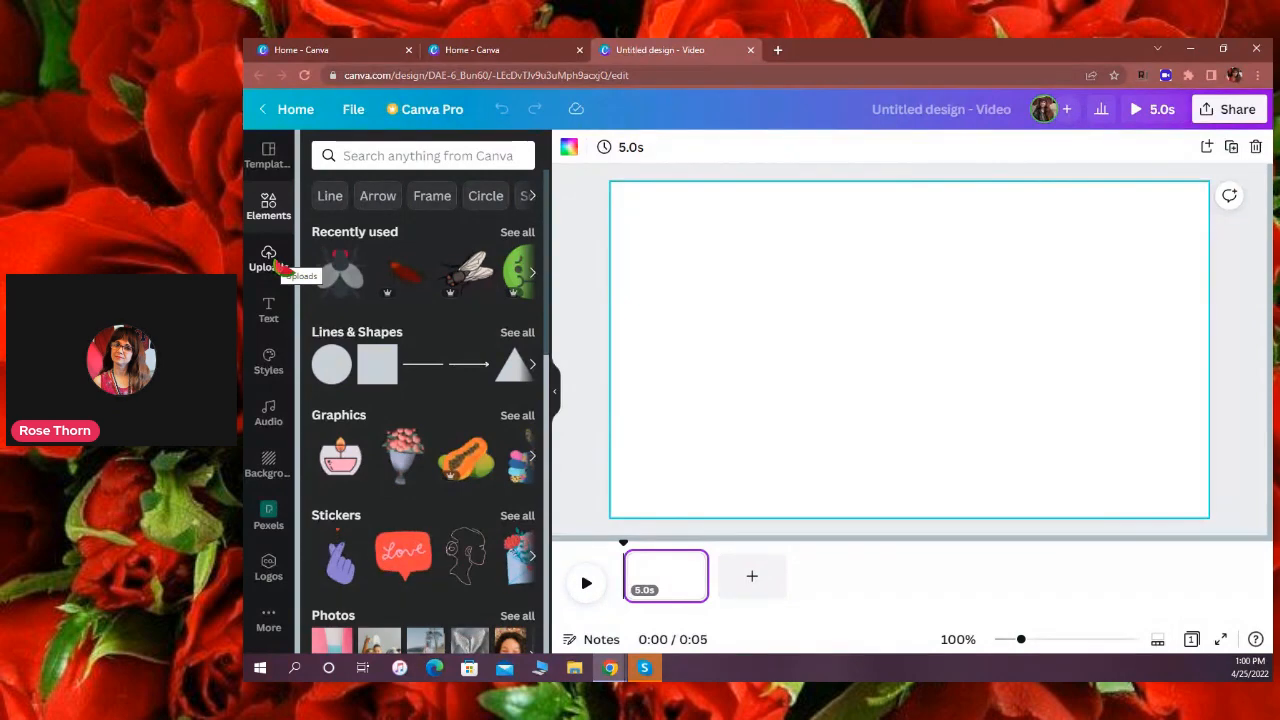
pyautogui.click(268, 259)
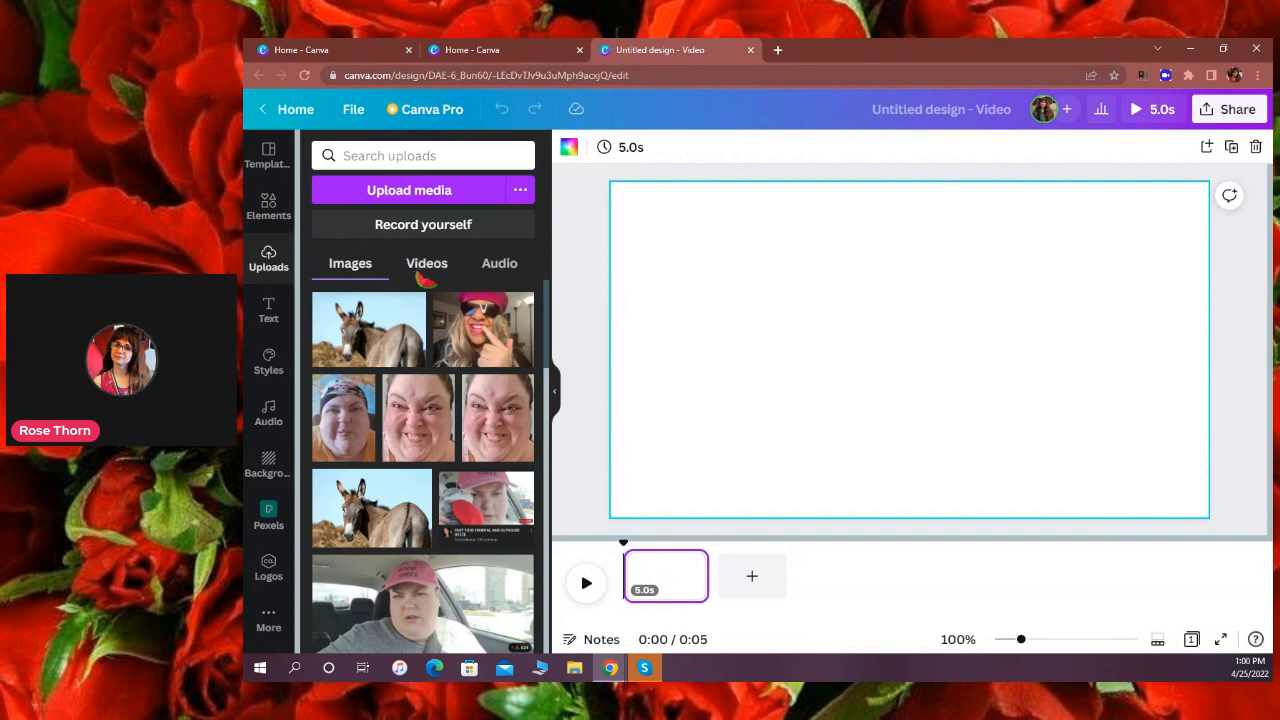
pyautogui.click(428, 266)
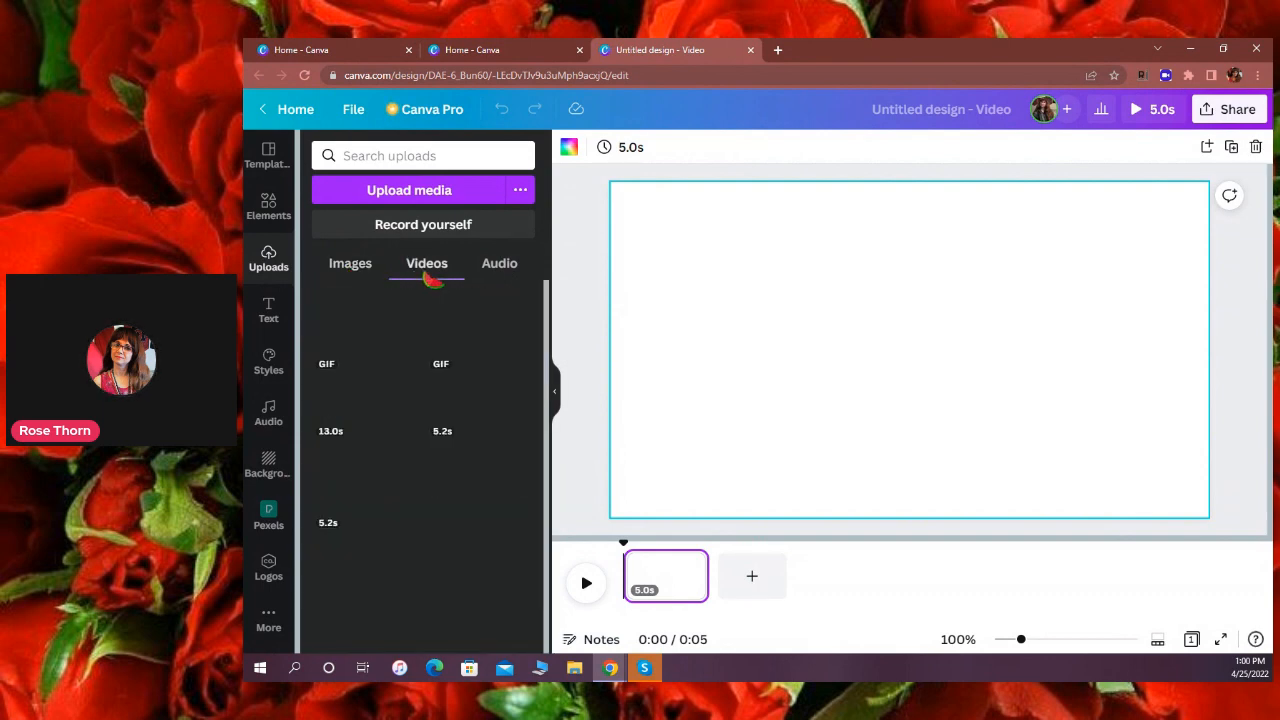
pyautogui.click(499, 270)
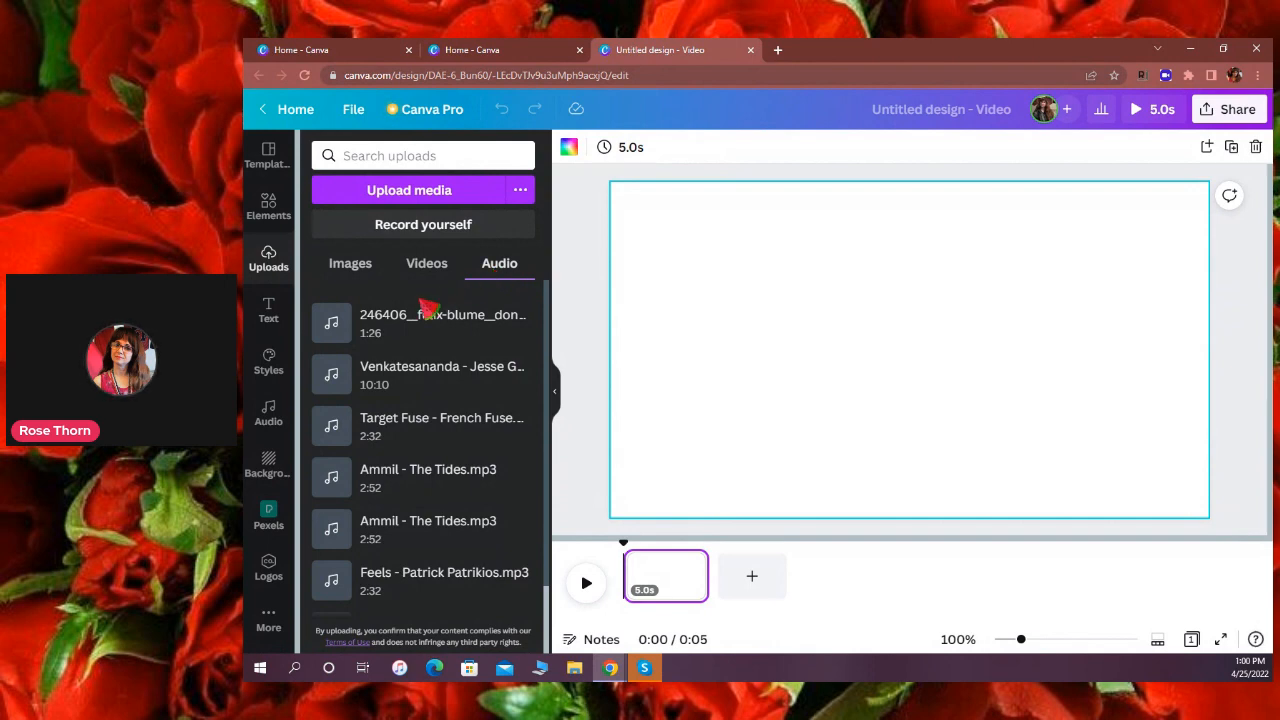
pyautogui.click(430, 266)
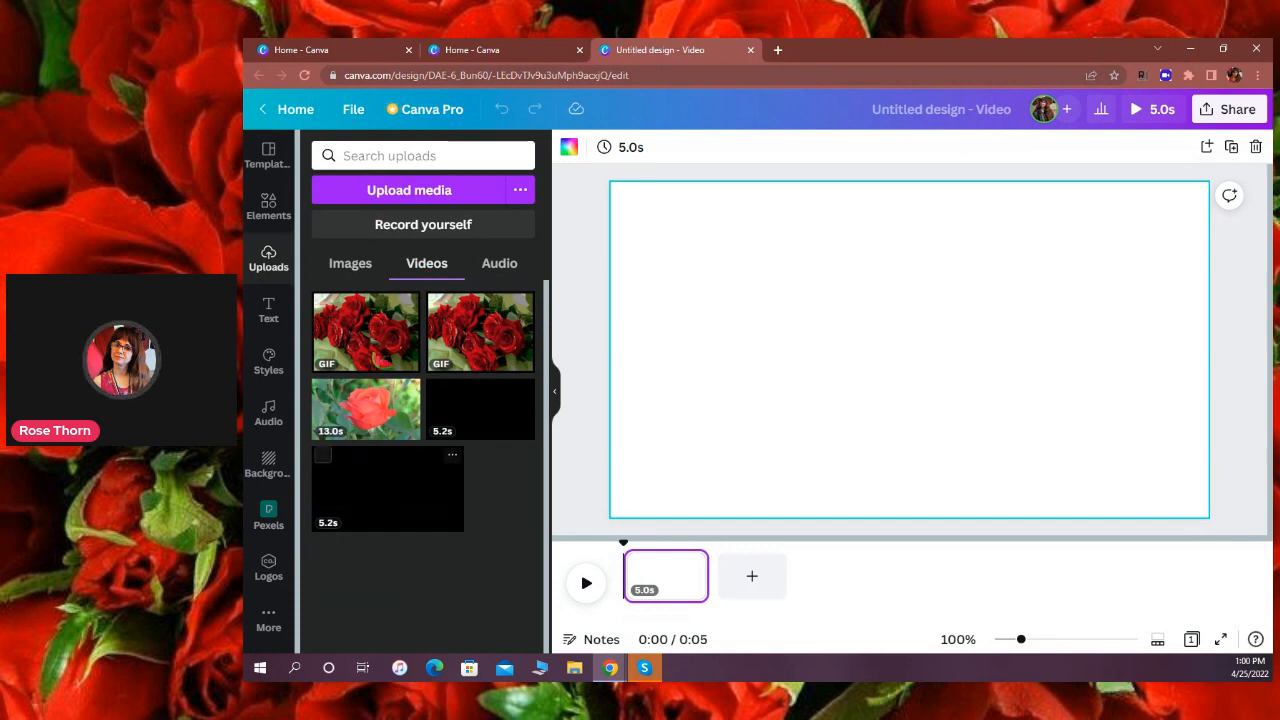
pyautogui.click(500, 266)
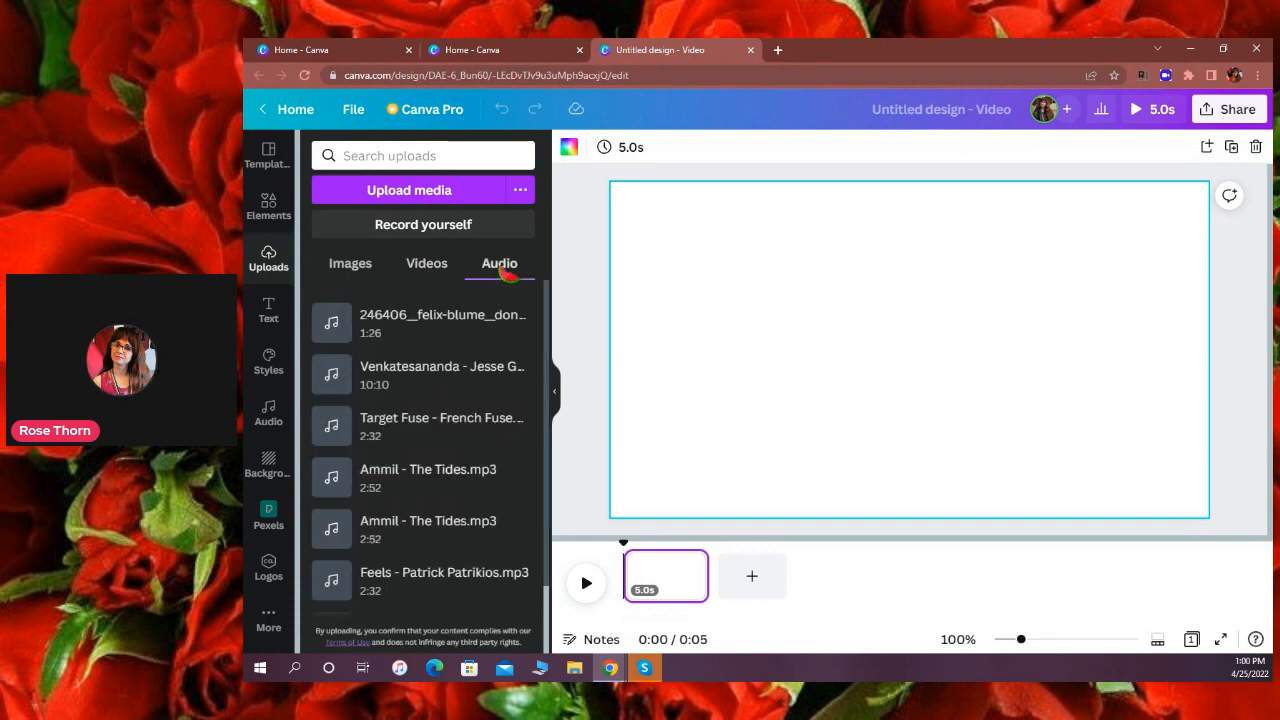
pyautogui.click(350, 270)
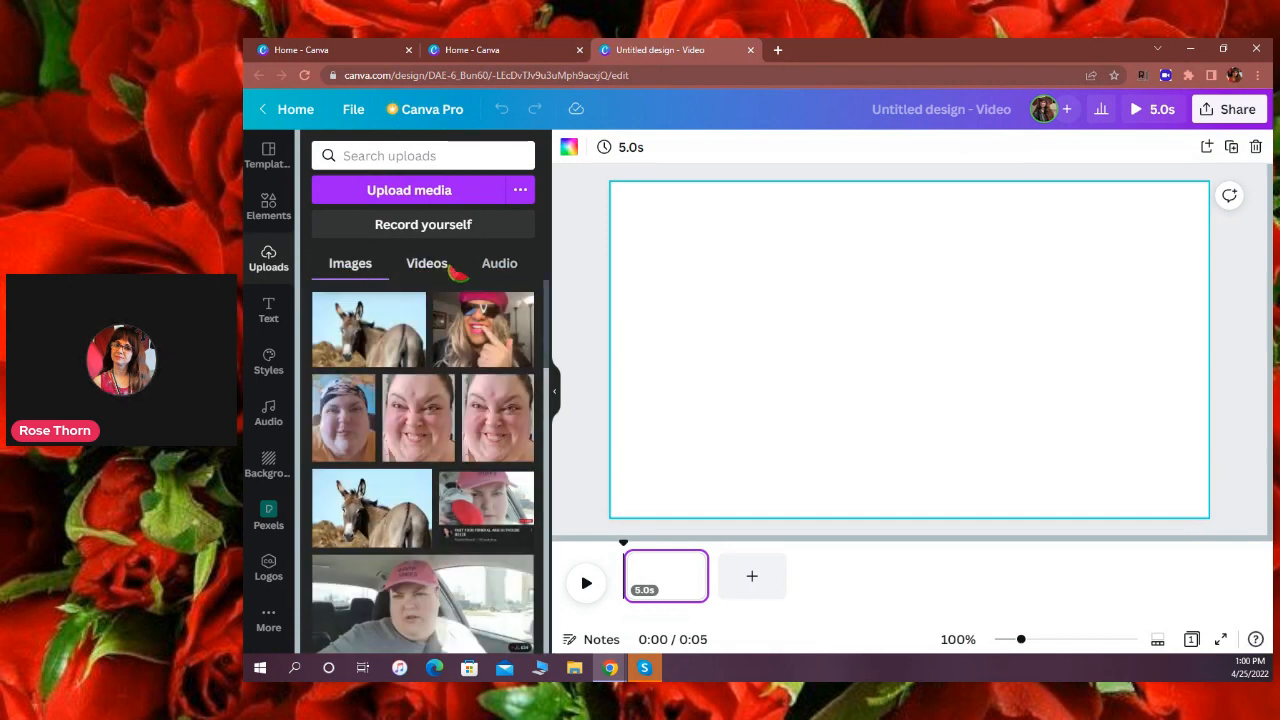
pyautogui.click(502, 268)
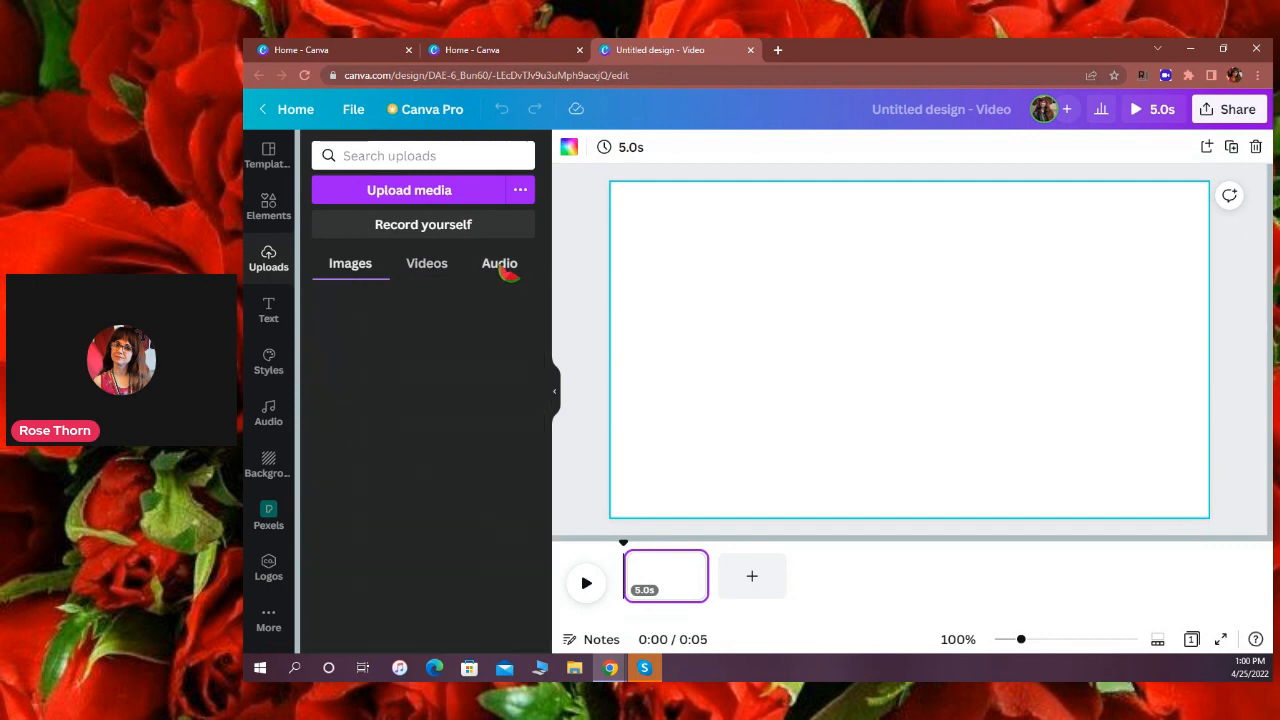
pyautogui.click(427, 268)
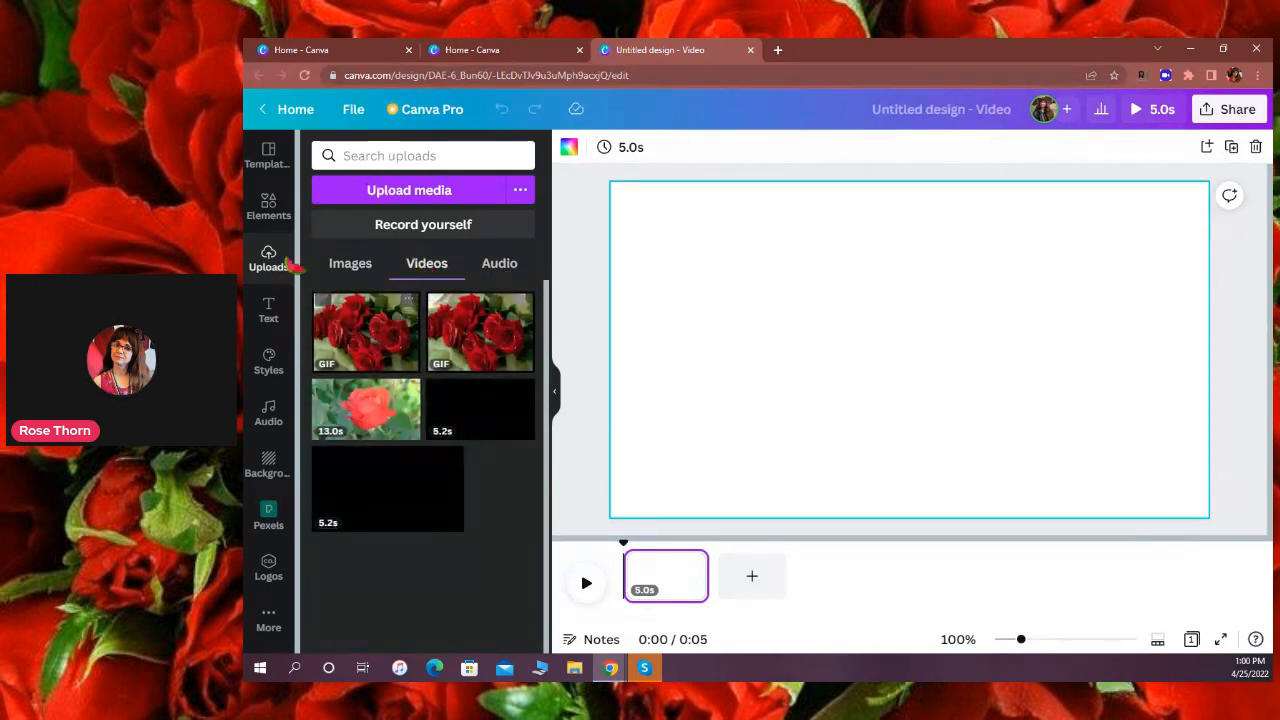
# Search the elements library for ROSES.
pyautogui.click(268, 205)
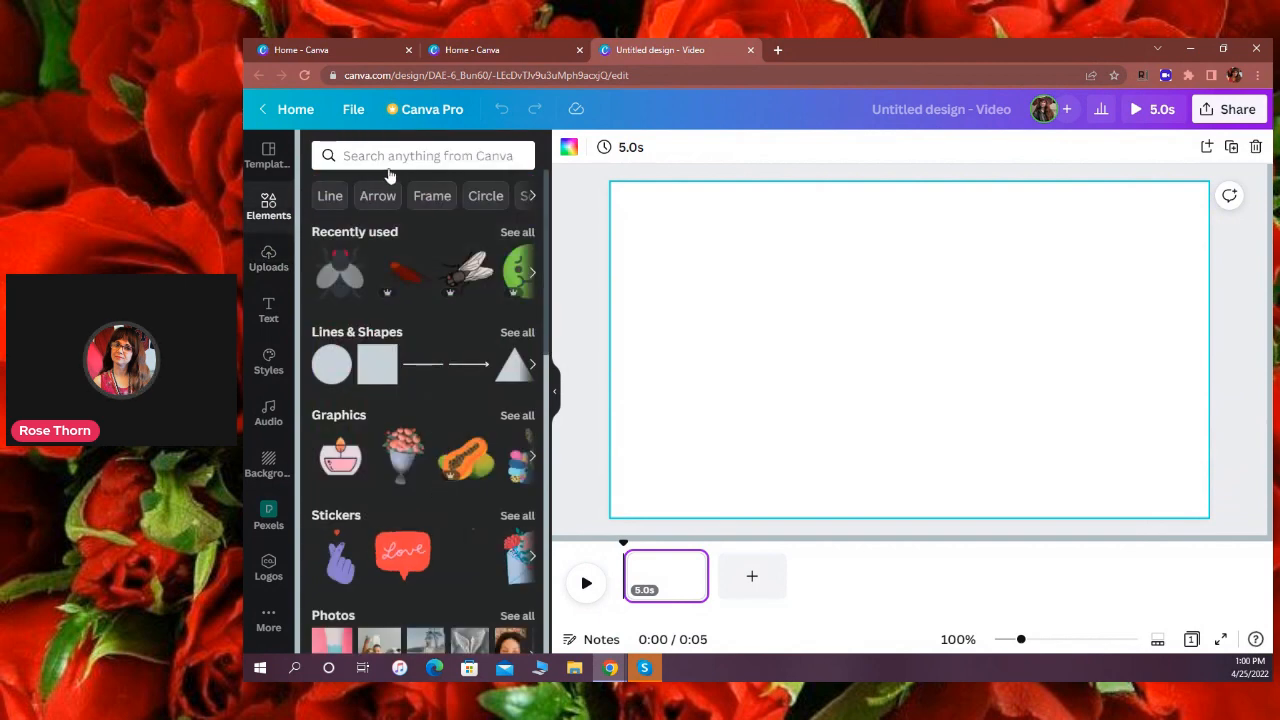
pyautogui.click(373, 156)
pyautogui.write('RPDR')
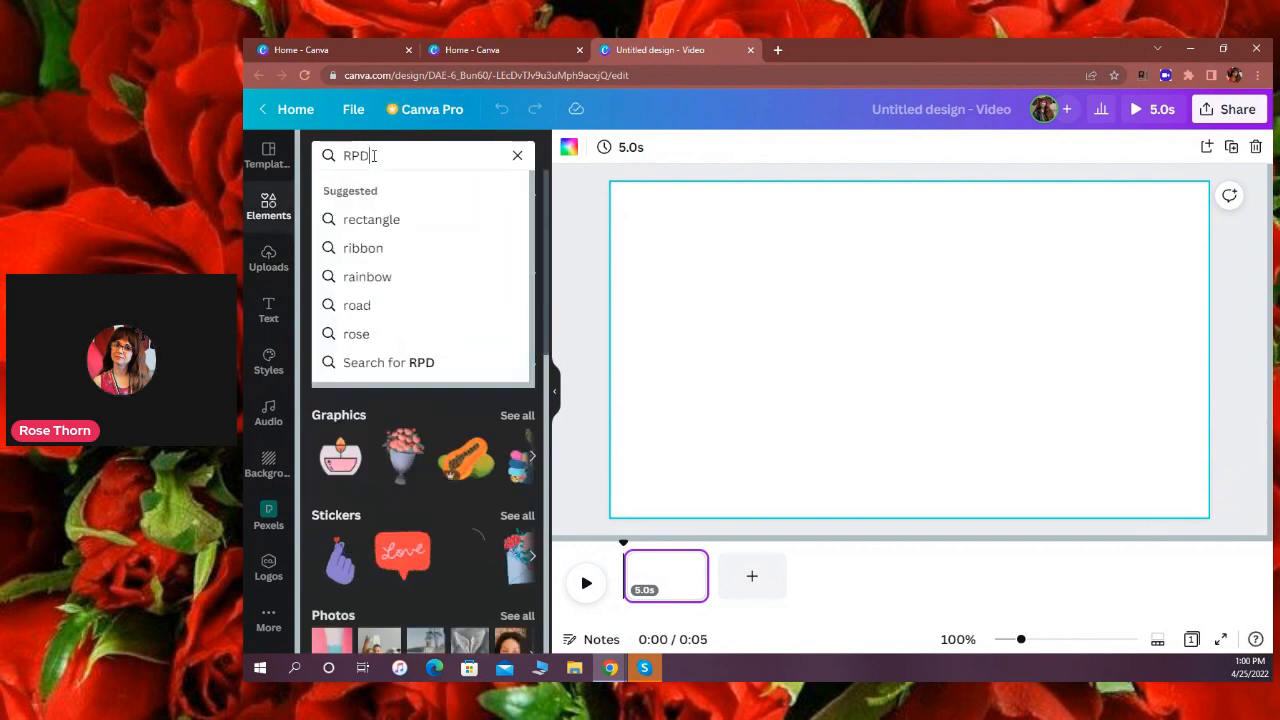
pyautogui.press('BackSpace')
pyautogui.press('BackSpace')
pyautogui.press('BackSpace')
pyautogui.write('OSES')
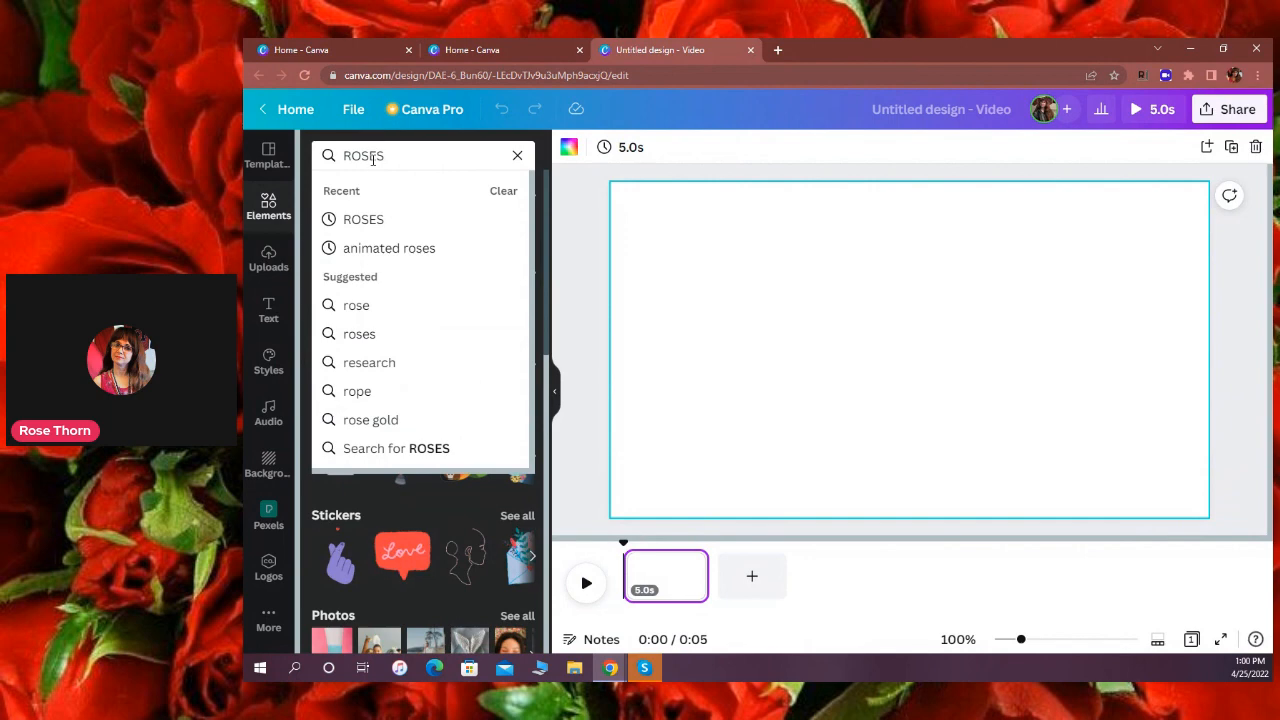
pyautogui.click(363, 222)
# Examine the rose graphics, photos and videos among the element search results.
pyautogui.scroll(-2, 557, 250)
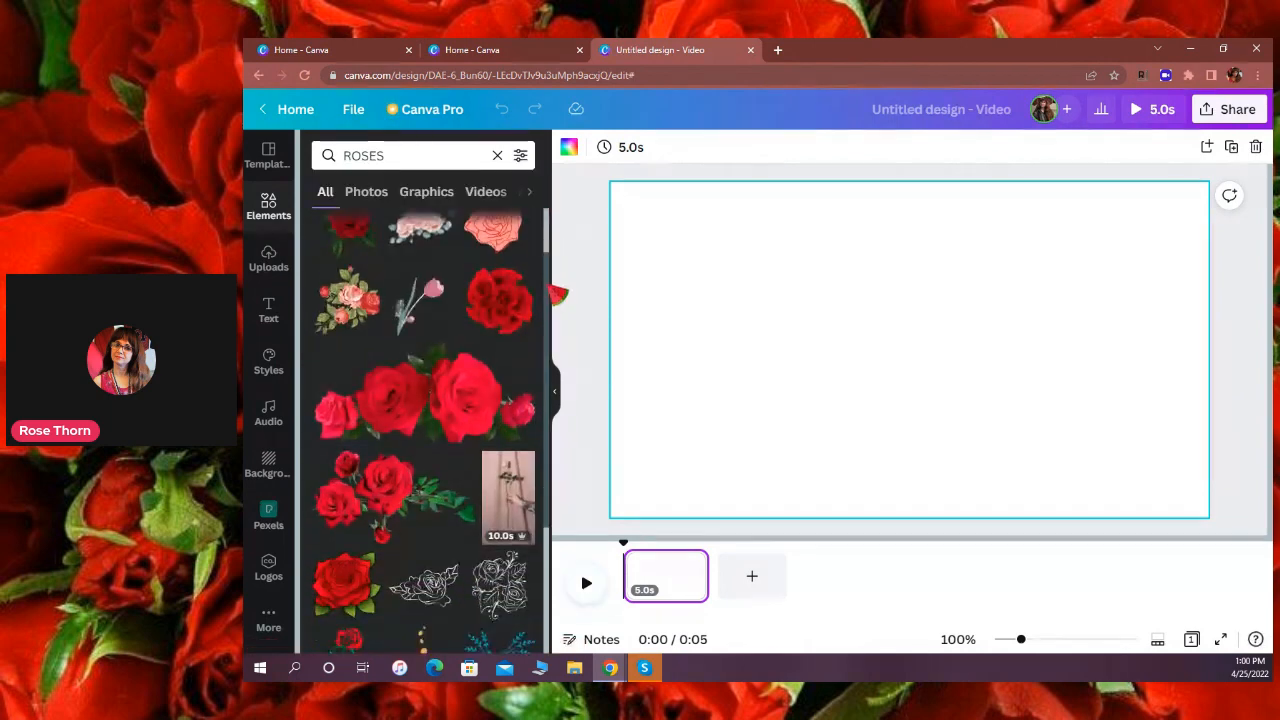
pyautogui.scroll(-2, 557, 314)
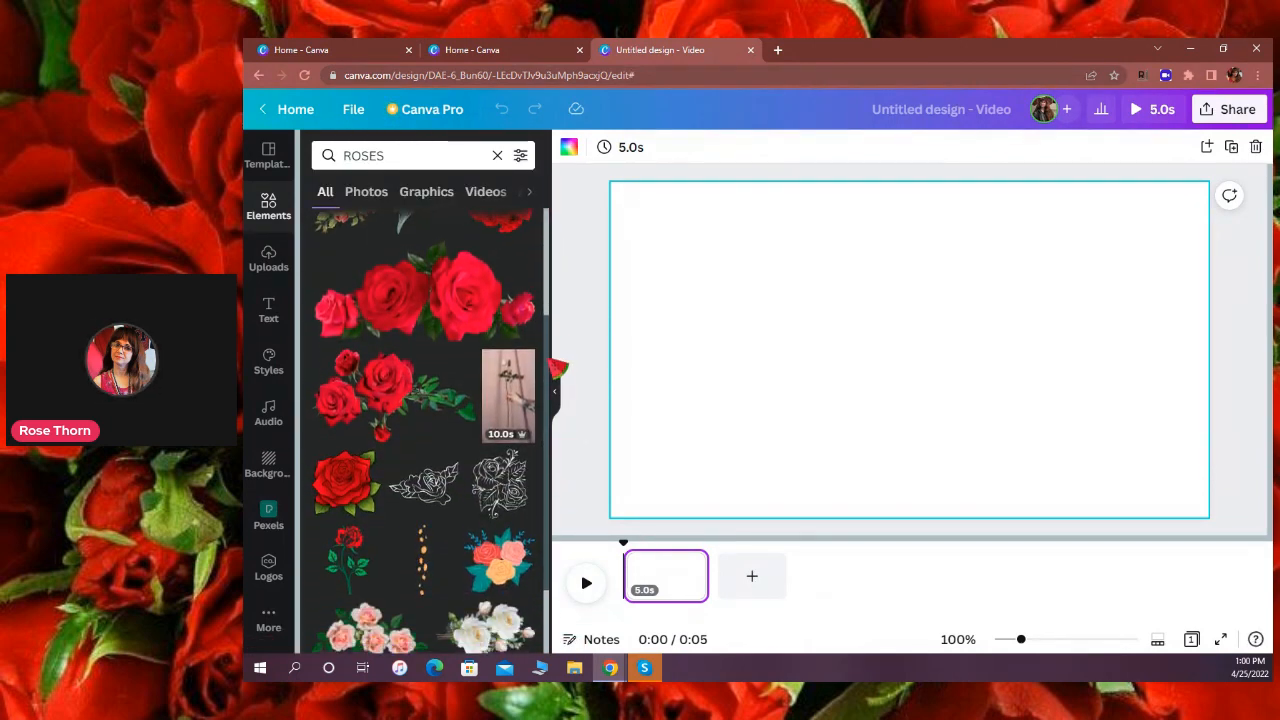
pyautogui.scroll(-5, 557, 349)
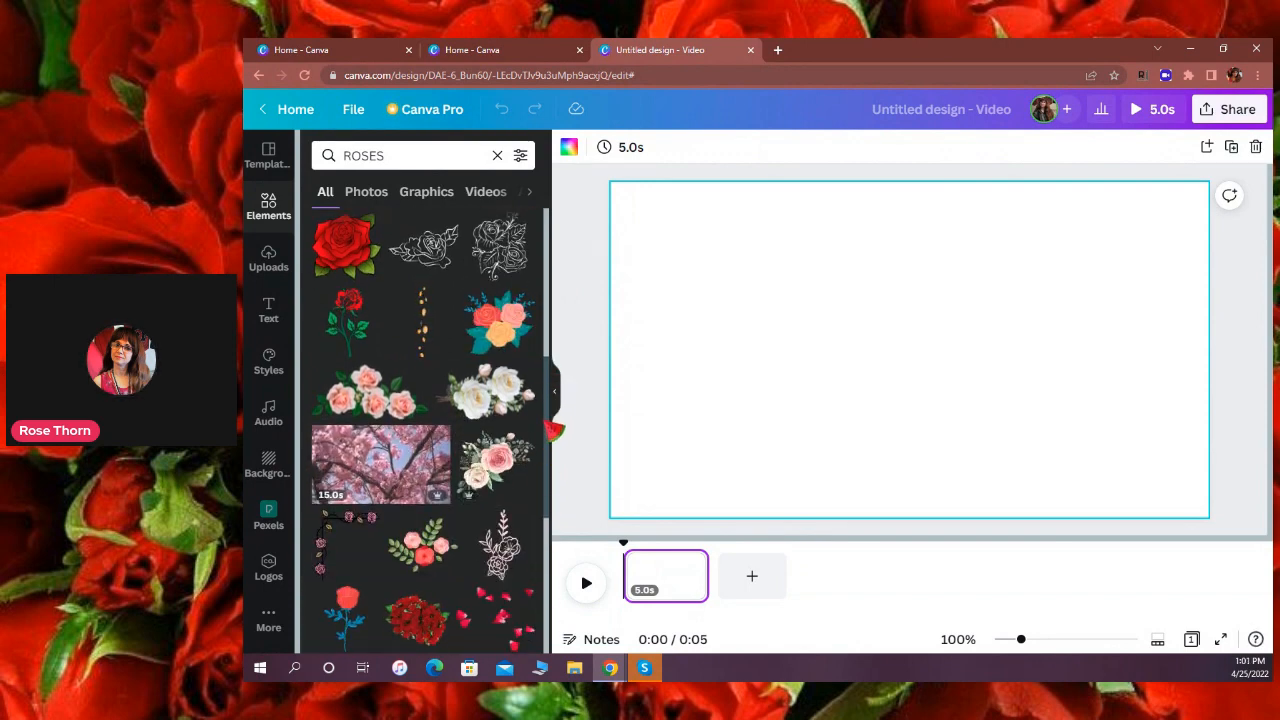
pyautogui.scroll(-6, 556, 428)
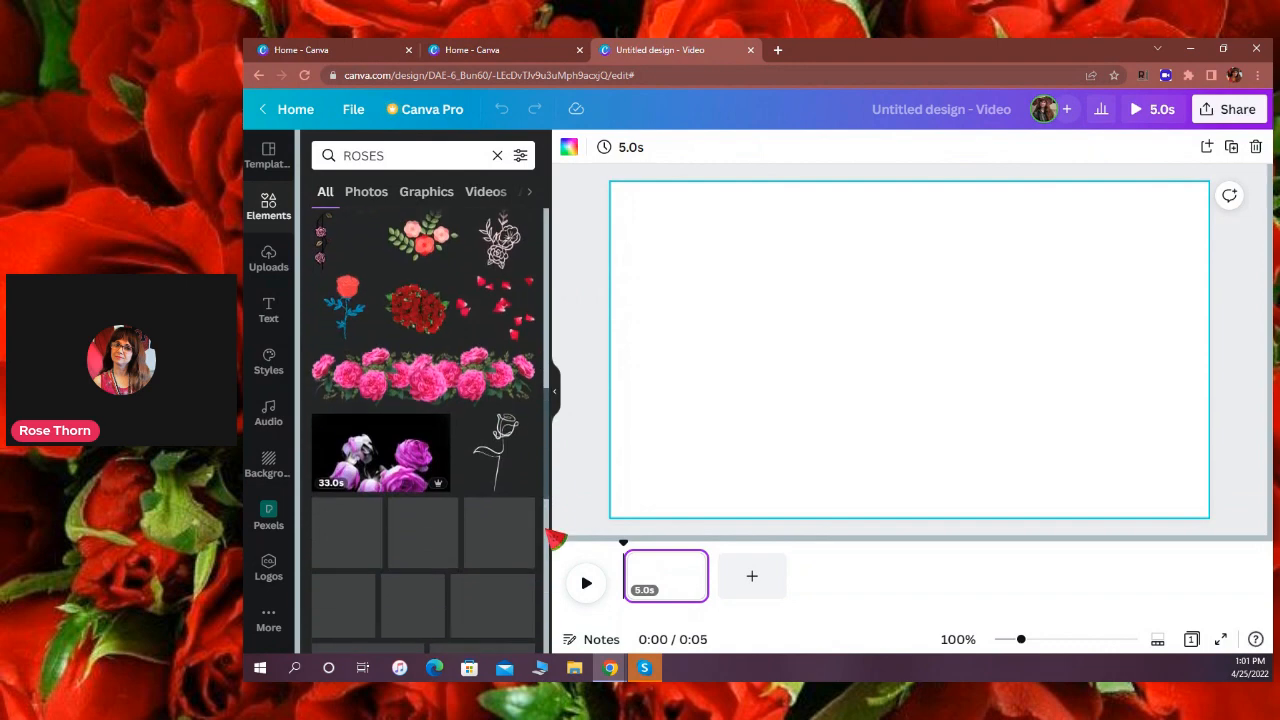
pyautogui.scroll(-2, 556, 550)
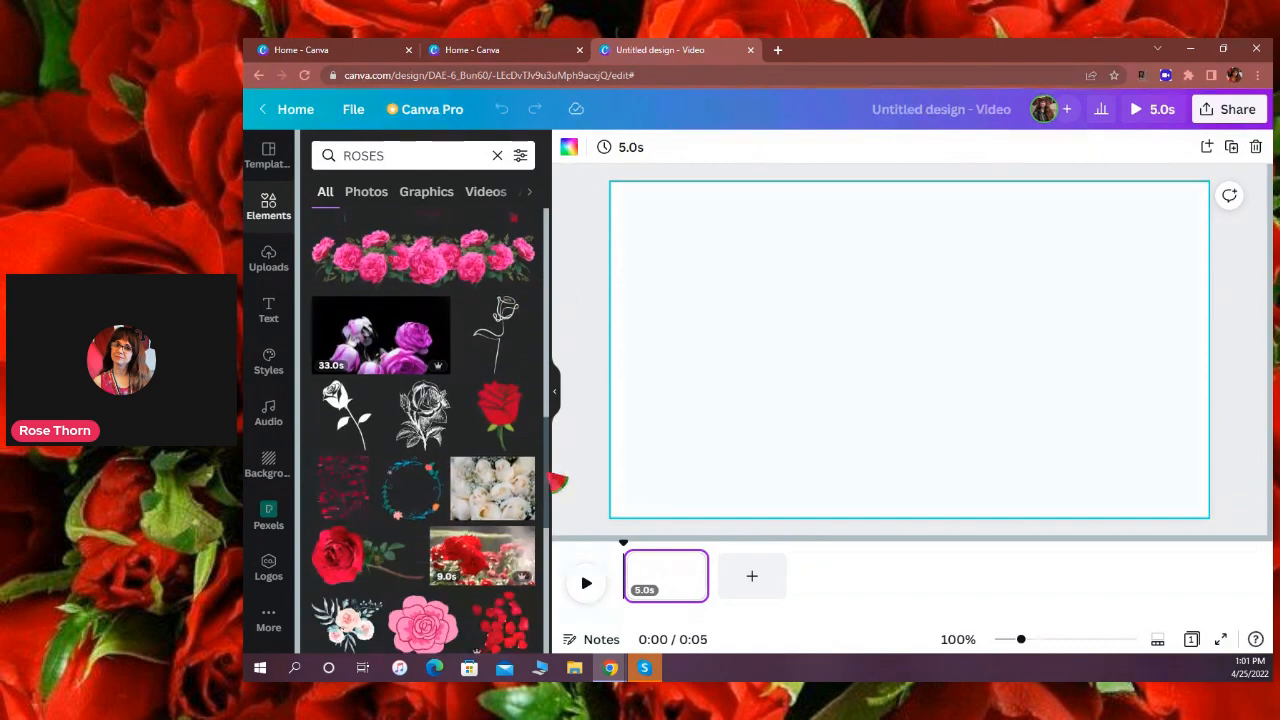
pyautogui.scroll(-2, 556, 470)
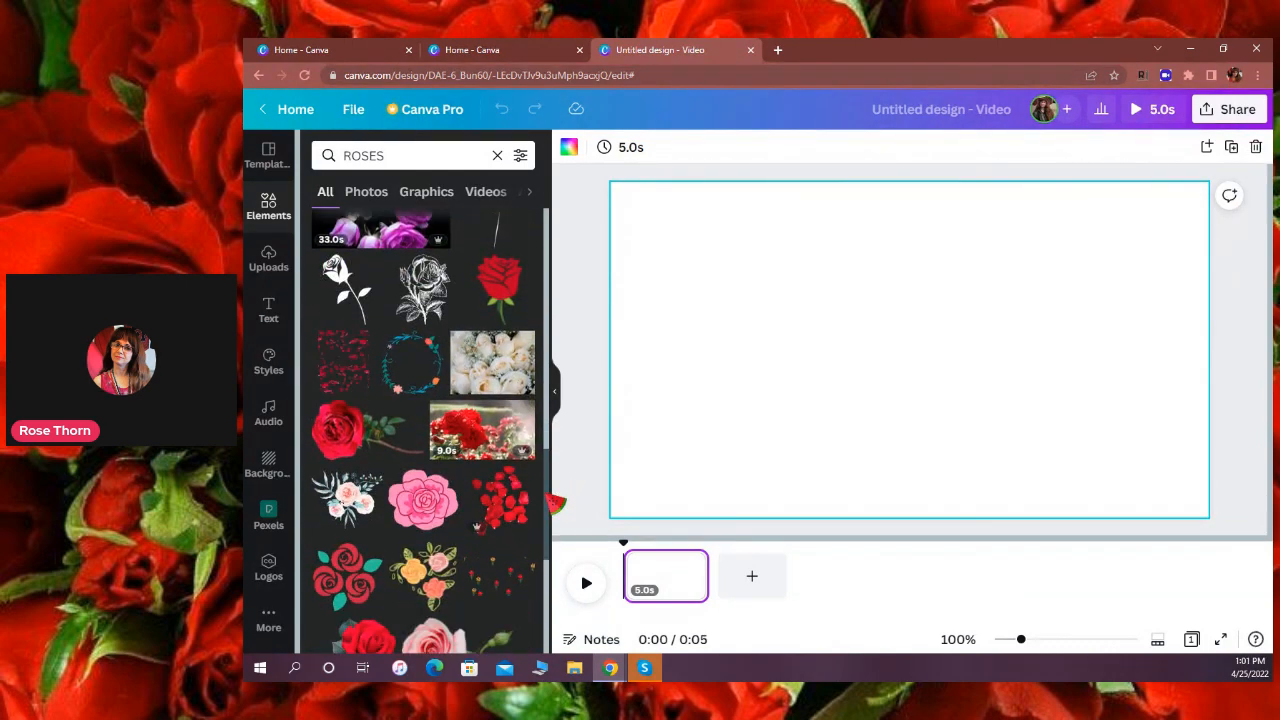
pyautogui.scroll(-4, 556, 503)
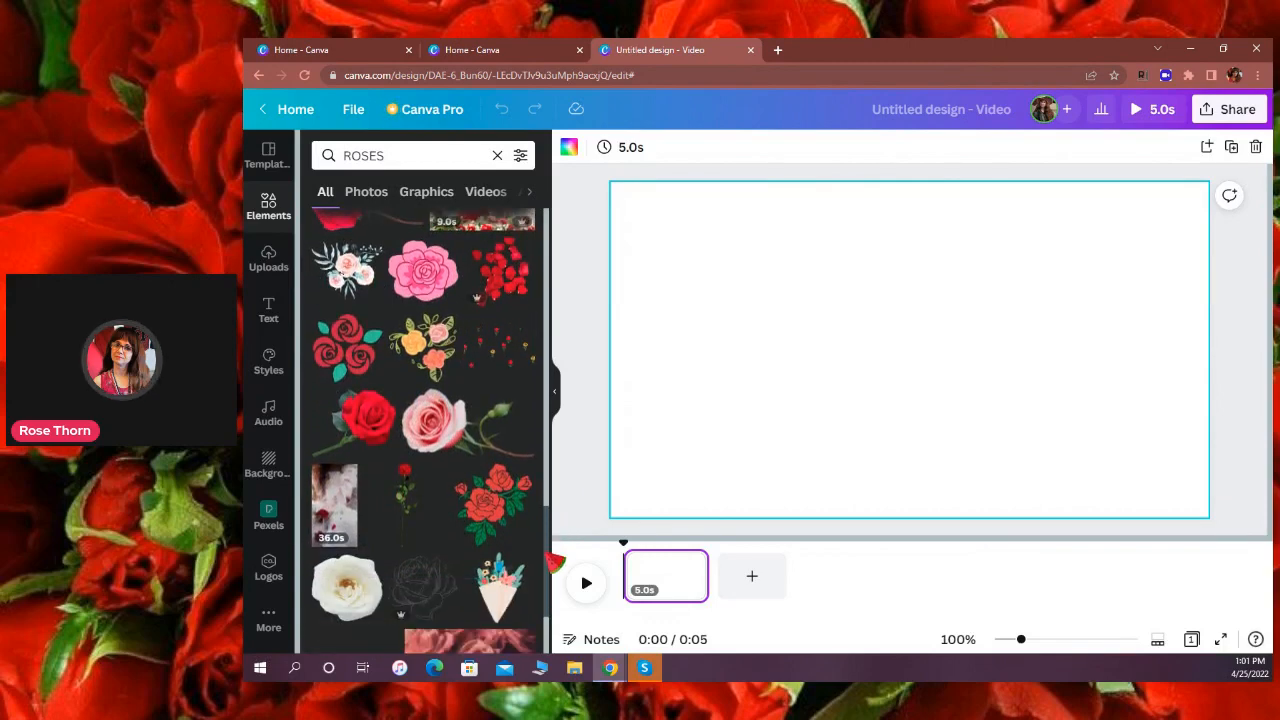
pyautogui.scroll(-1, 553, 565)
pyautogui.scroll(-2, 553, 560)
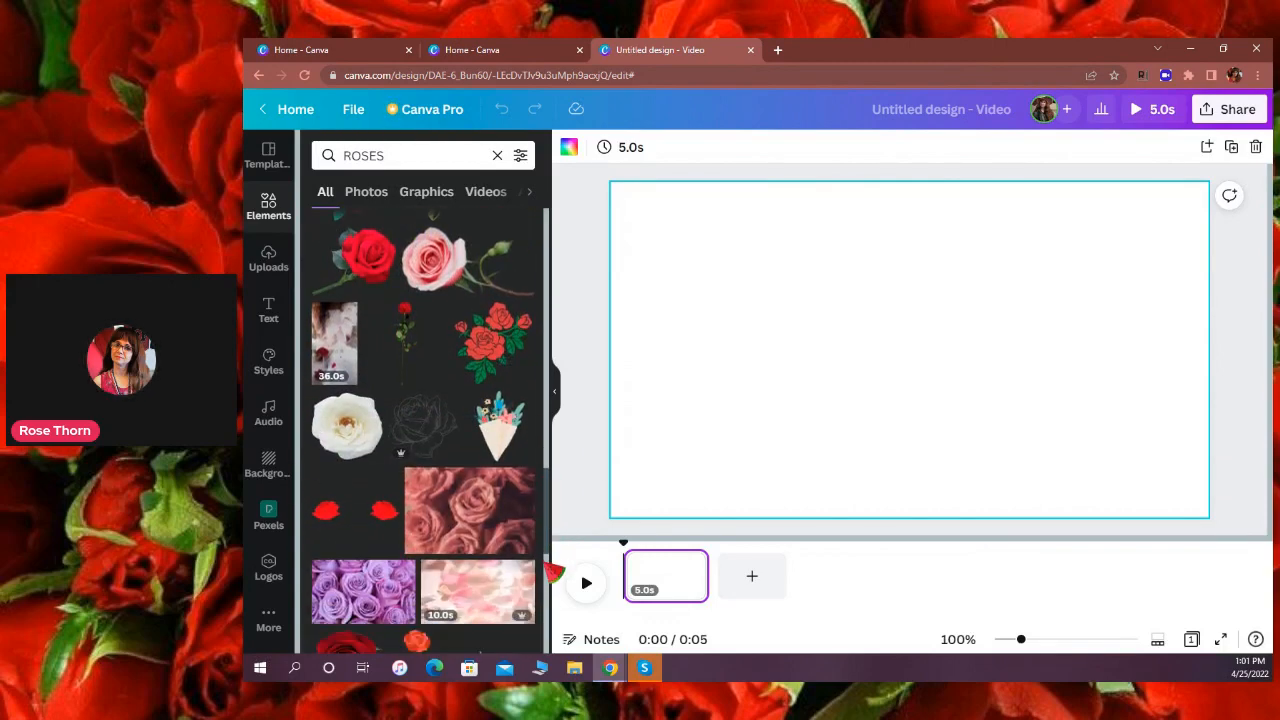
pyautogui.moveTo(553, 572); pyautogui.dragTo(562, 317)
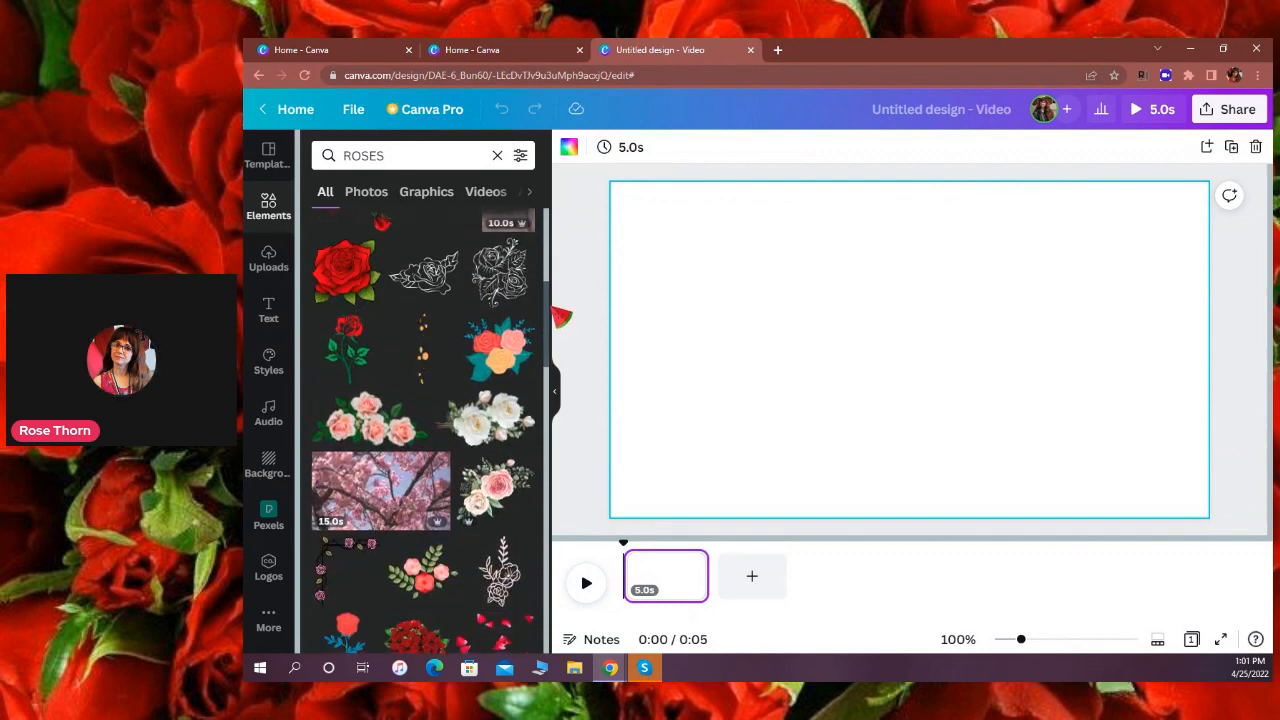
# Set the blank page's background to pink from the default colors.
pyautogui.click(567, 147)
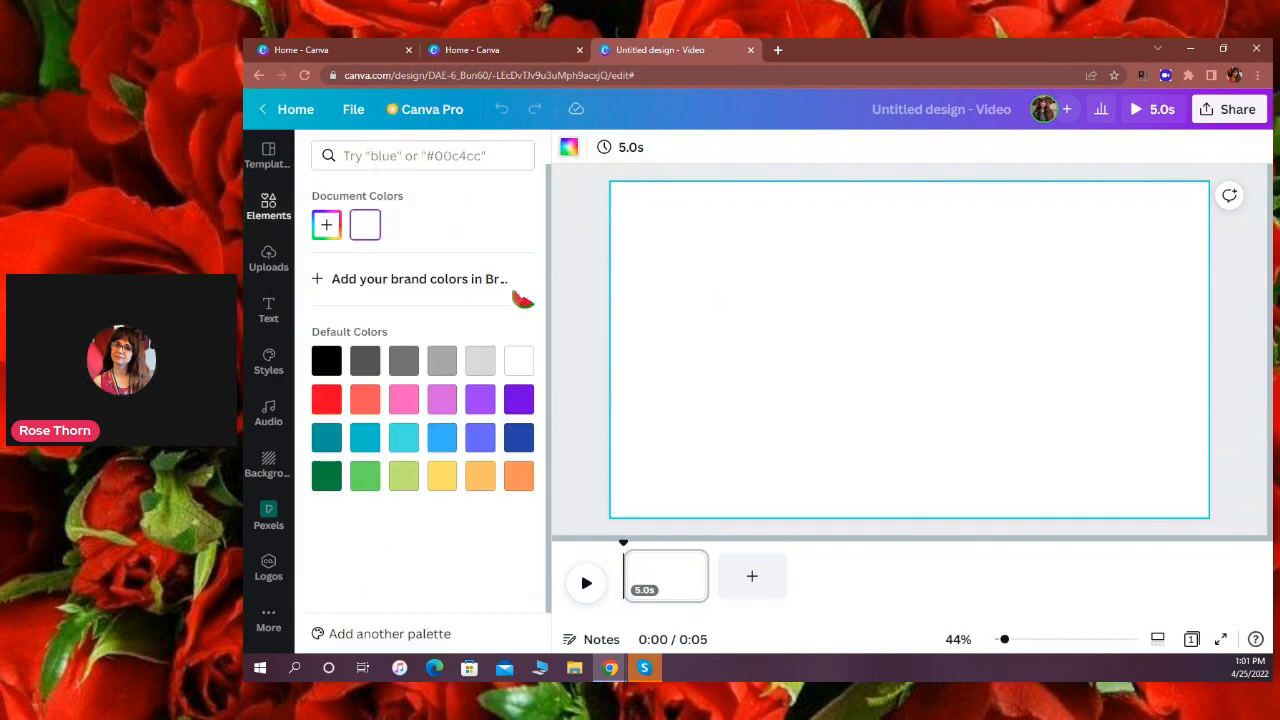
pyautogui.click(408, 401)
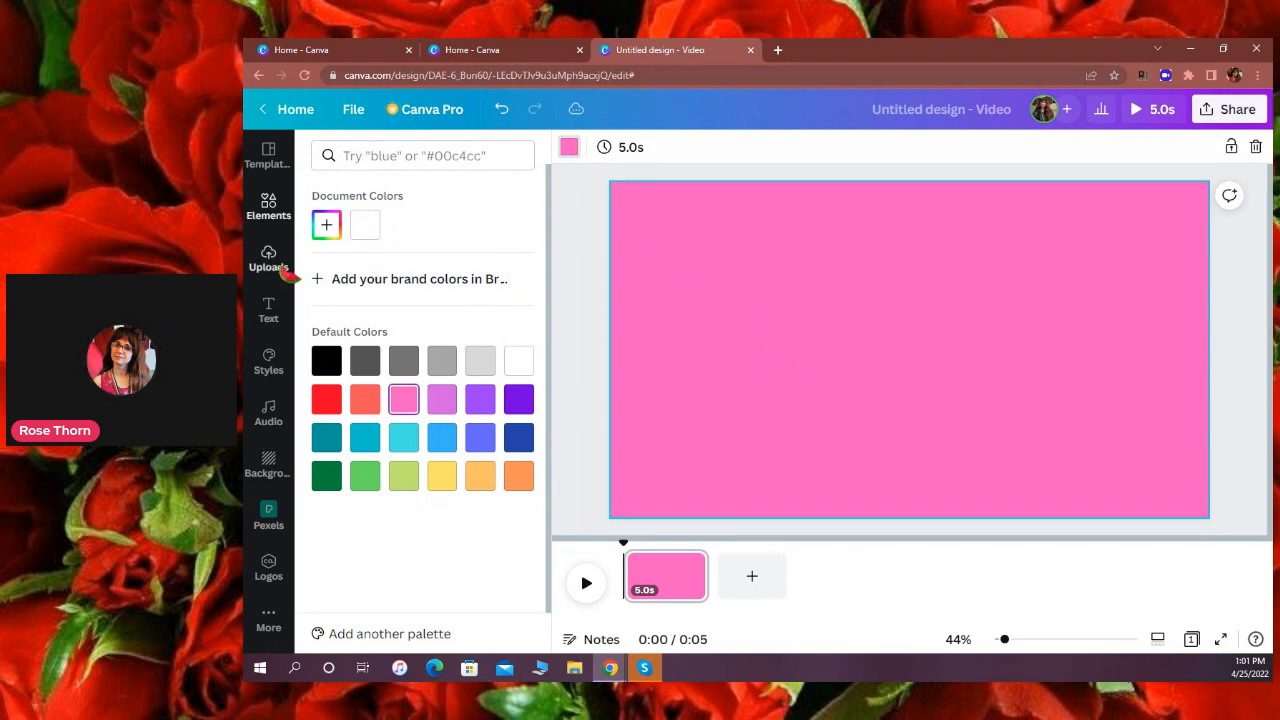
# Return to the elements library and search it for ROSES.
pyautogui.click(271, 222)
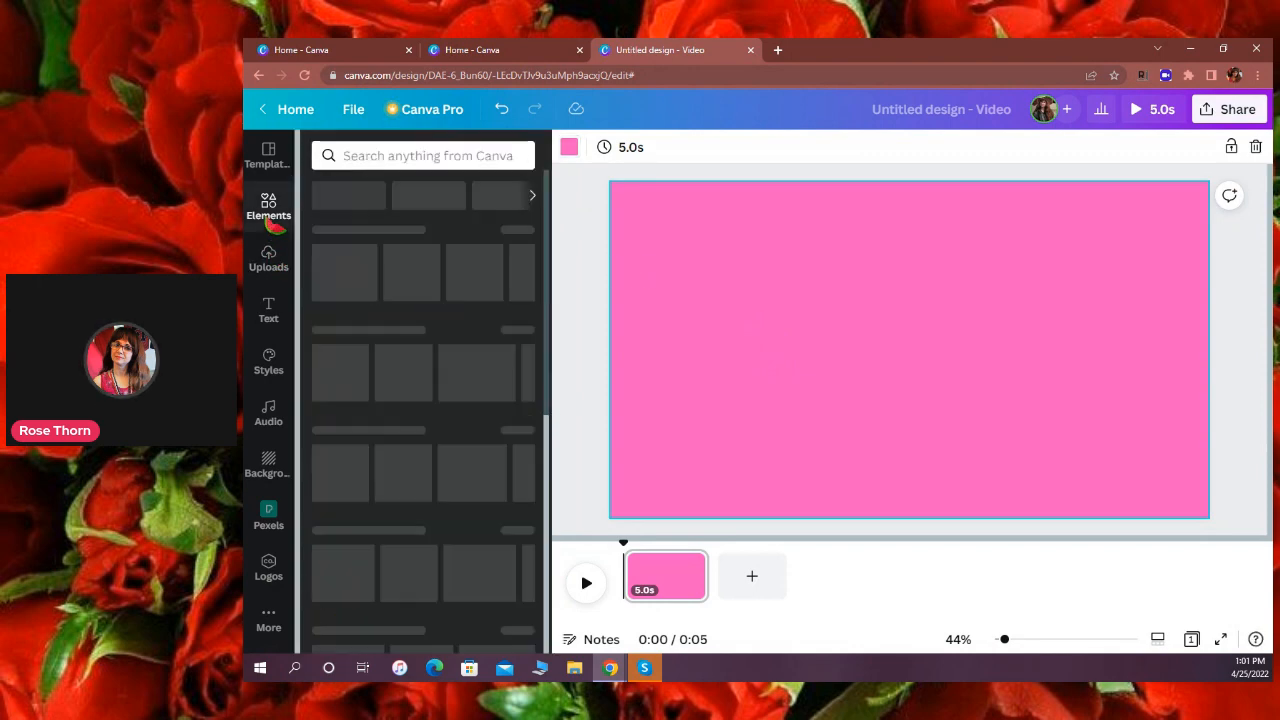
pyautogui.click(390, 155)
pyautogui.write('ROSES')
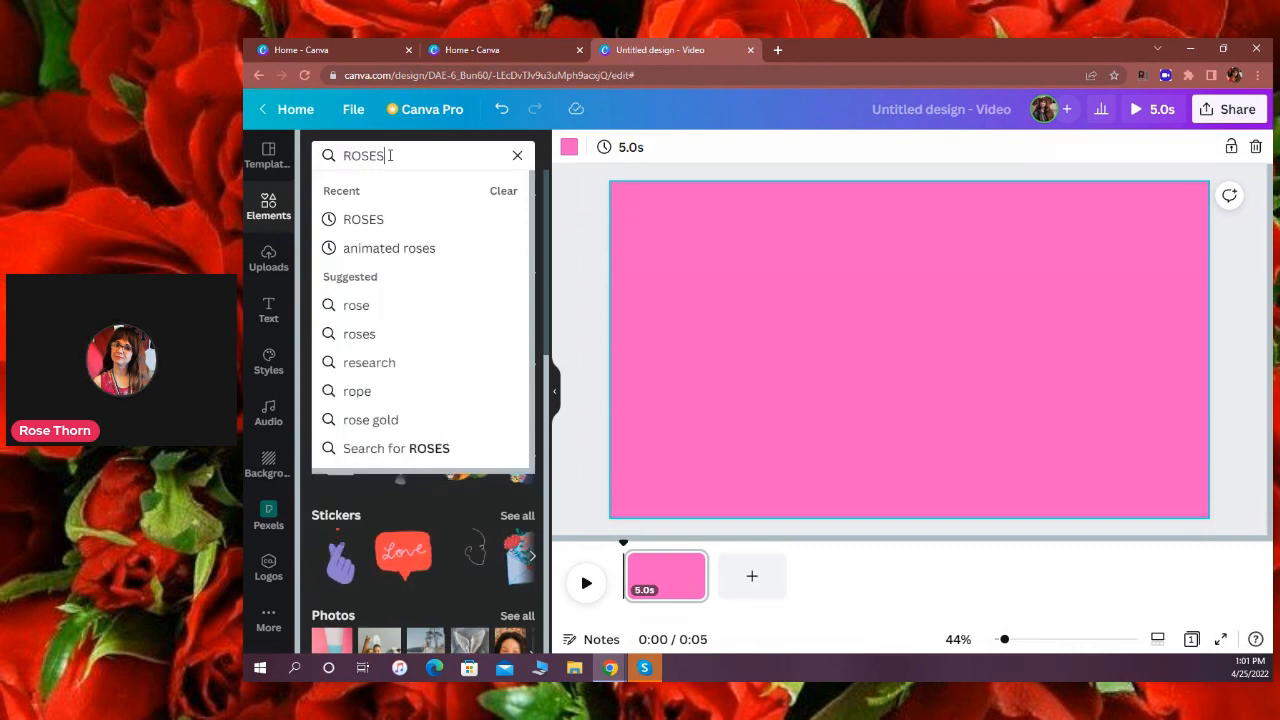
pyautogui.click(345, 219)
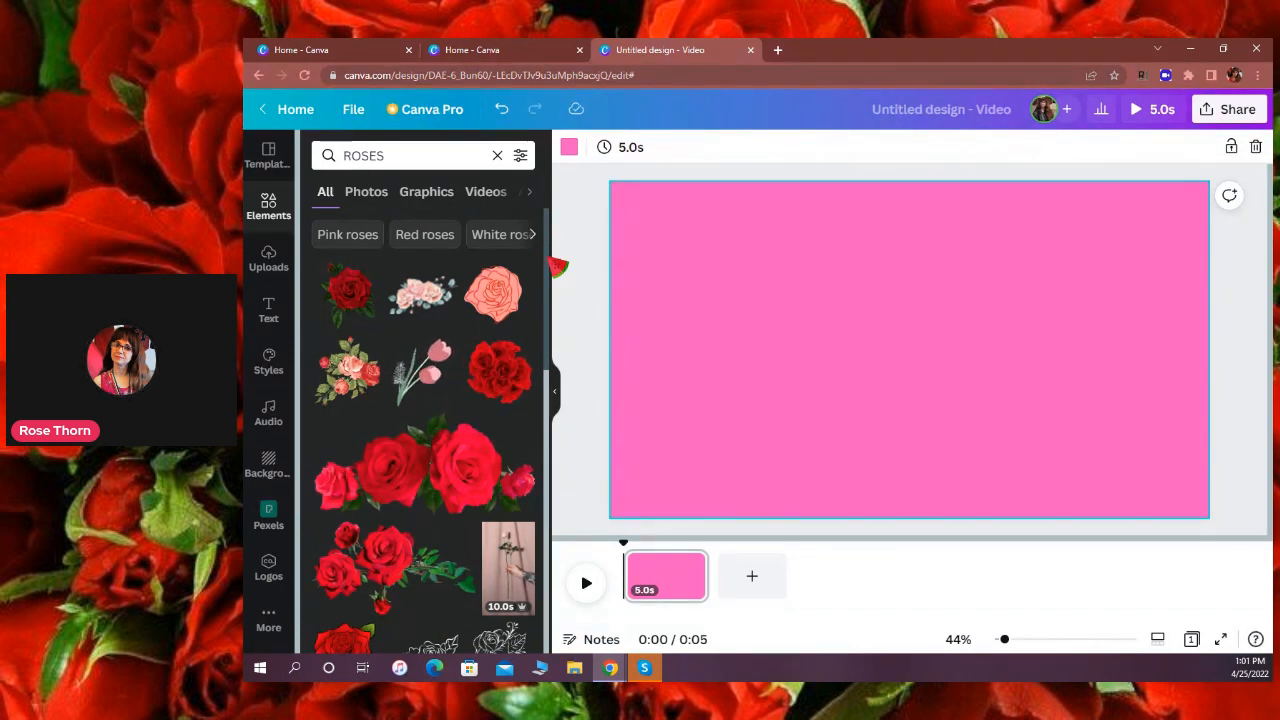
# Add the animated three-rose bouquet with teal leaves from the results and shrink it into the page's upper-left corner.
pyautogui.scroll(-2, 552, 290)
pyautogui.scroll(-3, 555, 330)
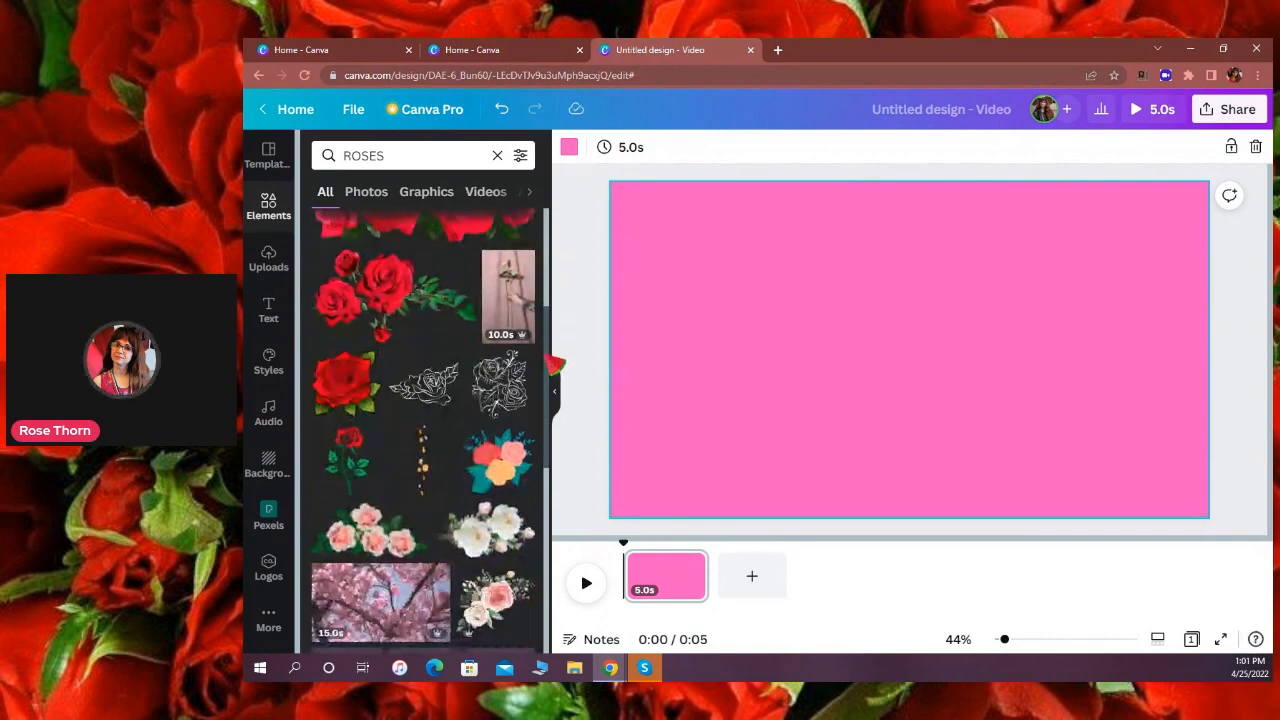
pyautogui.scroll(-3, 552, 365)
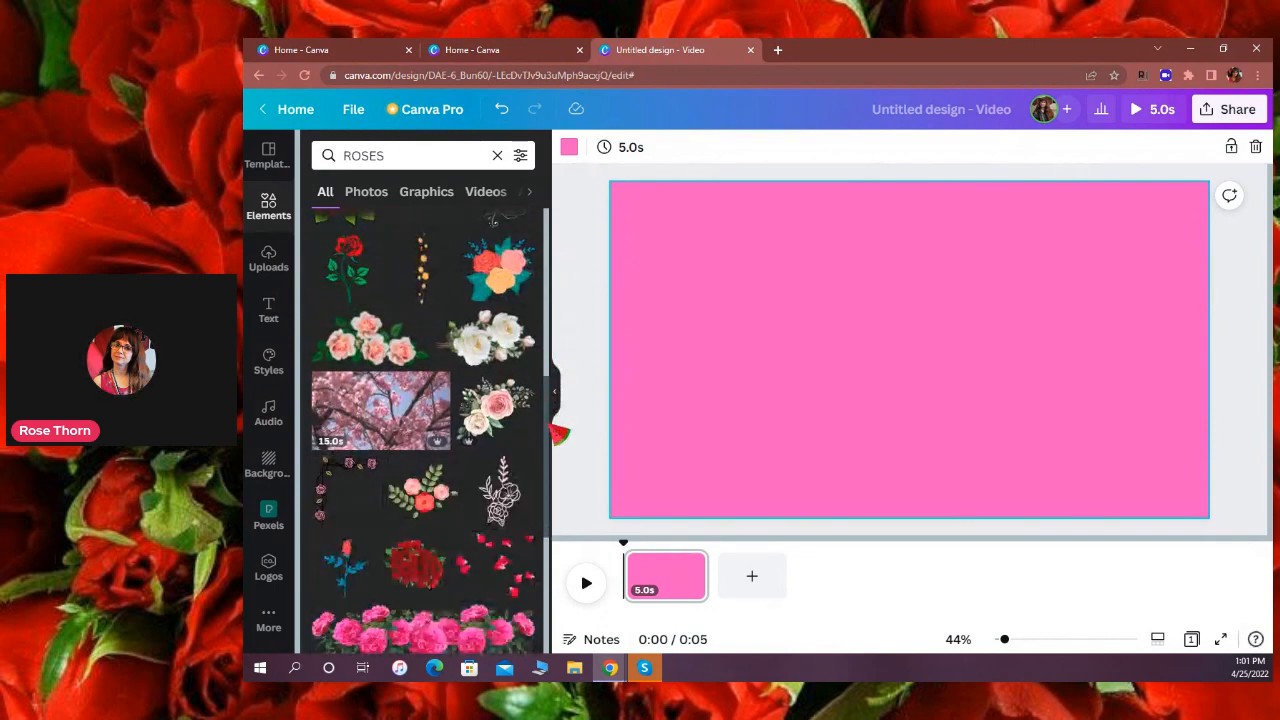
pyautogui.moveTo(571, 277); pyautogui.dragTo(668, 234)
pyautogui.moveTo(904, 455); pyautogui.dragTo(800, 355)
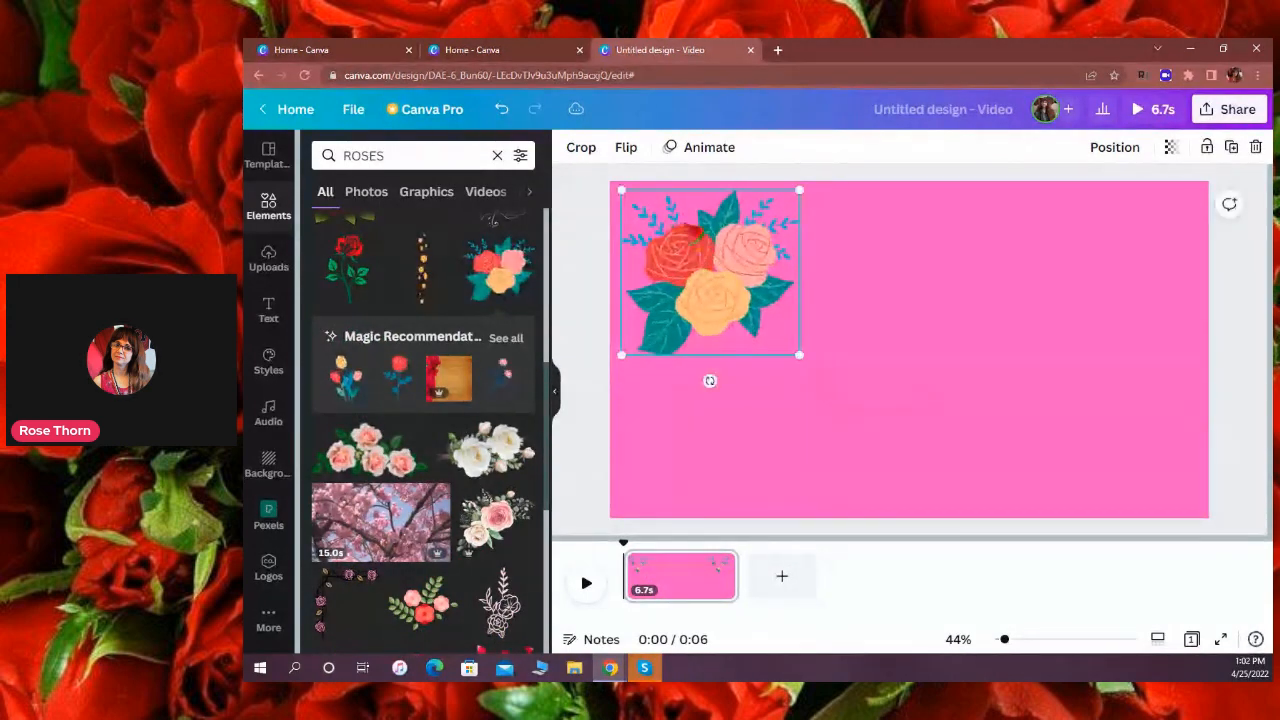
# Add a second copy of the bouquet, scale it down into the page's lower-right corner, and nudge the first bouquet toward its corner.
pyautogui.moveTo(508, 254); pyautogui.dragTo(1031, 382)
pyautogui.moveTo(1089, 456); pyautogui.dragTo(1053, 399)
pyautogui.moveTo(994, 325); pyautogui.dragTo(1043, 366)
pyautogui.moveTo(1095, 427); pyautogui.dragTo(1099, 433)
pyautogui.moveTo(722, 288); pyautogui.dragTo(716, 282)
pyautogui.click(810, 357)
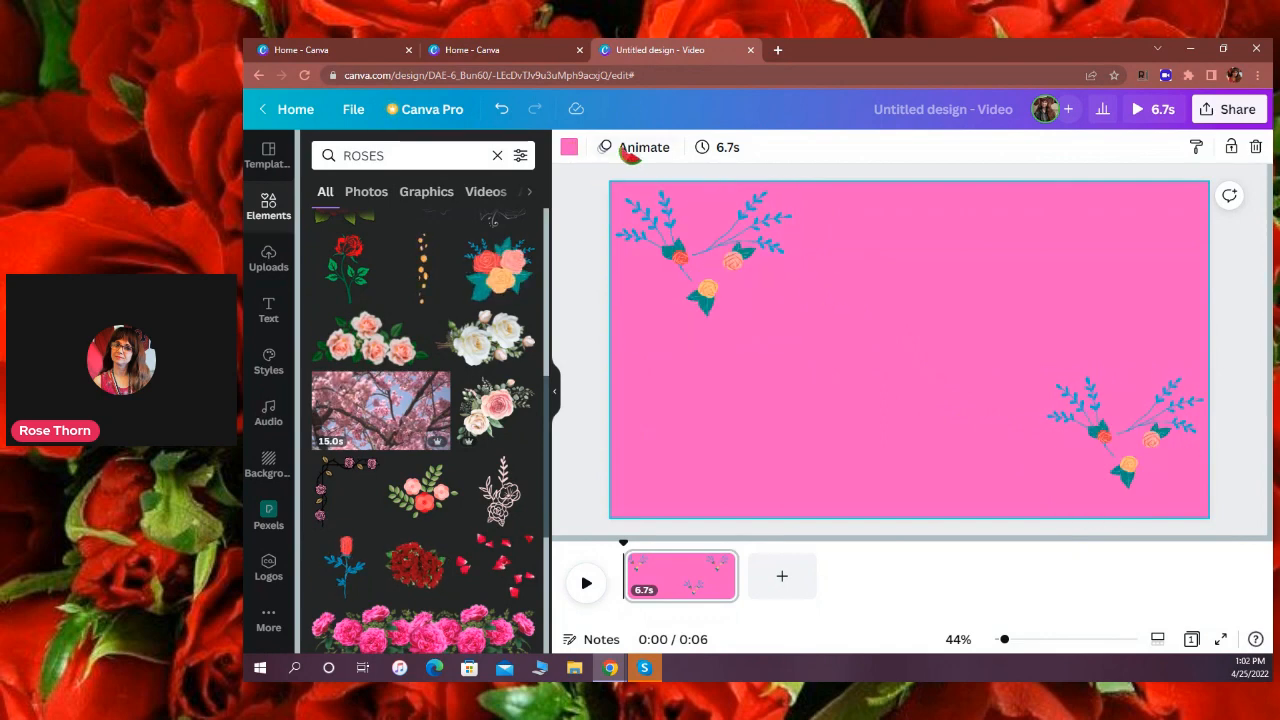
# Add a heading near the upper edge of the page and clear its placeholder text.
pyautogui.click(270, 312)
pyautogui.moveTo(455, 246); pyautogui.dragTo(930, 212)
pyautogui.moveTo(1000, 253); pyautogui.dragTo(1000, 253)
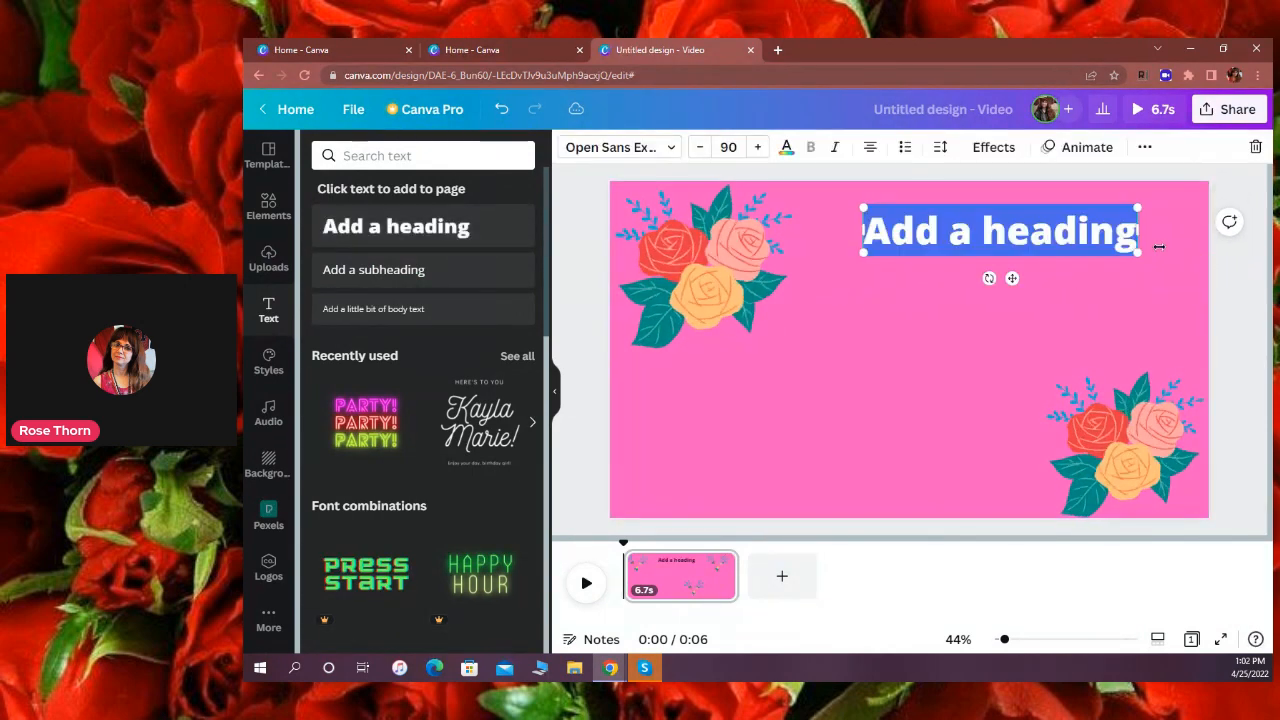
pyautogui.click(1138, 241)
pyautogui.press('BackSpace')
pyautogui.press('BackSpace')
pyautogui.press('BackSpace')
pyautogui.press('BackSpace')
pyautogui.press('BackSpace')
pyautogui.press('BackSpace')
pyautogui.press('BackSpace')
pyautogui.press('BackSpace')
pyautogui.press('BackSpace')
pyautogui.press('BackSpace')
pyautogui.press('BackSpace')
pyautogui.press('BackSpace')
pyautogui.press('BackSpace')
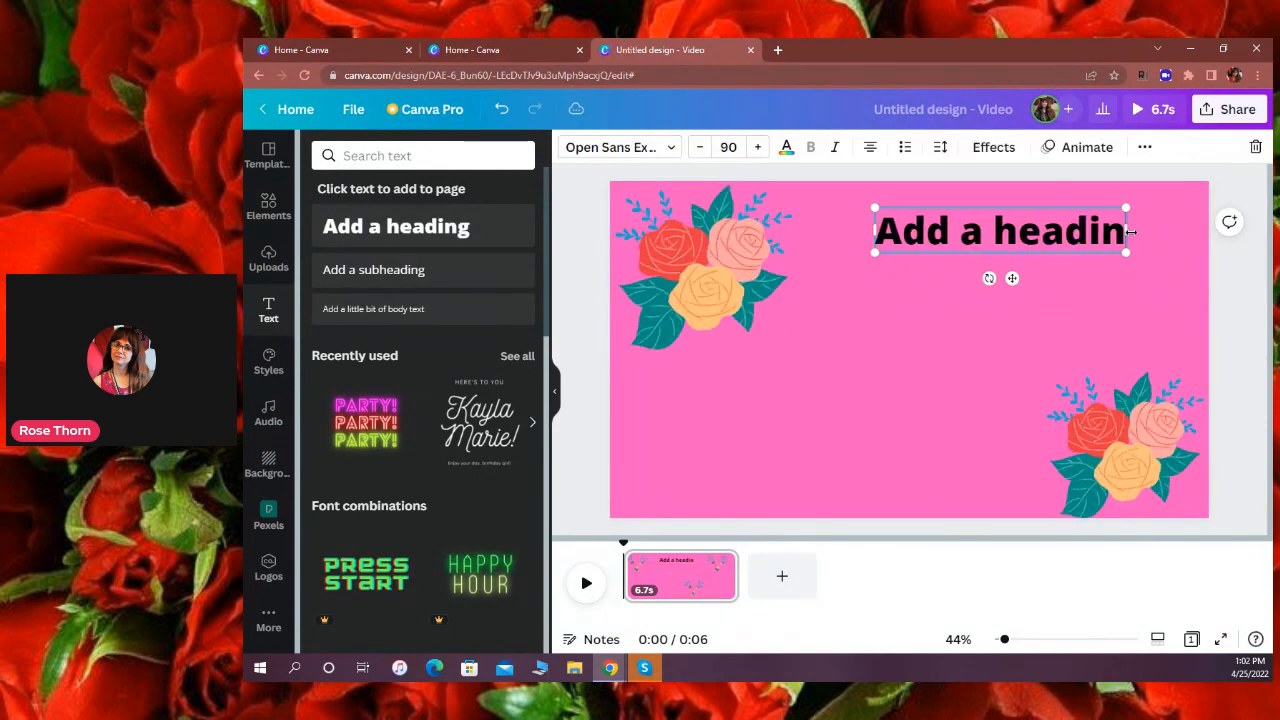
pyautogui.write('rose thorn')
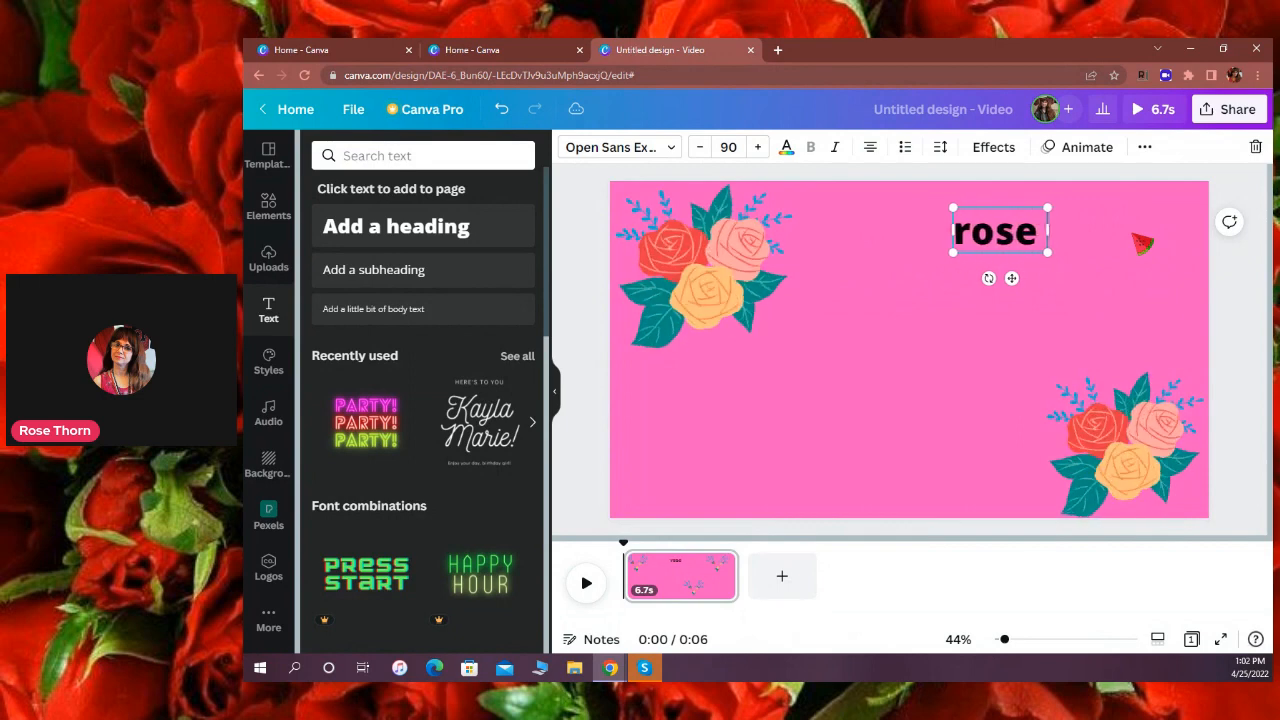
pyautogui.press('BackSpace')
pyautogui.press('BackSpace')
pyautogui.press('BackSpace')
pyautogui.press('BackSpace')
pyautogui.press('BackSpace')
pyautogui.press('BackSpace')
pyautogui.press('BackSpace')
pyautogui.press('BackSpace')
pyautogui.press('BackSpace')
pyautogui.press('BackSpace')
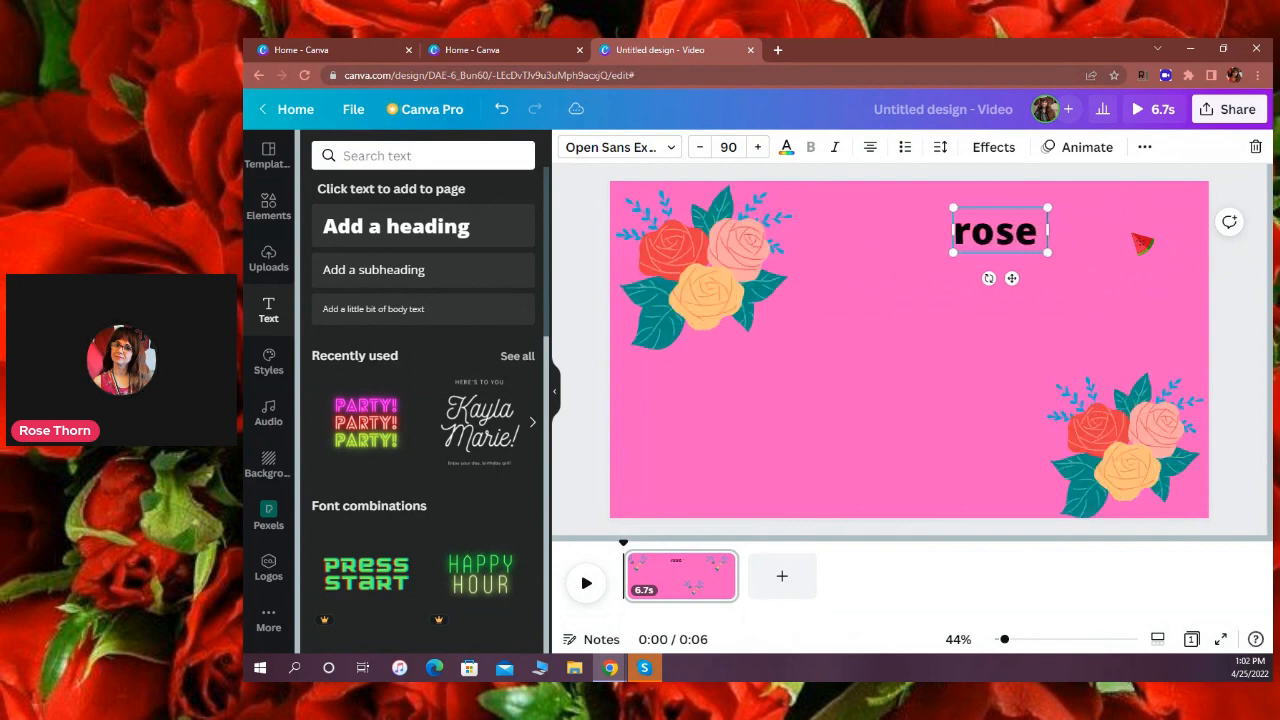
# Enter the channel name in capitals as the heading and shift the heading slightly to the right.
pyautogui.write('ROSE THORN')
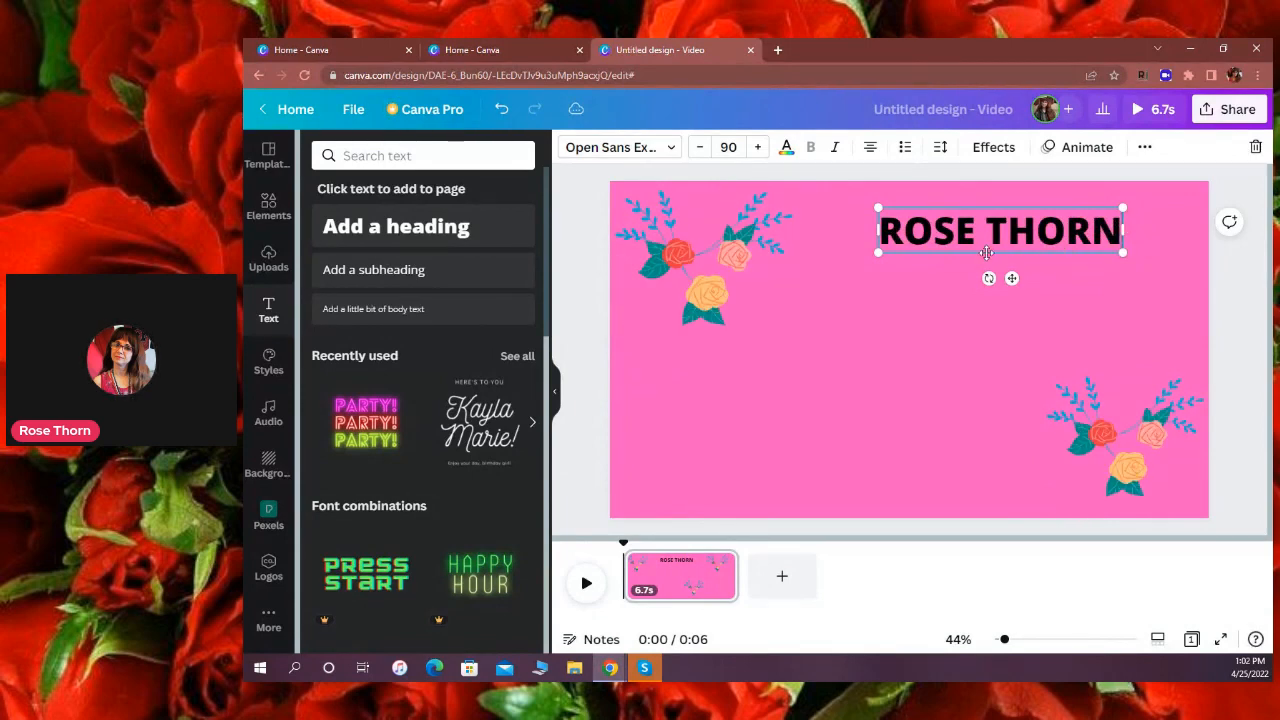
pyautogui.moveTo(995, 252); pyautogui.dragTo(1018, 252)
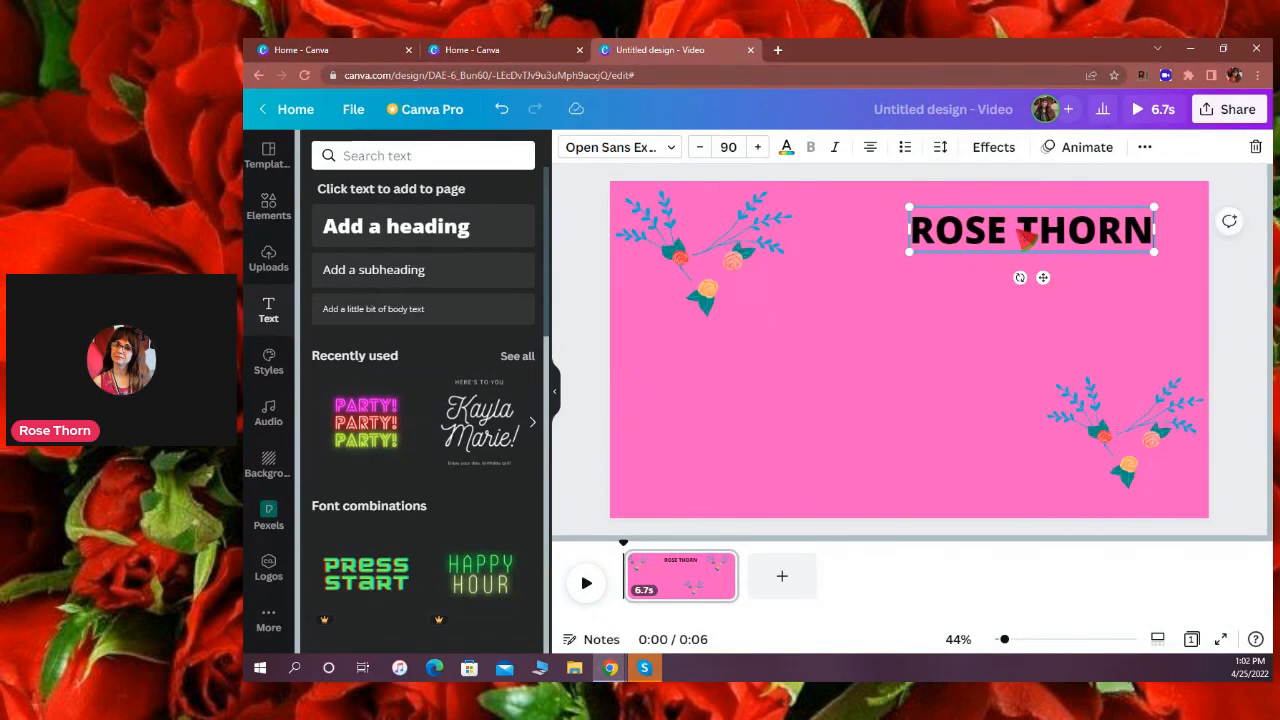
# Try Archivo Black on the channel-name heading and settle on the Gagalin font.
pyautogui.click(674, 150)
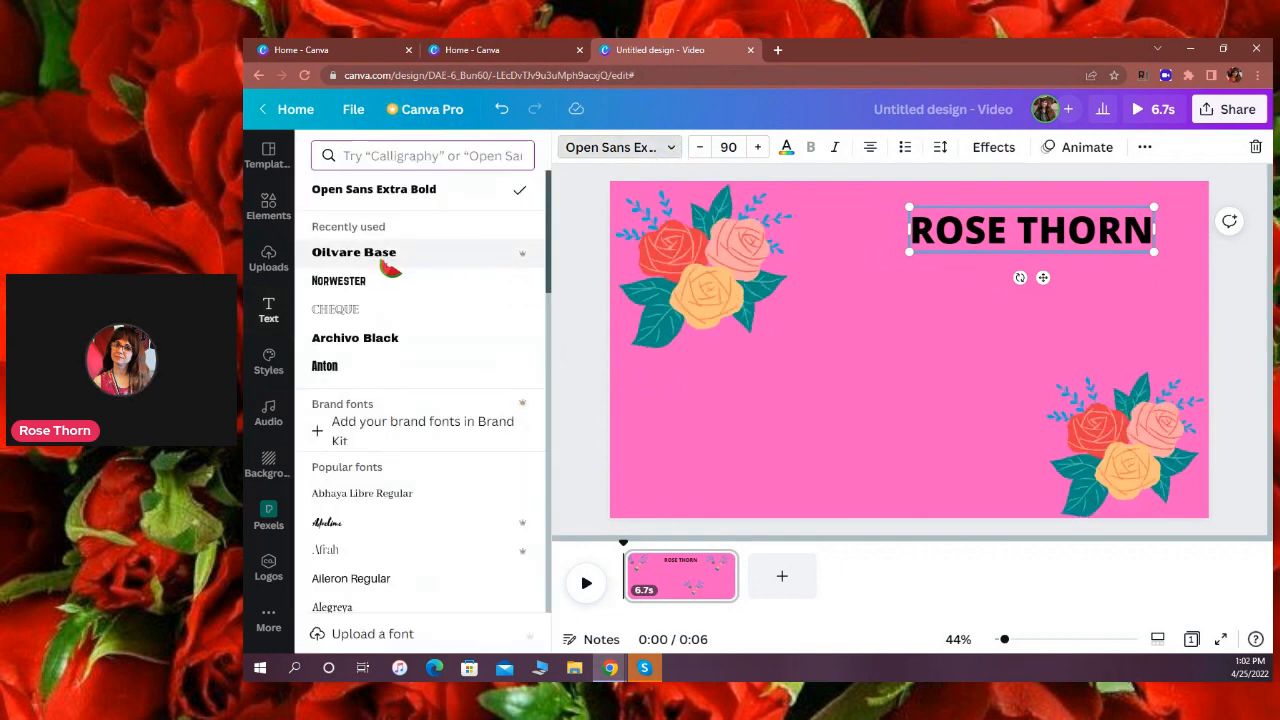
pyautogui.scroll(-2, 552, 326)
pyautogui.moveTo(549, 323); pyautogui.dragTo(547, 392)
pyautogui.click(550, 385)
pyautogui.scroll(-3, 555, 400)
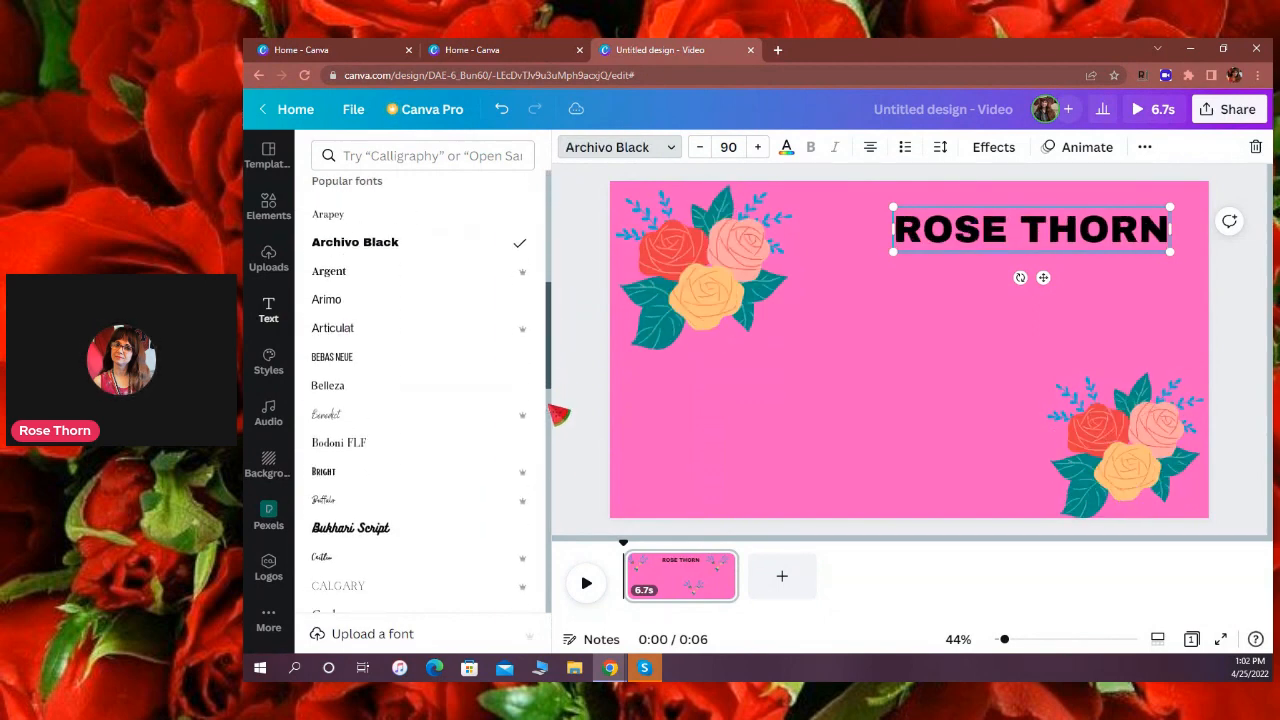
pyautogui.scroll(-8, 549, 434)
pyautogui.click(345, 526)
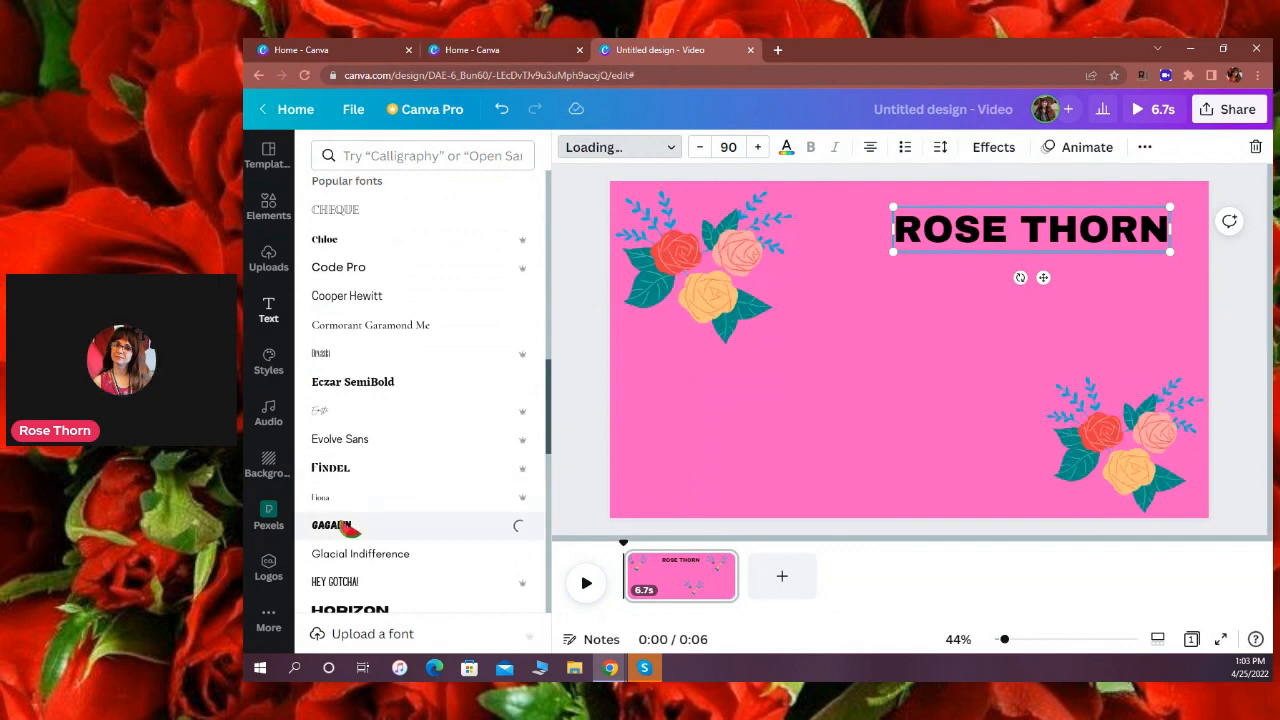
# Move the channel-name heading left, closer to the upper-left bouquet, and deselect it.
pyautogui.moveTo(1003, 253); pyautogui.dragTo(973, 229)
pyautogui.moveTo(1061, 256); pyautogui.dragTo(913, 249)
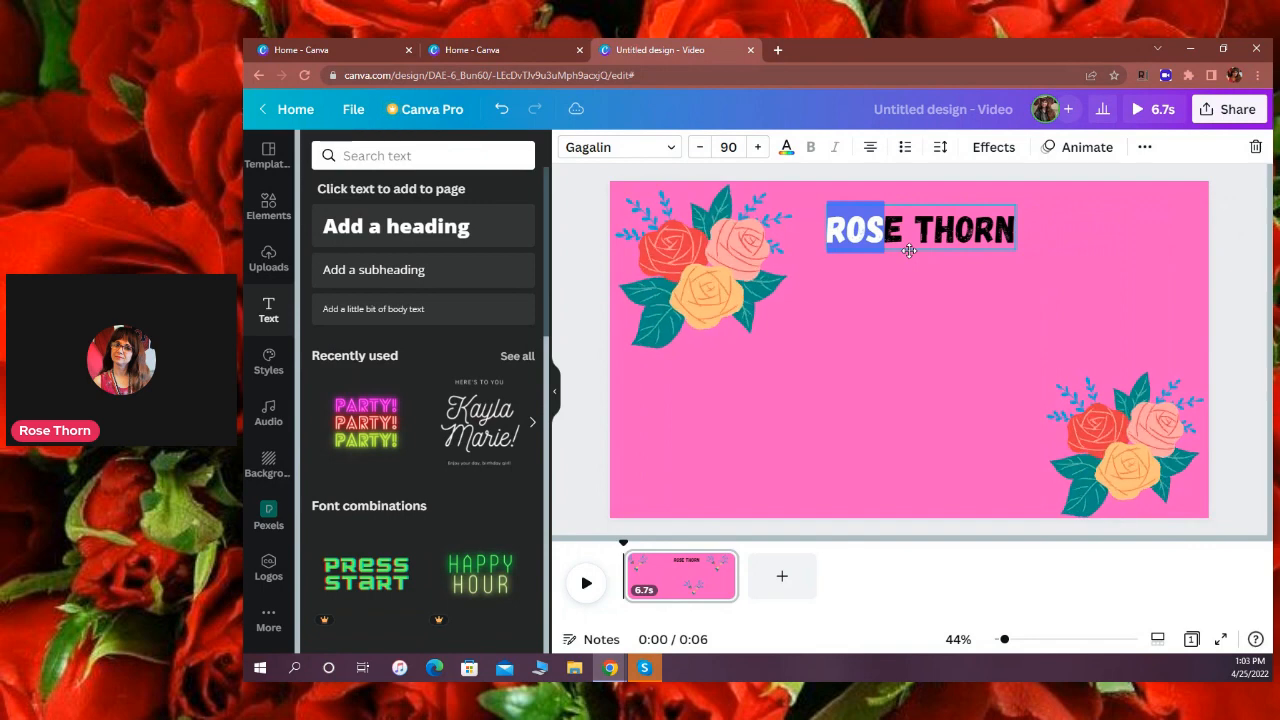
pyautogui.click(912, 264)
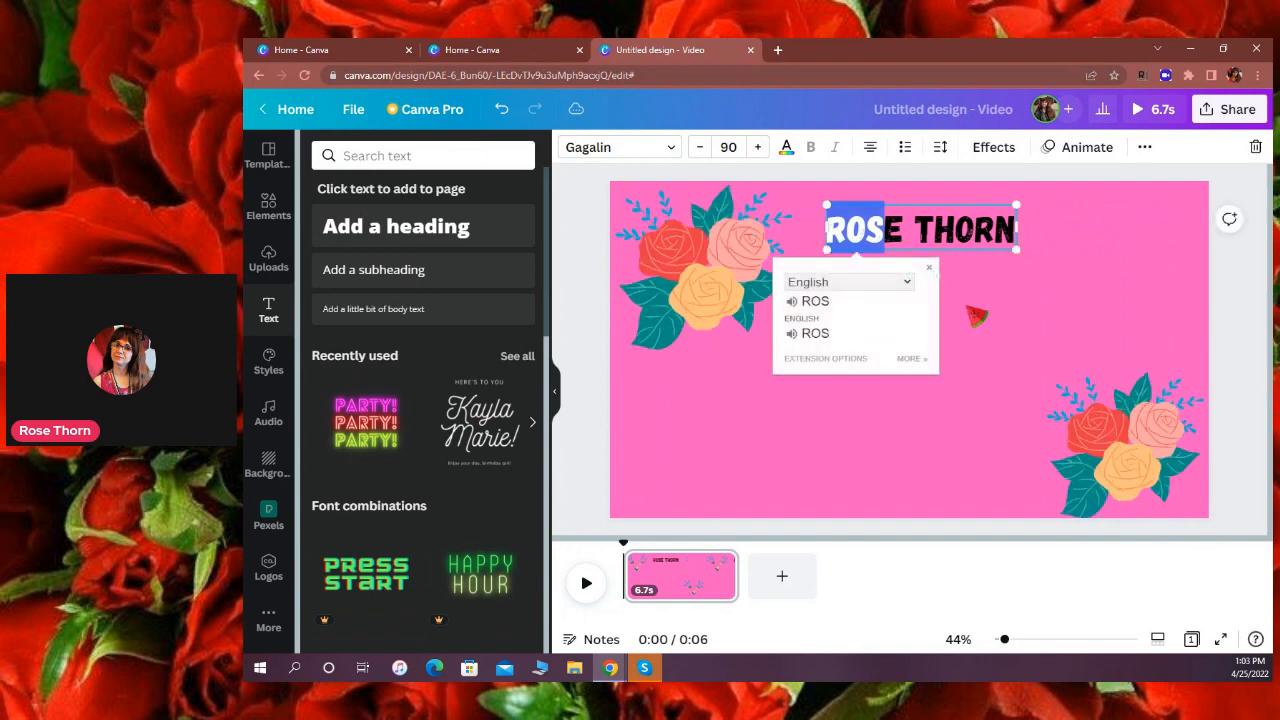
pyautogui.click(990, 310)
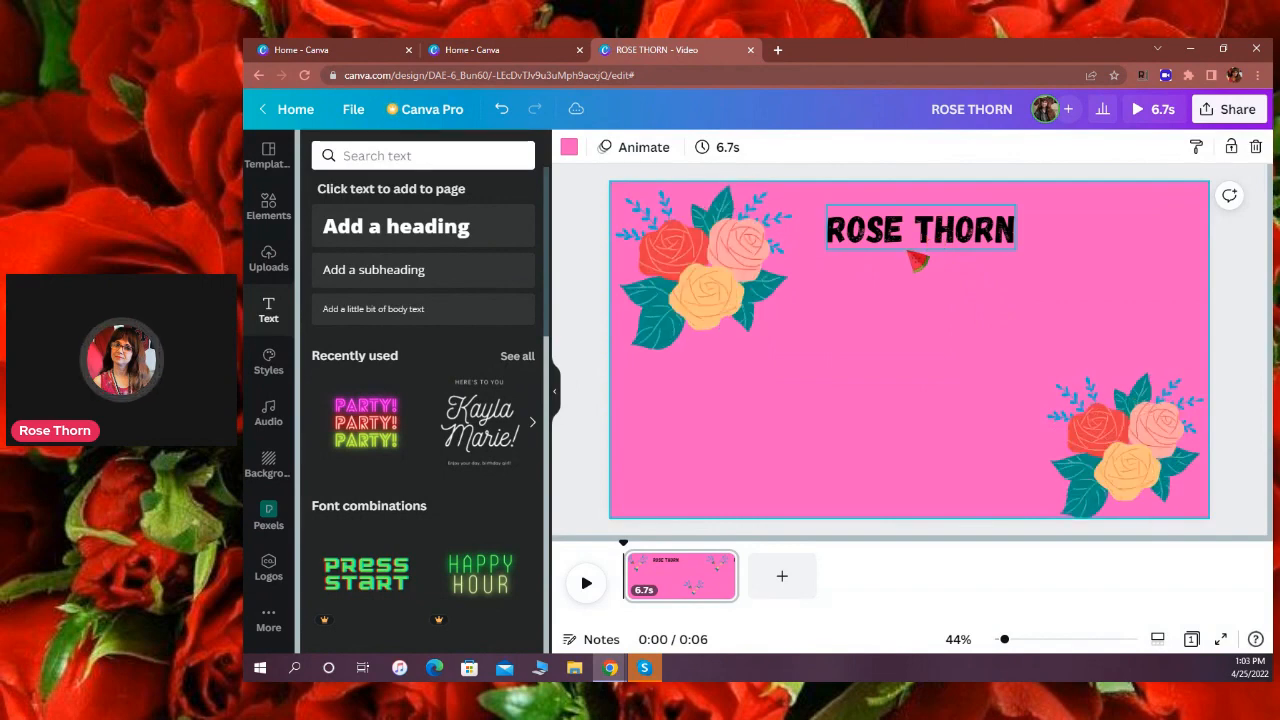
# Enlarge the channel-name heading to font size 113 and shift it slightly up and to the right.
pyautogui.click(915, 250)
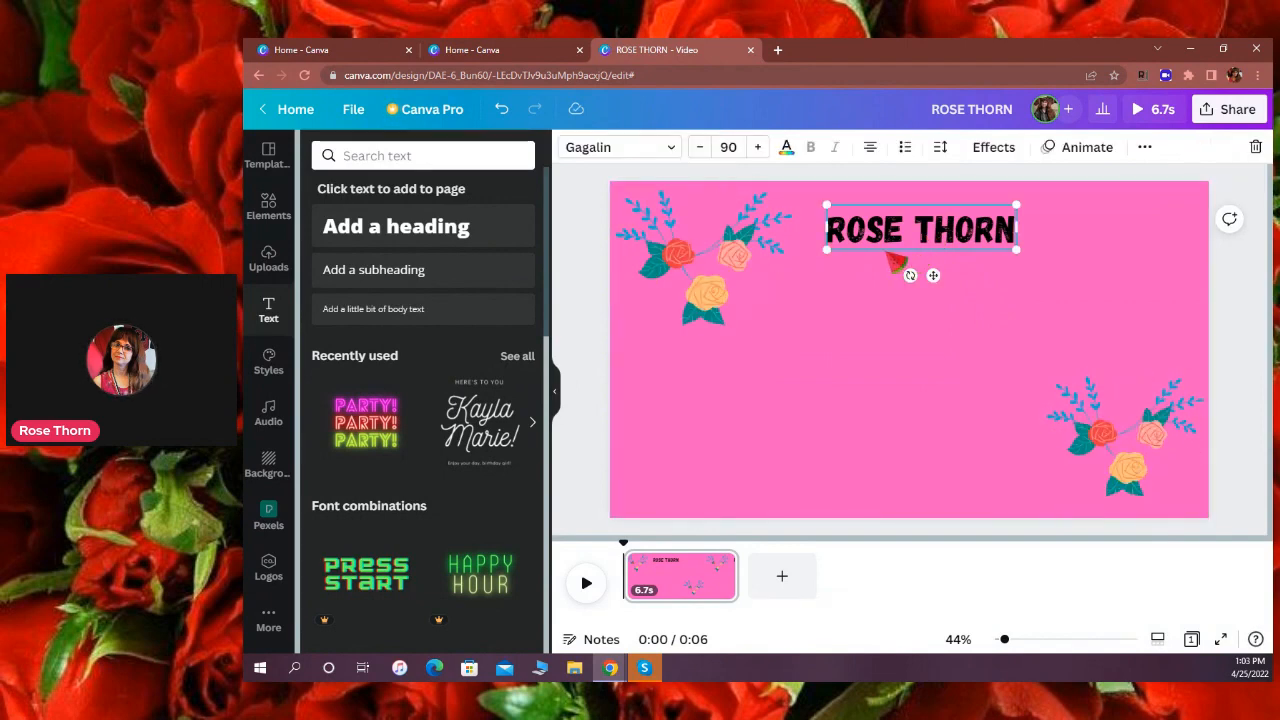
pyautogui.moveTo(827, 250); pyautogui.dragTo(810, 254)
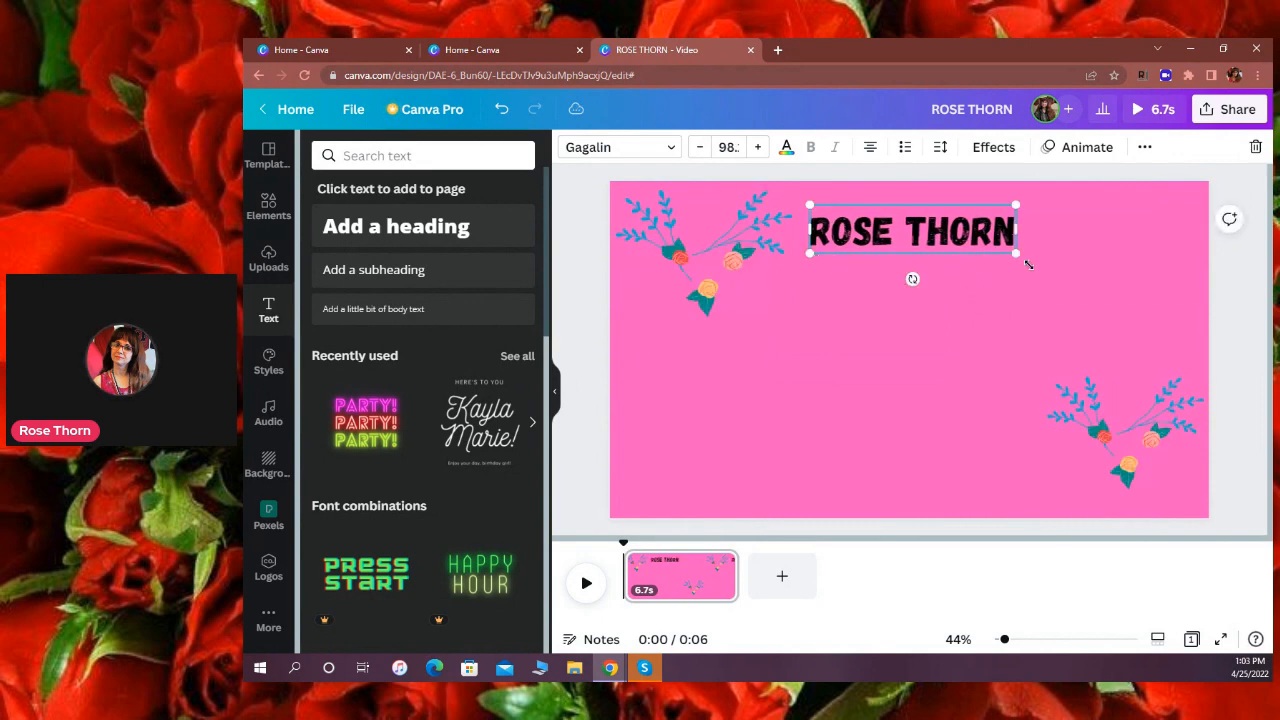
pyautogui.moveTo(1016, 254); pyautogui.dragTo(1046, 261)
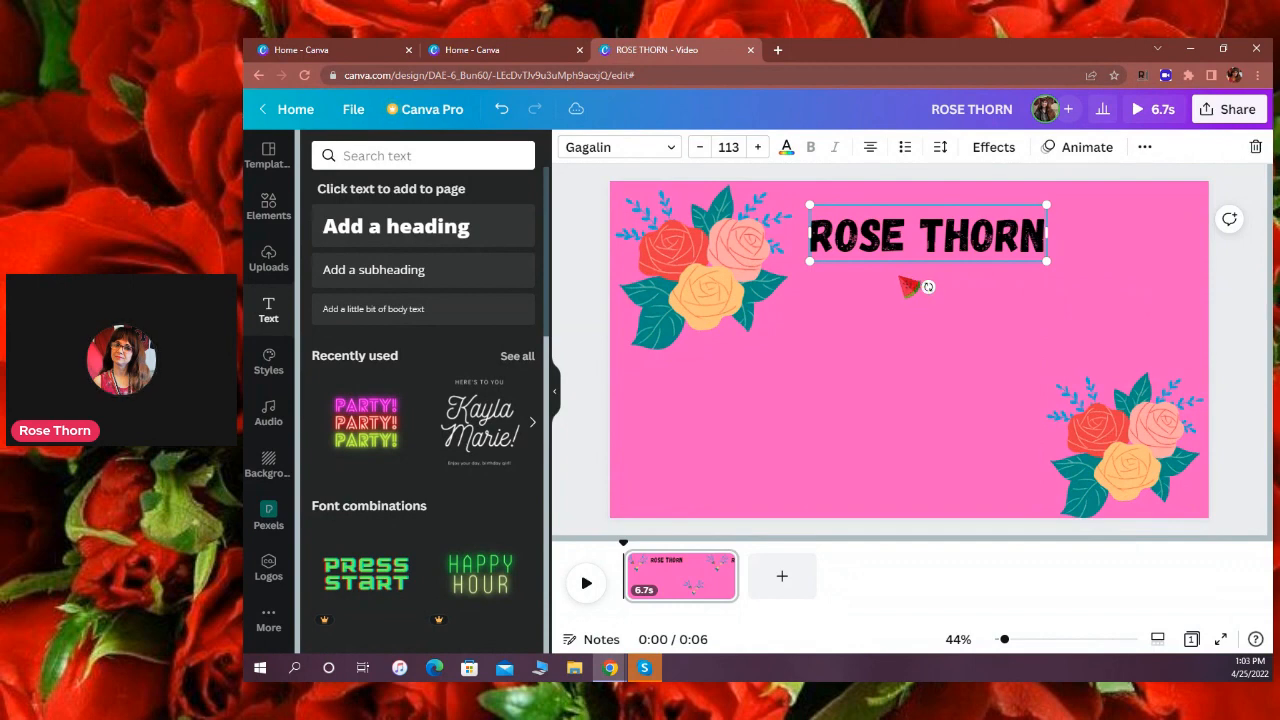
pyautogui.moveTo(917, 261); pyautogui.dragTo(922, 256)
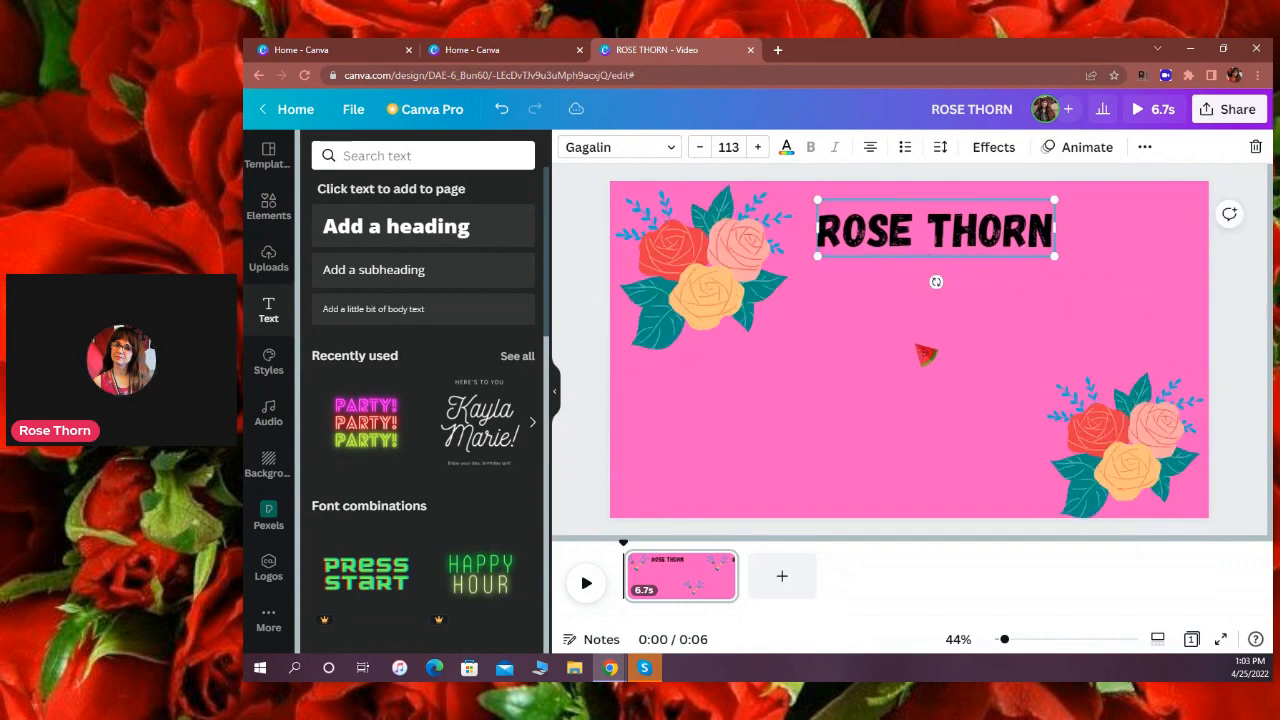
pyautogui.click(925, 355)
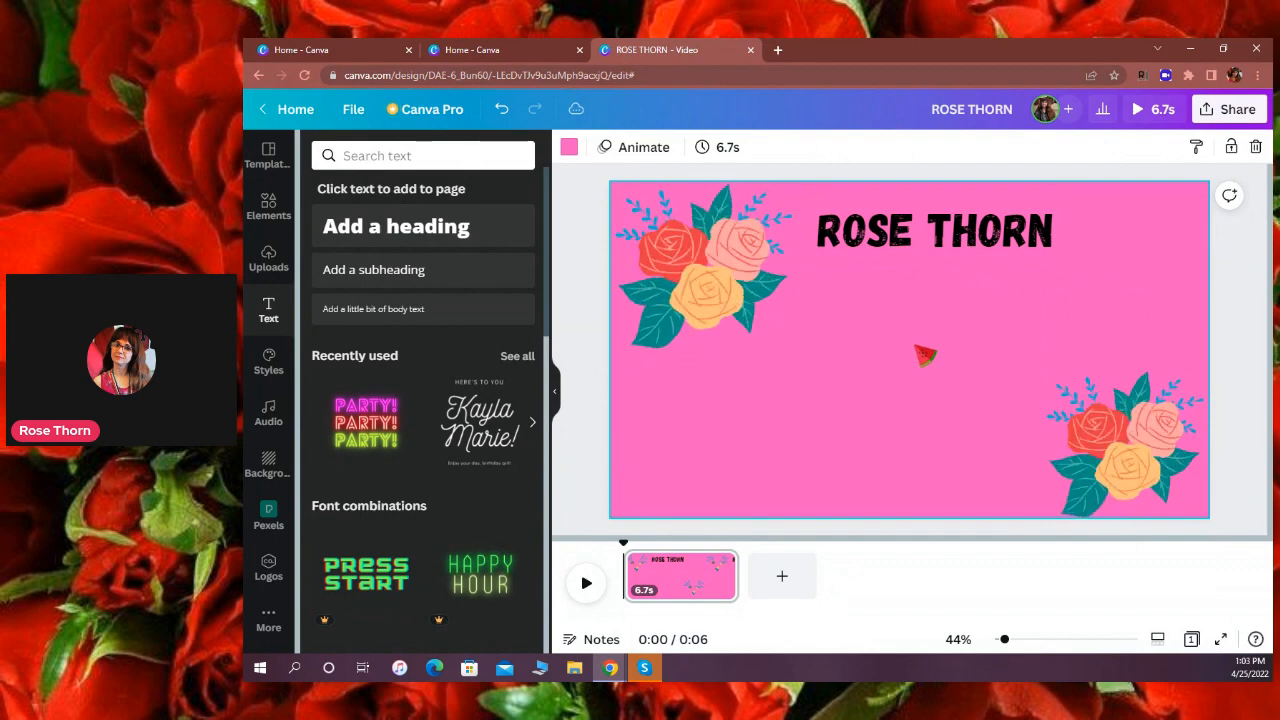
# Add a second heading below the channel name and replace its placeholder text with REACTS.
pyautogui.moveTo(440, 226); pyautogui.dragTo(866, 278)
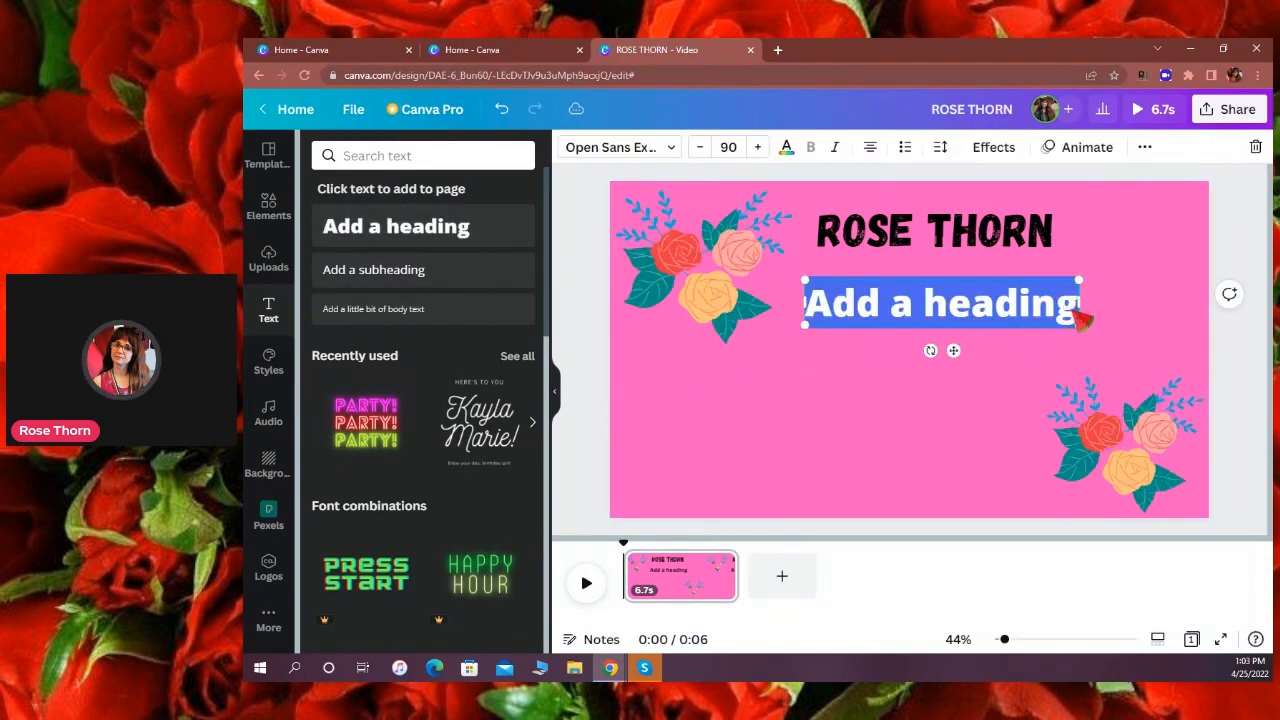
pyautogui.click(1077, 305)
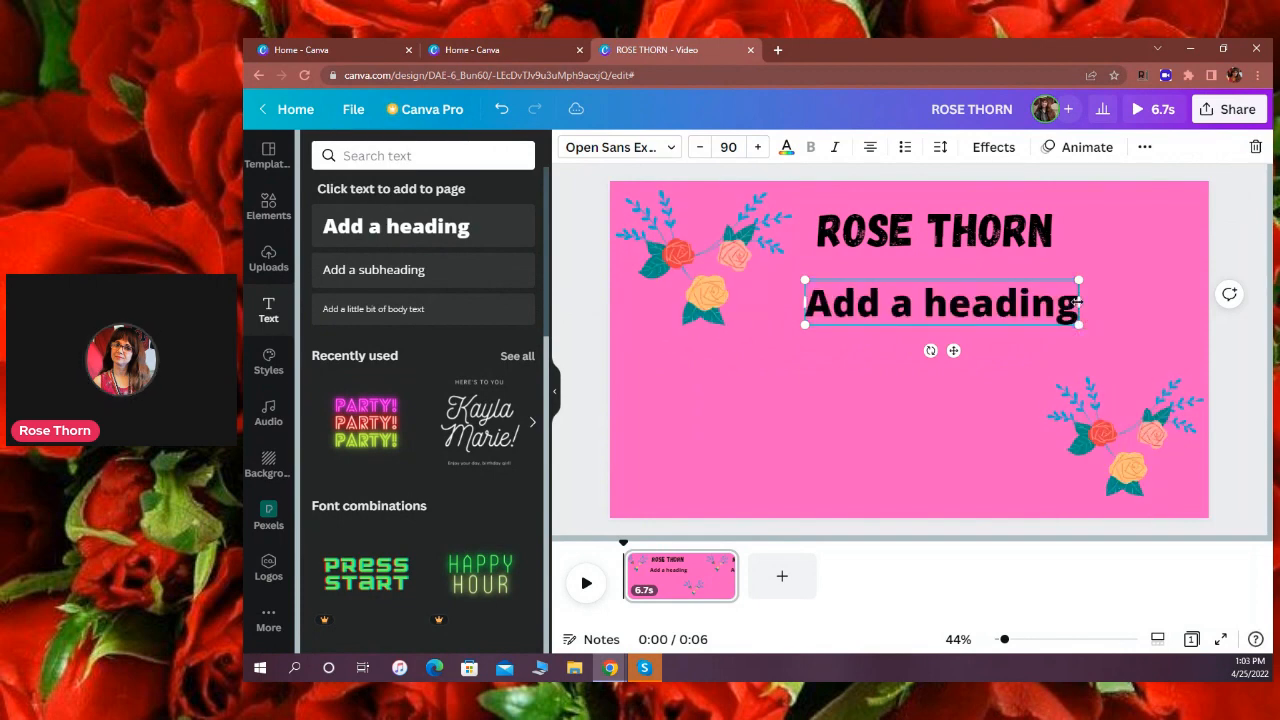
pyautogui.press('BackSpace')
pyautogui.press('BackSpace')
pyautogui.press('BackSpace')
pyautogui.press('BackSpace')
pyautogui.press('BackSpace')
pyautogui.press('BackSpace')
pyautogui.press('BackSpace')
pyautogui.press('BackSpace')
pyautogui.press('BackSpace')
pyautogui.press('BackSpace')
pyautogui.press('BackSpace')
pyautogui.press('BackSpace')
pyautogui.press('BackSpace')
pyautogui.write('REACTS')
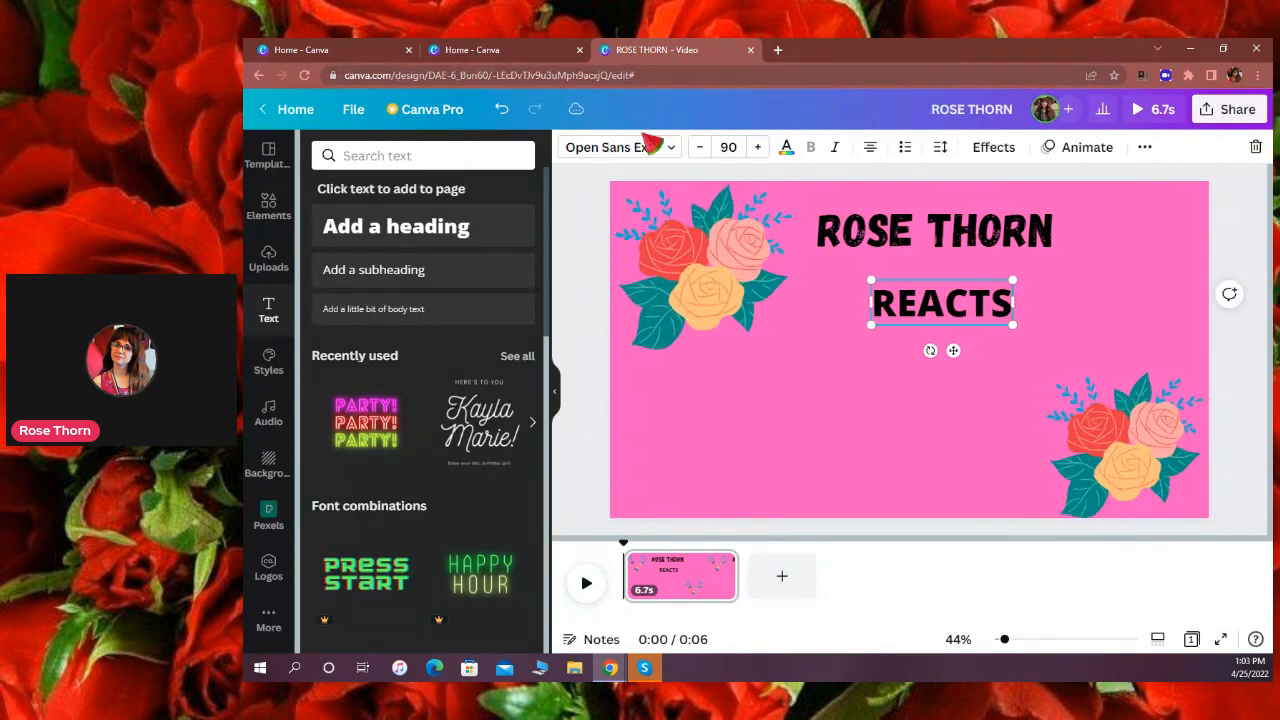
# Set the REACTS heading's font to Gagalin and move it slightly up and to the left.
pyautogui.click(675, 150)
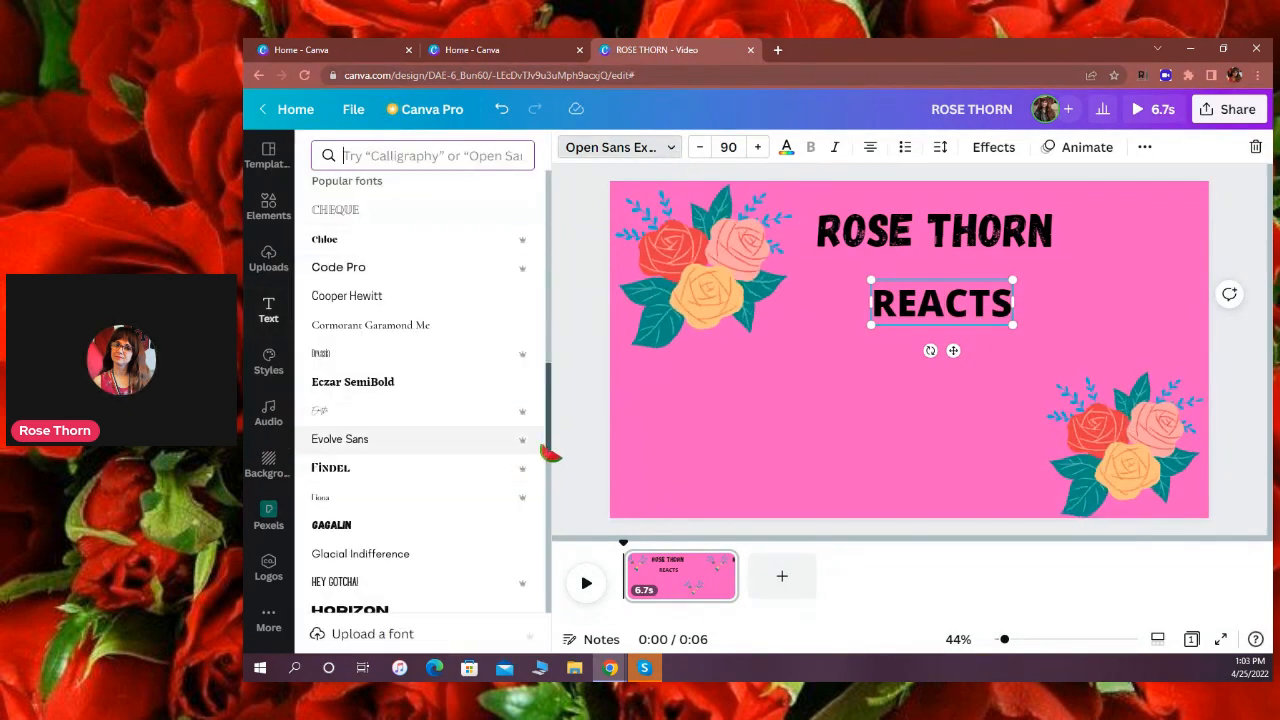
pyautogui.click(400, 524)
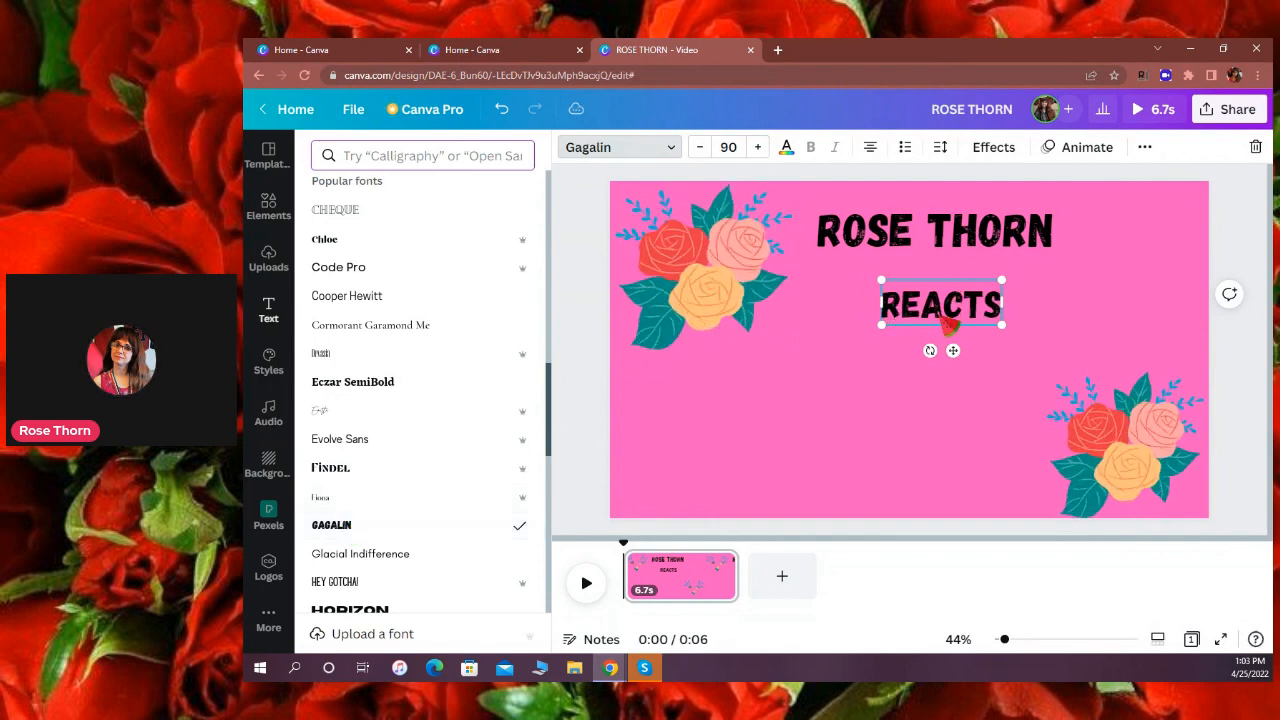
pyautogui.moveTo(928, 327); pyautogui.dragTo(915, 318)
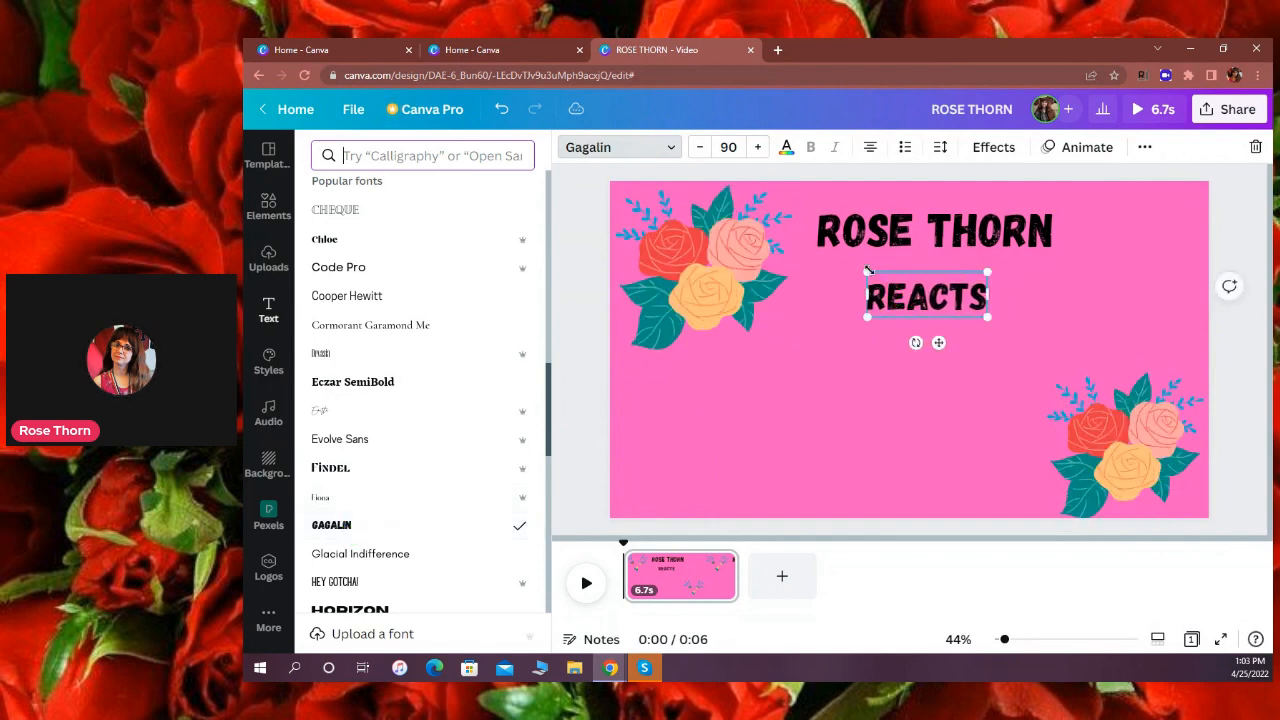
# Enlarge the REACTS heading to font size 123 and position it beneath the channel name.
pyautogui.moveTo(868, 270); pyautogui.dragTo(853, 268)
pyautogui.moveTo(988, 316); pyautogui.dragTo(1019, 326)
pyautogui.moveTo(934, 330); pyautogui.dragTo(919, 332)
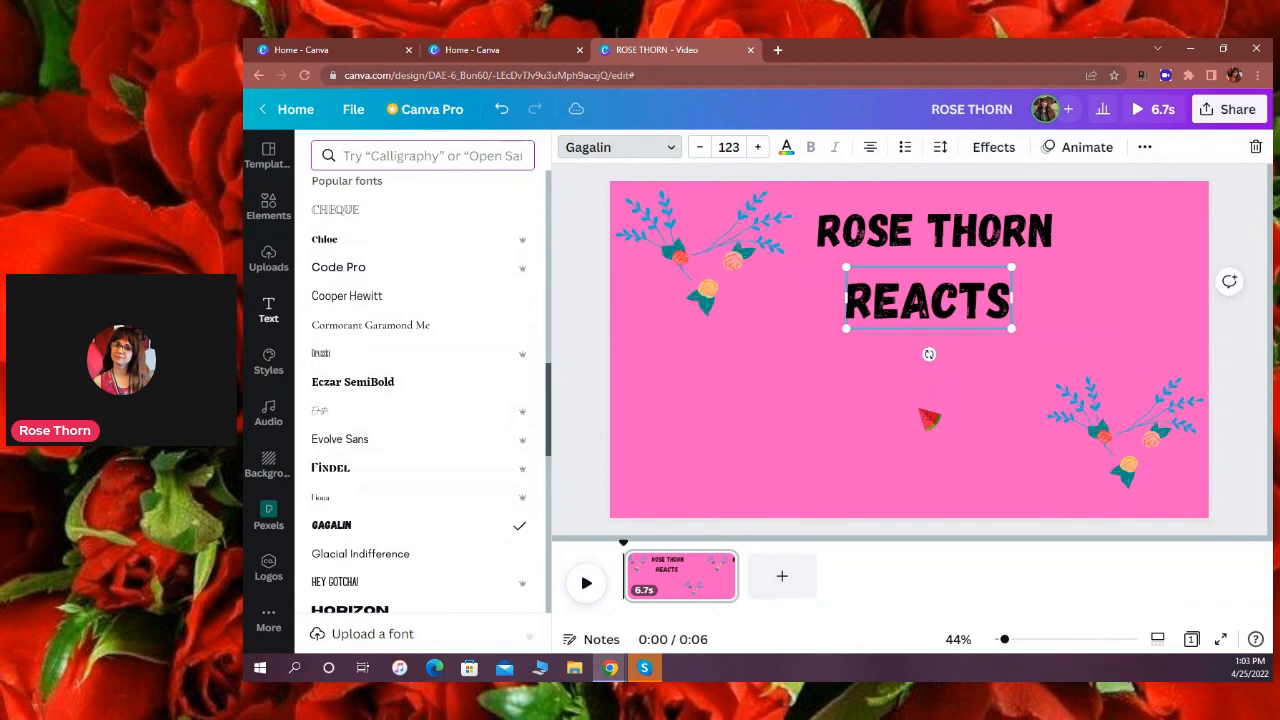
pyautogui.click(922, 410)
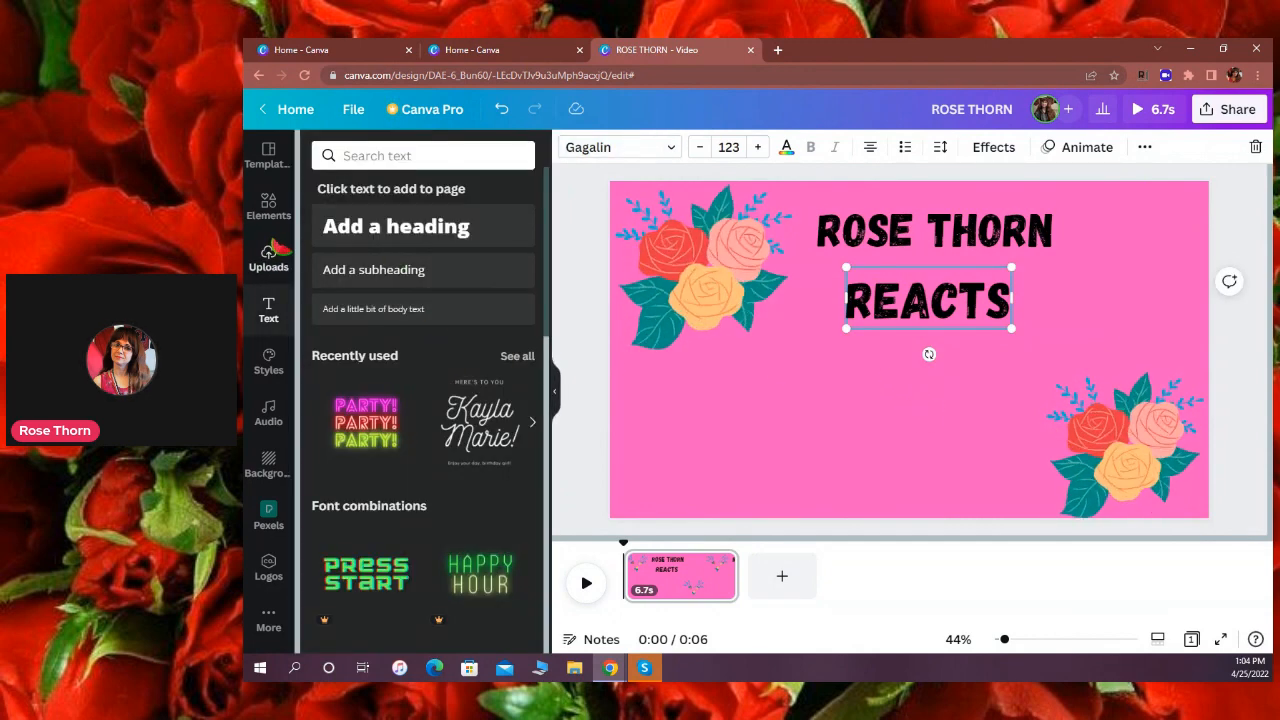
# Add two more copies of the rose bouquet, scaled down, in the page's lower-left and upper-right corners.
pyautogui.click(268, 207)
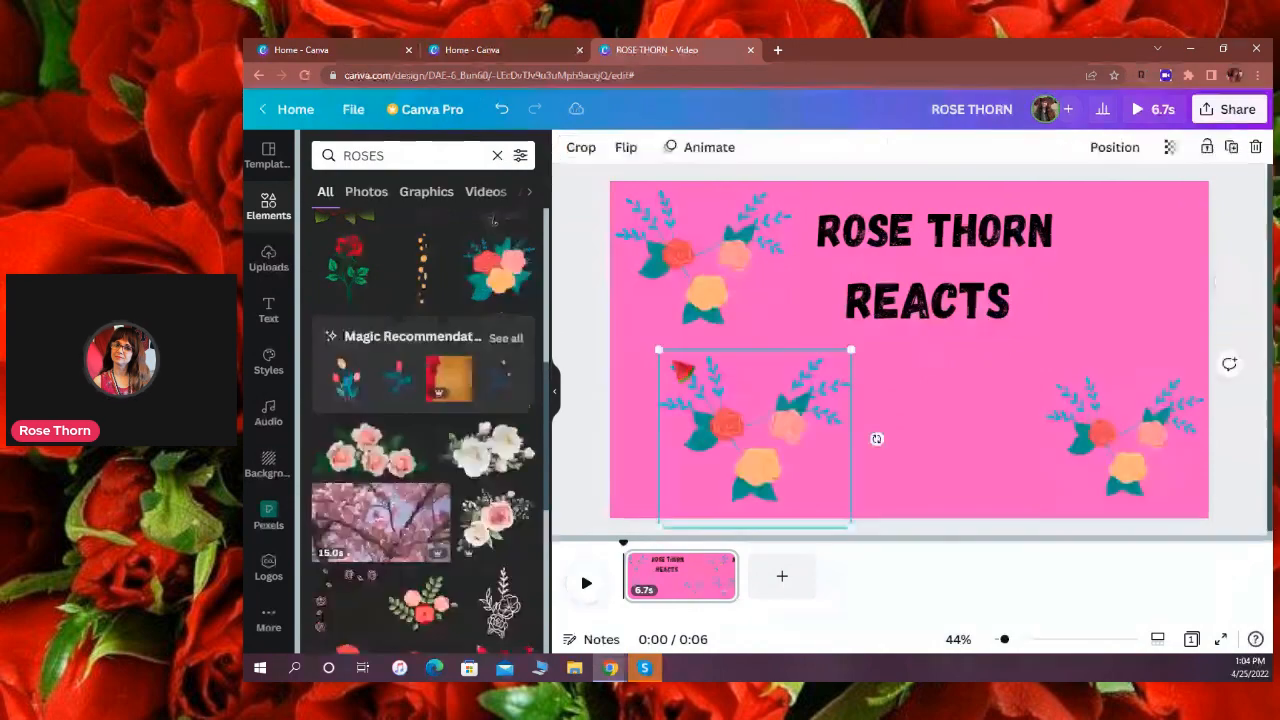
pyautogui.moveTo(661, 351); pyautogui.dragTo(709, 394)
pyautogui.moveTo(740, 469); pyautogui.dragTo(654, 452)
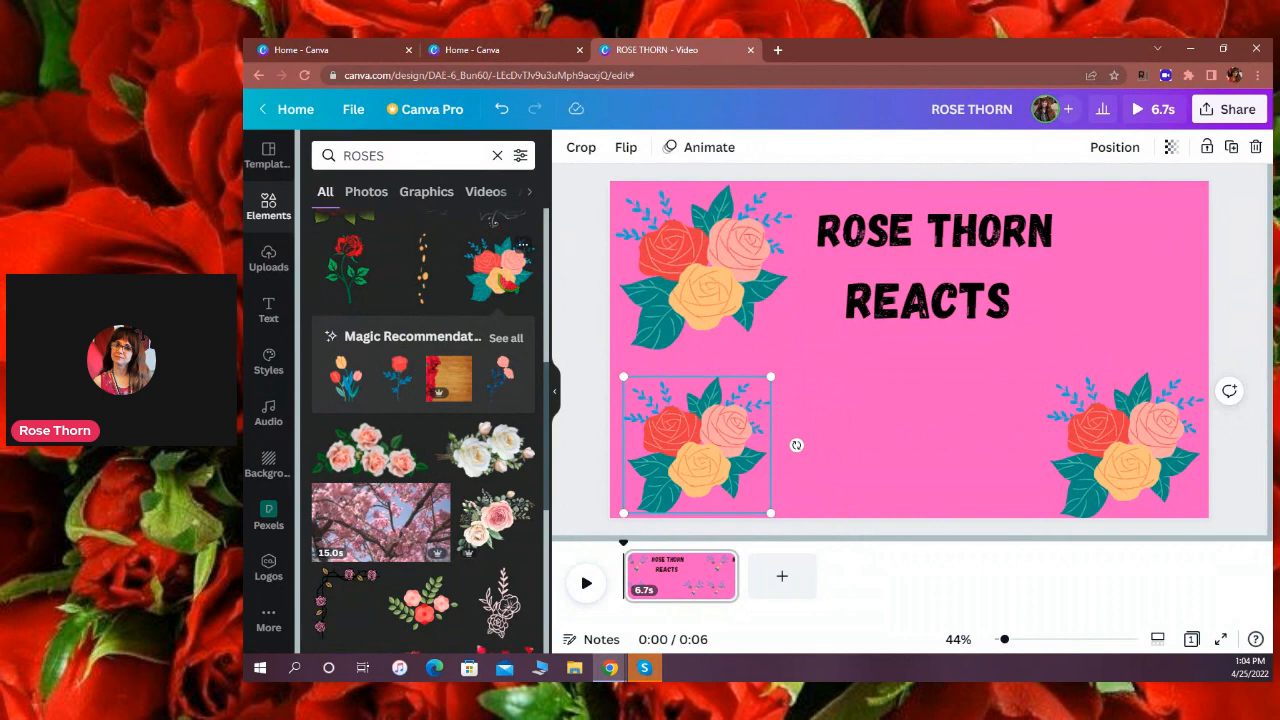
pyautogui.moveTo(497, 268); pyautogui.dragTo(847, 352)
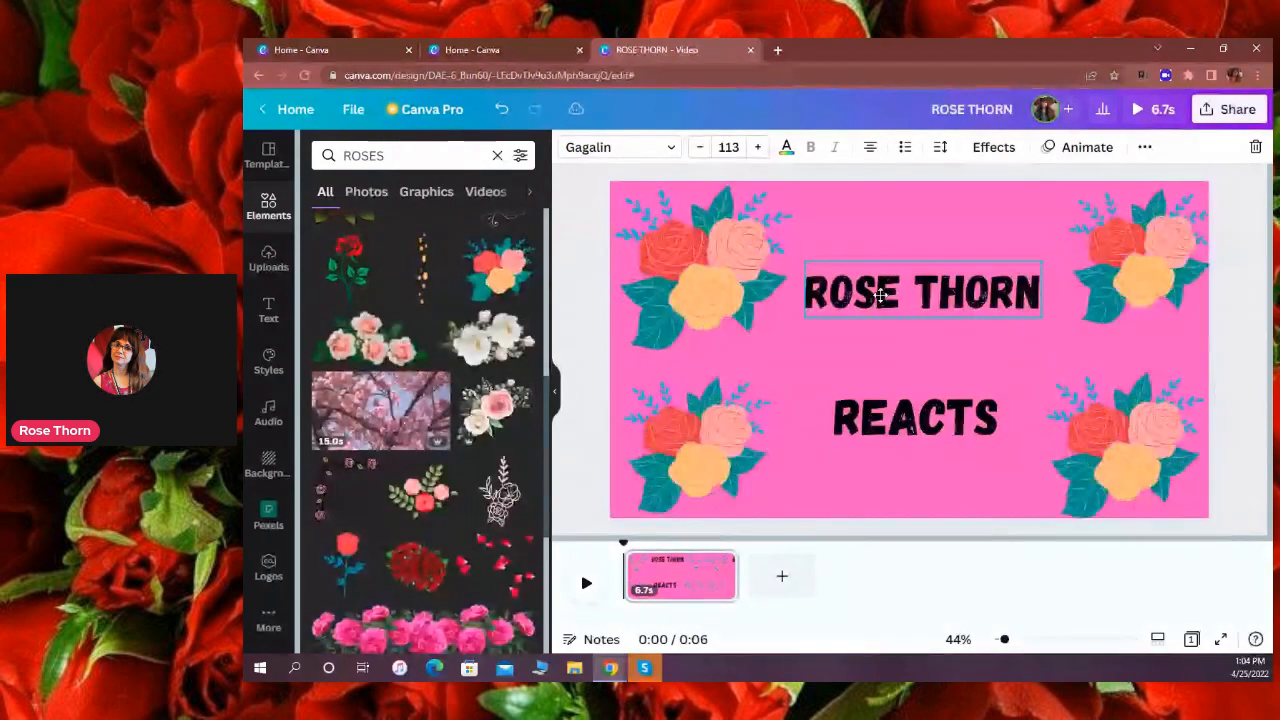
# Nudge the channel name slightly left and up, and move the REACTS heading up so both sit centred on the page.
pyautogui.moveTo(880, 295); pyautogui.dragTo(872, 295)
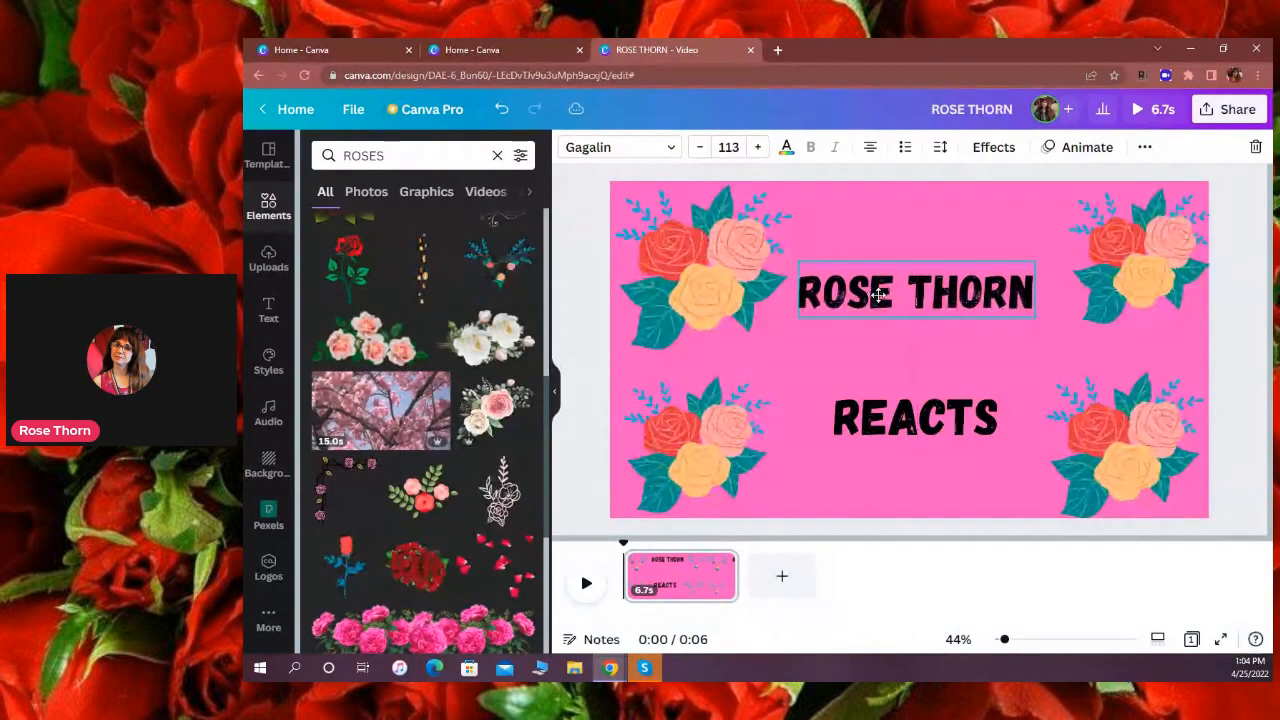
pyautogui.click(897, 477)
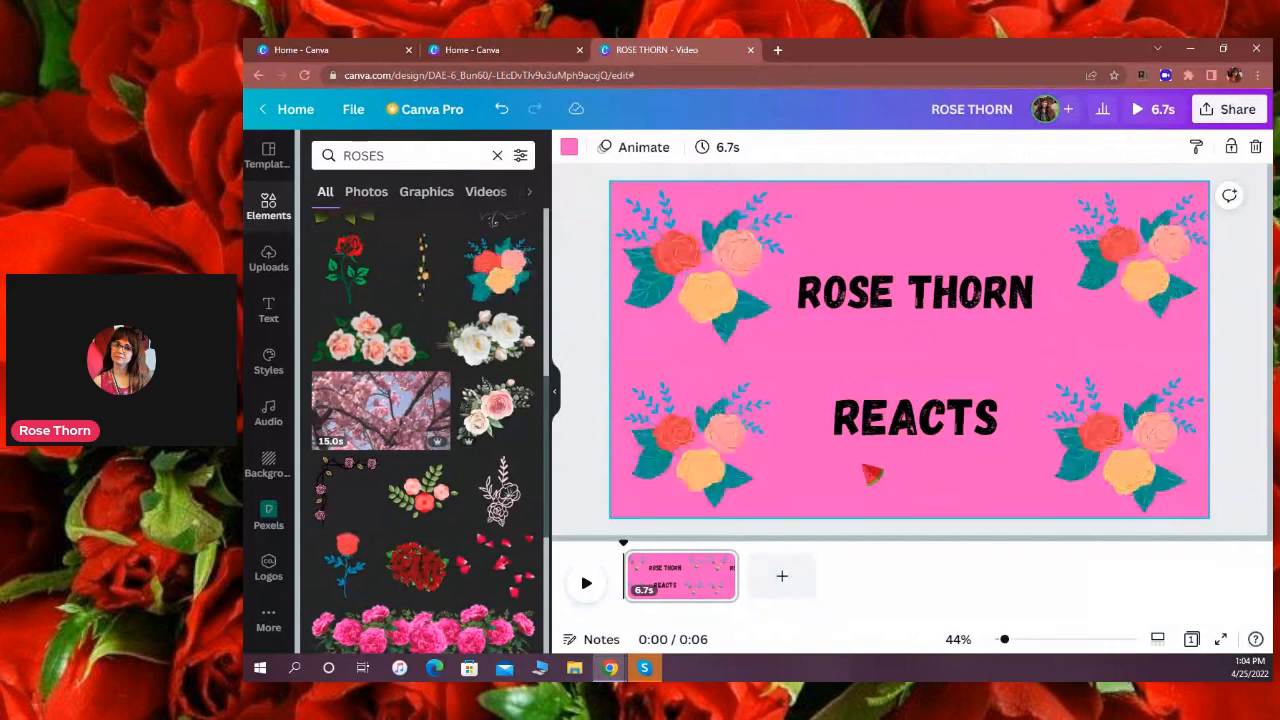
pyautogui.moveTo(872, 313); pyautogui.dragTo(870, 300)
pyautogui.moveTo(880, 420); pyautogui.dragTo(881, 393)
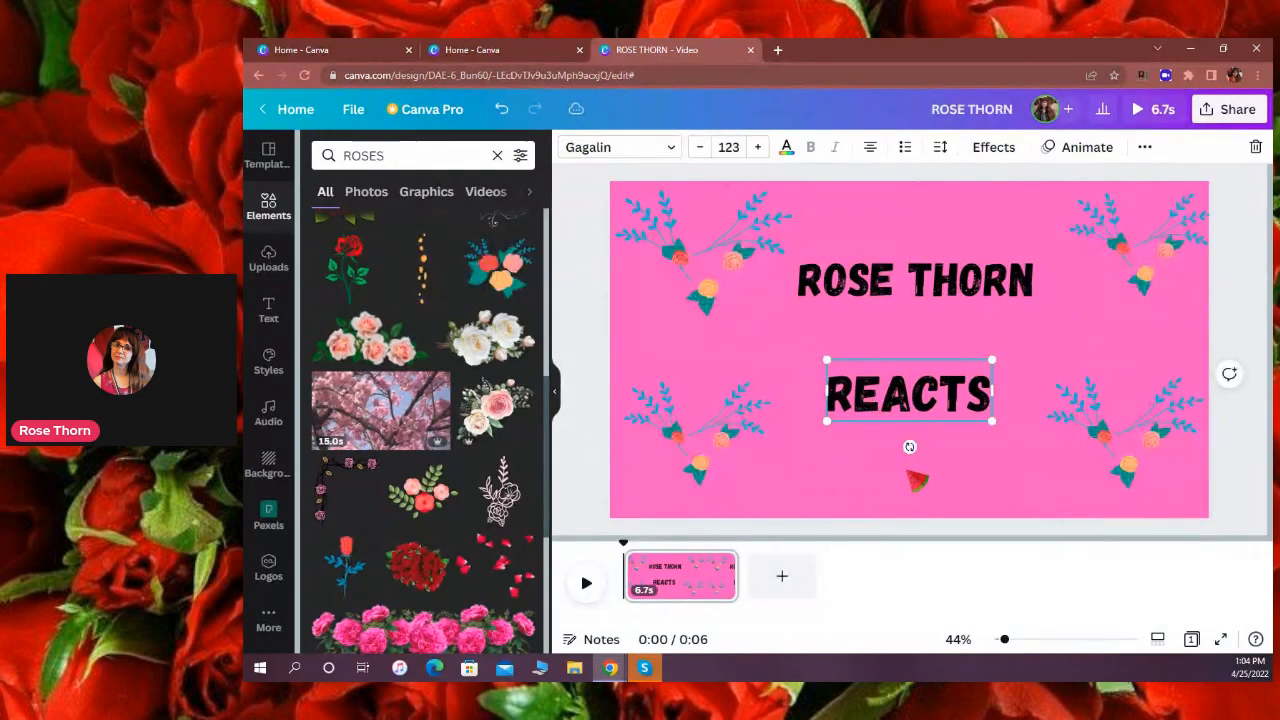
pyautogui.click(916, 481)
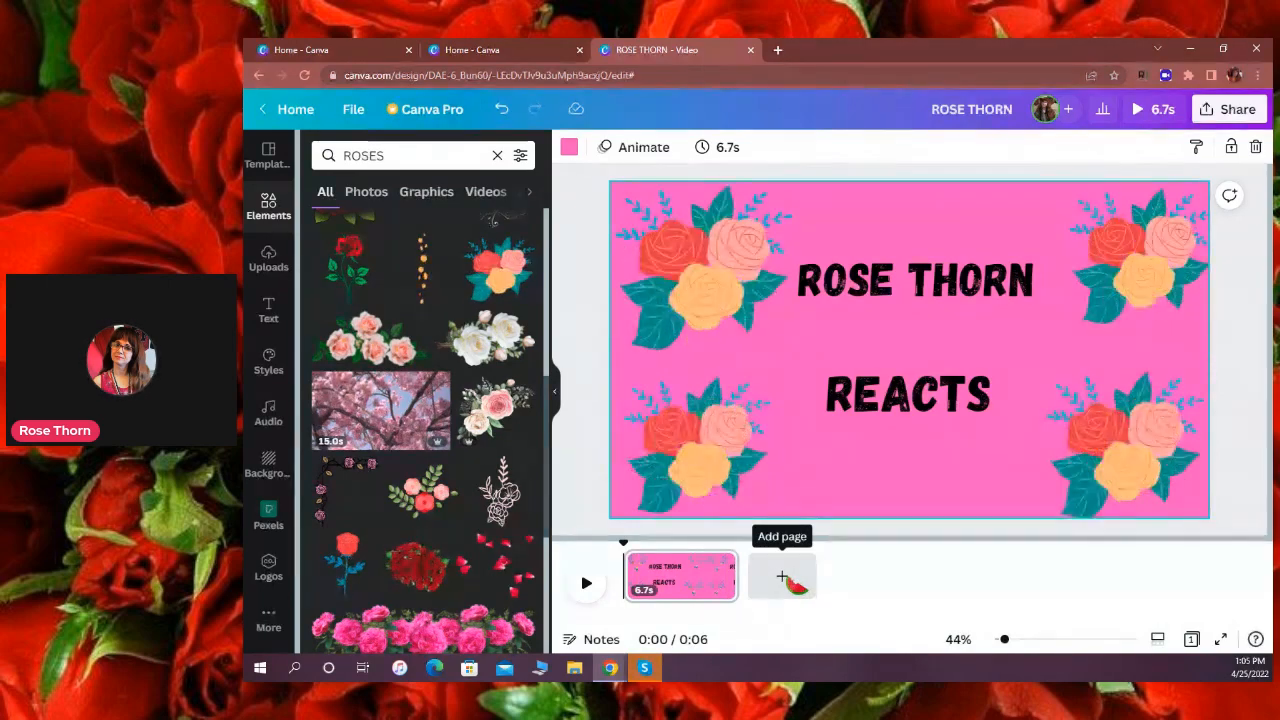
# Extend the page's duration to 10.7 seconds.
pyautogui.moveTo(735, 573); pyautogui.dragTo(804, 576)
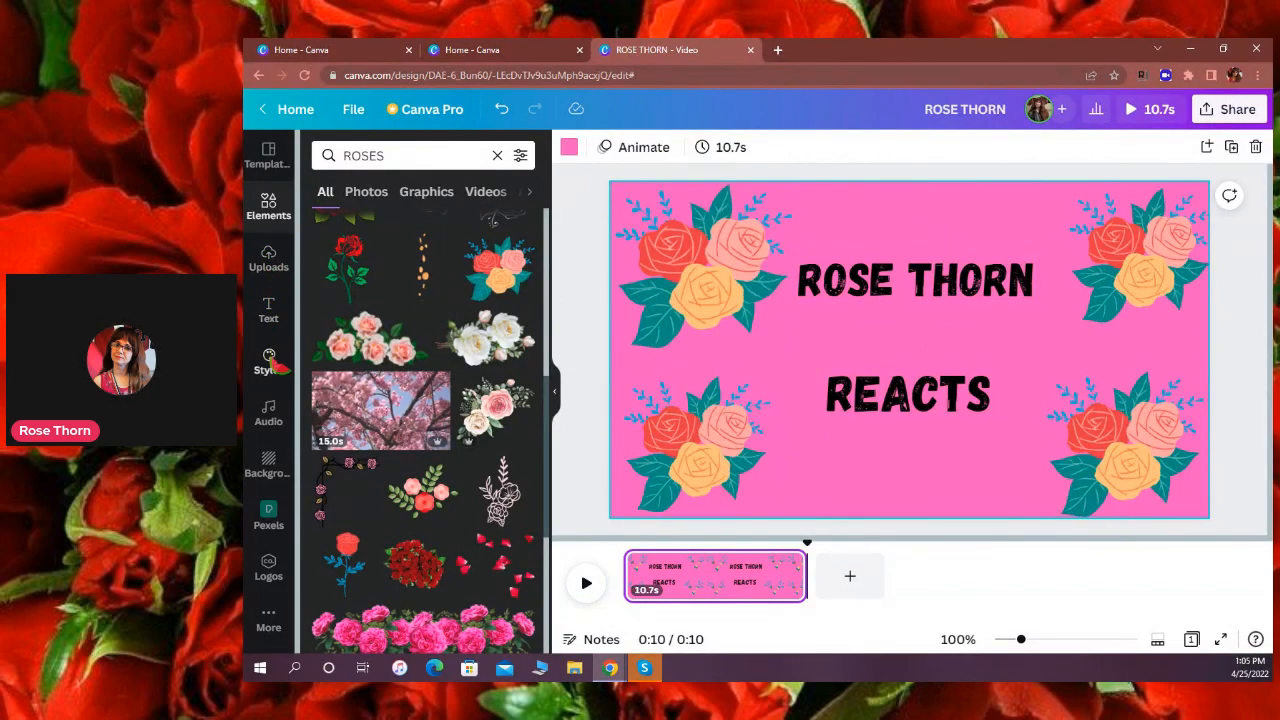
# Browse the uploaded audio files and preview the 246406__felix-blume track.
pyautogui.click(269, 412)
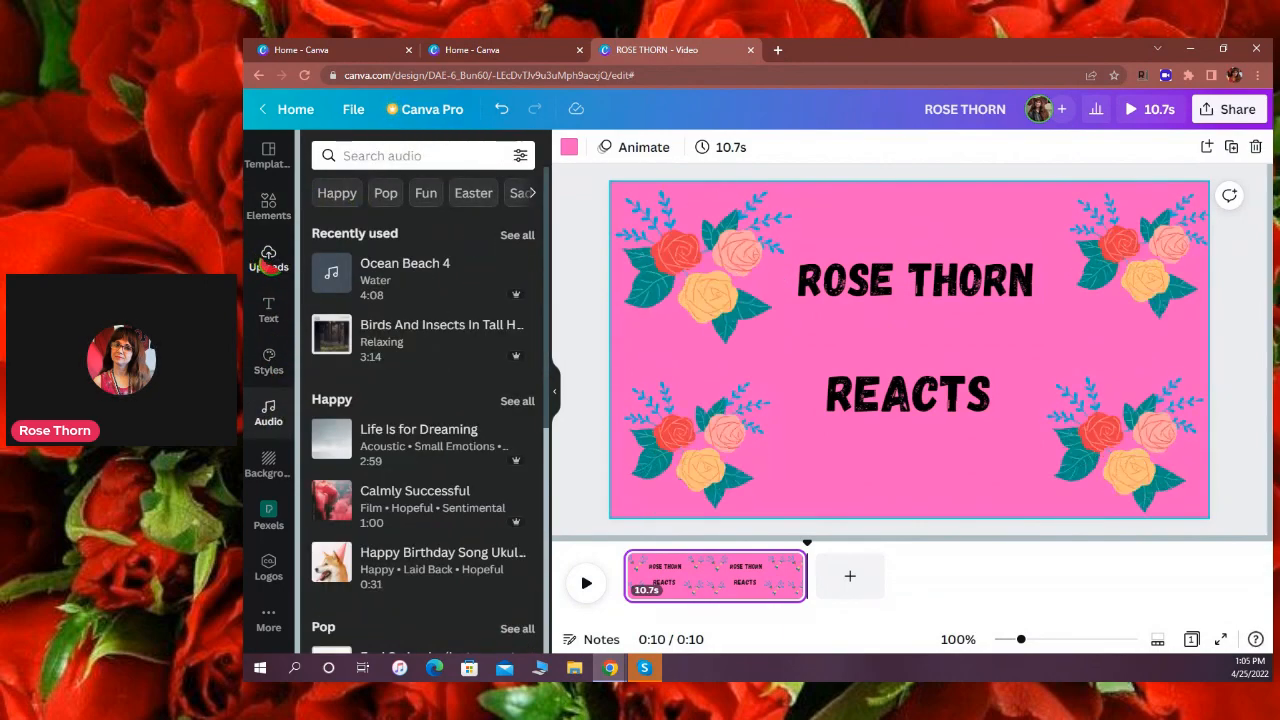
pyautogui.click(269, 259)
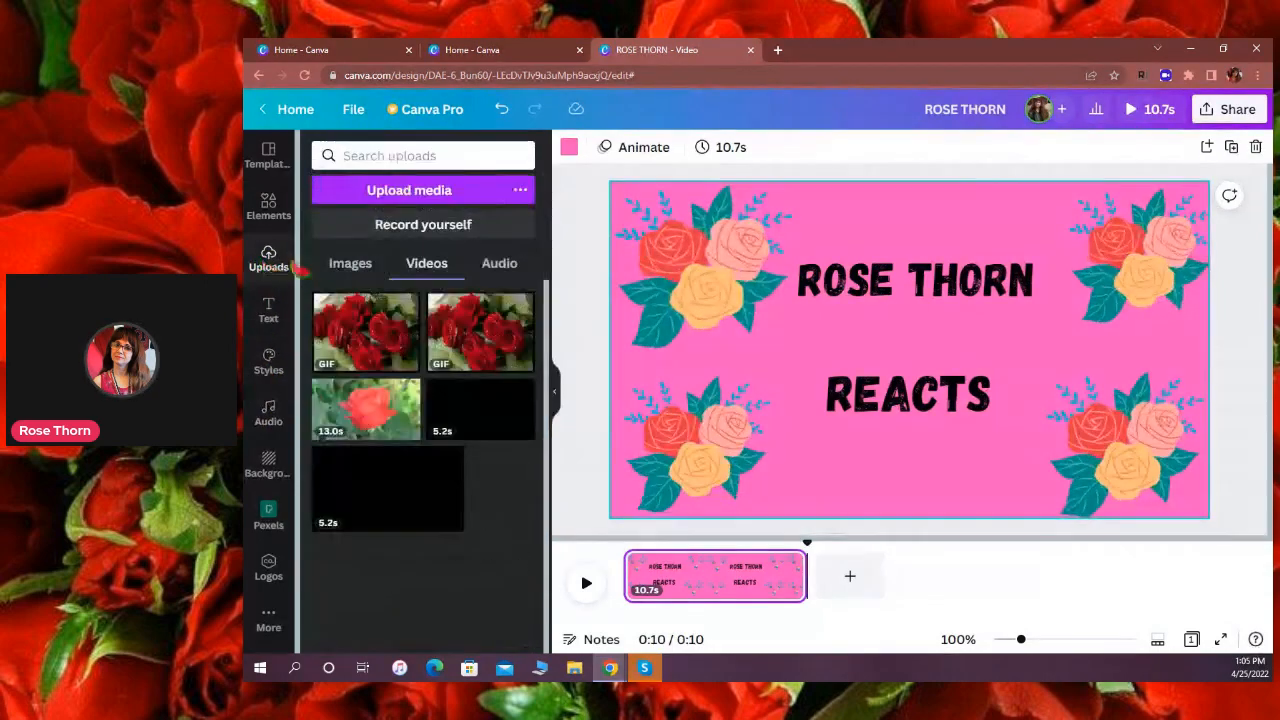
pyautogui.click(404, 190)
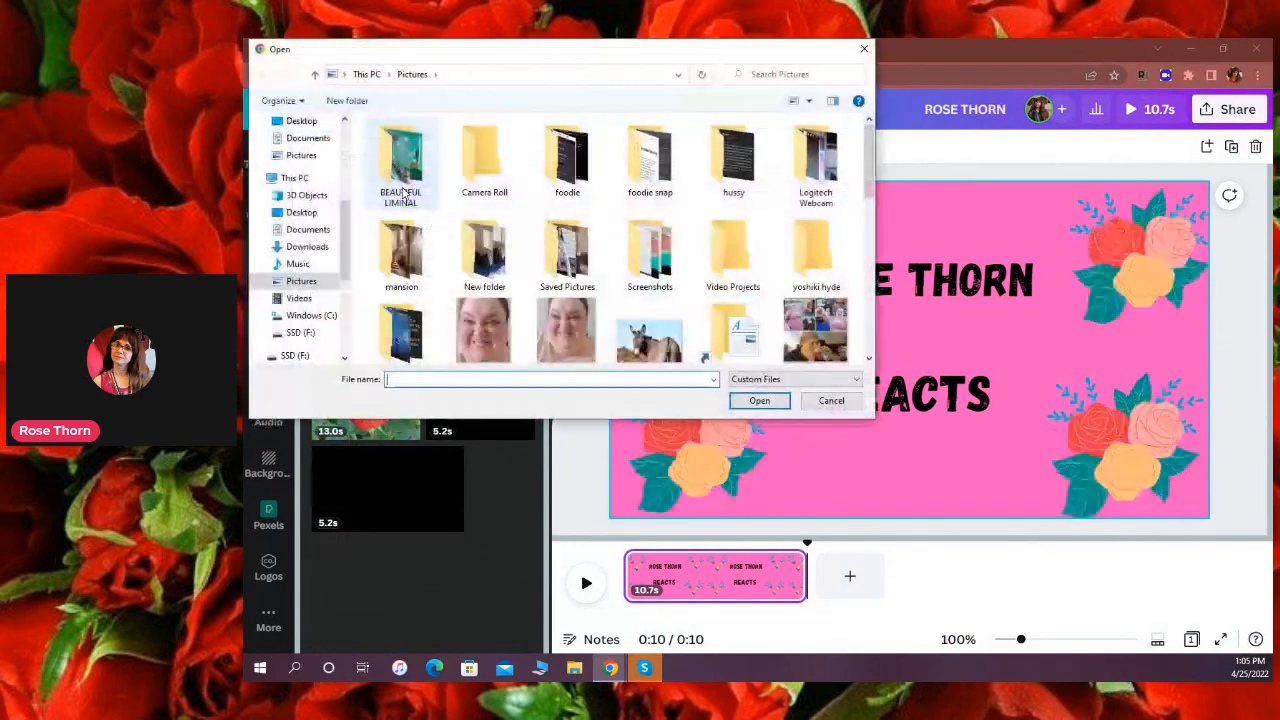
pyautogui.click(864, 48)
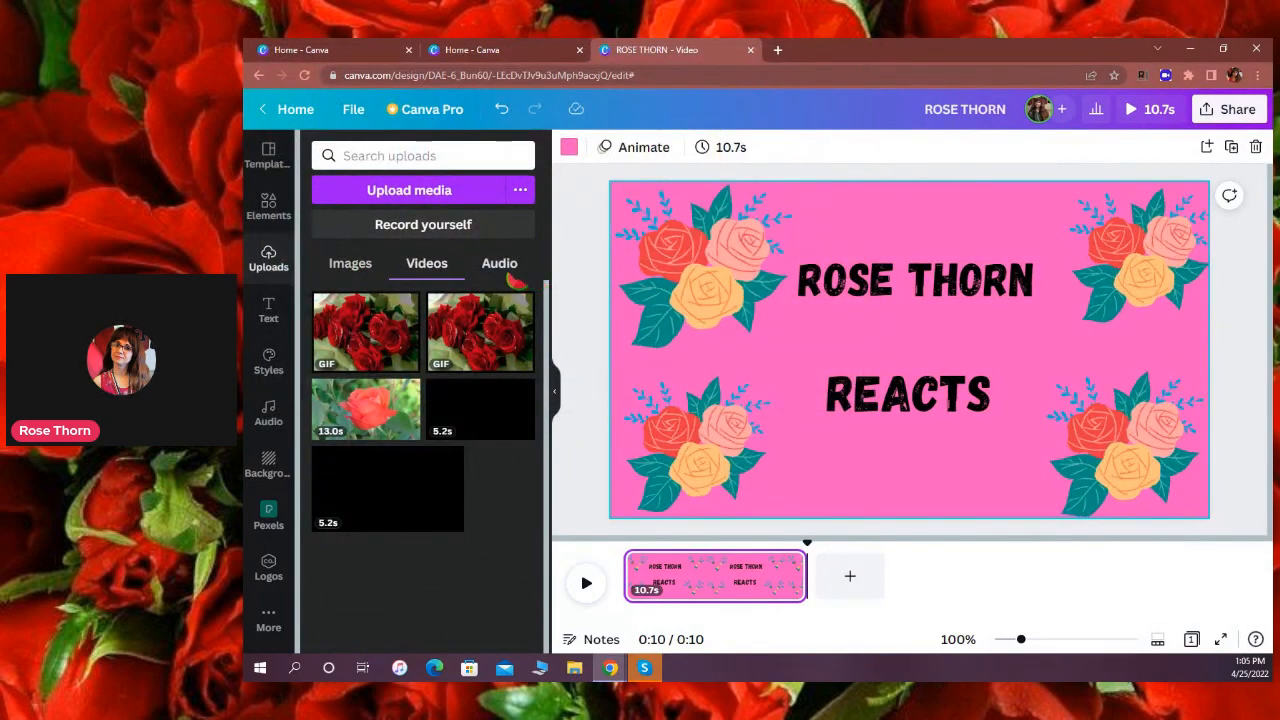
pyautogui.click(503, 268)
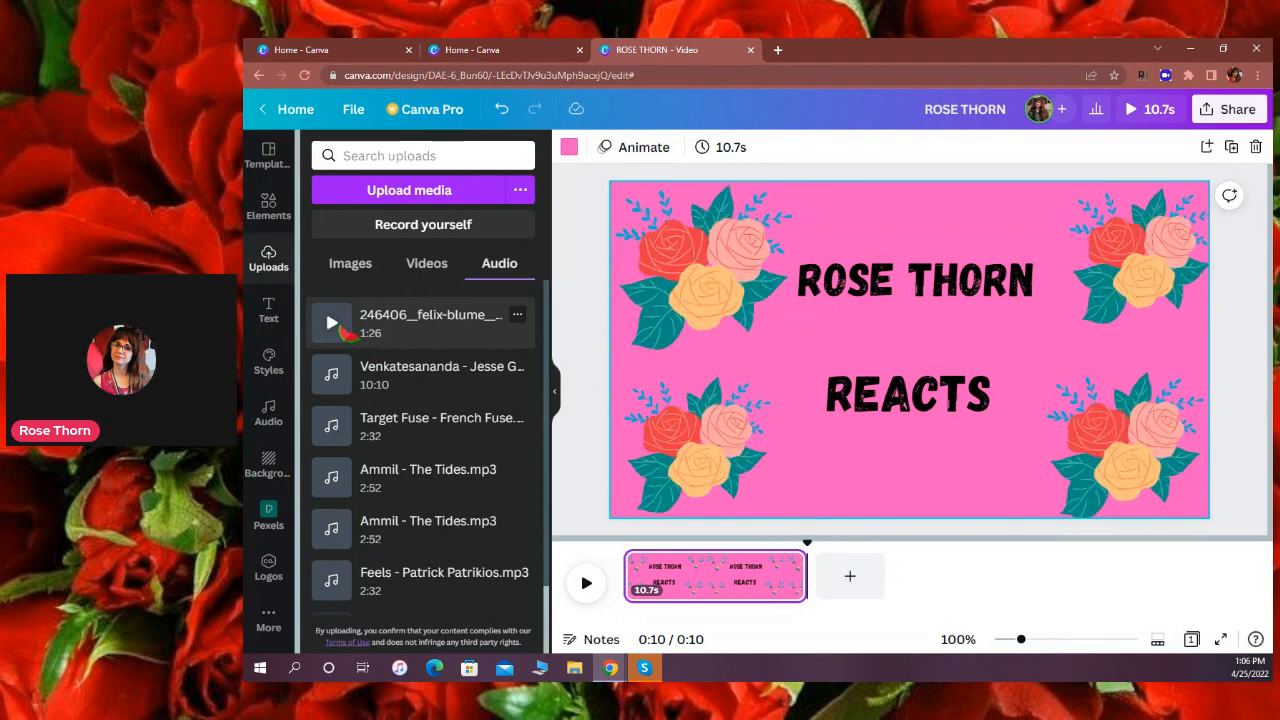
pyautogui.click(333, 323)
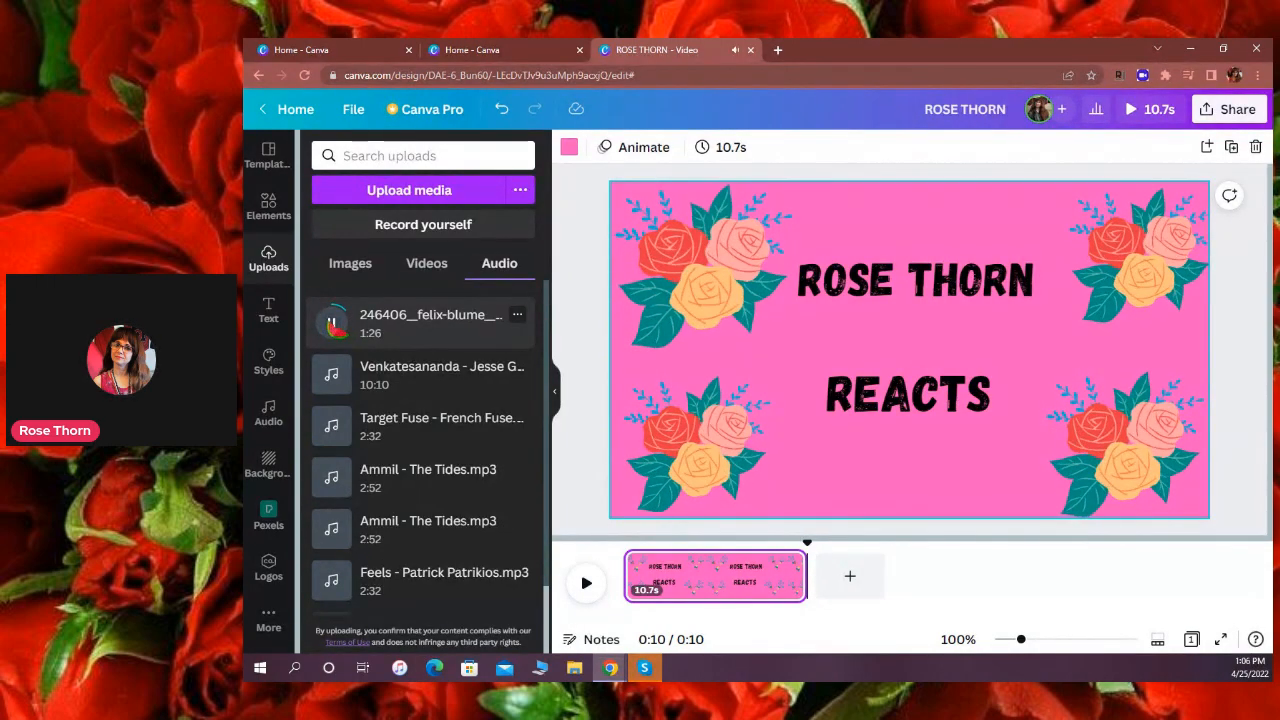
pyautogui.click(330, 319)
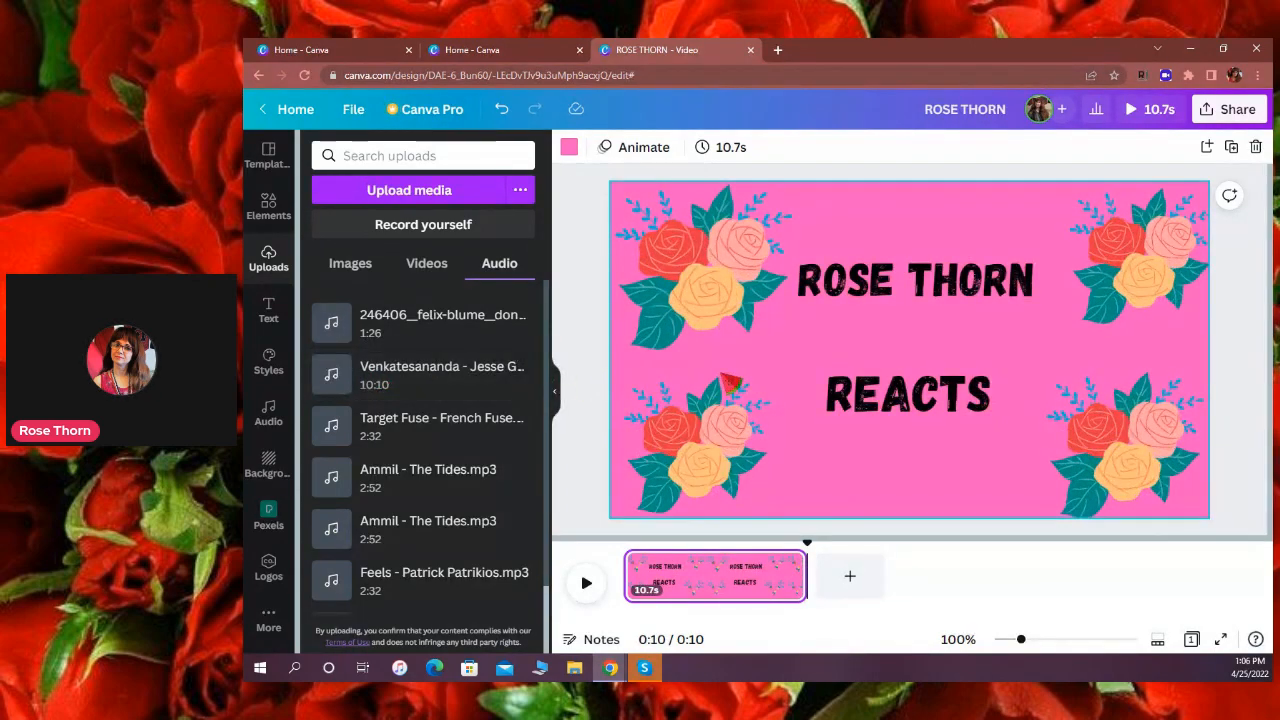
# Try adding the uploaded Venkatesananda track at the page's end and adjusting its clip, and undo the attempt.
pyautogui.click(389, 383)
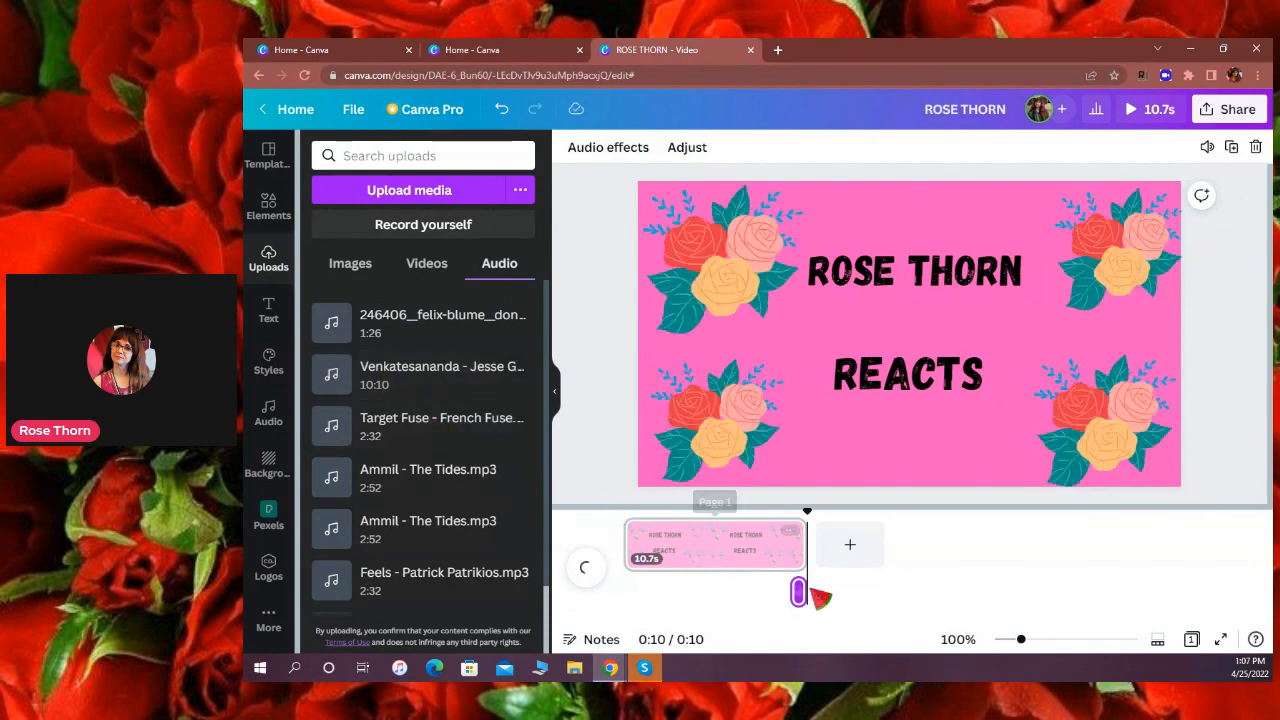
pyautogui.moveTo(791, 592); pyautogui.dragTo(752, 592)
pyautogui.moveTo(811, 514); pyautogui.dragTo(627, 512)
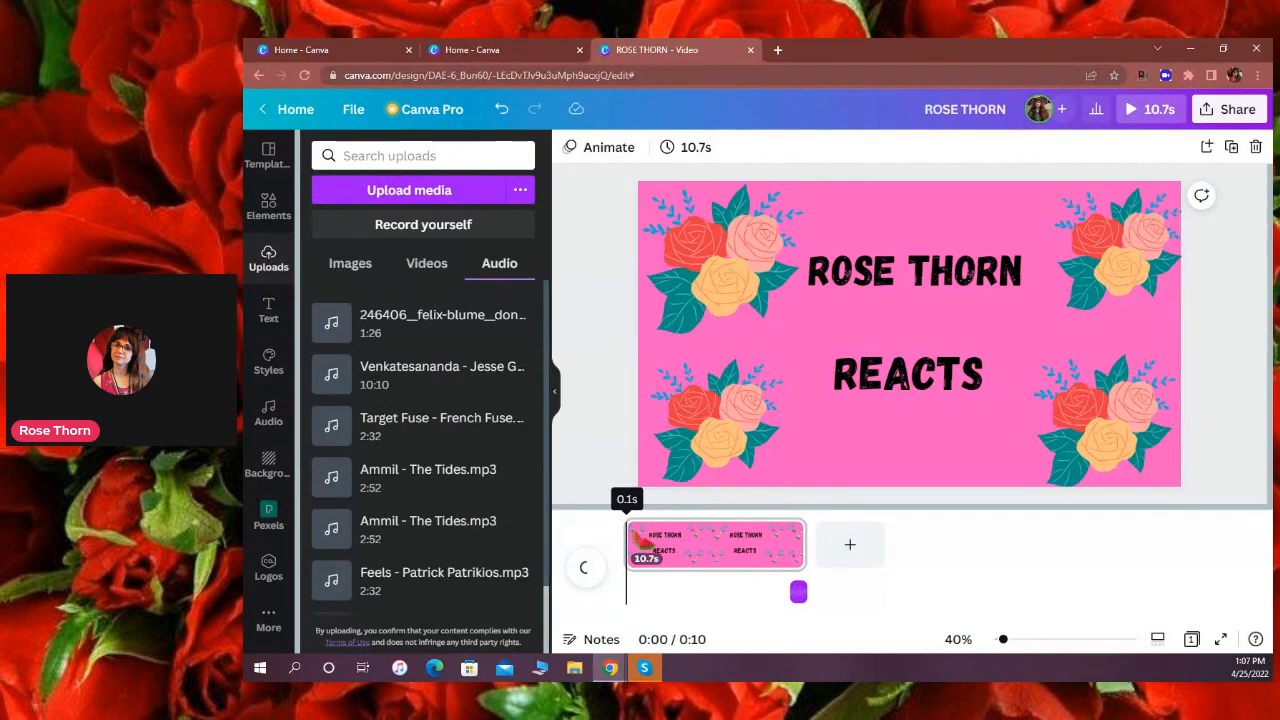
pyautogui.click(798, 592)
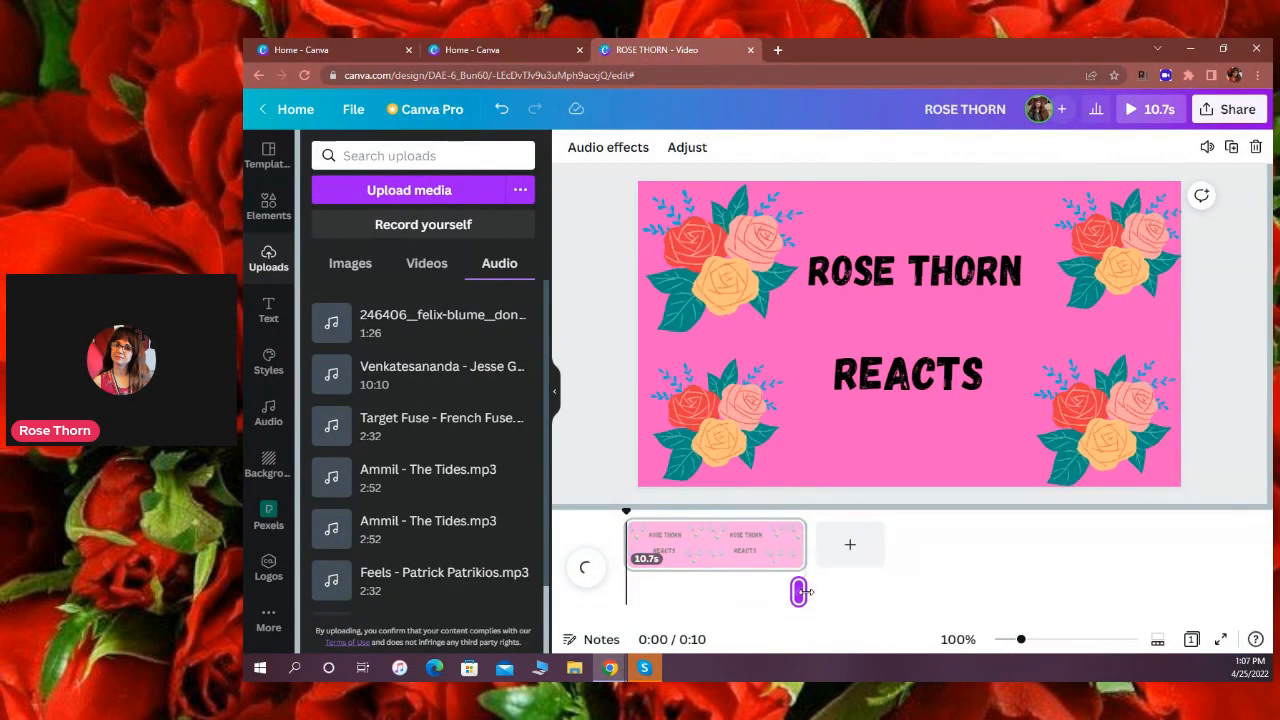
pyautogui.moveTo(790, 594); pyautogui.dragTo(790, 594)
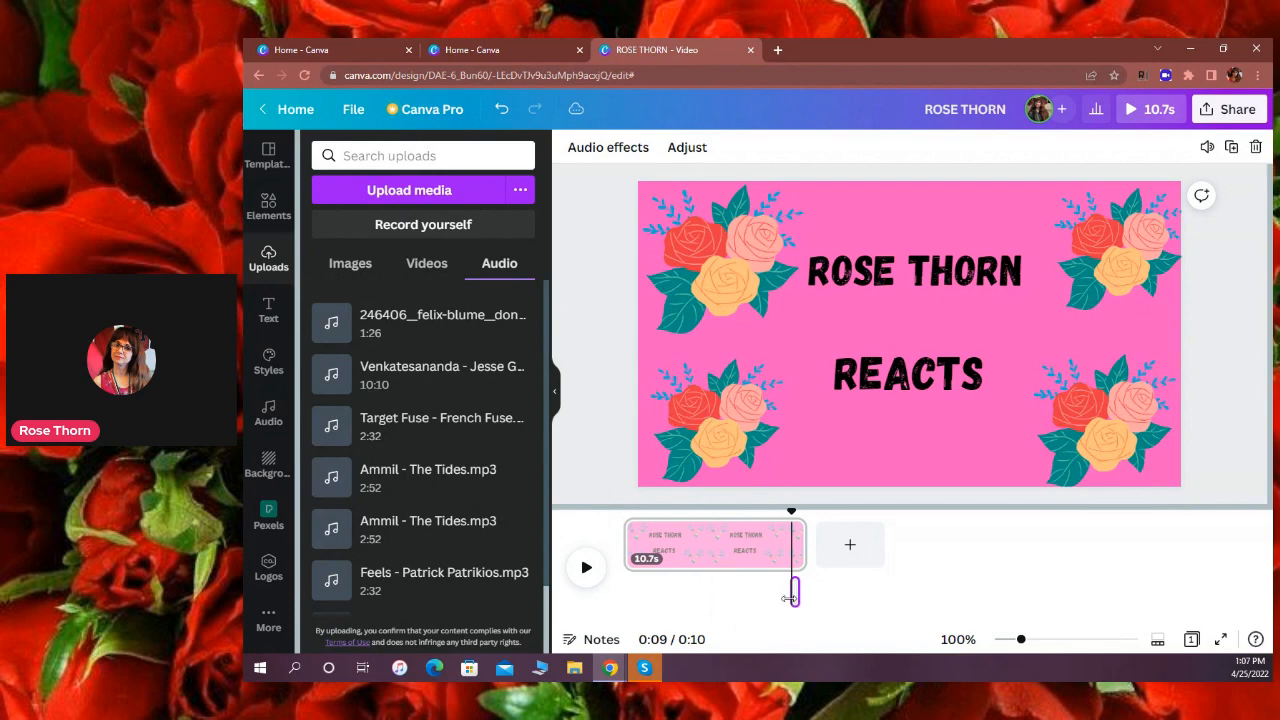
pyautogui.click(788, 598)
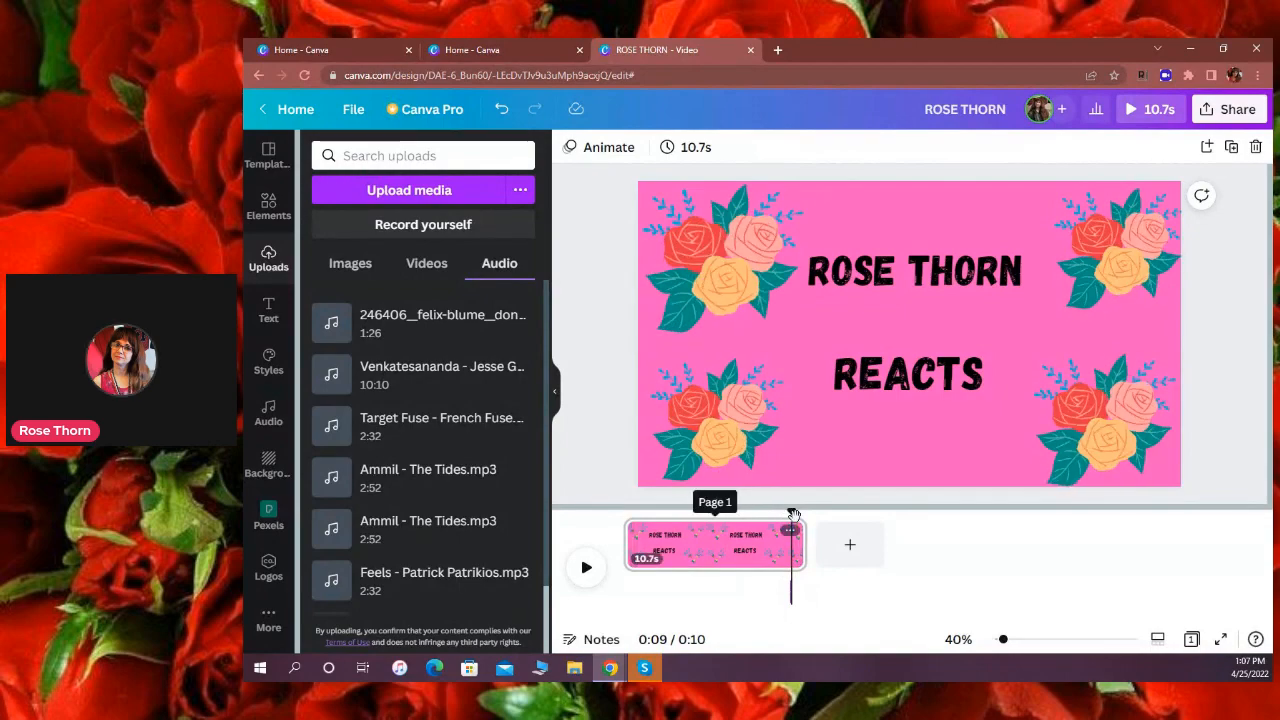
pyautogui.moveTo(791, 512); pyautogui.dragTo(627, 514)
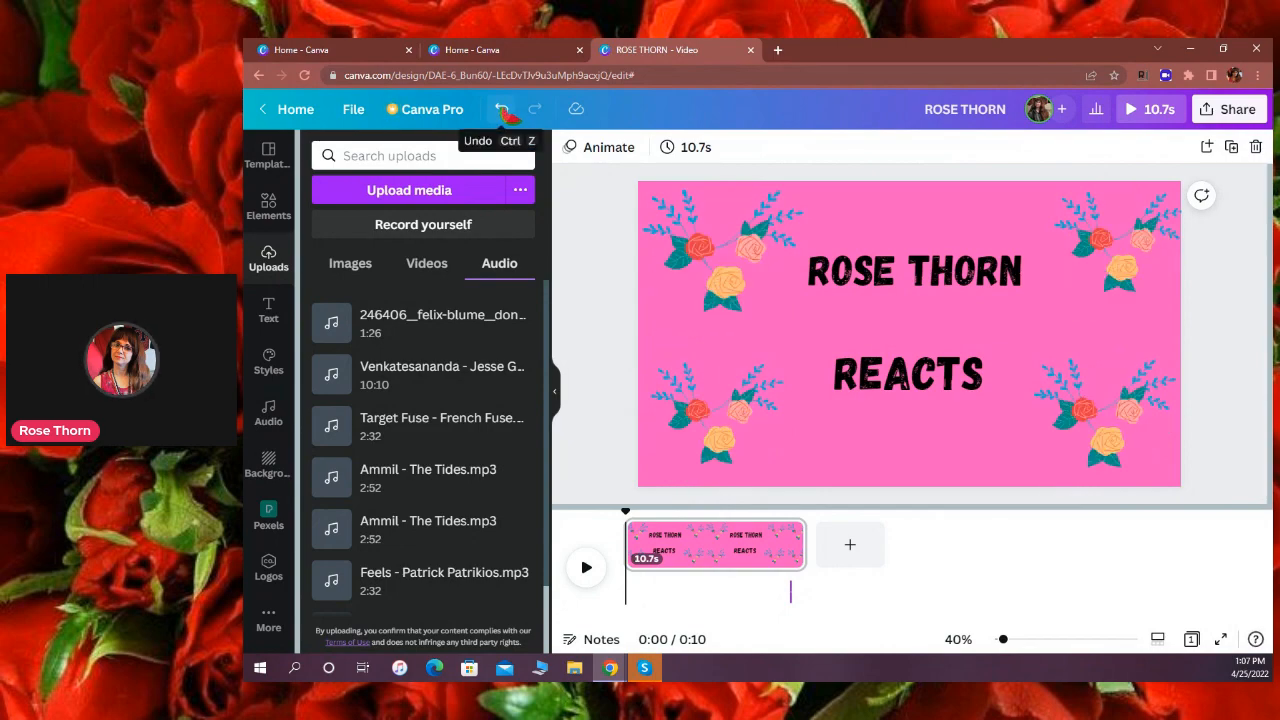
pyautogui.click(503, 112)
pyautogui.click(503, 112)
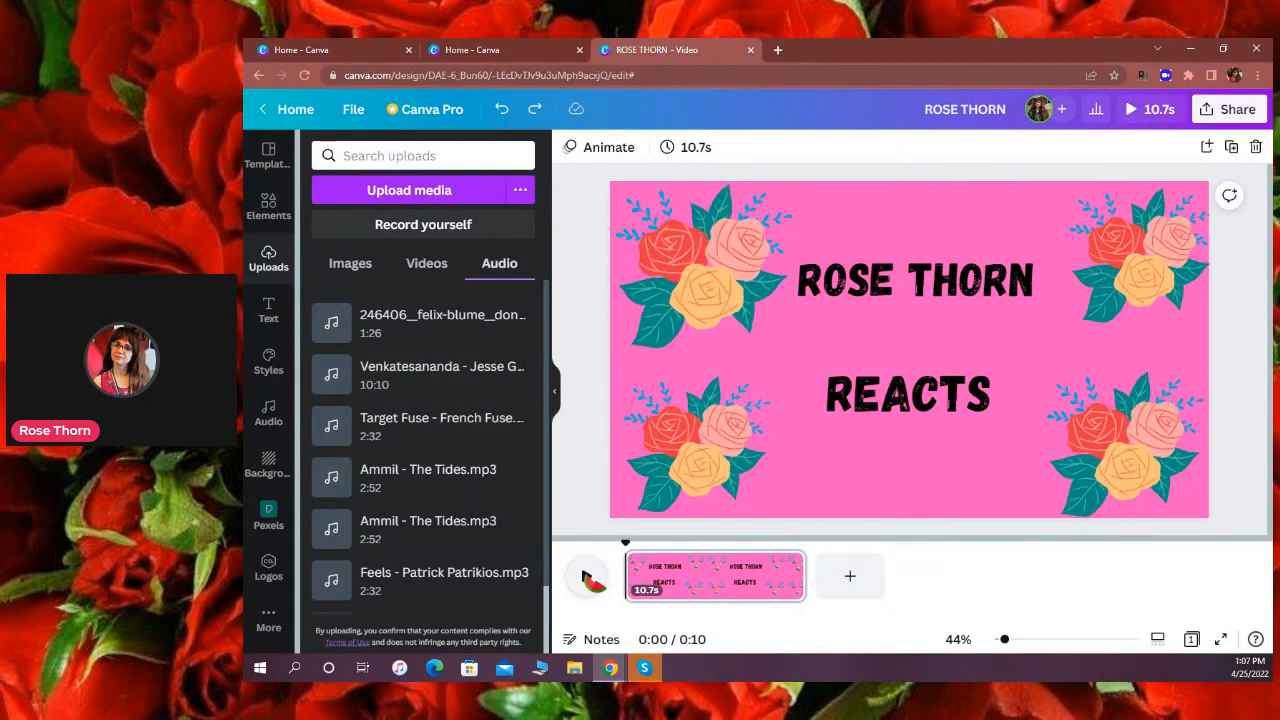
# Add the uploaded Venkatesananda track from the start of the page and play the video to check the audio.
pyautogui.moveTo(345, 376)
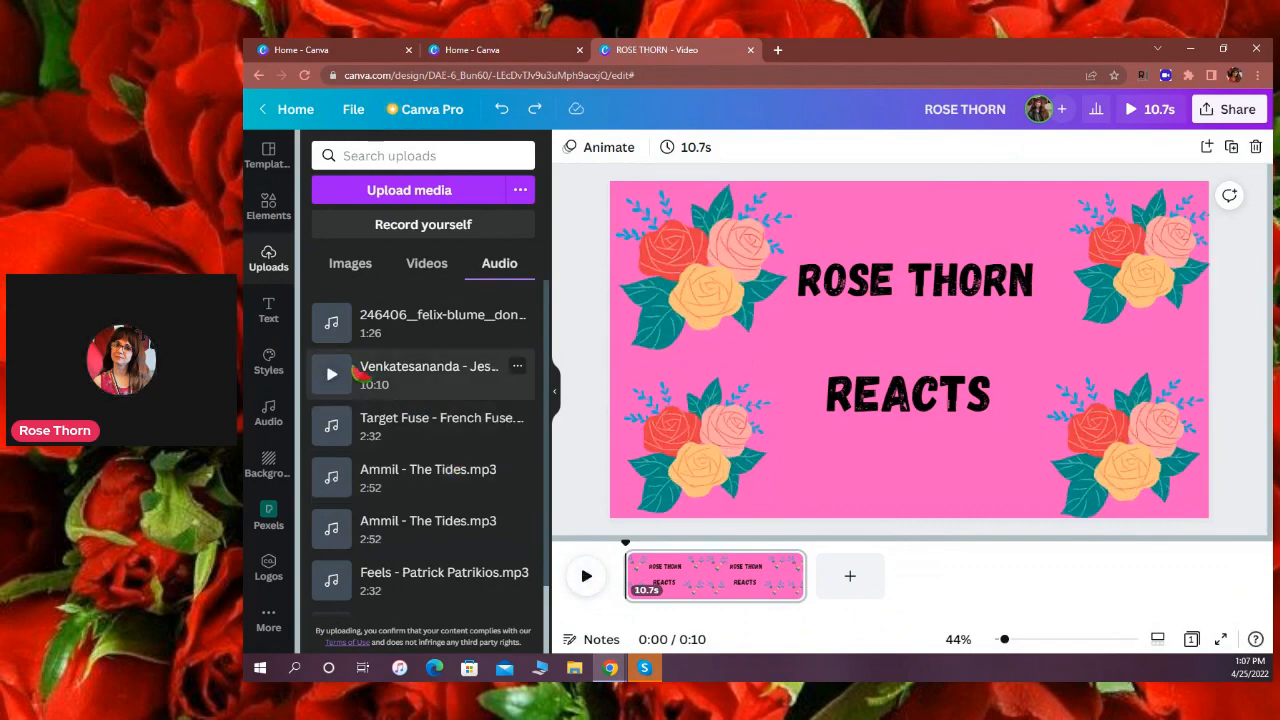
pyautogui.click(895, 365)
pyautogui.moveTo(342, 374); pyautogui.dragTo(782, 337)
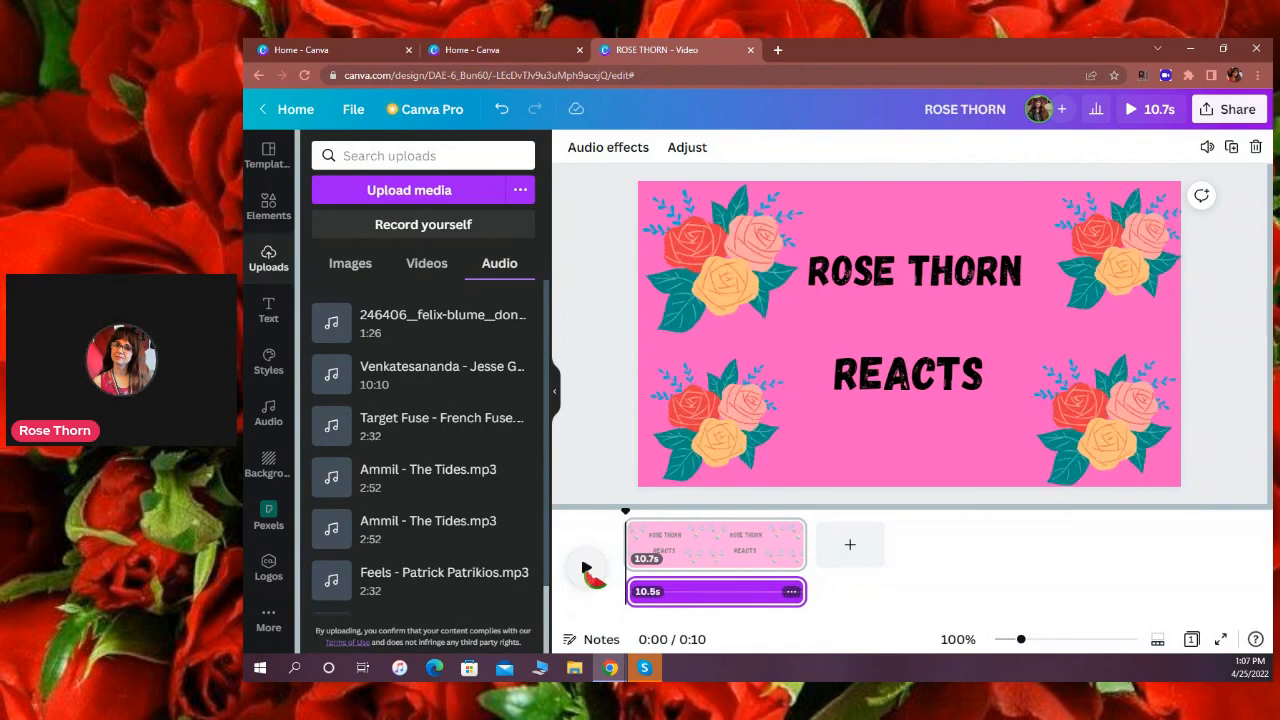
pyautogui.click(587, 568)
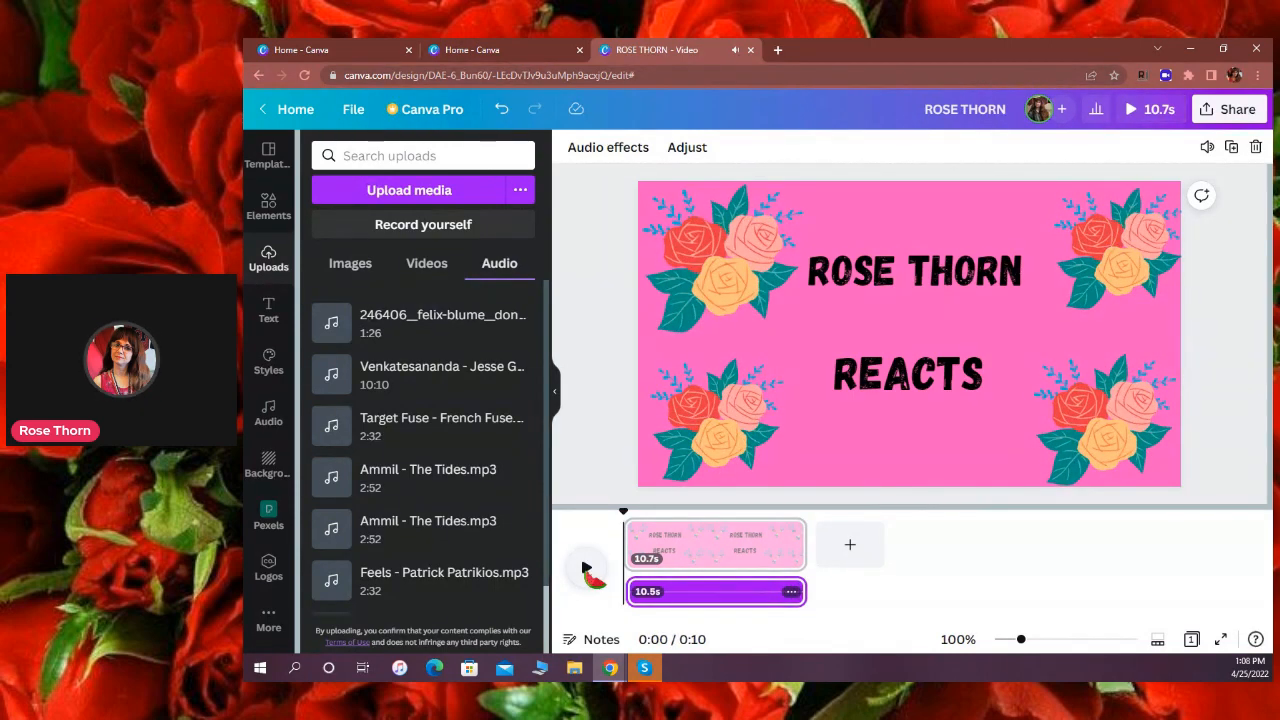
# Add two blank pages after the intro page and undo both additions.
pyautogui.click(850, 547)
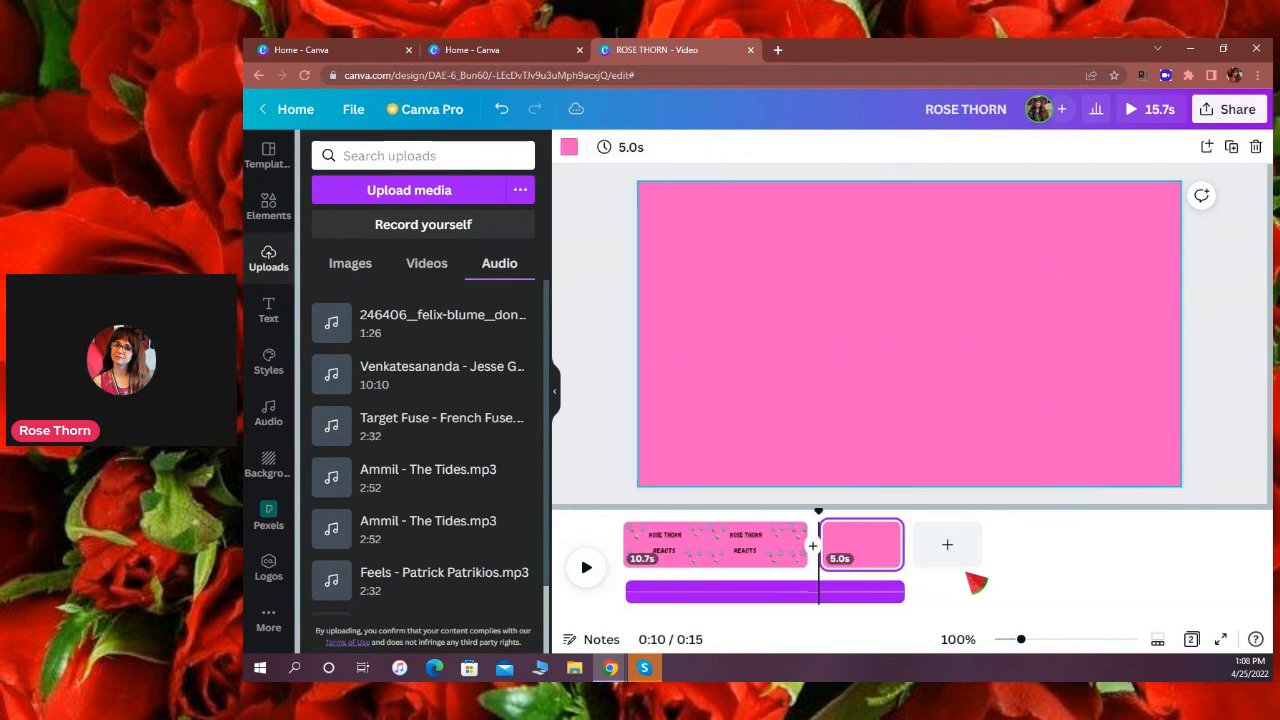
pyautogui.click(947, 545)
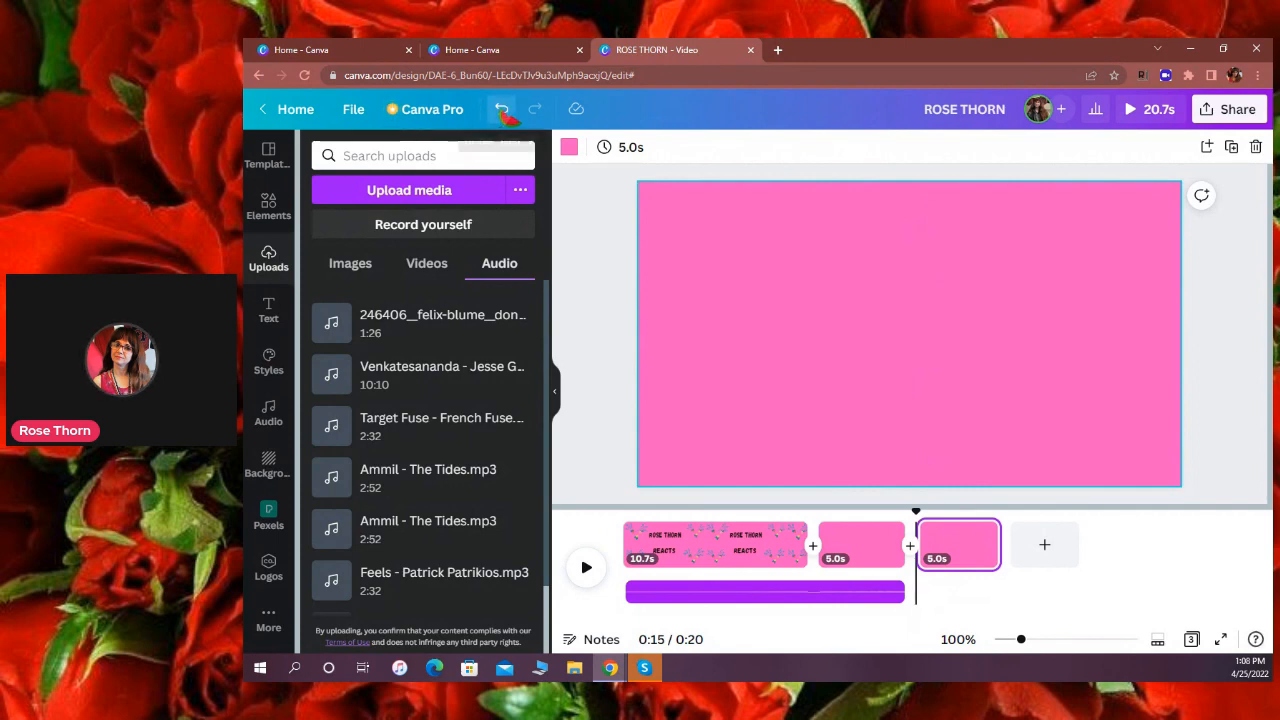
pyautogui.click(502, 110)
pyautogui.click(502, 110)
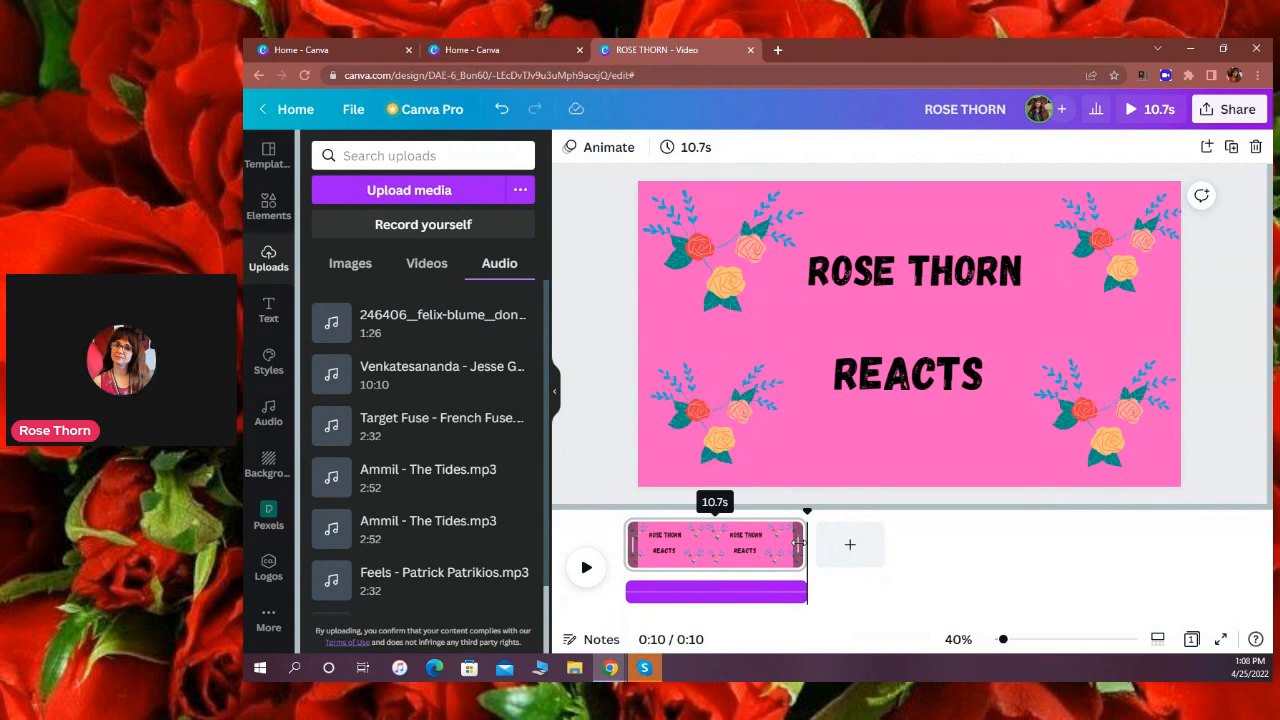
# Shorten the page's duration to 6.4 seconds.
pyautogui.moveTo(798, 543); pyautogui.dragTo(782, 549)
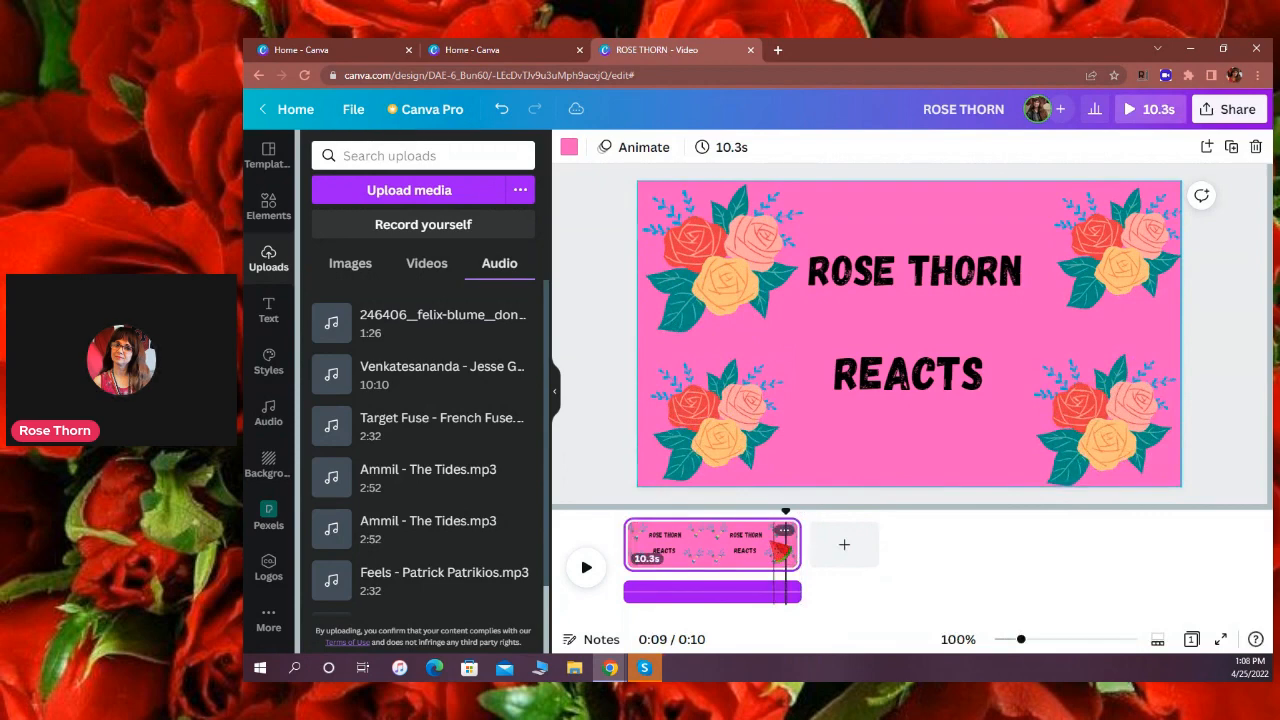
pyautogui.moveTo(782, 549); pyautogui.dragTo(732, 549)
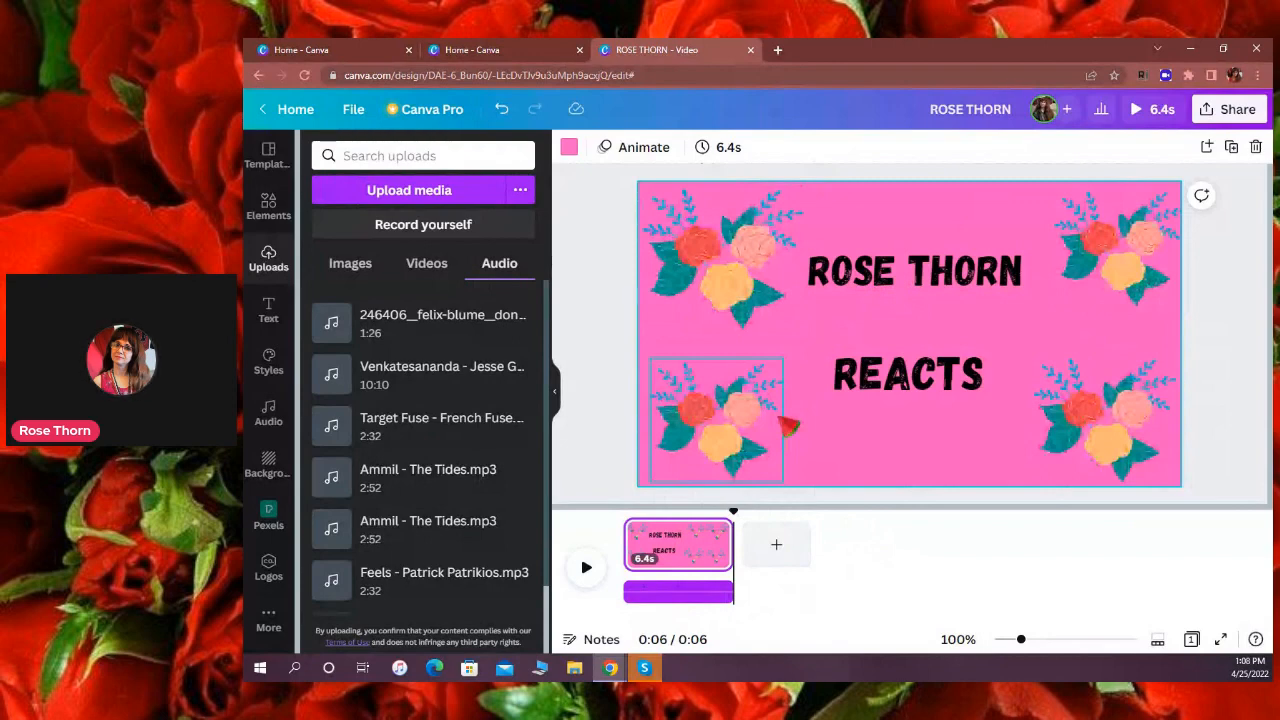
# Move the channel name up and set REACTS lower on the page to leave a wider gap between the headings.
pyautogui.click(890, 374)
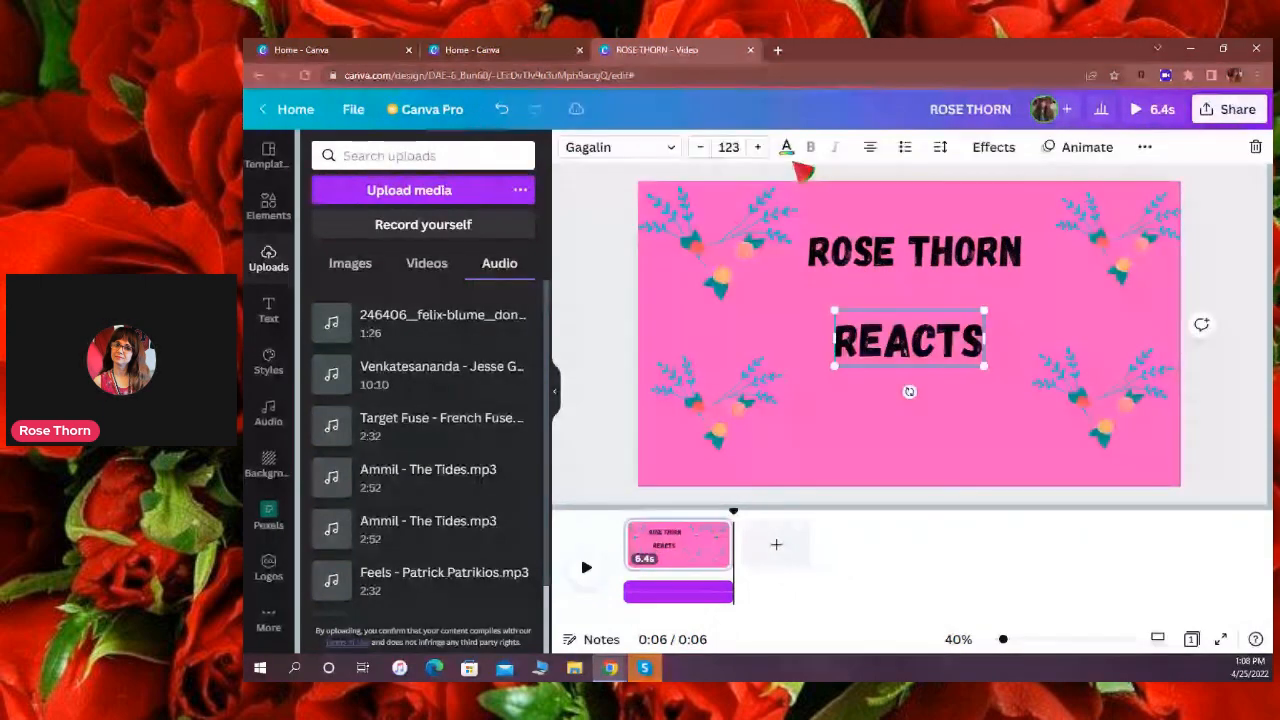
pyautogui.moveTo(887, 342); pyautogui.dragTo(885, 376)
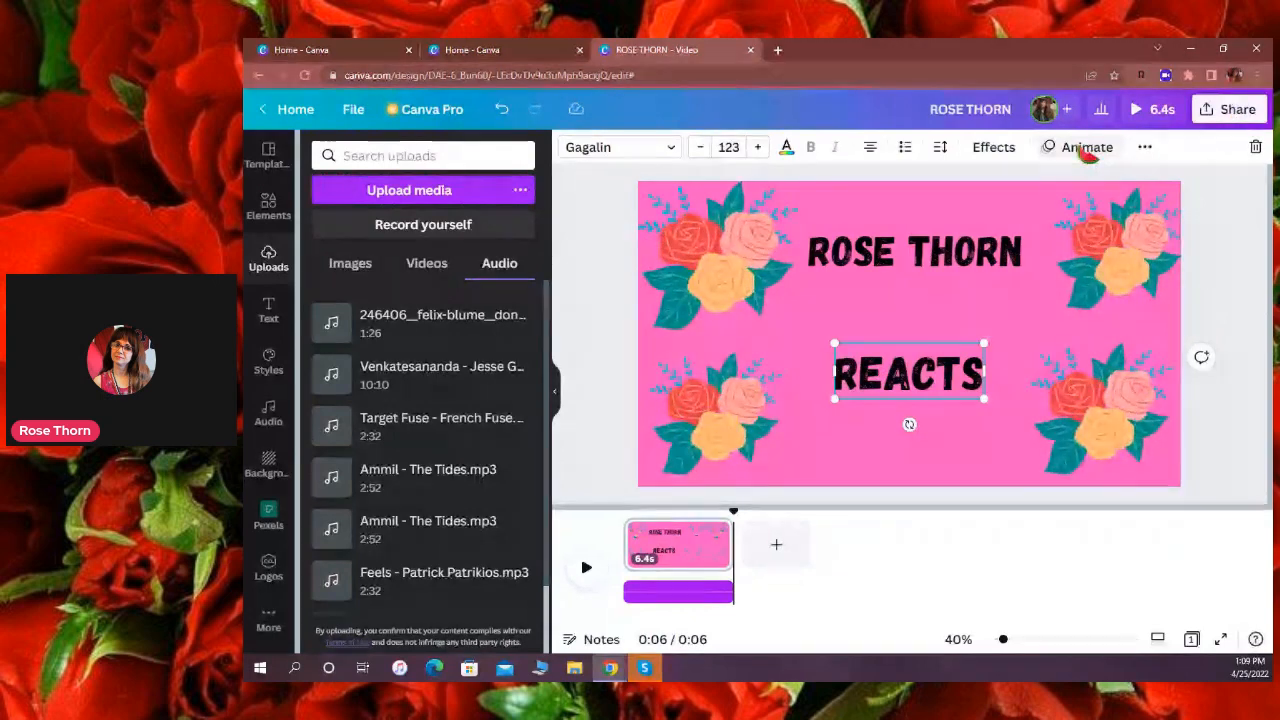
# Look through the text animations and apply Typewriter to the channel name heading.
pyautogui.click(1087, 150)
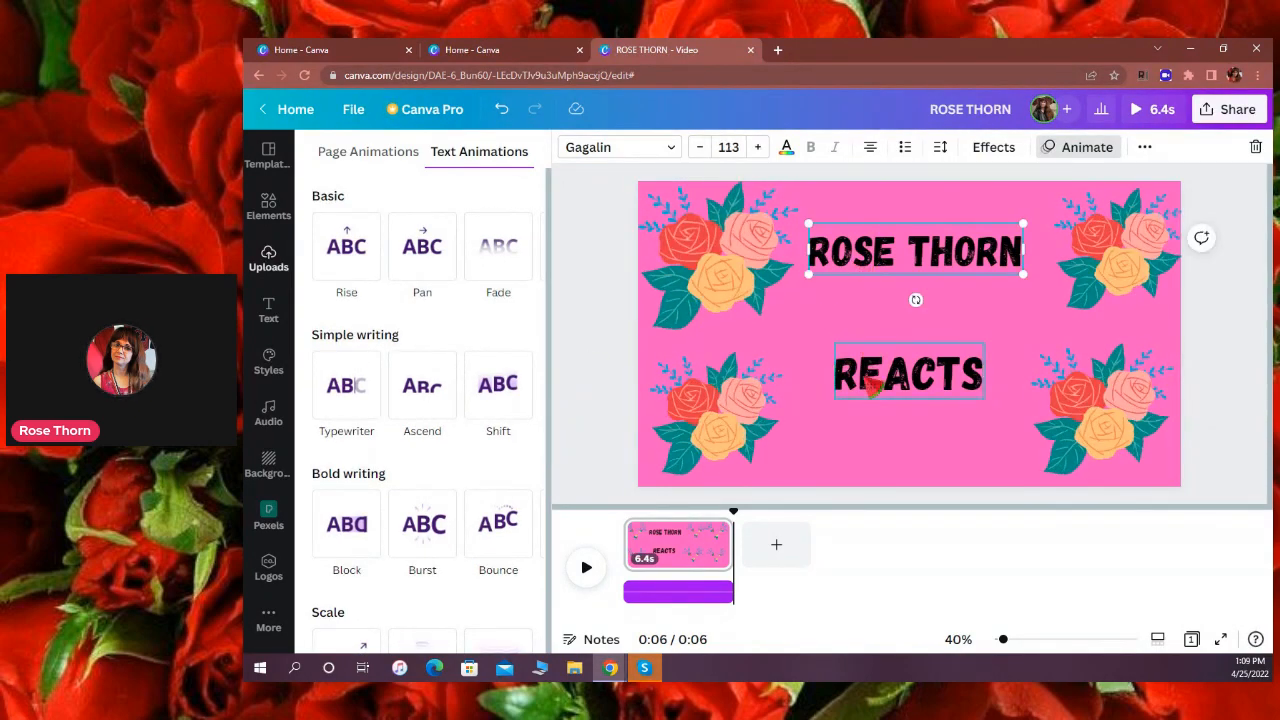
pyautogui.click(355, 263)
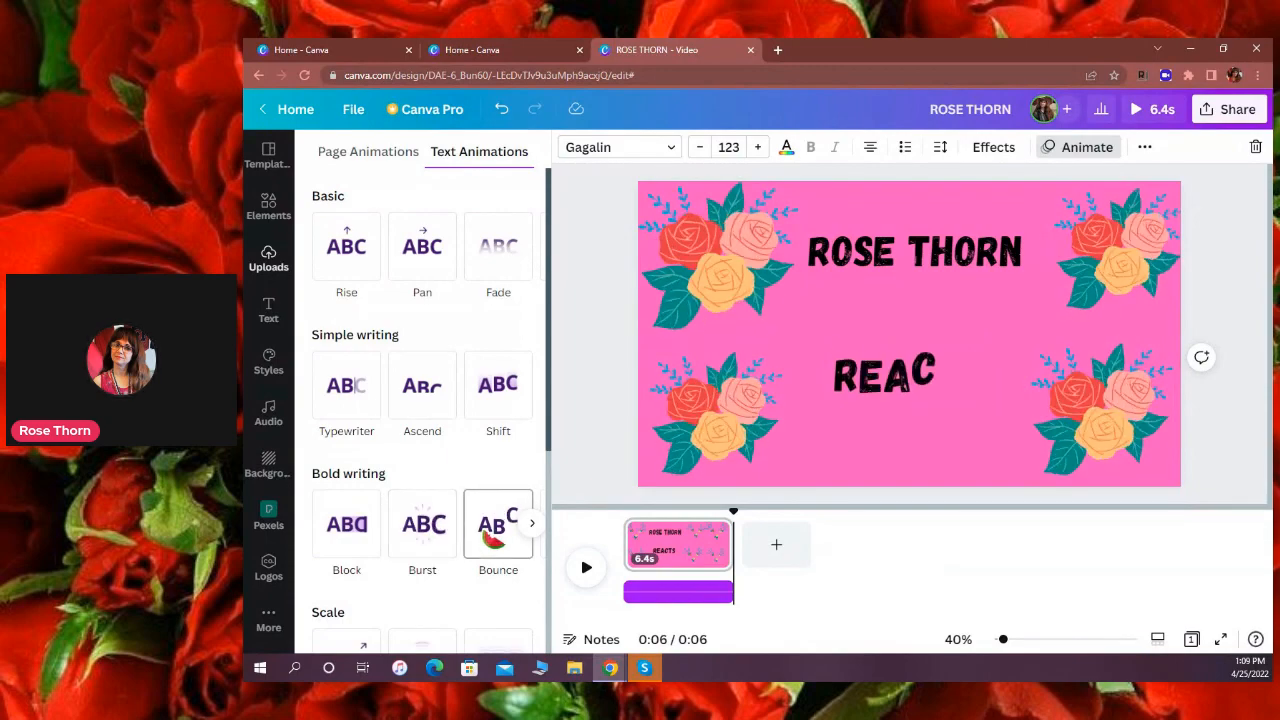
pyautogui.click(886, 265)
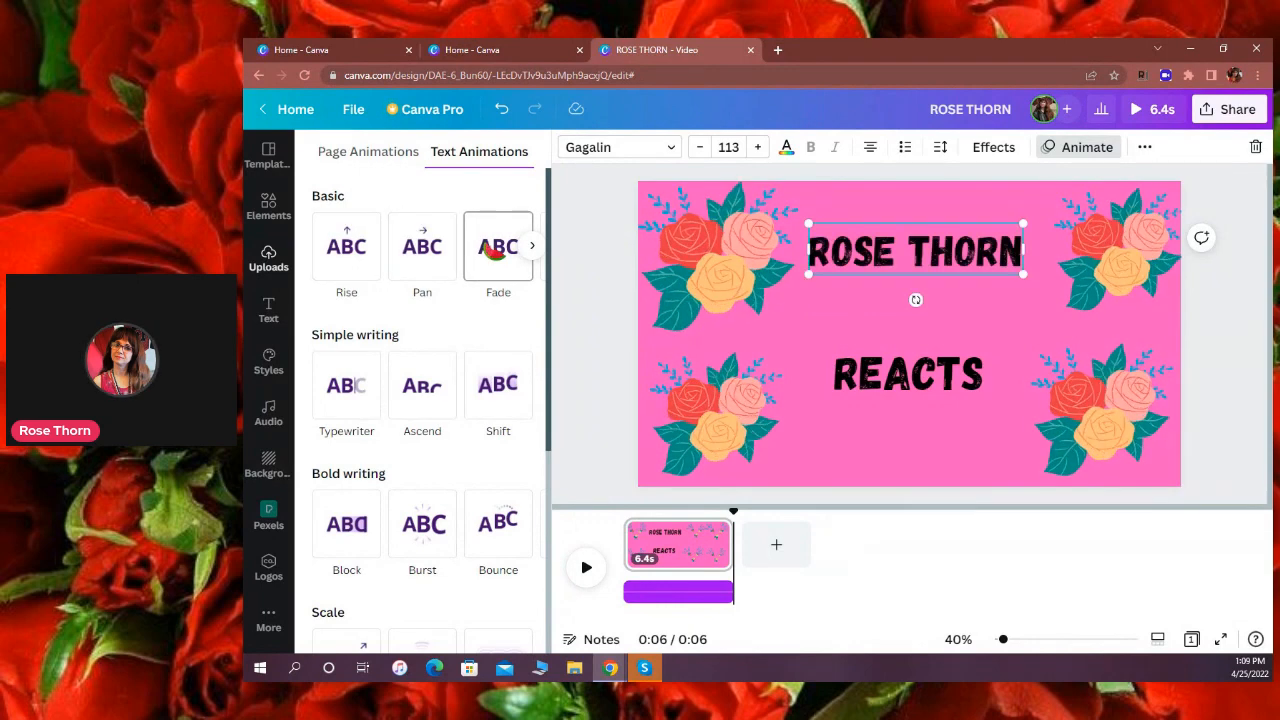
pyautogui.scroll(-3, 420, 440)
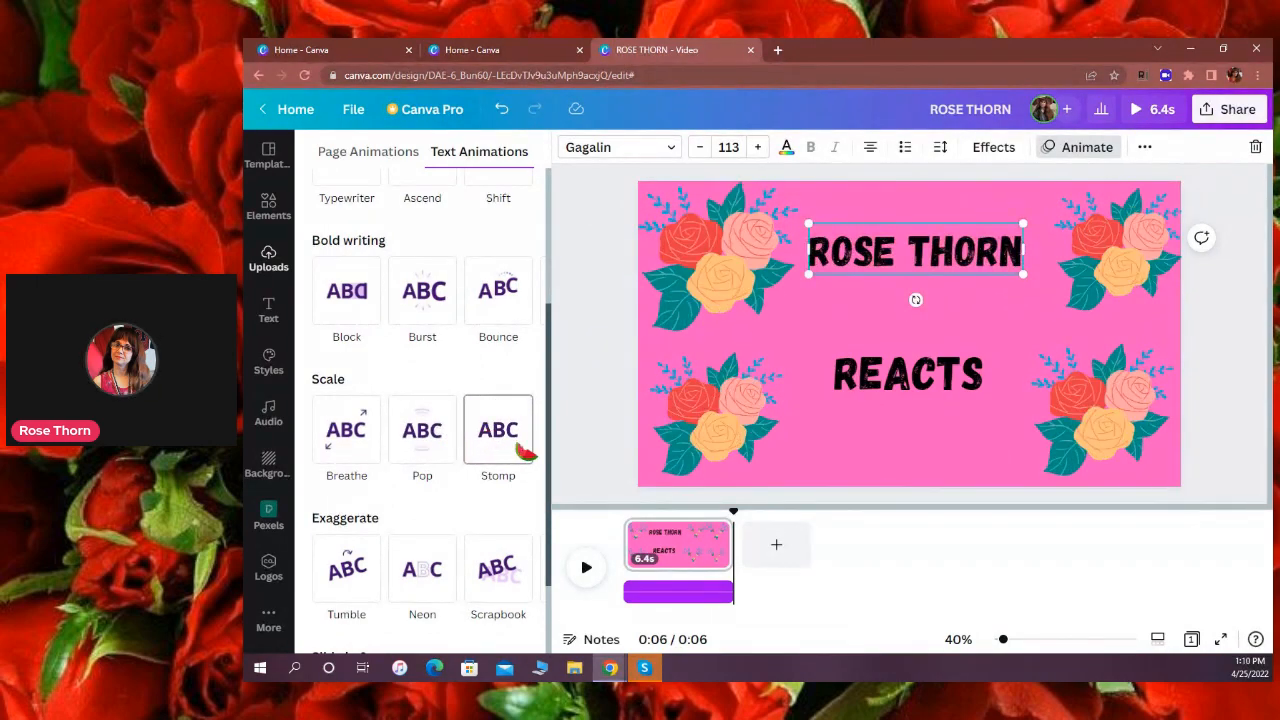
pyautogui.moveTo(548, 436); pyautogui.dragTo(550, 526)
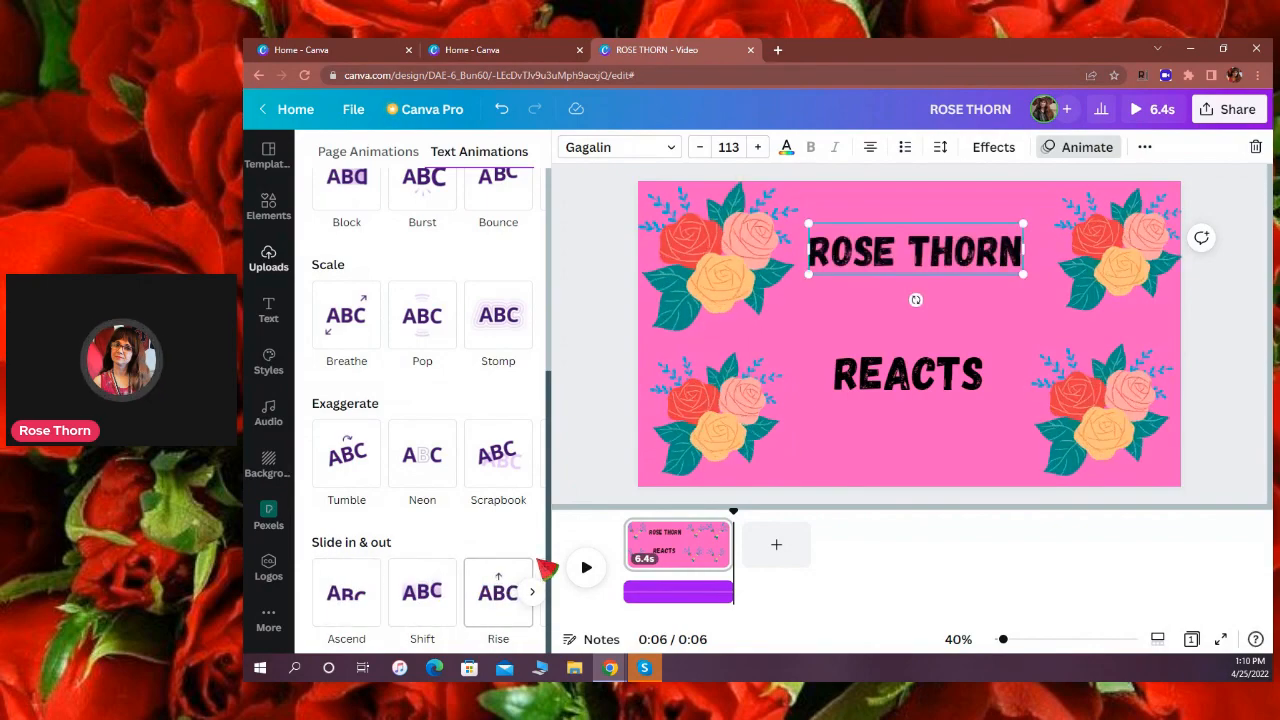
pyautogui.scroll(4, 540, 300)
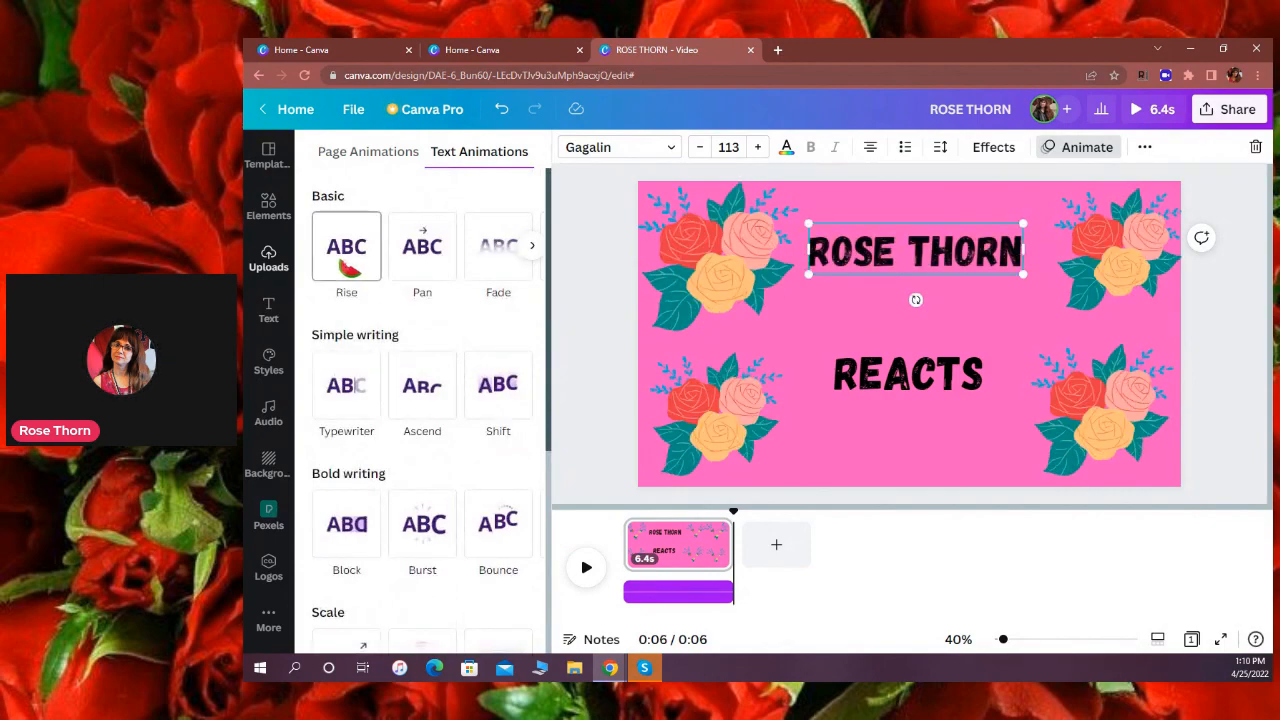
pyautogui.click(350, 400)
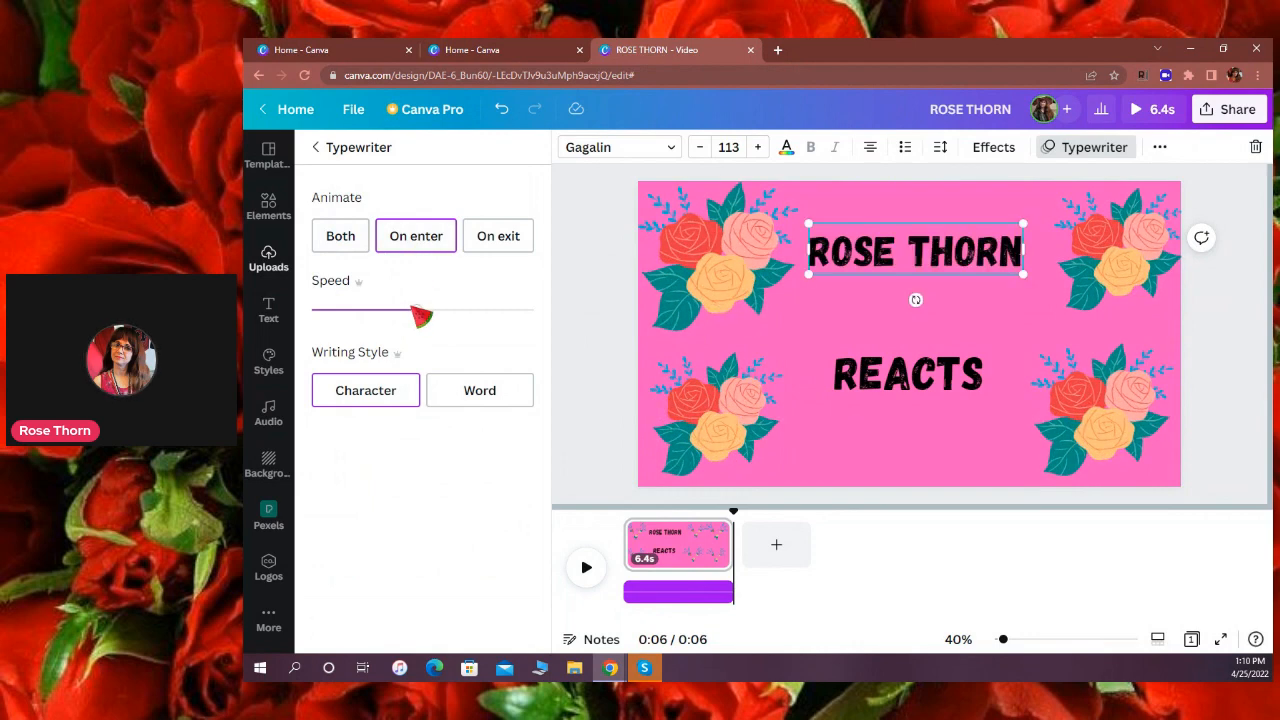
# Apply the Typewriter animation to the REACTS heading and play the video from the beginning.
pyautogui.click(935, 377)
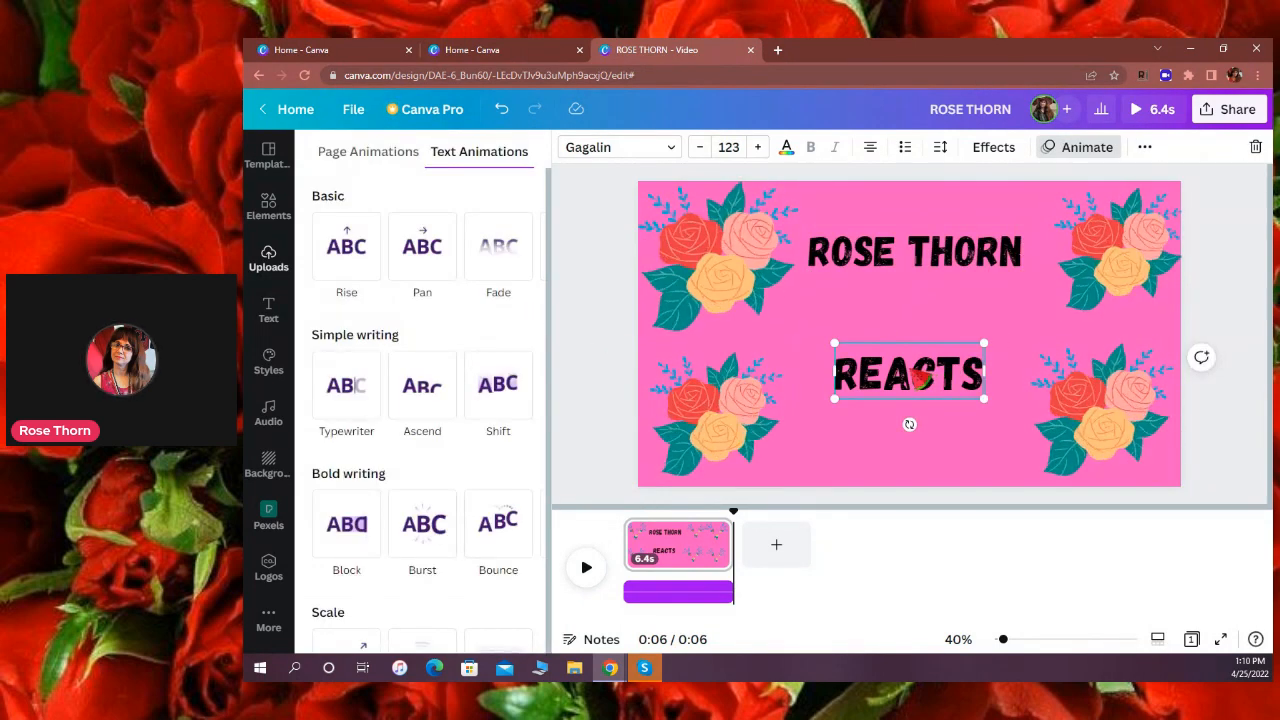
pyautogui.moveTo(548, 367); pyautogui.dragTo(551, 428)
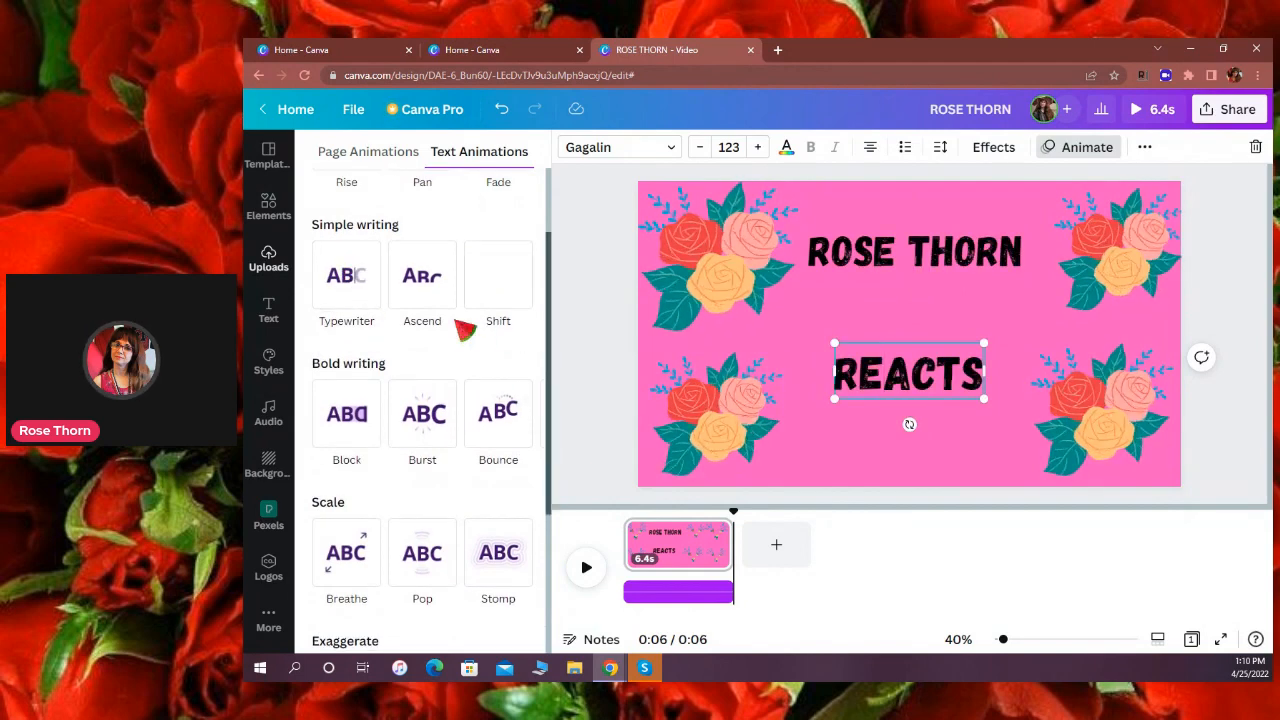
pyautogui.click(344, 294)
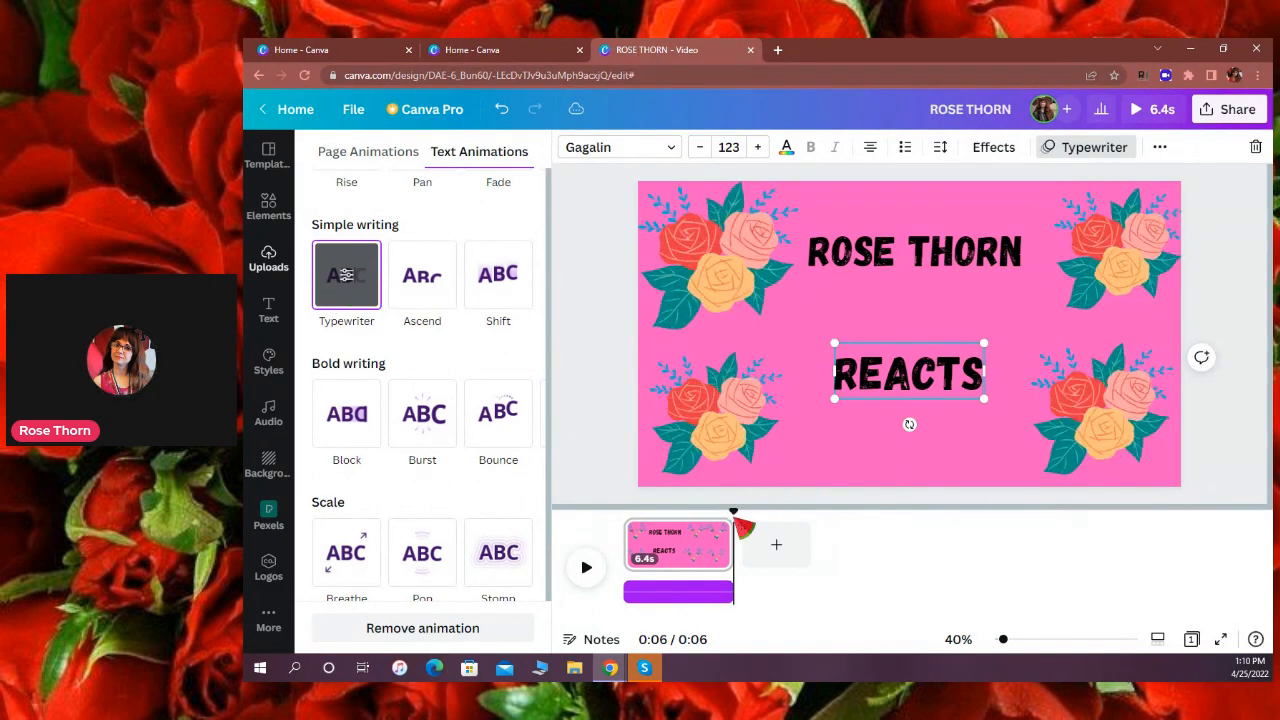
pyautogui.moveTo(734, 514); pyautogui.dragTo(625, 516)
pyautogui.click(587, 570)
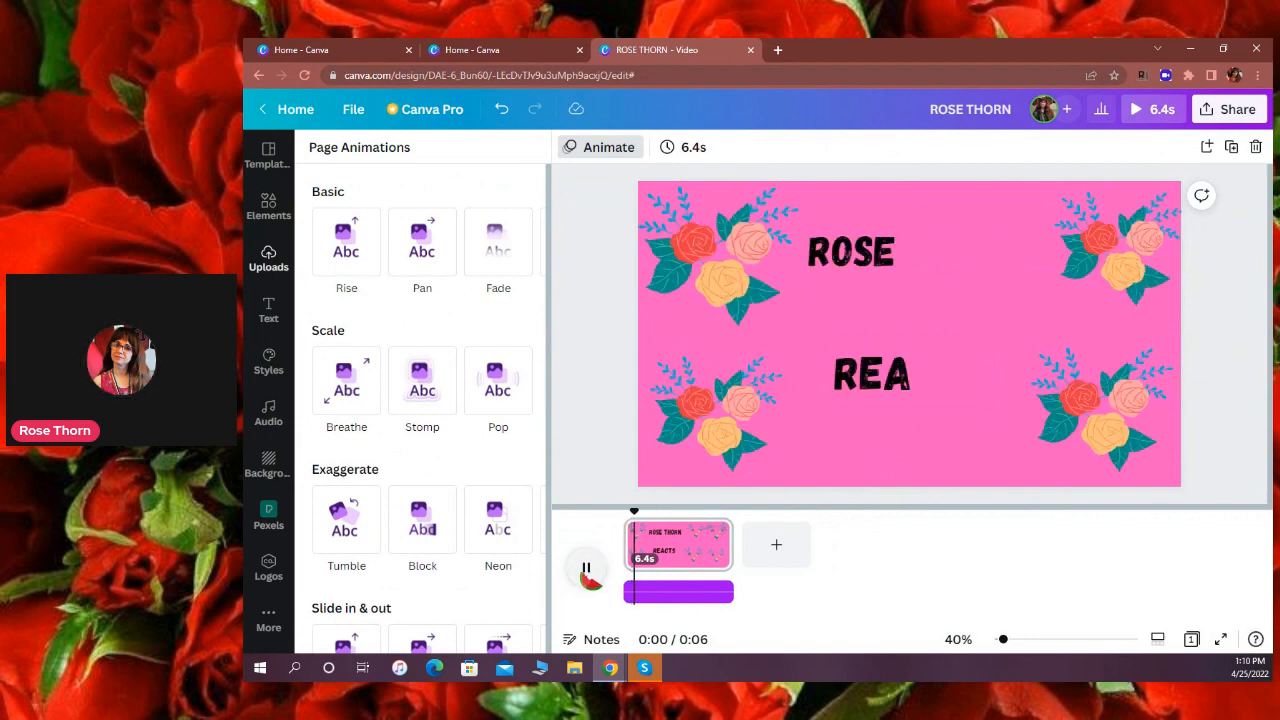